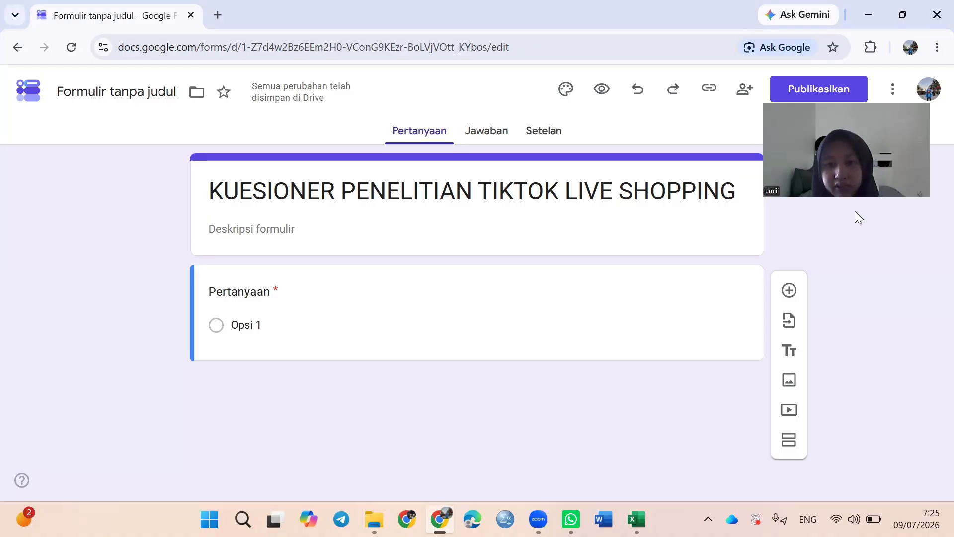
# Title the empty first question "Jenis Kelamin"
pyautogui.click(253, 290)
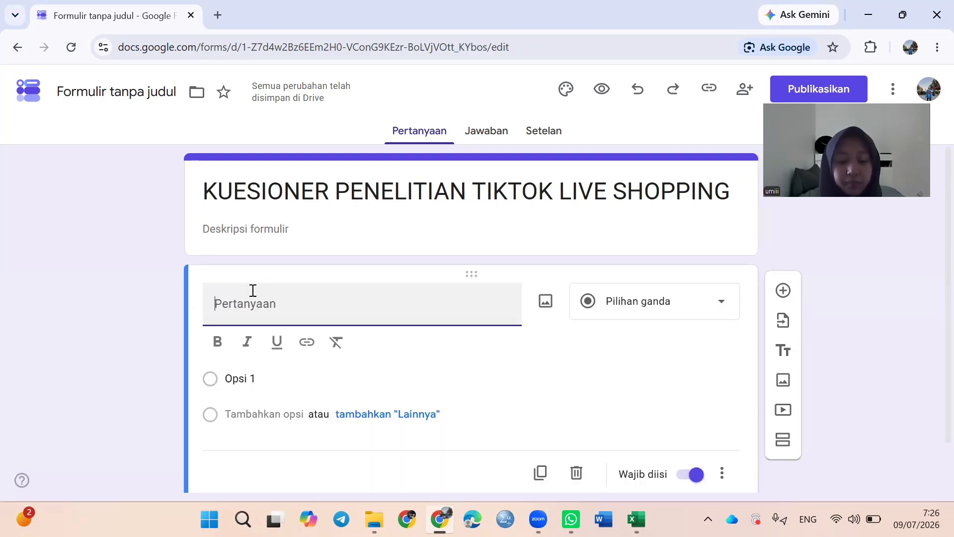
pyautogui.press('capslock')
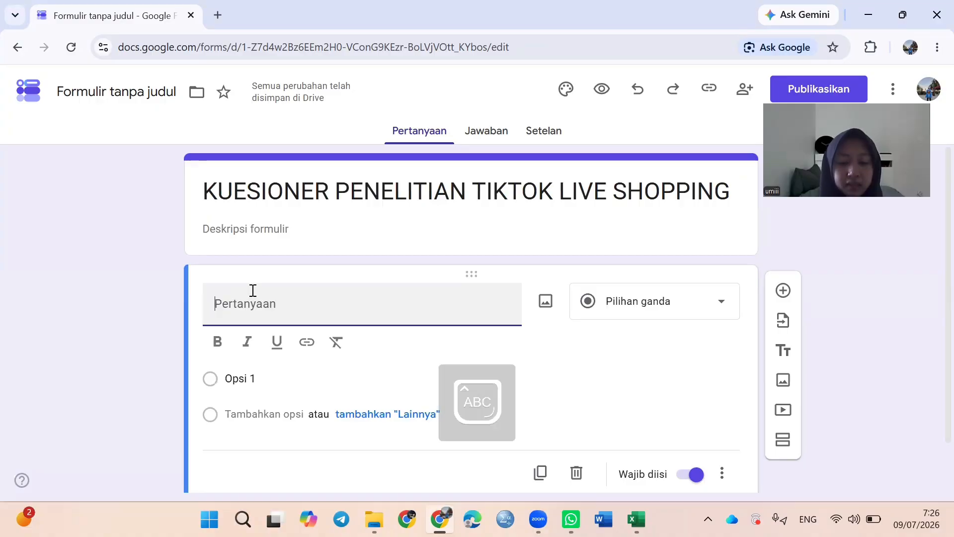
pyautogui.write('J')
pyautogui.press('capslock')
pyautogui.write('enis Kelamin')
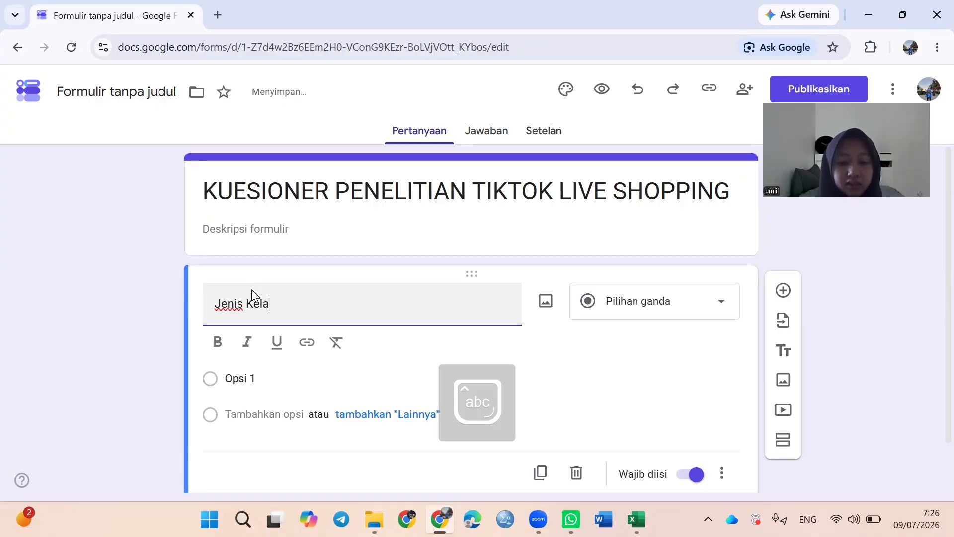
# Give the Jenis Kelamin question the two answer options "Laki laki" and "Perempuan"
pyautogui.click(241, 386)
pyautogui.write('La')
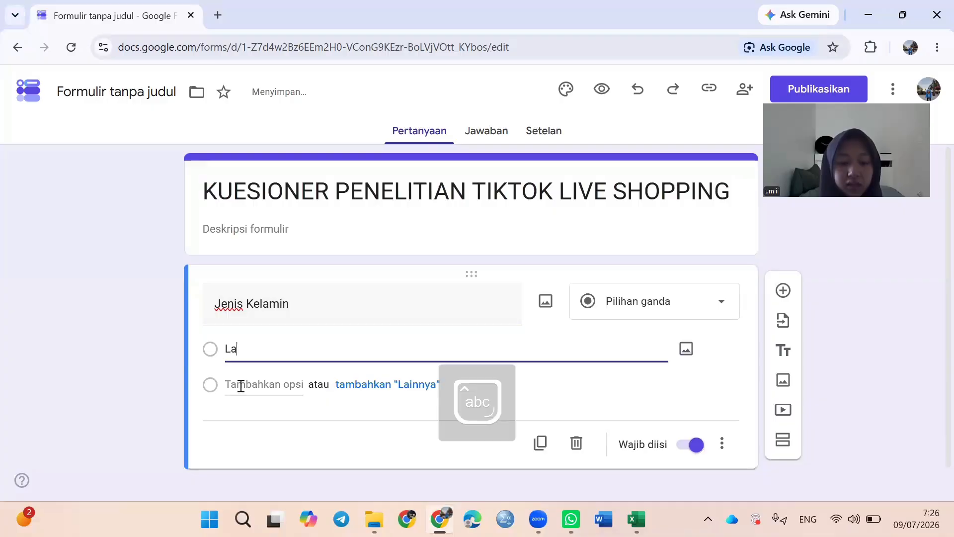
pyautogui.write('ki laki')
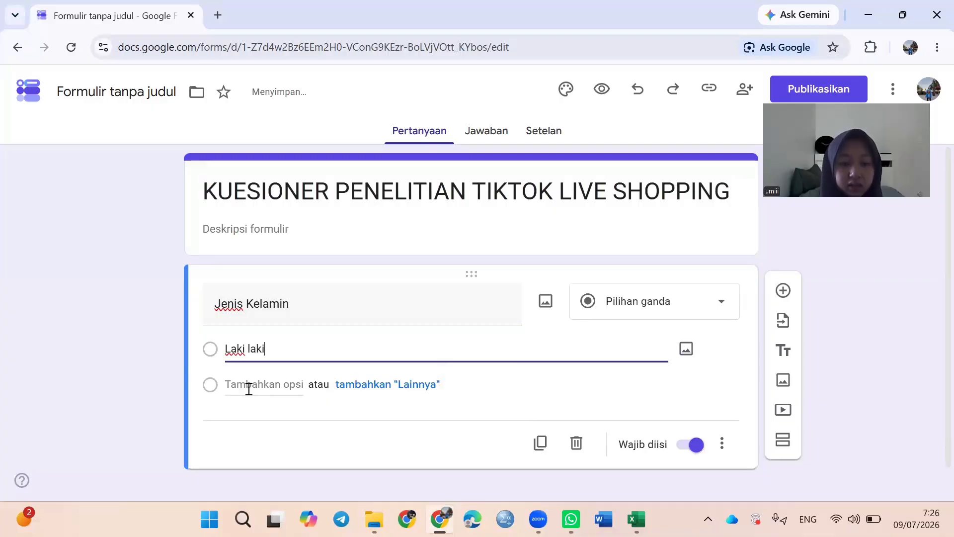
pyautogui.click(249, 388)
pyautogui.write('Perempuan')
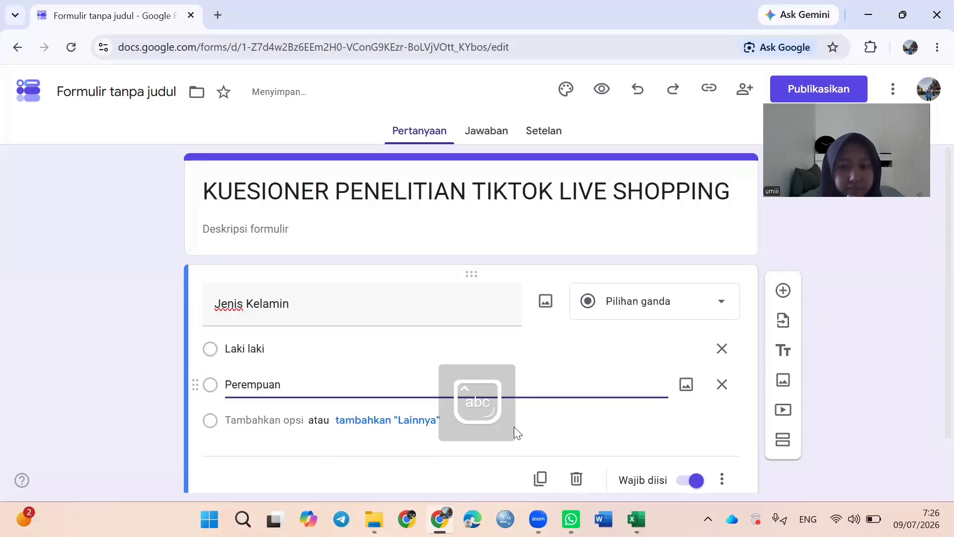
# Duplicate the Jenis Kelamin question and turn the copy into a "Jawaban singkat" question titled "Usia anda saat ini"
pyautogui.scroll(-1, 544, 429)
pyautogui.click(543, 423)
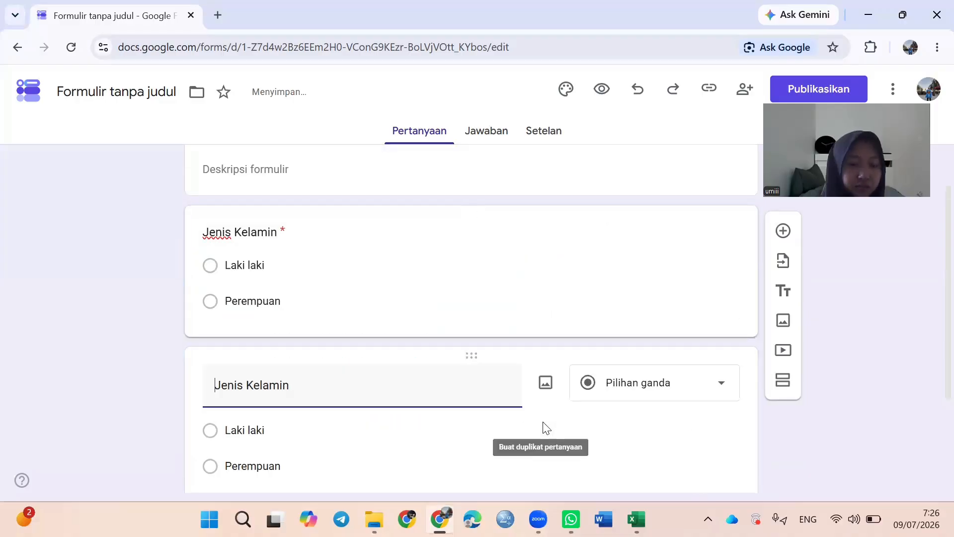
pyautogui.click(383, 383)
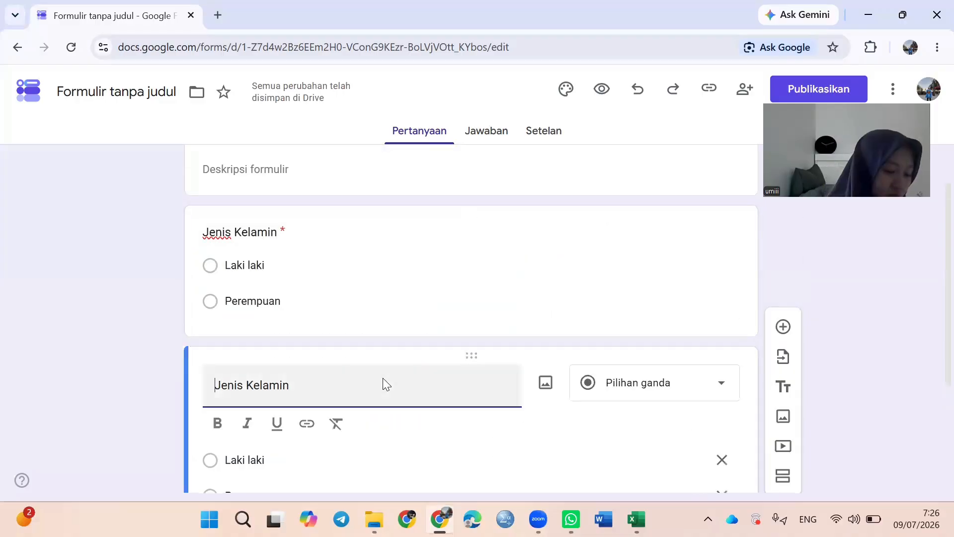
pyautogui.click(306, 383)
pyautogui.press('BackSpace')
pyautogui.press('BackSpace')
pyautogui.press('BackSpace')
pyautogui.press('BackSpace')
pyautogui.press('BackSpace')
pyautogui.press('BackSpace')
pyautogui.press('BackSpace')
pyautogui.press('BackSpace')
pyautogui.press('BackSpace')
pyautogui.press('BackSpace')
pyautogui.press('BackSpace')
pyautogui.press('BackSpace')
pyautogui.press('BackSpace')
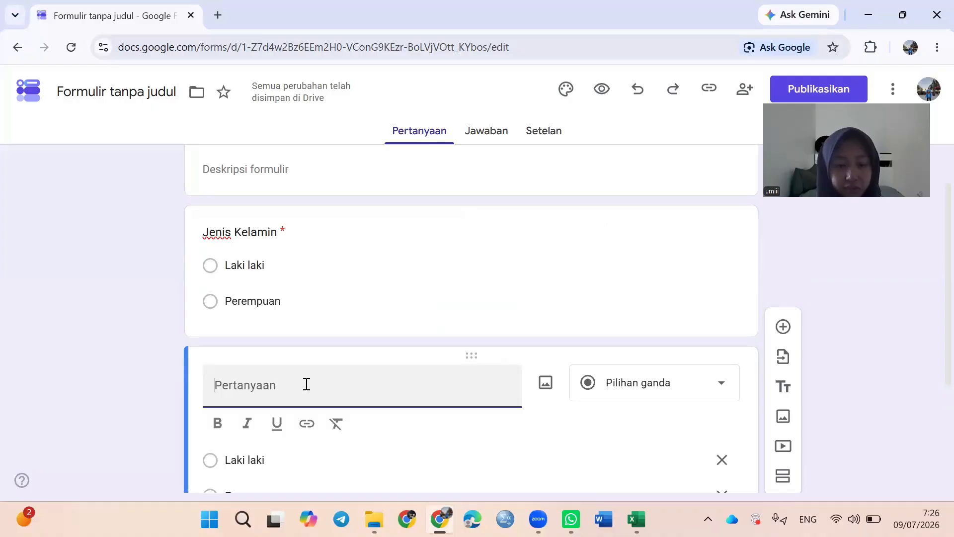
pyautogui.write('Usoa')
pyautogui.press('BackSpace')
pyautogui.press('BackSpace')
pyautogui.write('i')
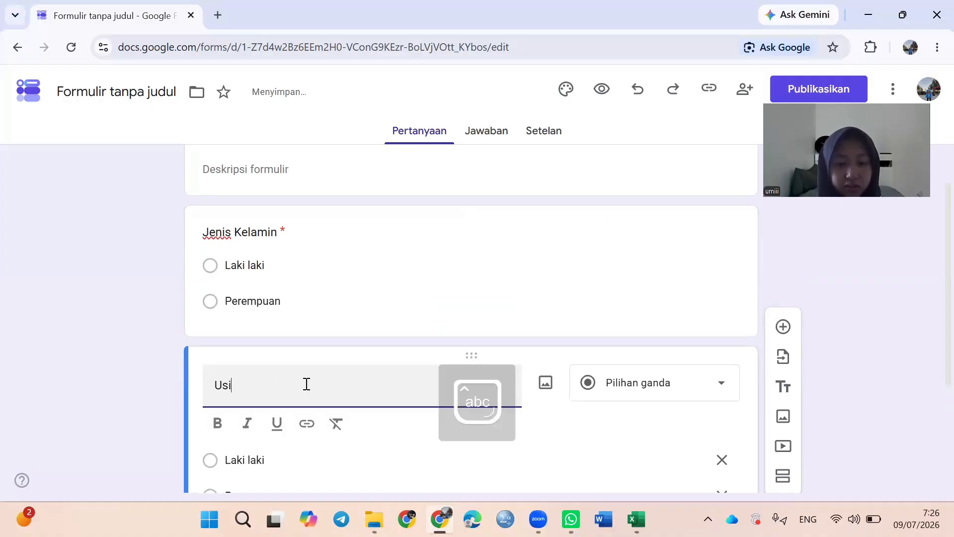
pyautogui.write('a anda')
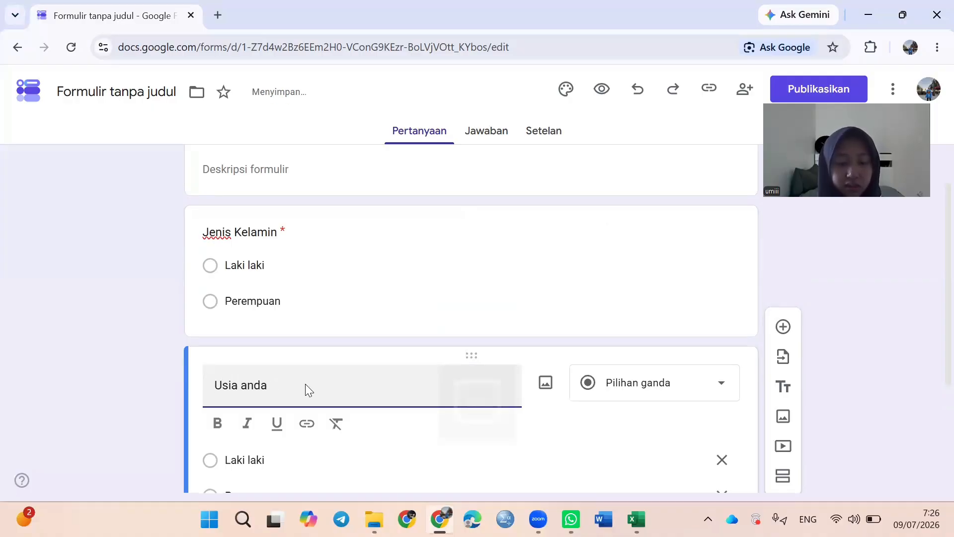
pyautogui.write(' saat ini')
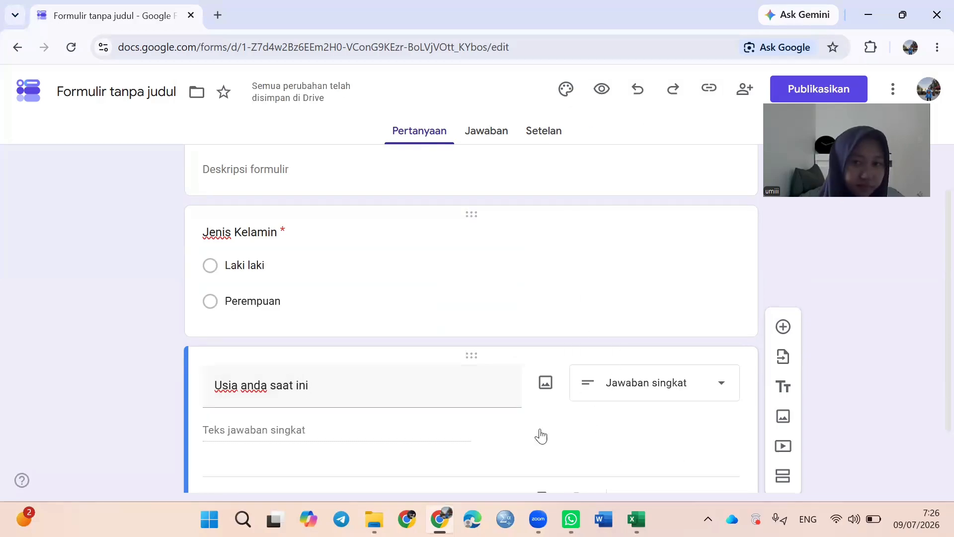
# Duplicate the "Usia anda saat ini" question and retitle the copy "Provinsi domisili asal"
pyautogui.scroll(-2, 538, 434)
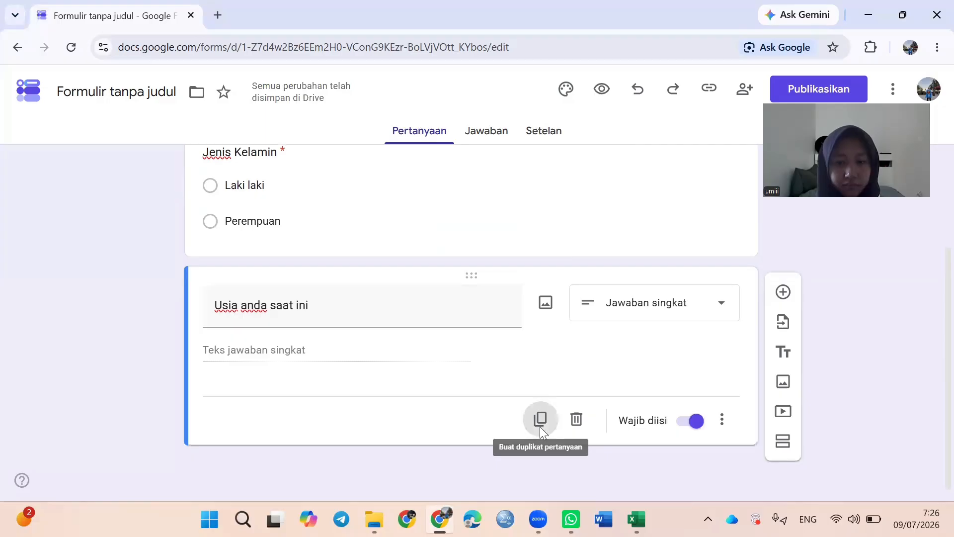
pyautogui.click(540, 420)
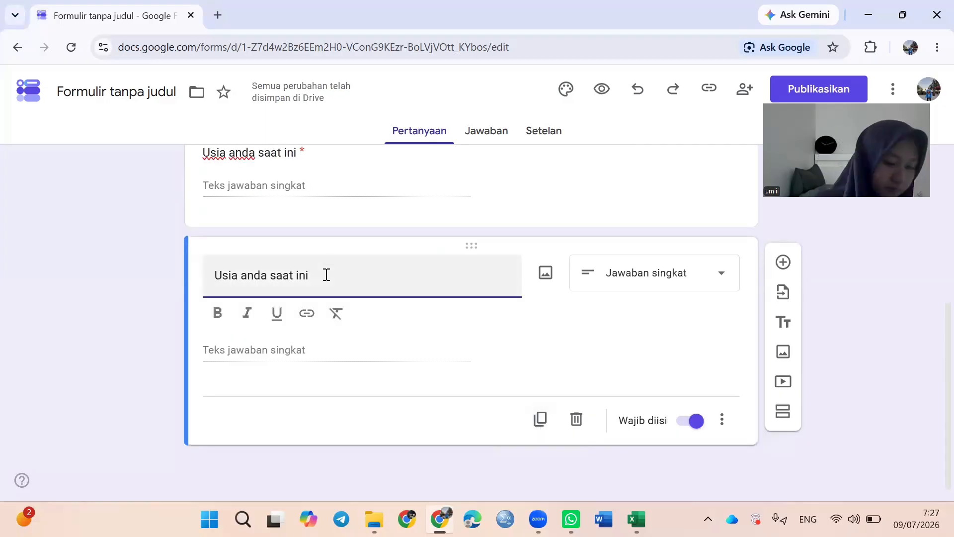
pyautogui.tripleClick(211, 270)
pyautogui.press('capslock')
pyautogui.write('P')
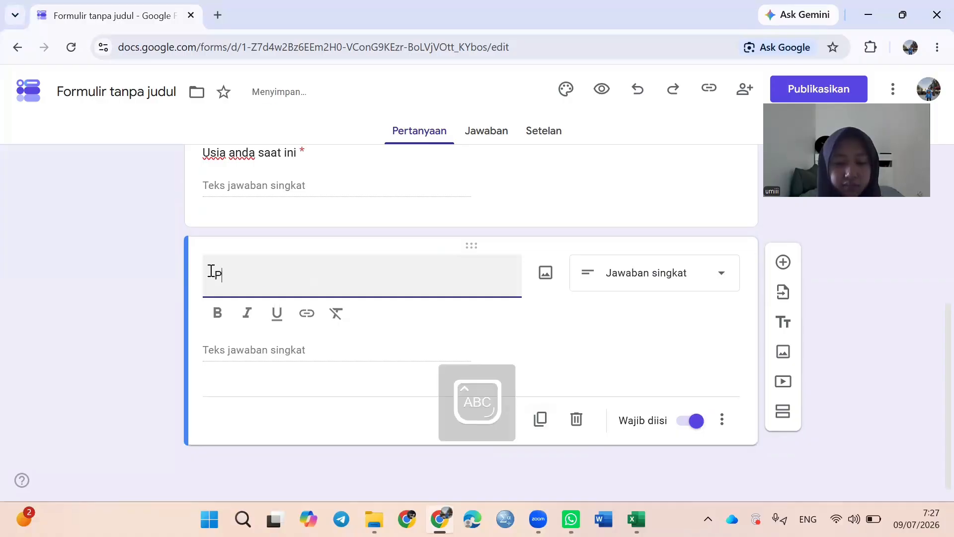
pyautogui.press('capslock')
pyautogui.write('rofinsi')
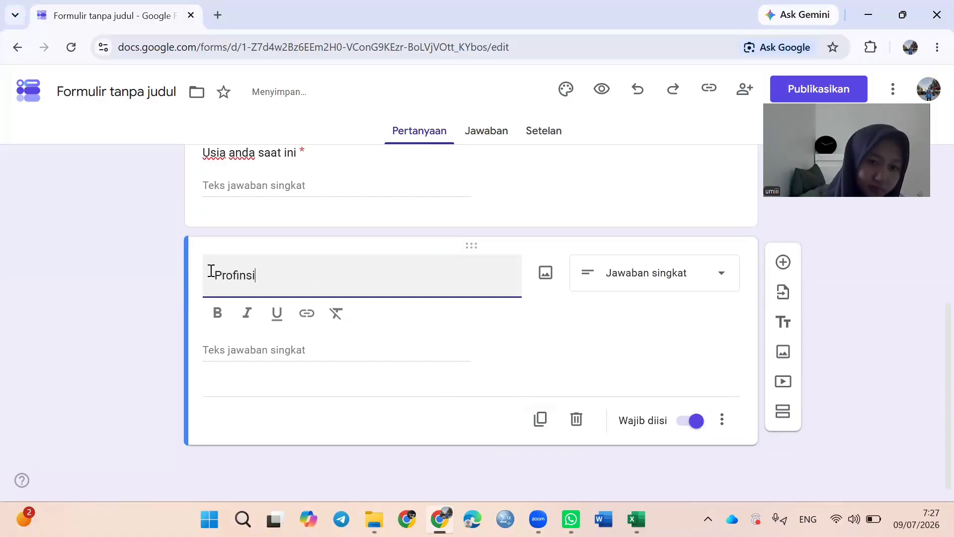
pyautogui.press('BackSpace')
pyautogui.press('BackSpace')
pyautogui.press('BackSpace')
pyautogui.press('BackSpace')
pyautogui.press('BackSpace')
pyautogui.write('vi')
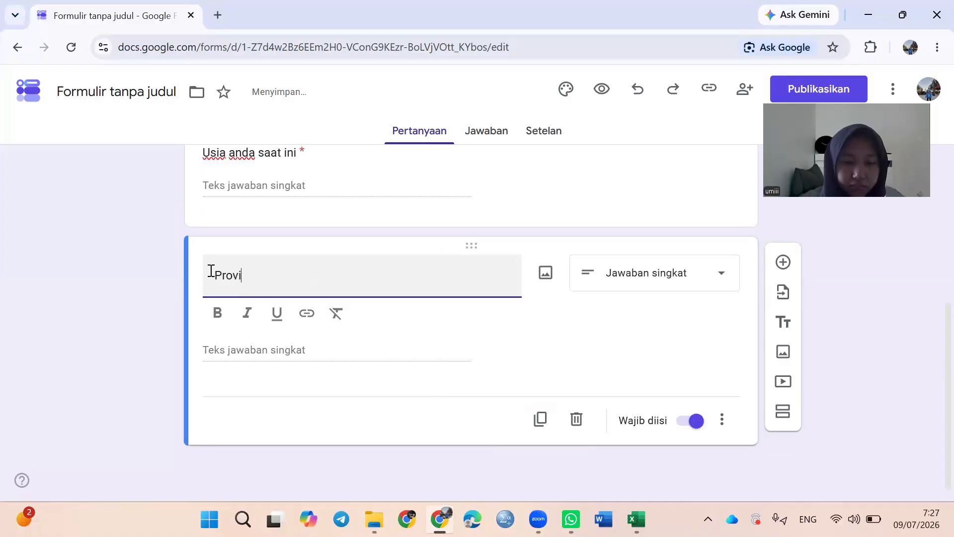
pyautogui.write('nsi domi')
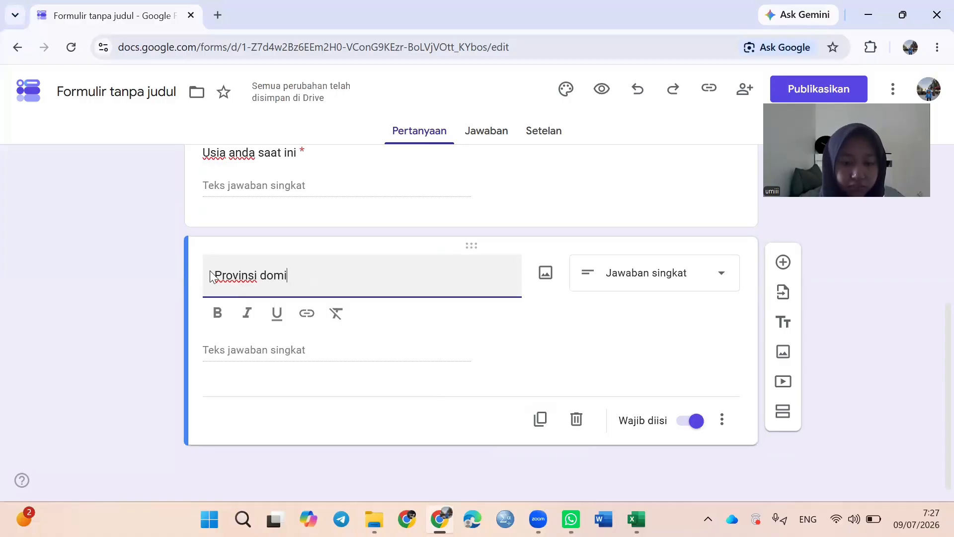
pyautogui.write('sili asal')
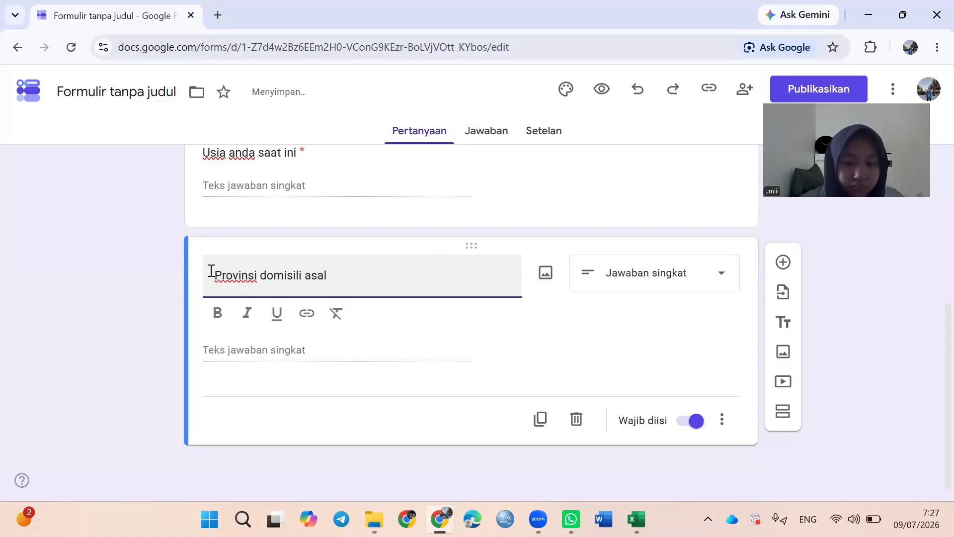
# Append the example "(contoh: Jawa Tengah, Surakarta)" to the title of the "Provinsi domisili asal" question
pyautogui.write(' (cont')
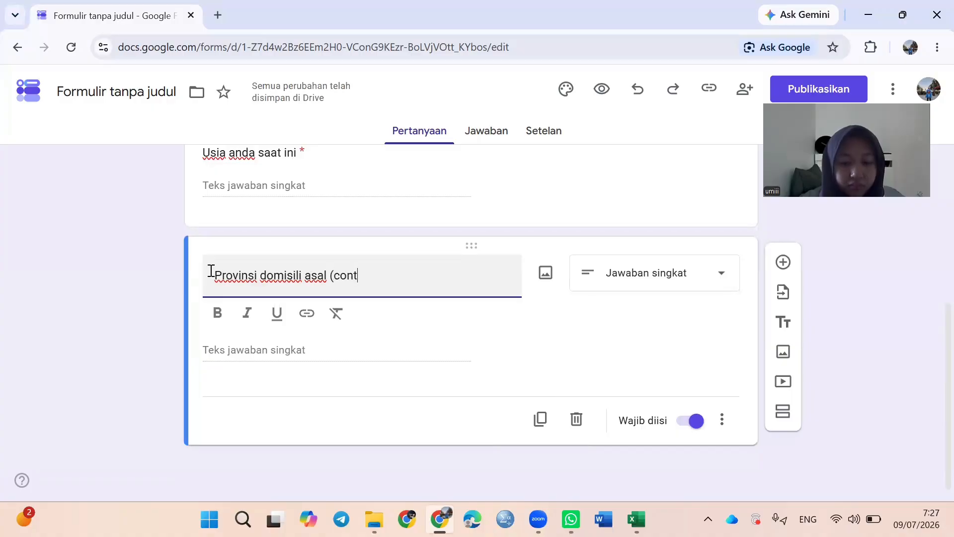
pyautogui.write('oh:')
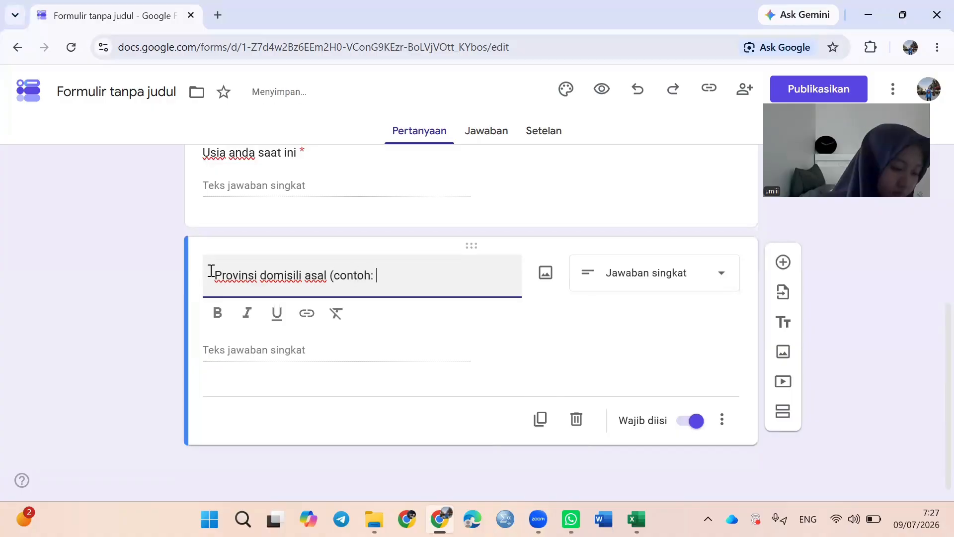
pyautogui.press('capslock')
pyautogui.write('J')
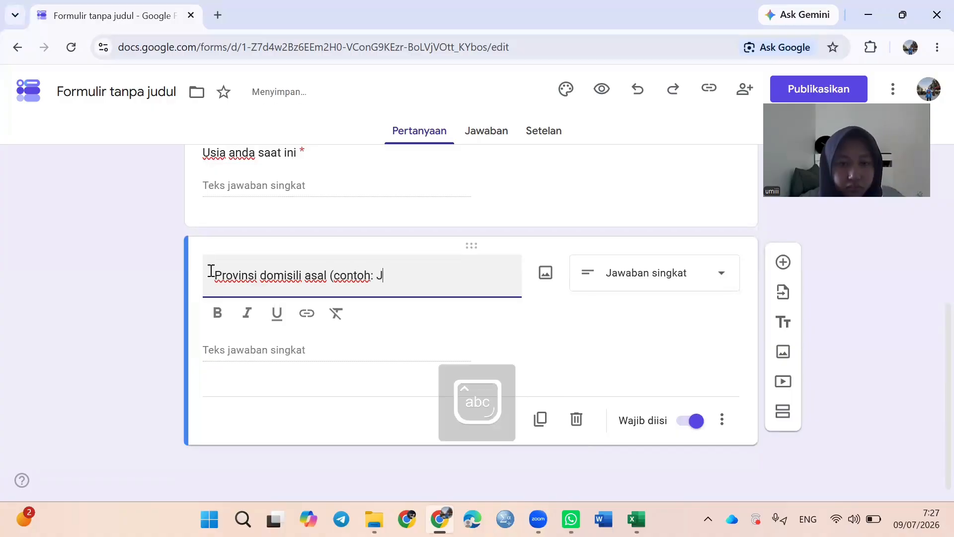
pyautogui.write('awa Tenga')
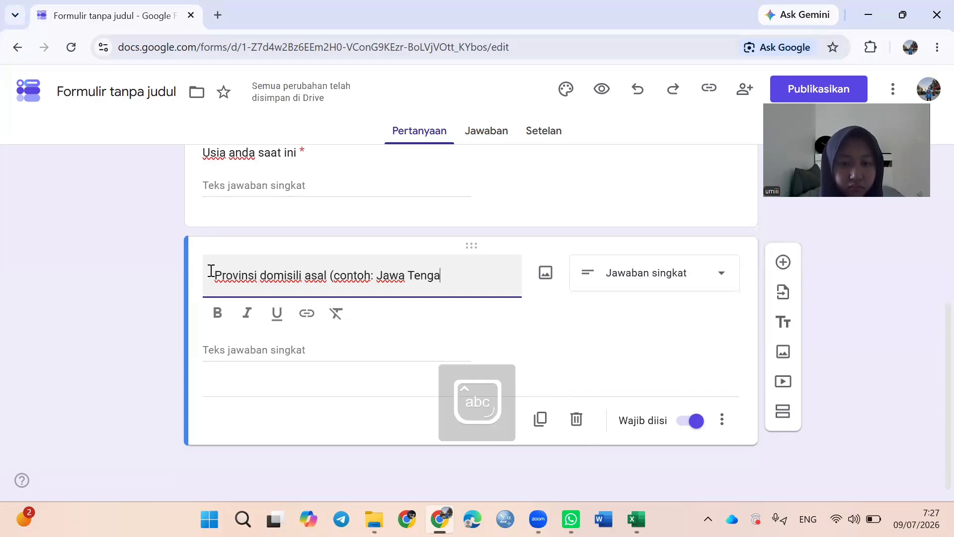
pyautogui.write('h,')
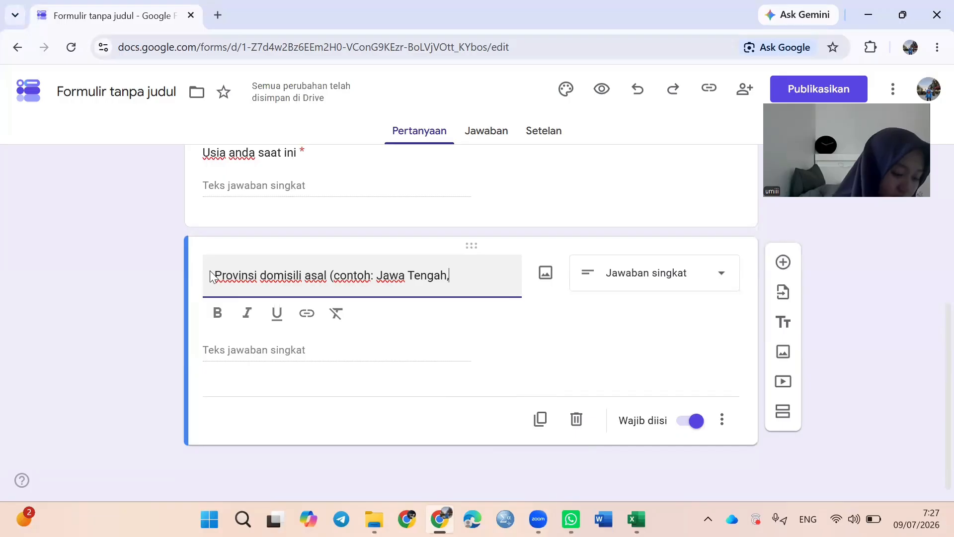
pyautogui.write('Surak')
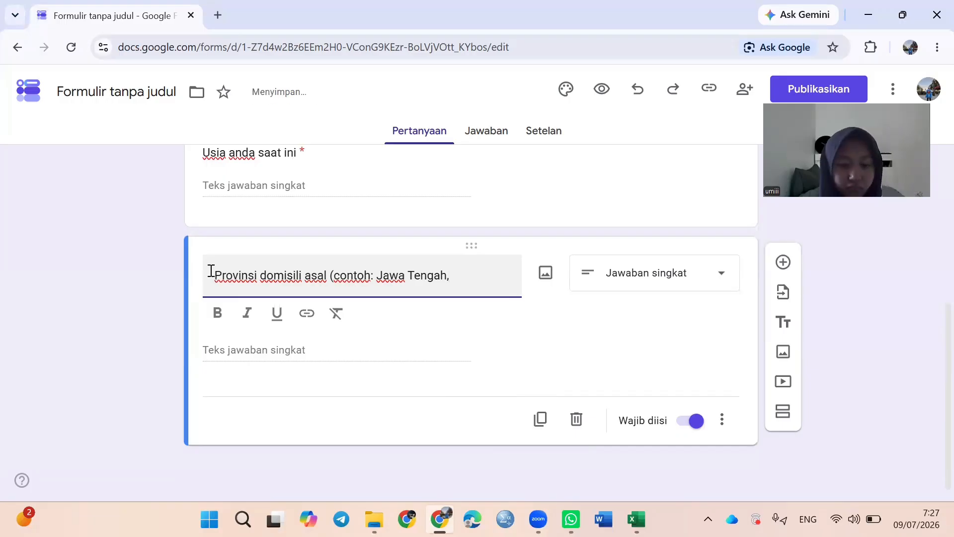
pyautogui.write('art')
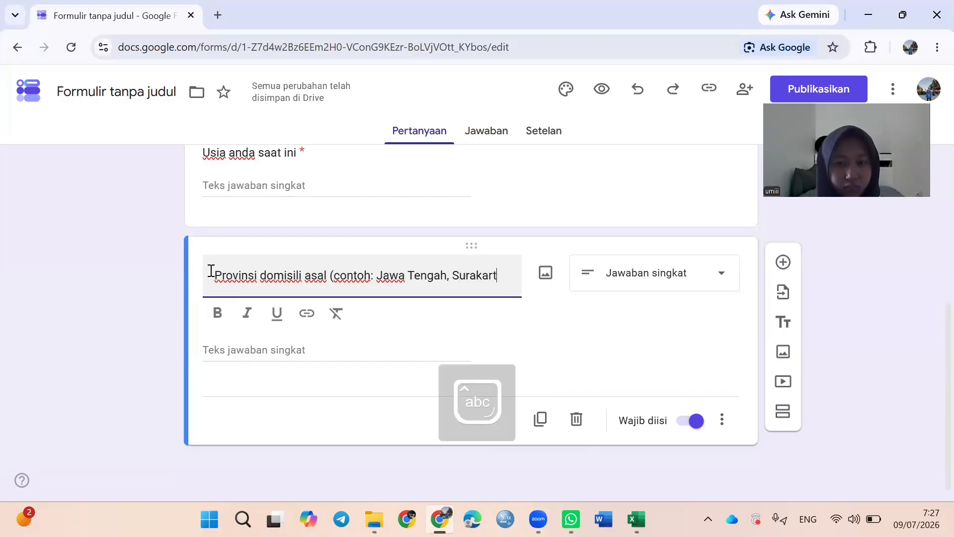
pyautogui.write('a)')
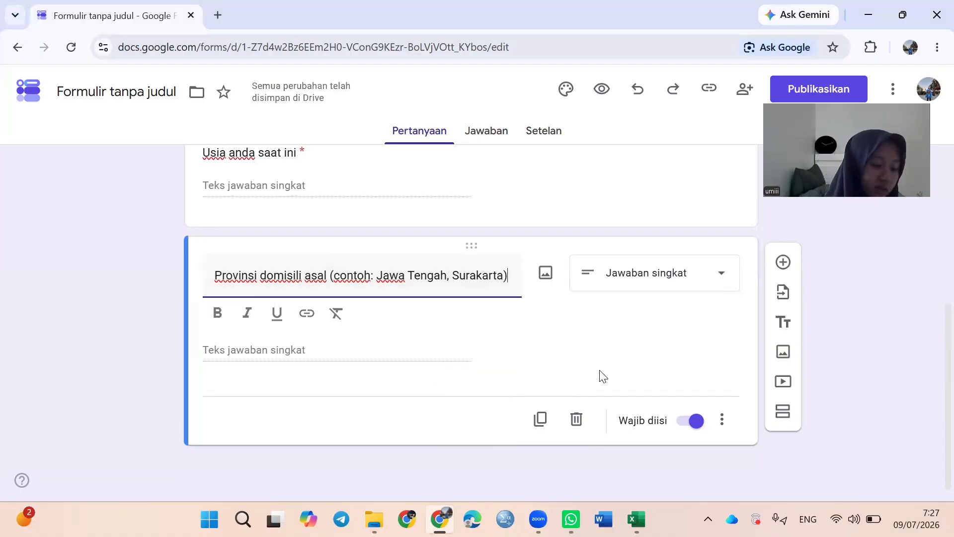
# Duplicate the "Provinsi domisili asal" question and retitle the copy "Apakah Anda pernah berbelanja melalui fitur live shooping yang ada pada platform tiktok?"
pyautogui.click(541, 419)
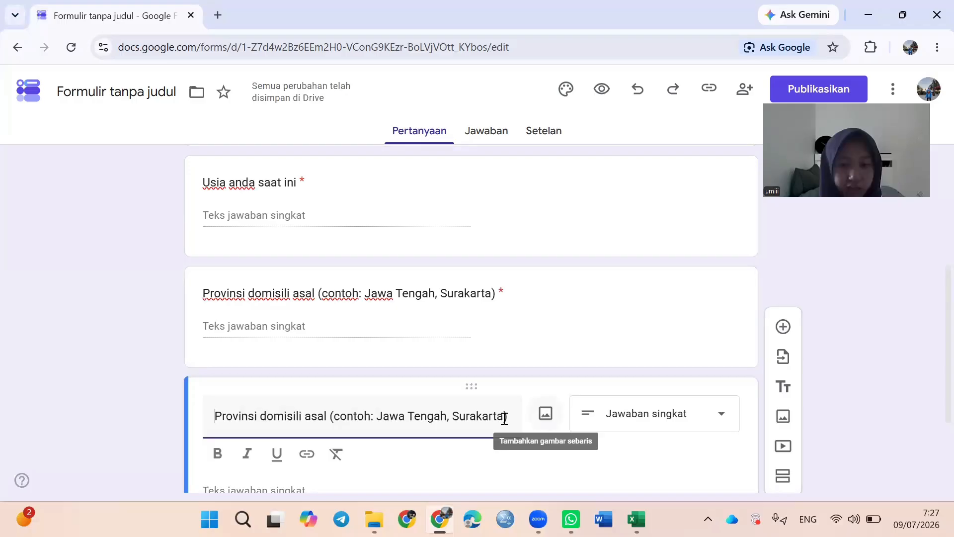
pyautogui.moveTo(509, 415); pyautogui.dragTo(206, 403)
pyautogui.press('BackSpace')
pyautogui.write('A')
pyautogui.press('capslock')
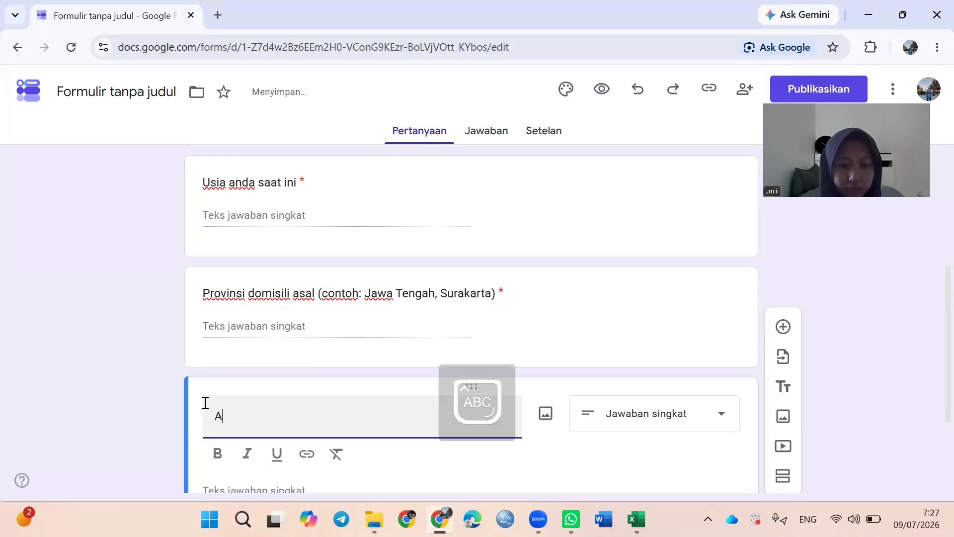
pyautogui.write('pakah Anda pern')
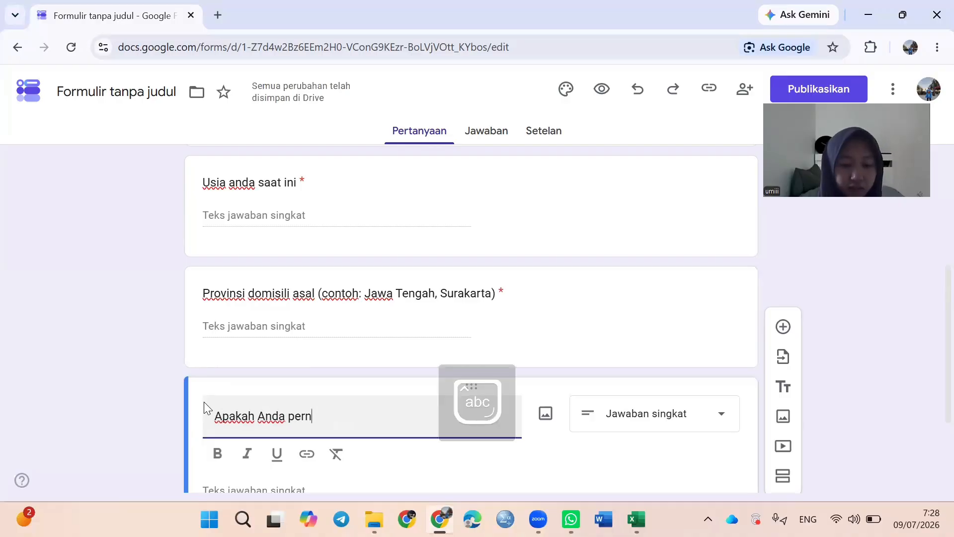
pyautogui.write('ah berbelanja')
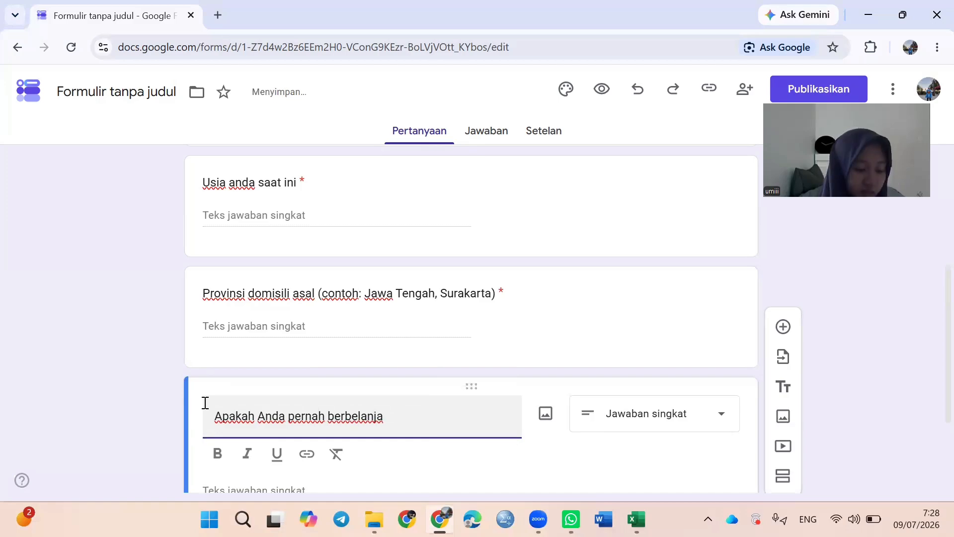
pyautogui.write(' mela')
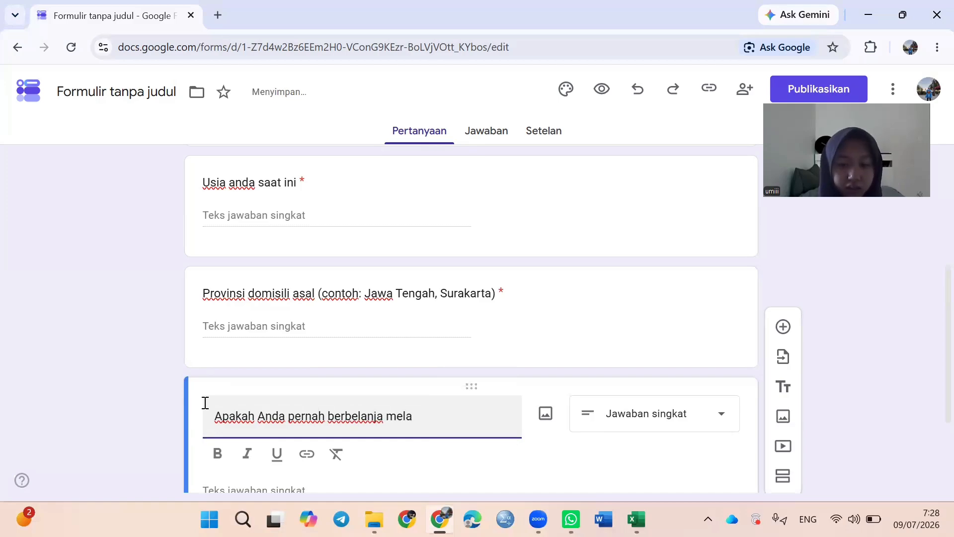
pyautogui.write('lui')
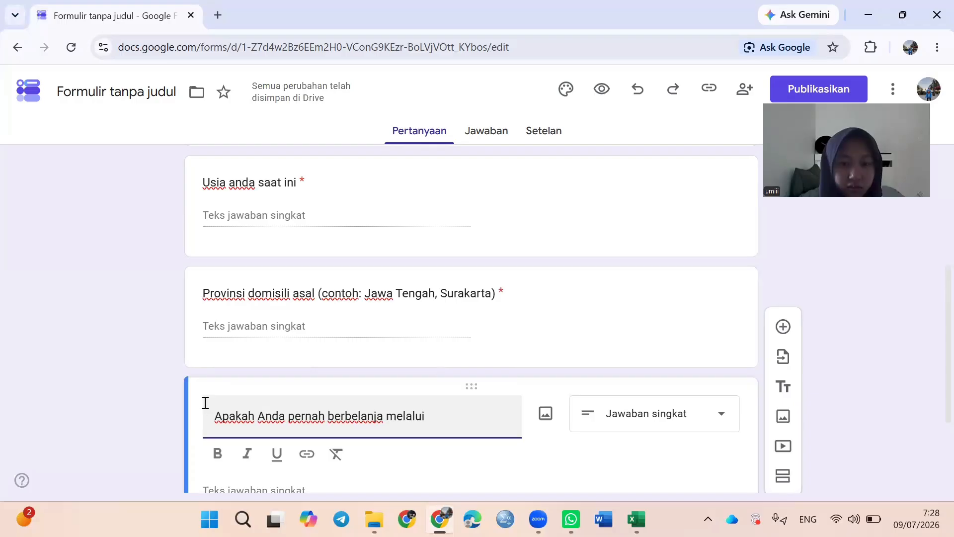
pyautogui.write('fitur')
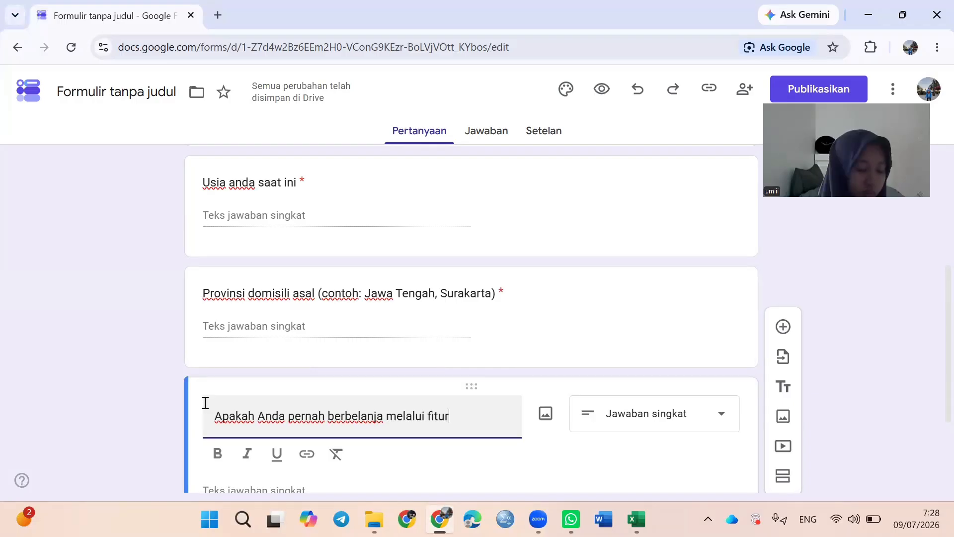
pyautogui.write(' liv')
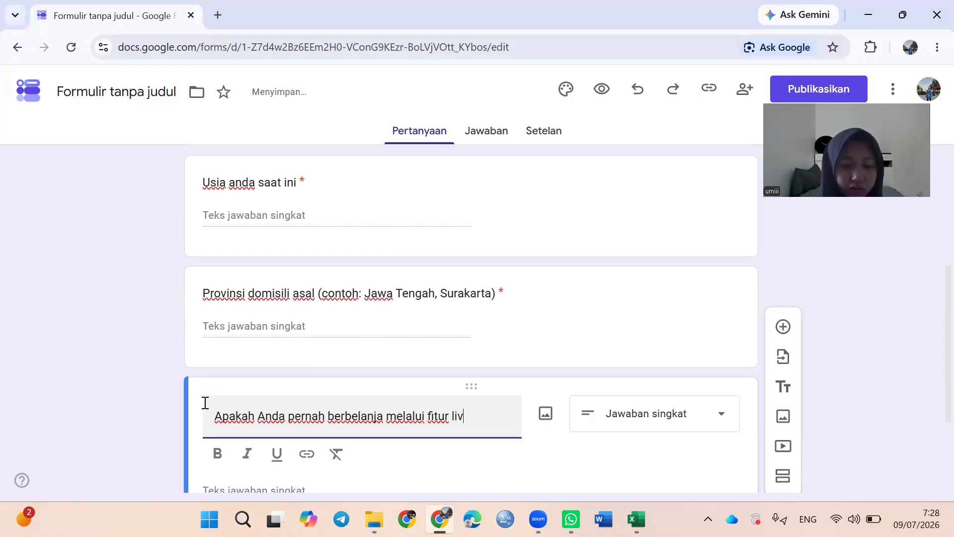
pyautogui.write('e sho')
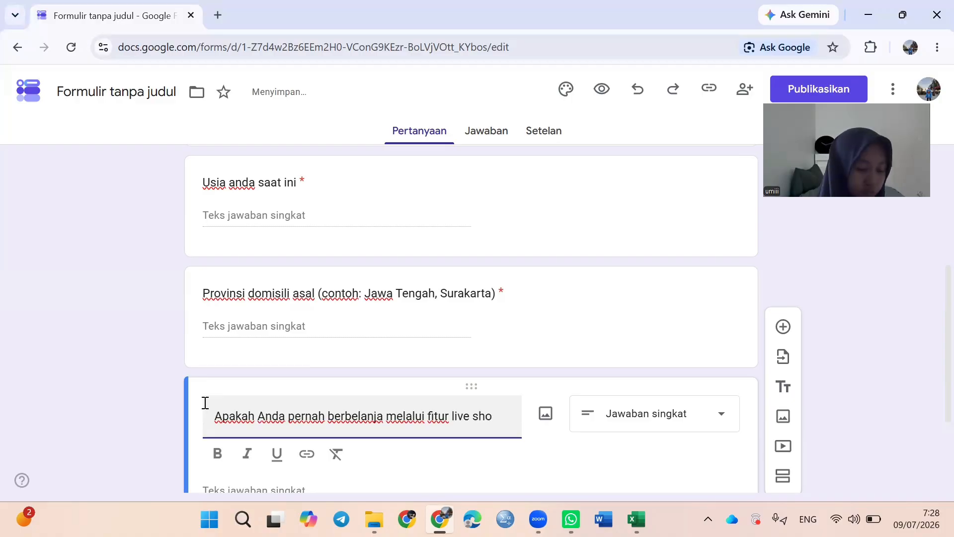
pyautogui.write('oping yang')
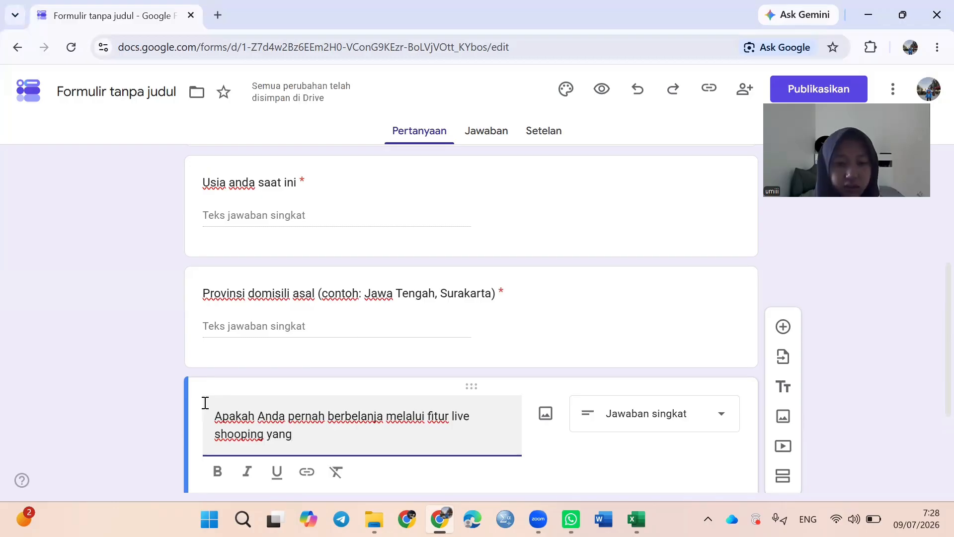
pyautogui.write(' ada pada p')
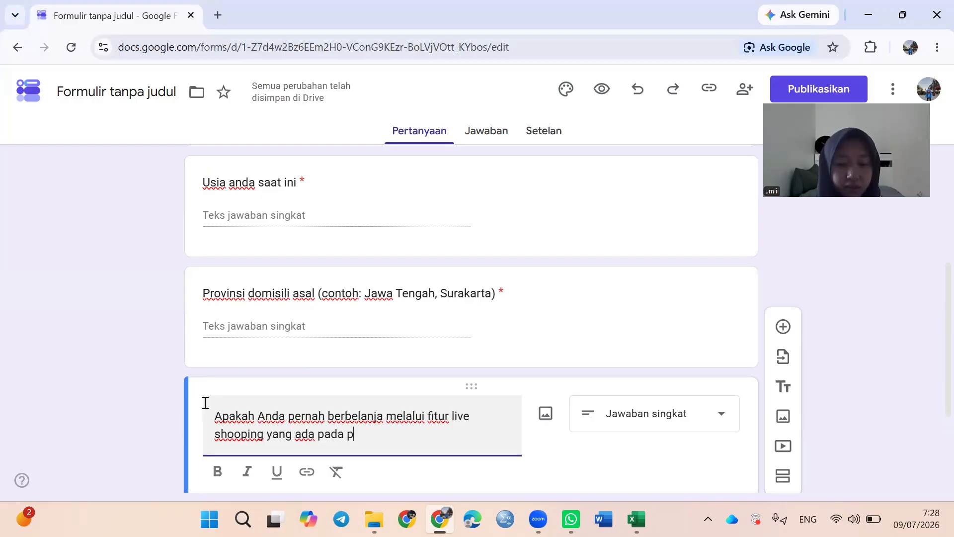
pyautogui.write('latfor')
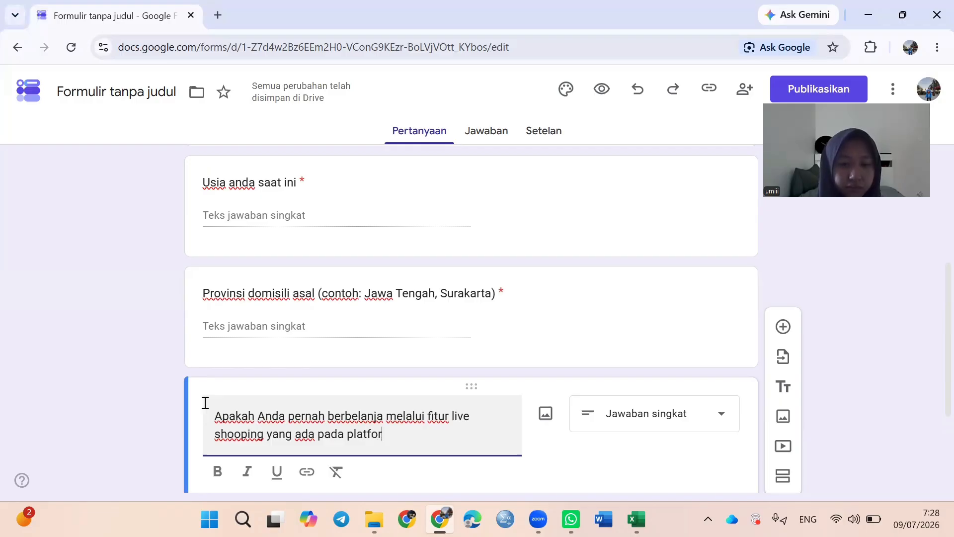
pyautogui.write('m tikt')
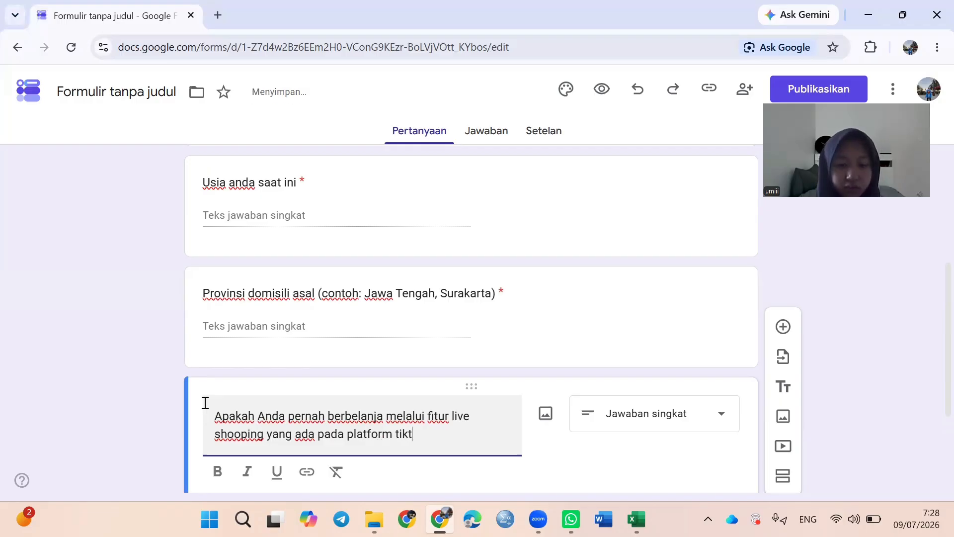
pyautogui.write('ok')
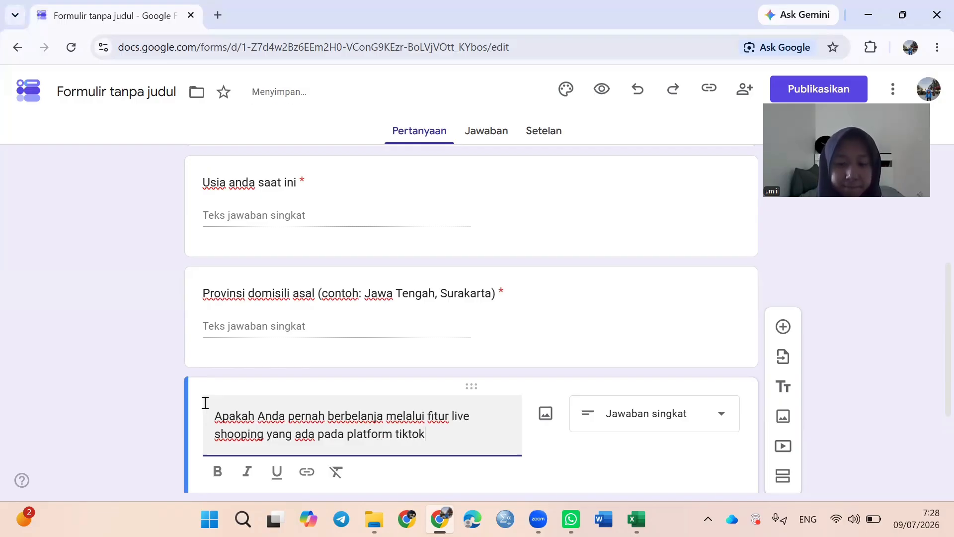
pyautogui.write('?')
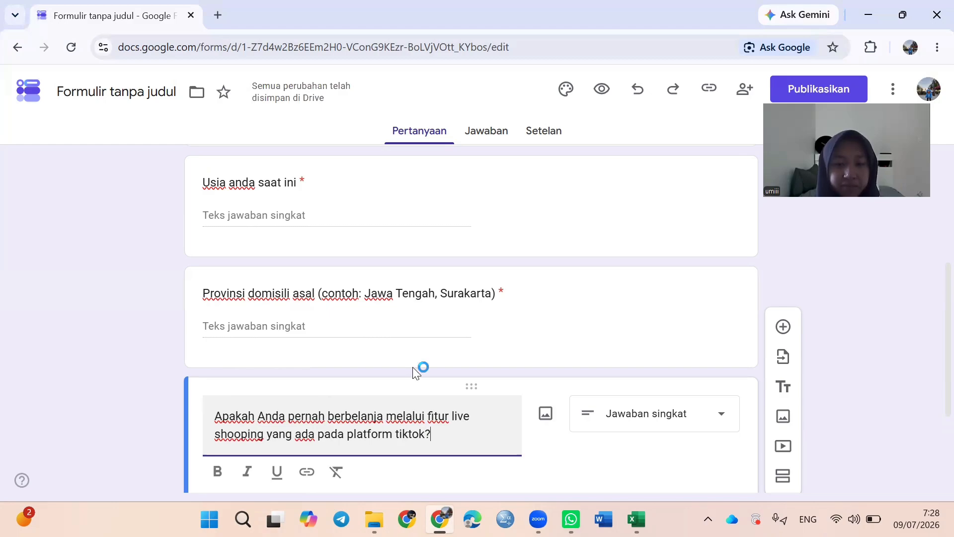
# Change the TikTok live shopping question to "Pilihan ganda" with the answer options "Ya" and "Tidak"
pyautogui.scroll(-3, 420, 369)
pyautogui.click(724, 261)
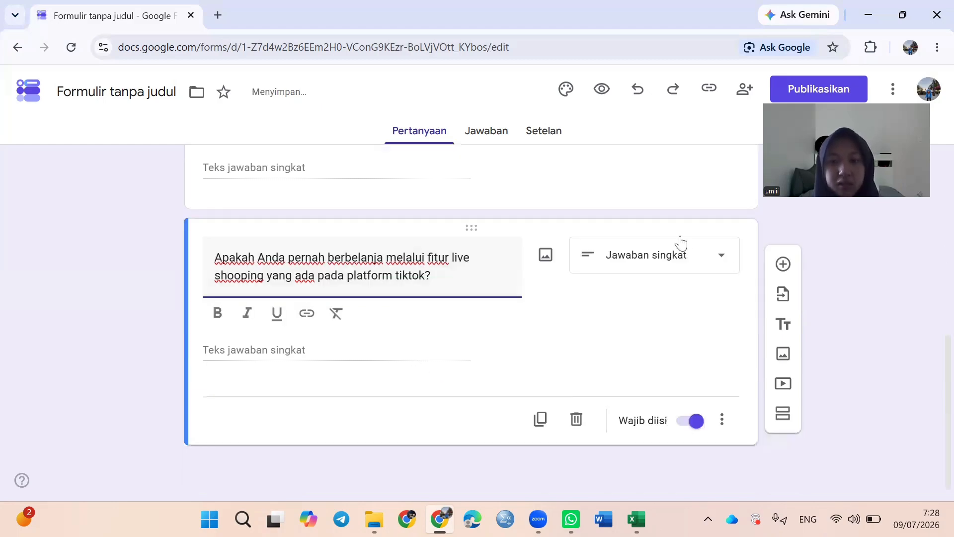
pyautogui.click(653, 201)
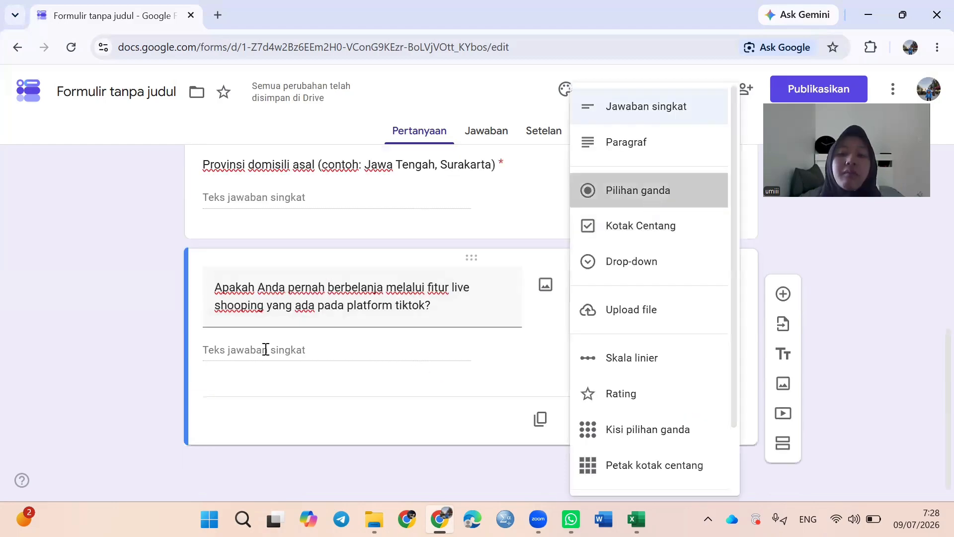
pyautogui.write('Ya')
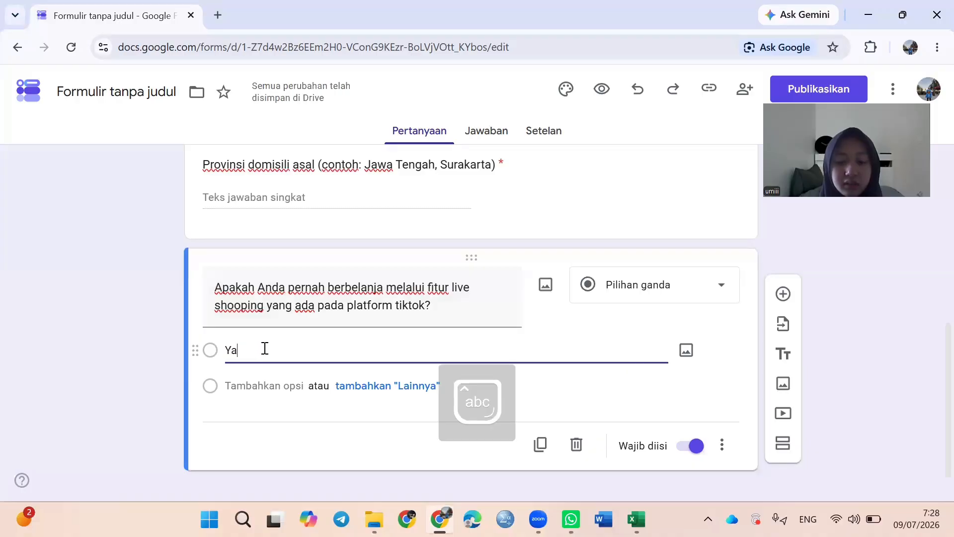
pyautogui.press('Return')
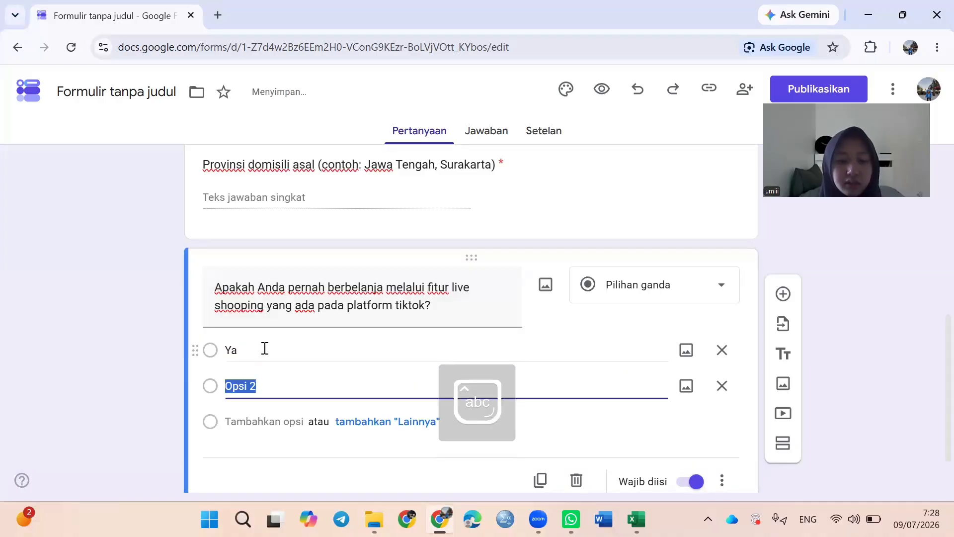
pyautogui.write('Tida')
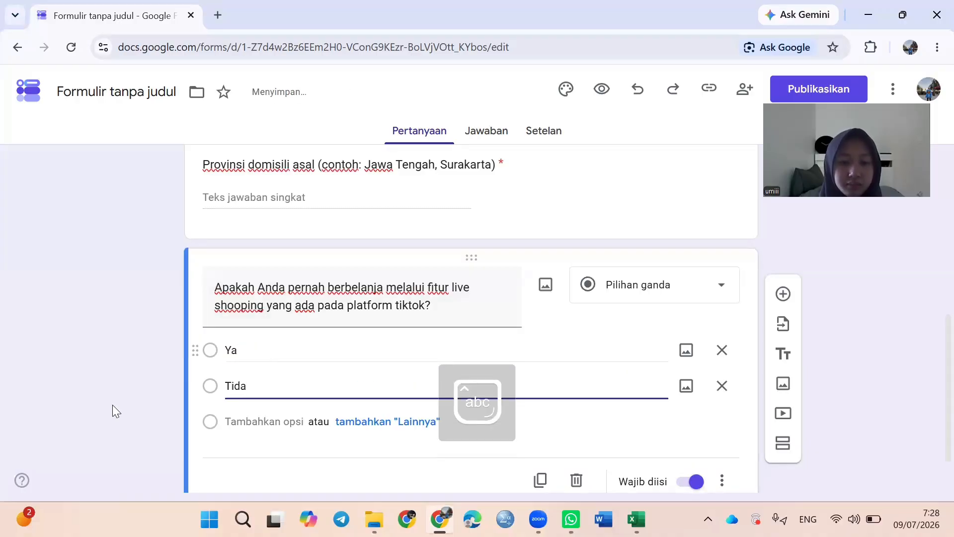
pyautogui.write('k')
pyautogui.click(112, 405)
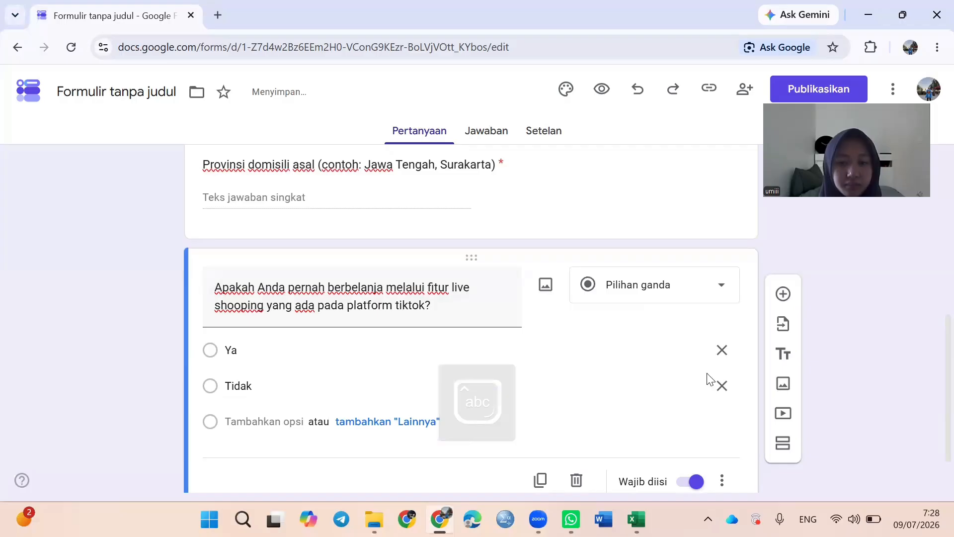
# Add a new section to the form after the TikTok live shopping question
pyautogui.scroll(-1, 851, 398)
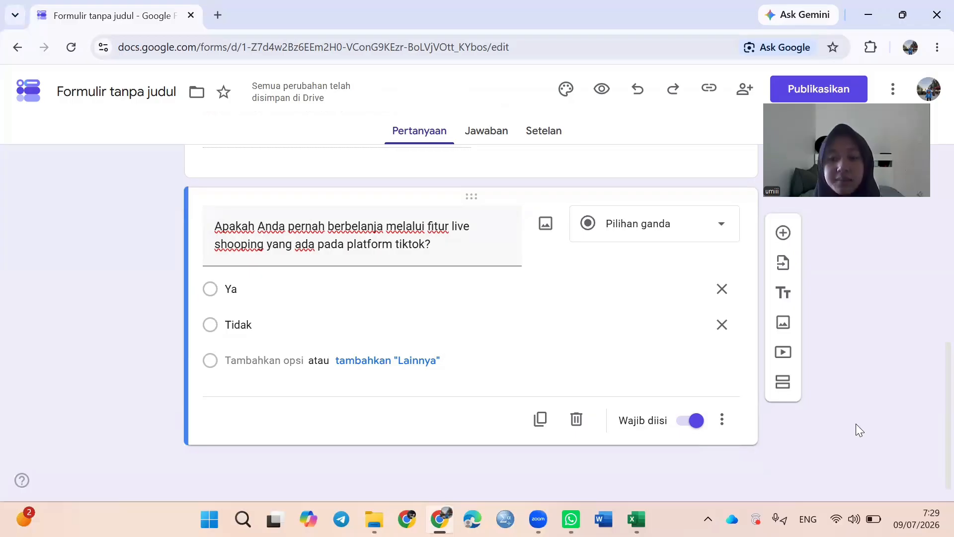
pyautogui.click(780, 383)
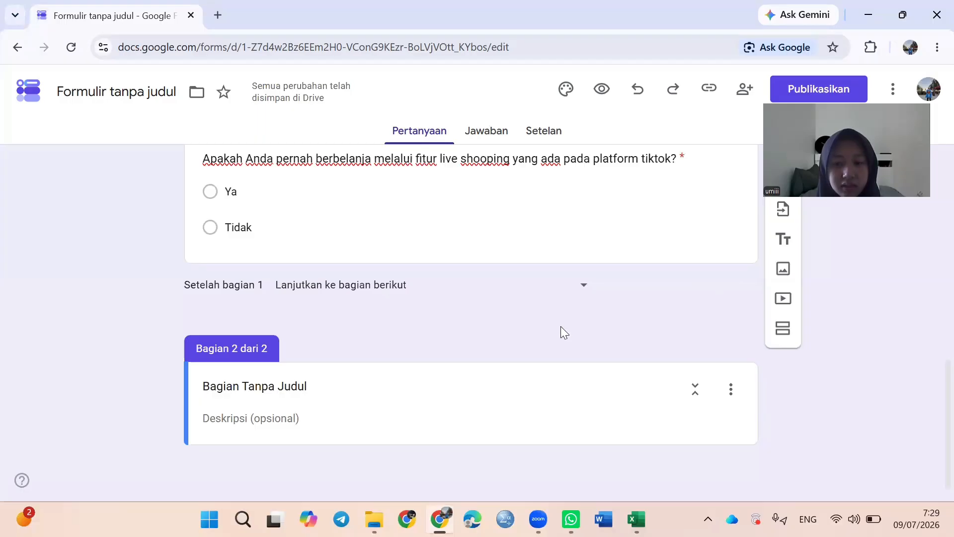
# Switch to the "Data SmartPLS (2)" workbook in Excel and review the variables, codes, items and sources on the FIX sheet
pyautogui.hotkey('alt', 'Tab')
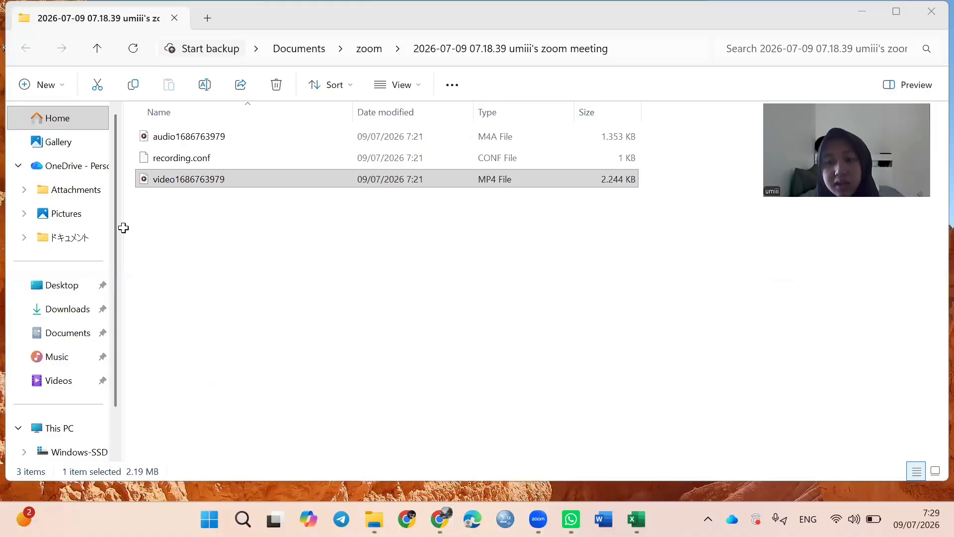
pyautogui.hotkey('alt', 'Tab')
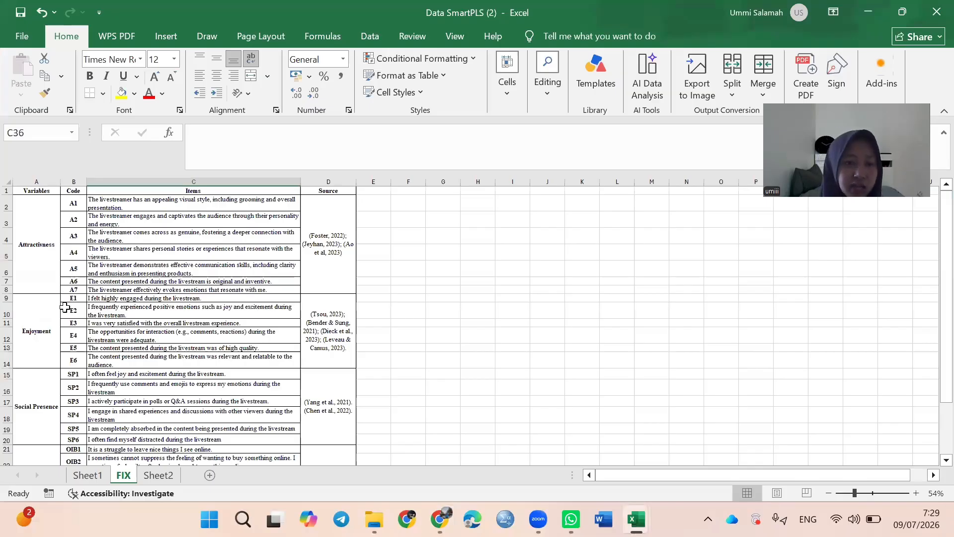
pyautogui.scroll(-3, 65, 307)
pyautogui.scroll(3, 30, 254)
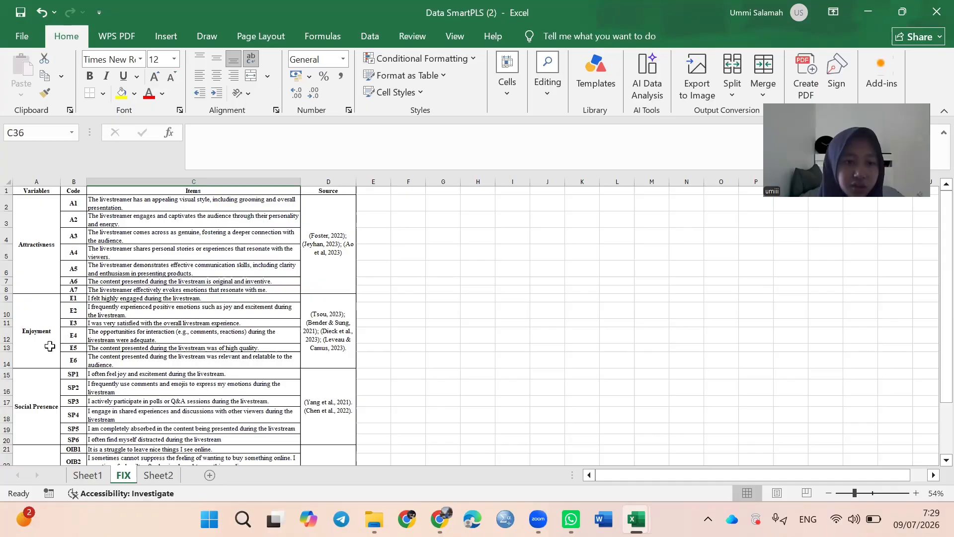
pyautogui.scroll(-2, 33, 416)
pyautogui.scroll(-2, 32, 417)
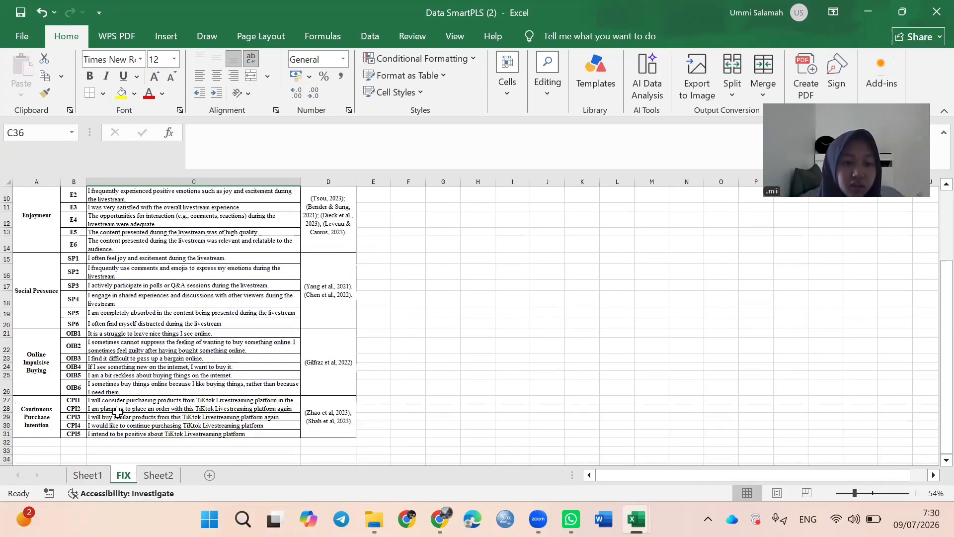
pyautogui.scroll(3, 93, 235)
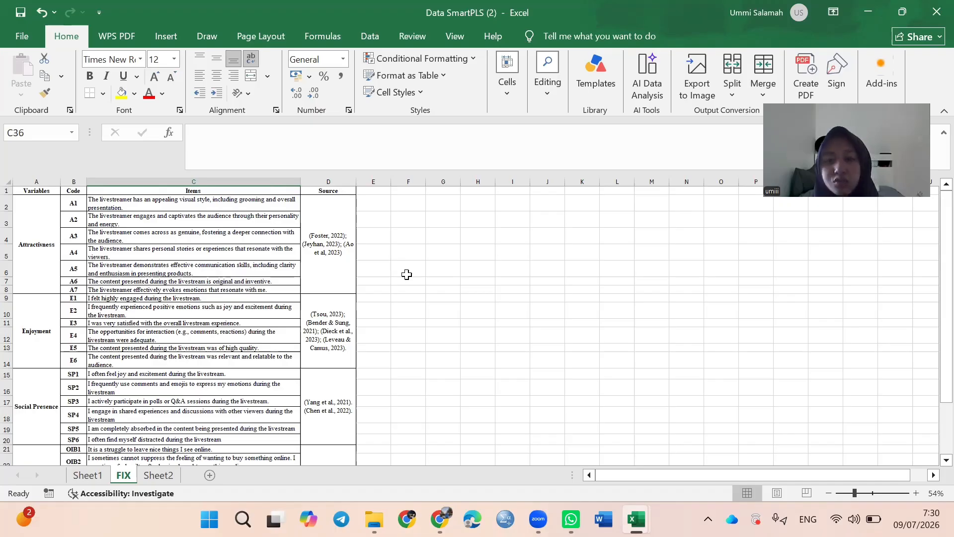
pyautogui.scroll(-3, 407, 275)
pyautogui.scroll(3, 406, 274)
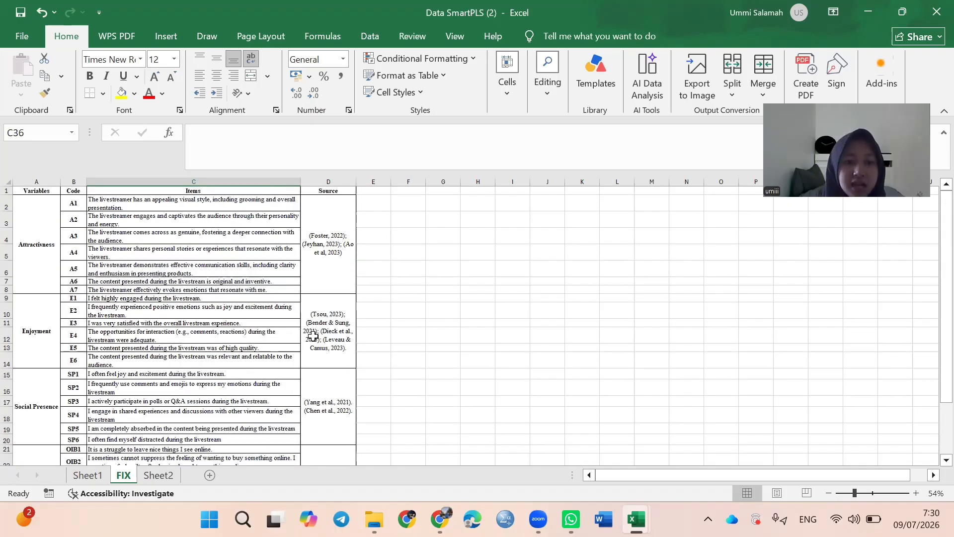
pyautogui.keyDown('ctrl'); pyautogui.scroll(1, 179, 279); pyautogui.keyUp('ctrl')
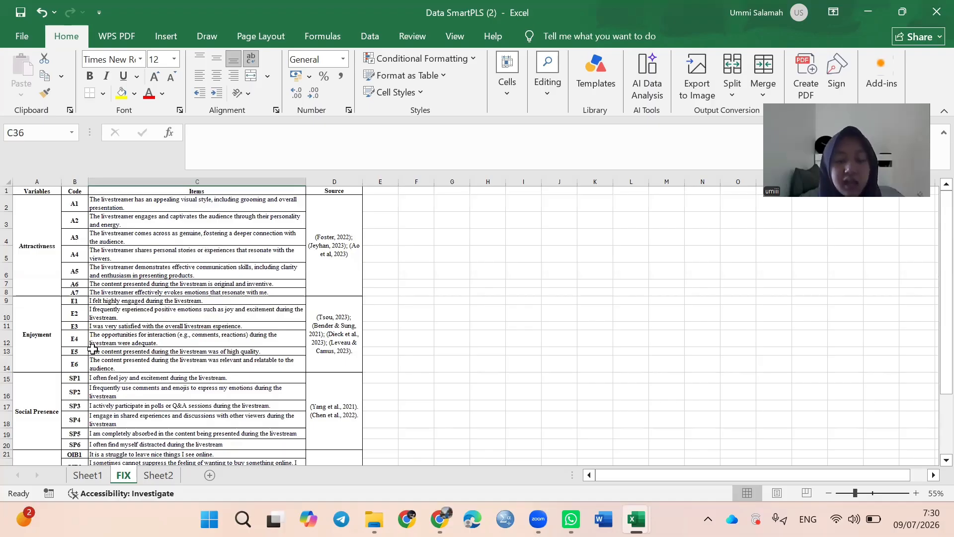
# Switch to the "KUESIONER PENELITIAN - TIKTOK LIVE SHOPPING (Jawaban)" workbook and copy the first Attractivness statement from cell B1 of Sheet1
pyautogui.hotkey('alt', 'Tab')
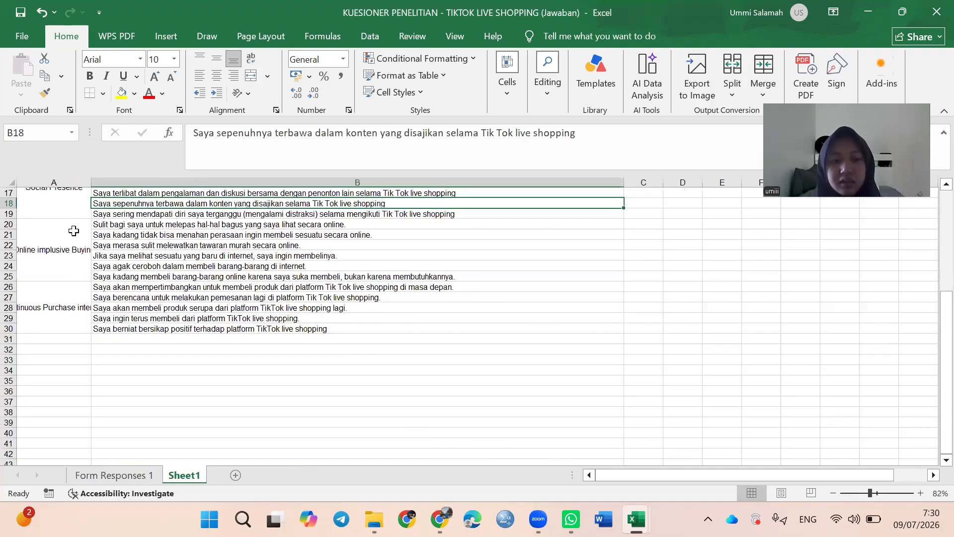
pyautogui.scroll(4, 84, 287)
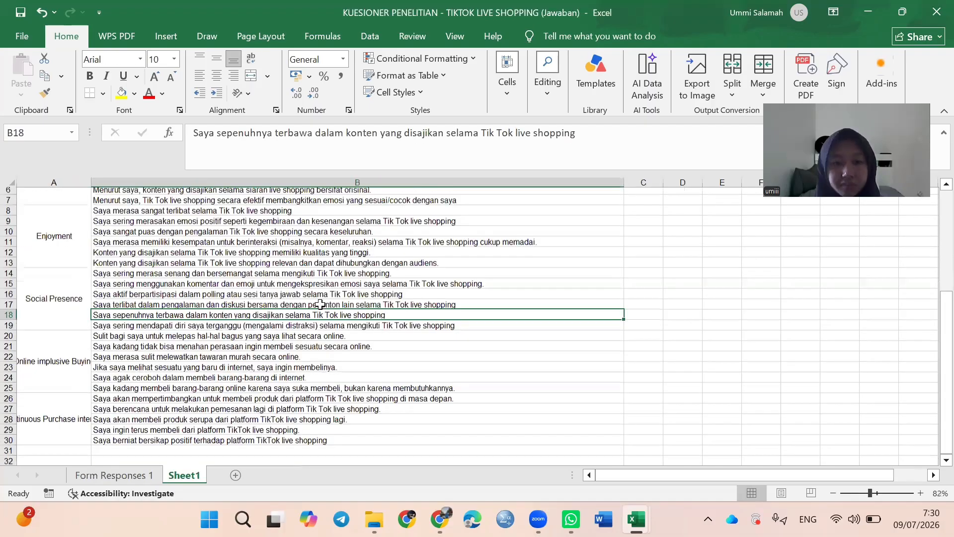
pyautogui.scroll(2, 291, 269)
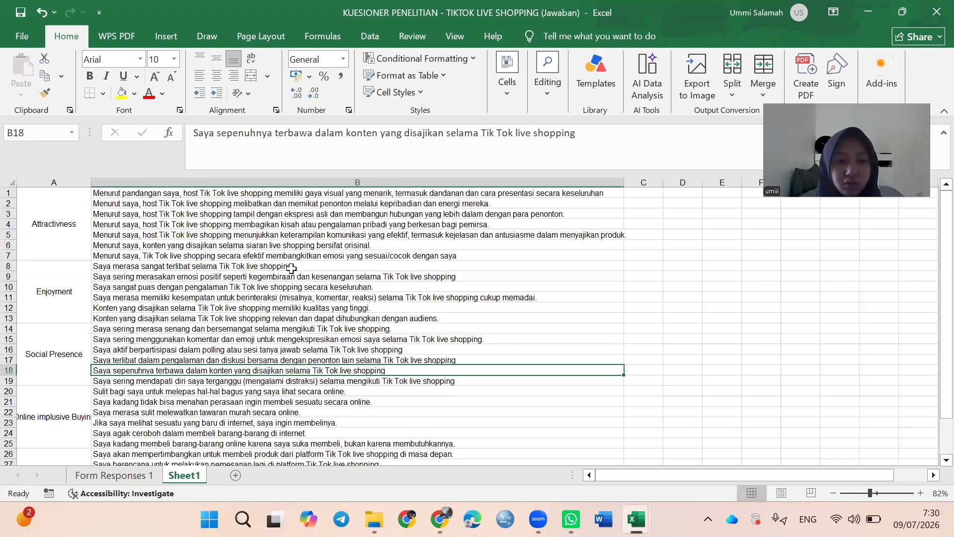
pyautogui.click(145, 194)
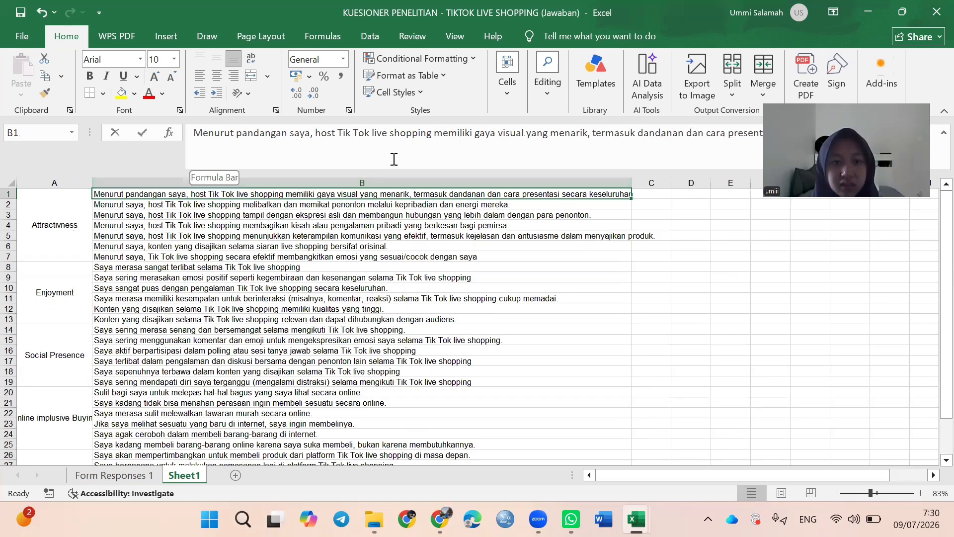
pyautogui.tripleClick(706, 143)
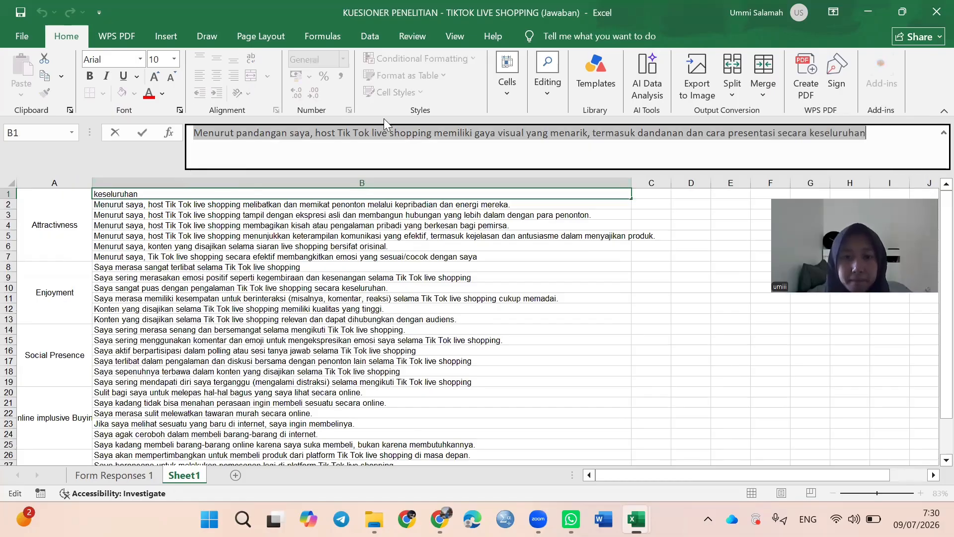
pyautogui.hotkey('ctrl', 'c')
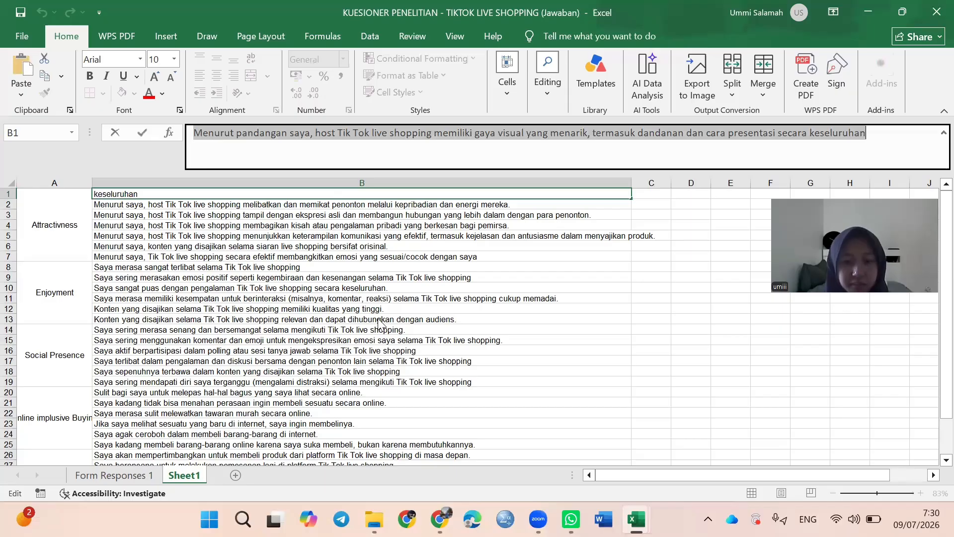
# Switch to the Google Forms editor, paste the copied statement as the new section's question, and set its type to "Skala linier"
pyautogui.hotkey('alt', 'Tab')
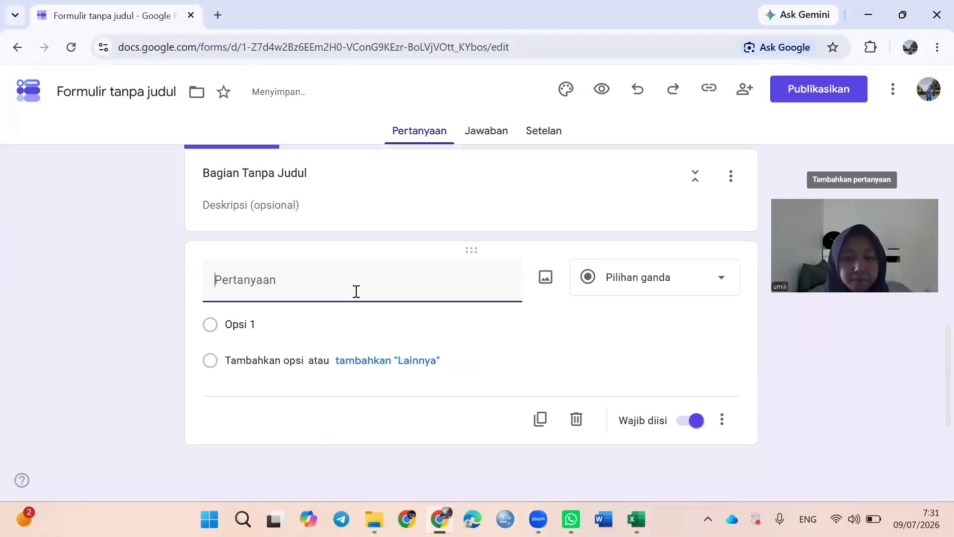
pyautogui.hotkey('ctrl', 'v')
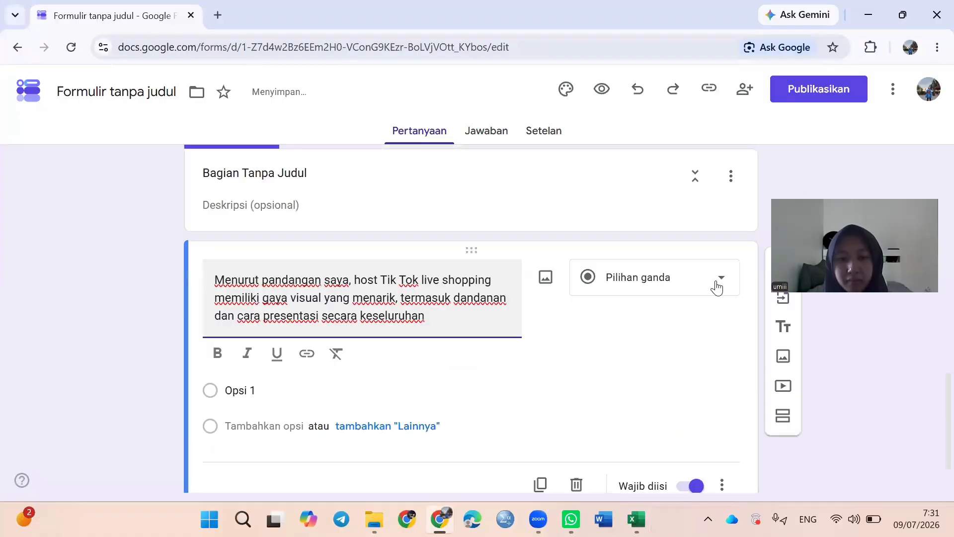
pyautogui.click(721, 282)
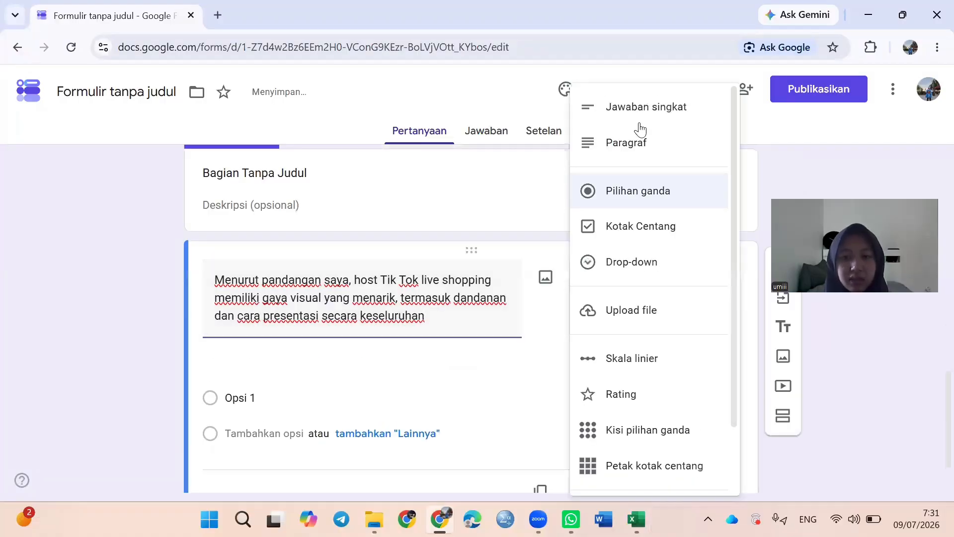
pyautogui.click(641, 362)
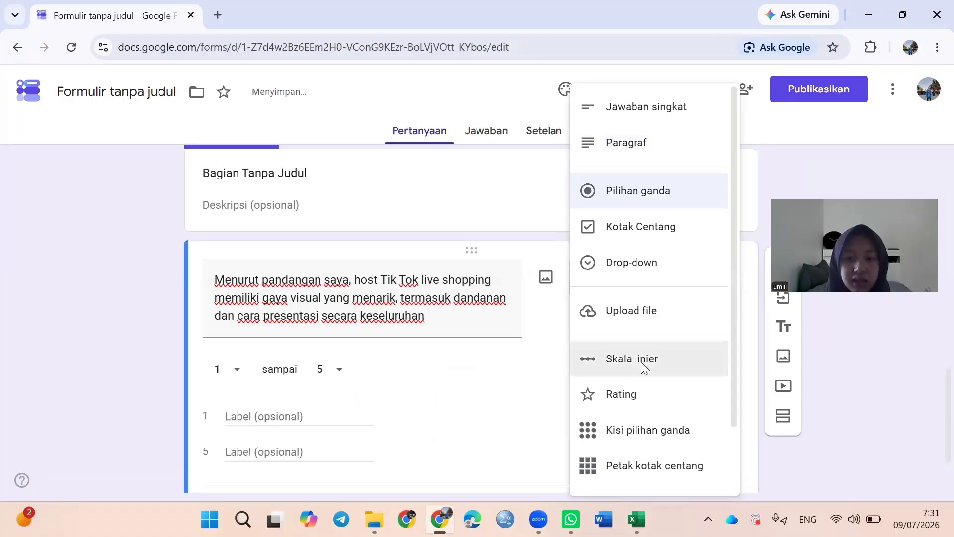
# Label value 1 of the linear scale "Sangat Tidak Setuju"
pyautogui.click(313, 326)
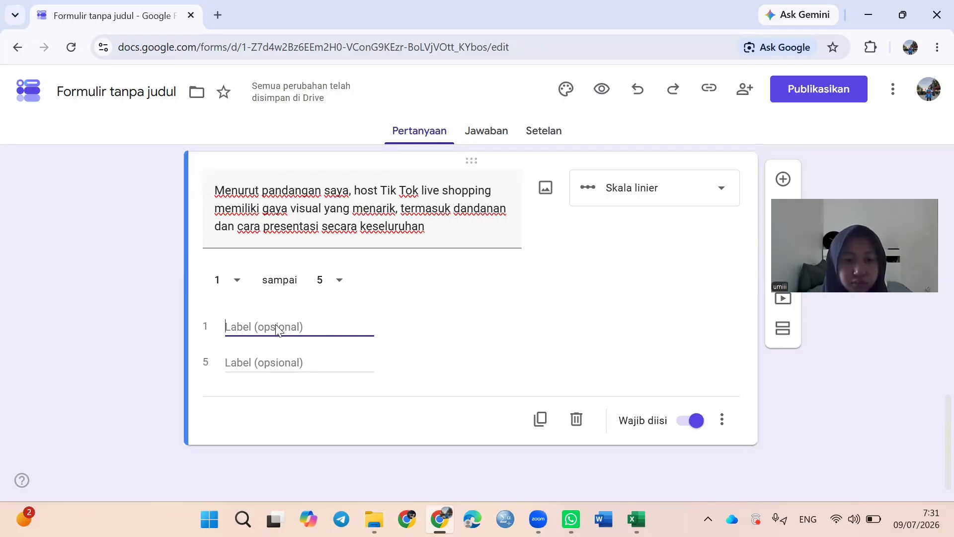
pyautogui.write('s')
pyautogui.press('BackSpace')
pyautogui.write('Sa')
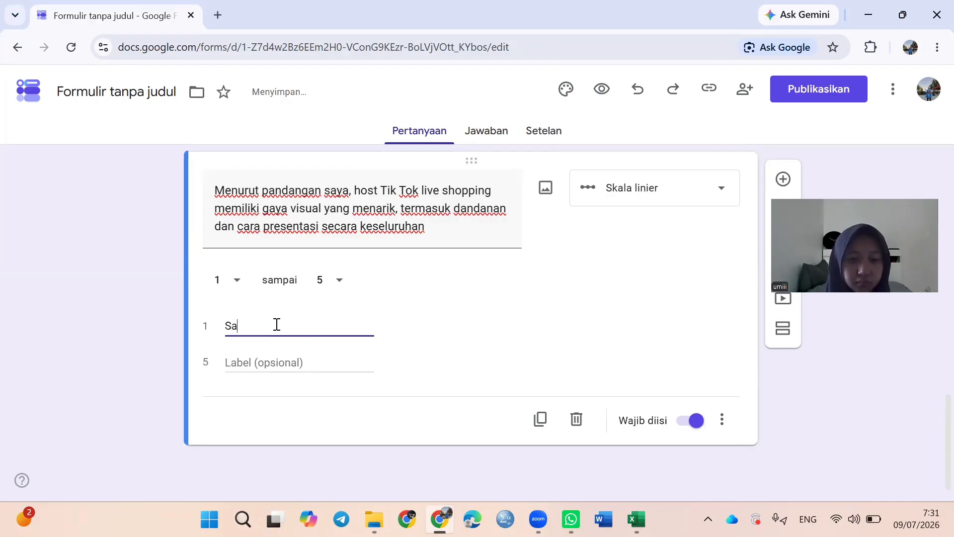
pyautogui.write('ngat T')
pyautogui.press('capslock')
pyautogui.write('id')
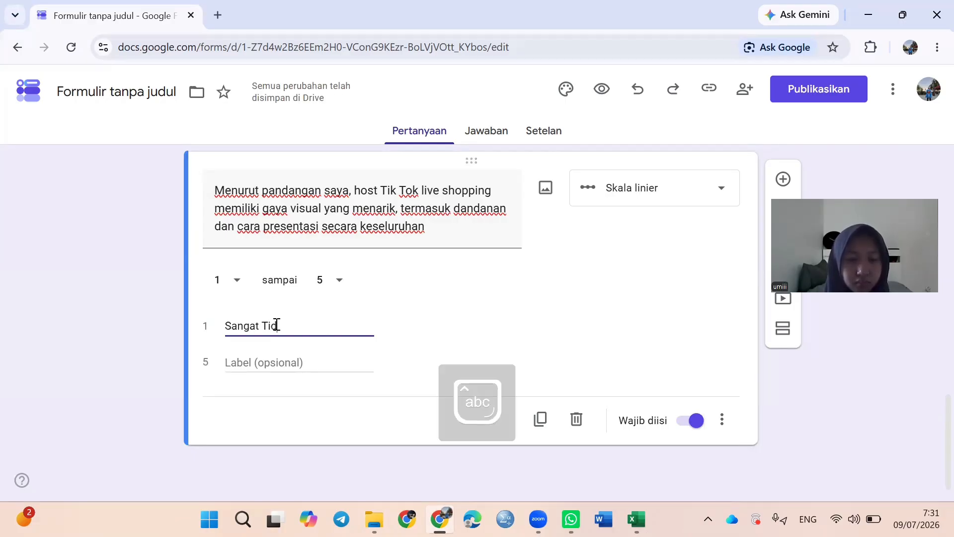
pyautogui.write('ak Stu')
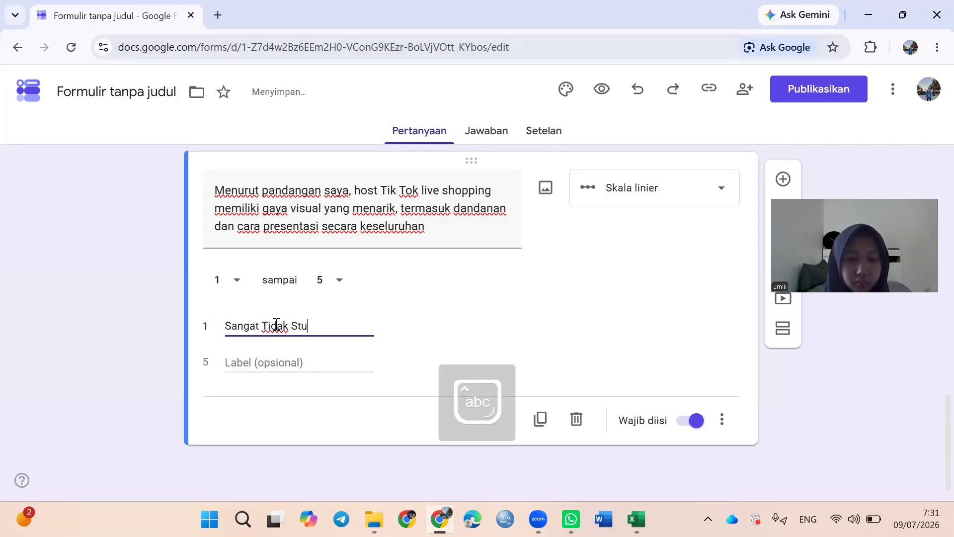
pyautogui.write('ju')
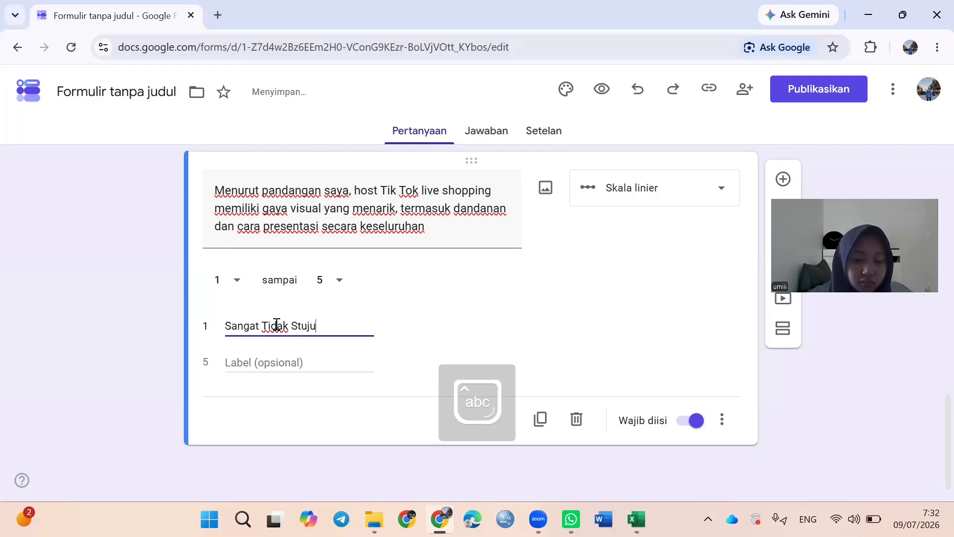
pyautogui.press('BackSpace')
pyautogui.press('BackSpace')
pyautogui.press('BackSpace')
pyautogui.press('BackSpace')
pyautogui.write('etuju')
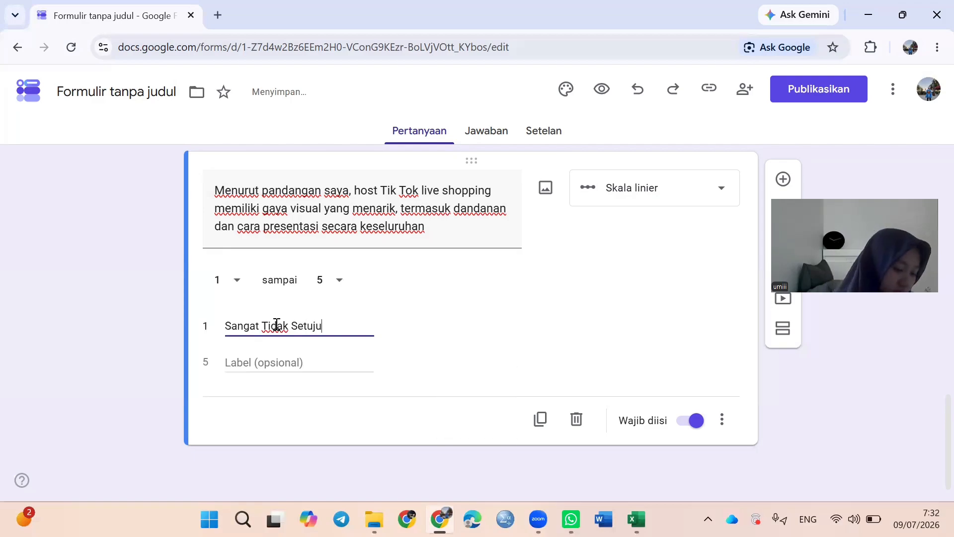
# Label value 5 of the linear scale "Sangat Setuju"
pyautogui.click(239, 363)
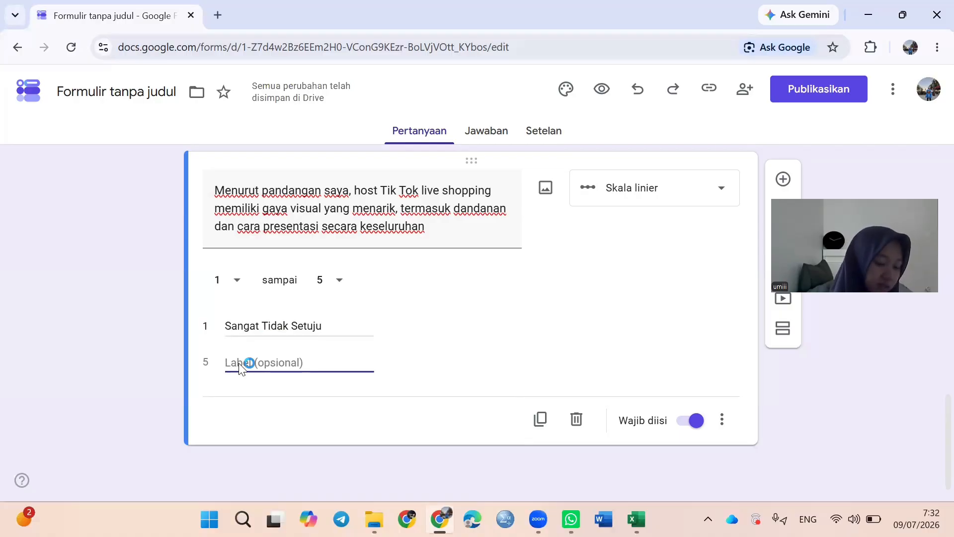
pyautogui.write('Sangat')
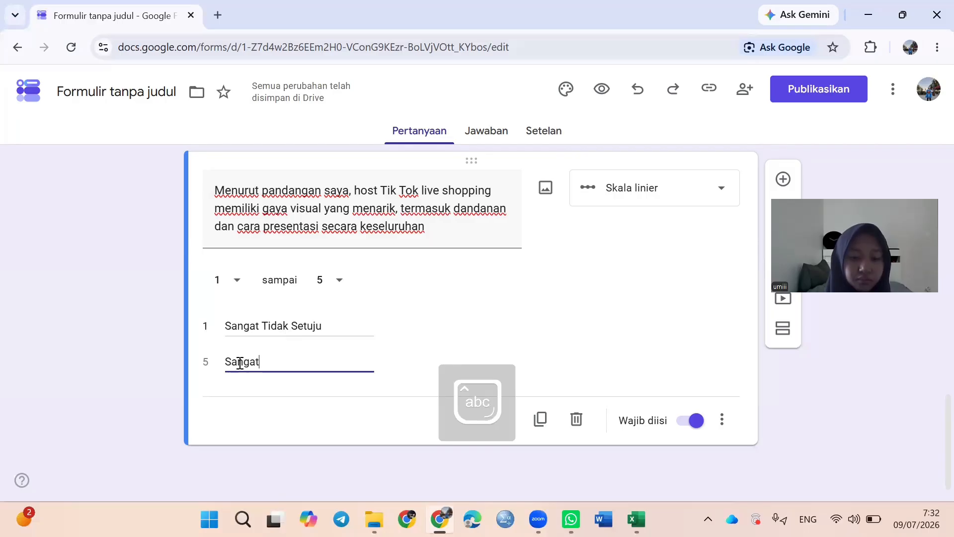
pyautogui.press('capslock')
pyautogui.write('S')
pyautogui.press('capslock')
pyautogui.write('tuju')
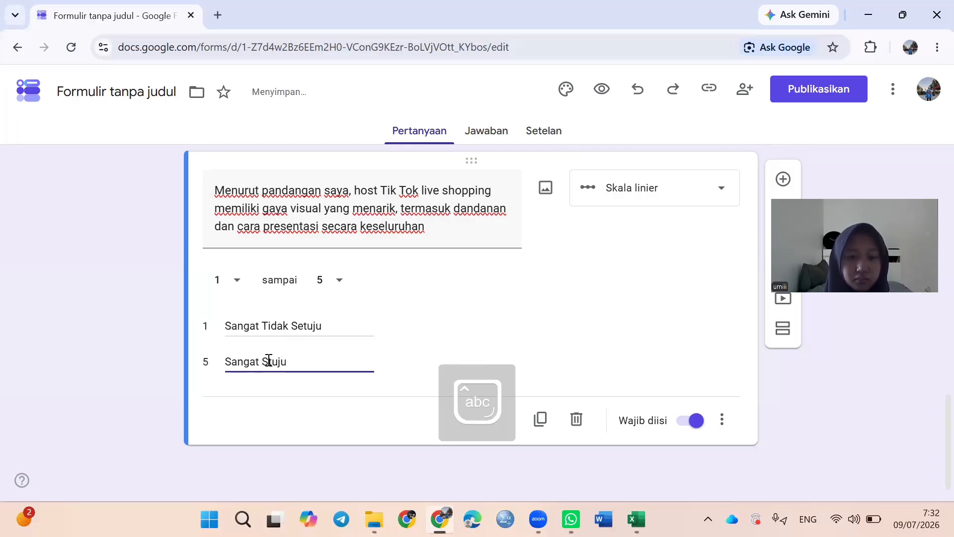
pyautogui.write('e')
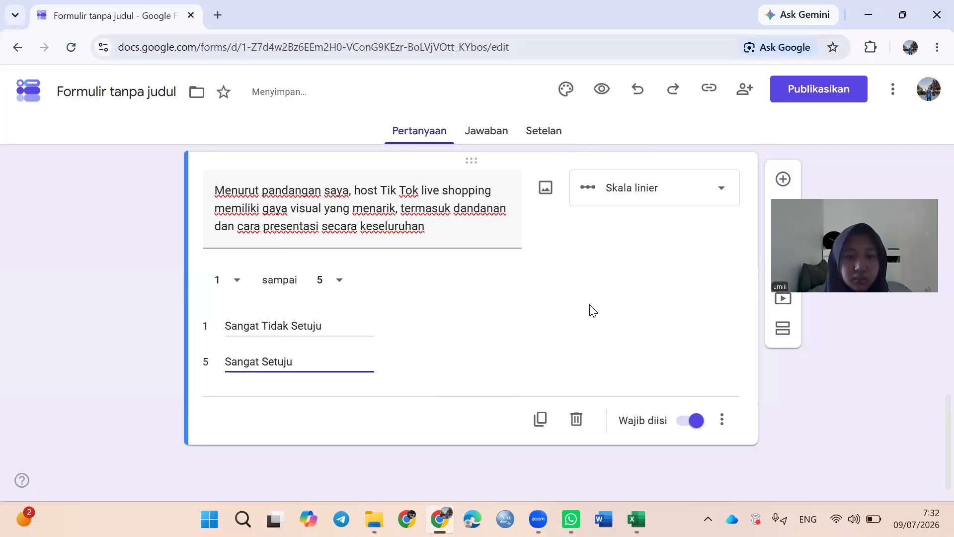
pyautogui.click(750, 318)
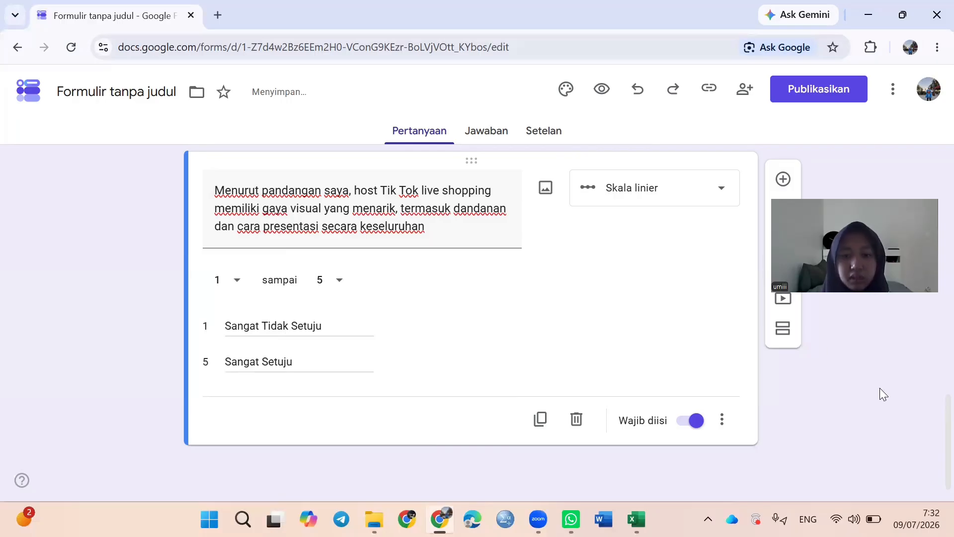
# Duplicate the linear scale question and replace the copy's text with the second Attractivness statement, from cell B2 of the Excel questionnaire workbook
pyautogui.click(540, 419)
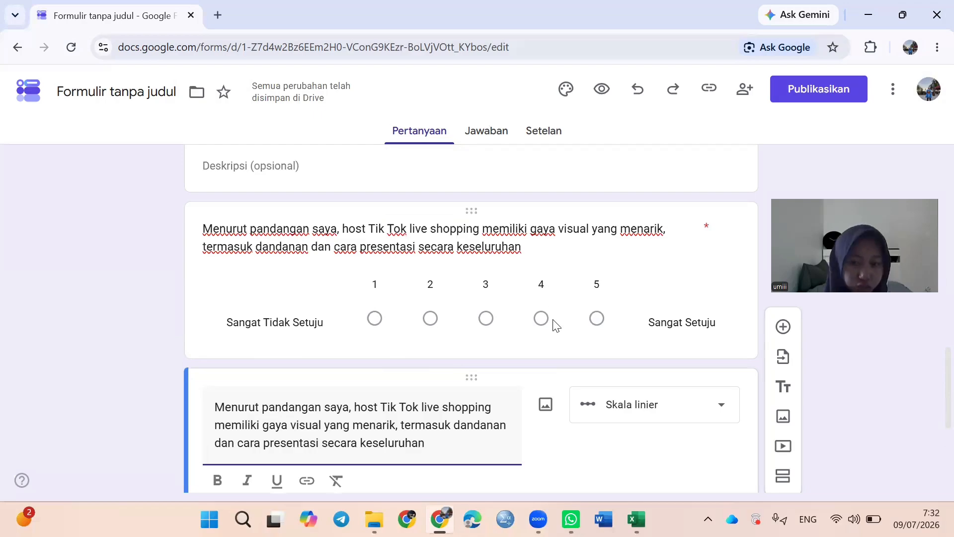
pyautogui.scroll(-5, 615, 295)
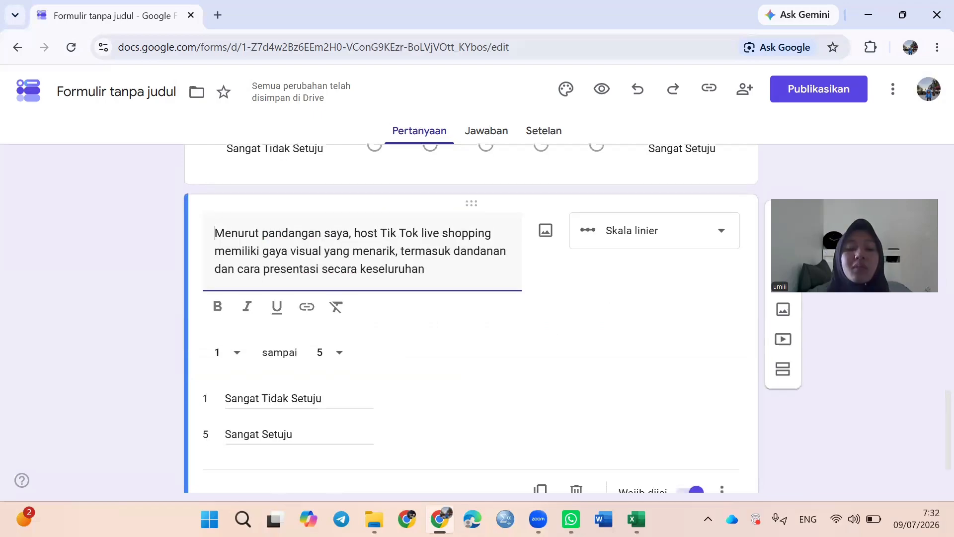
pyautogui.moveTo(636, 519)
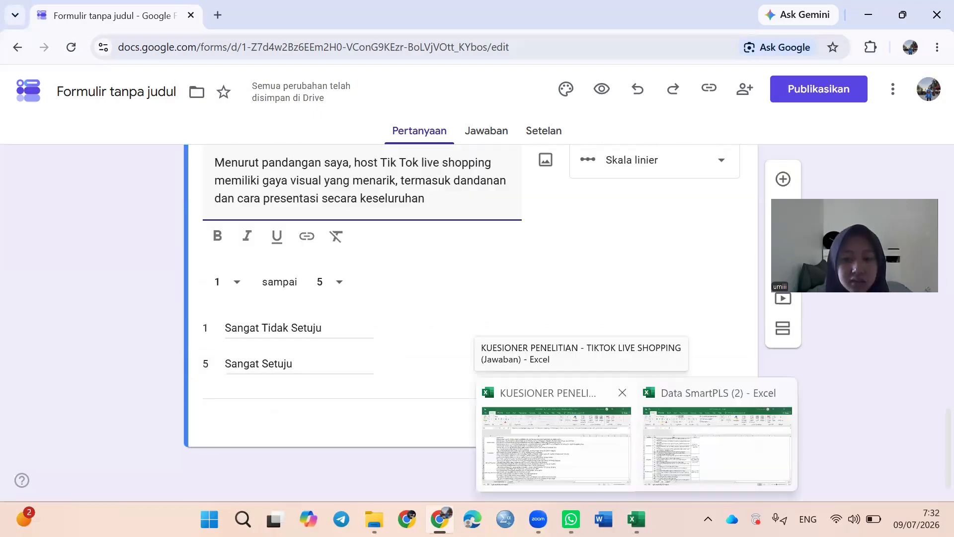
pyautogui.click(557, 437)
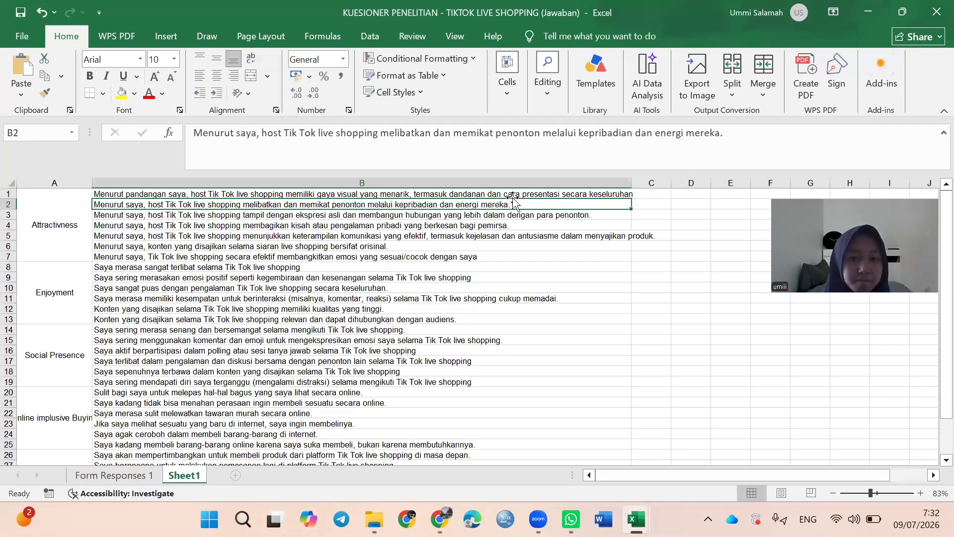
pyautogui.doubleClick(280, 200)
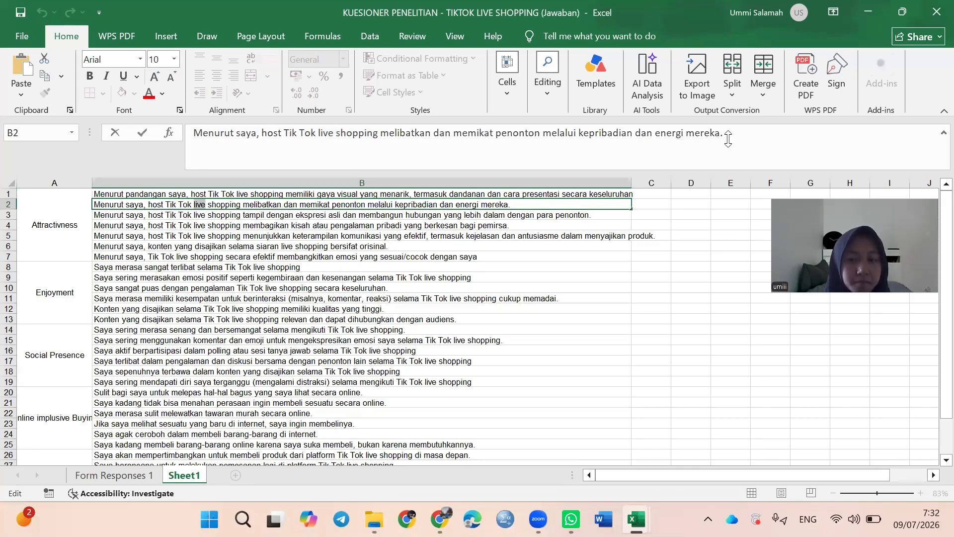
pyautogui.moveTo(728, 139); pyautogui.dragTo(192, 132)
pyautogui.hotkey('ctrl', 'c')
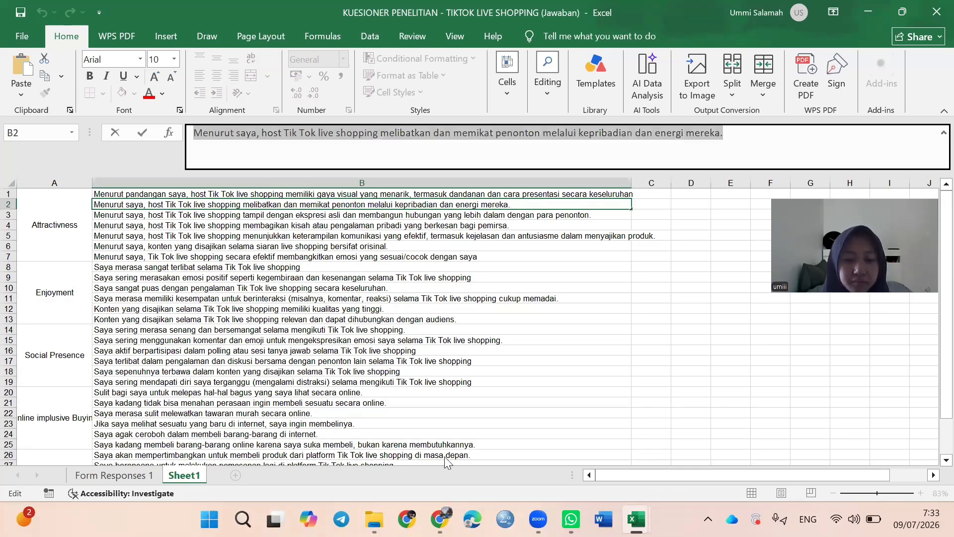
pyautogui.hotkey('alt', 'Tab')
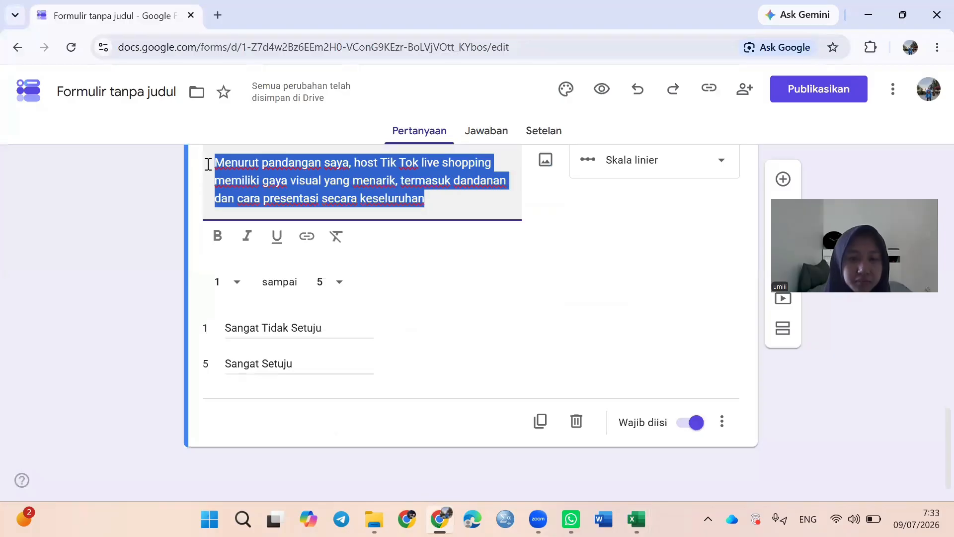
pyautogui.press('BackSpace')
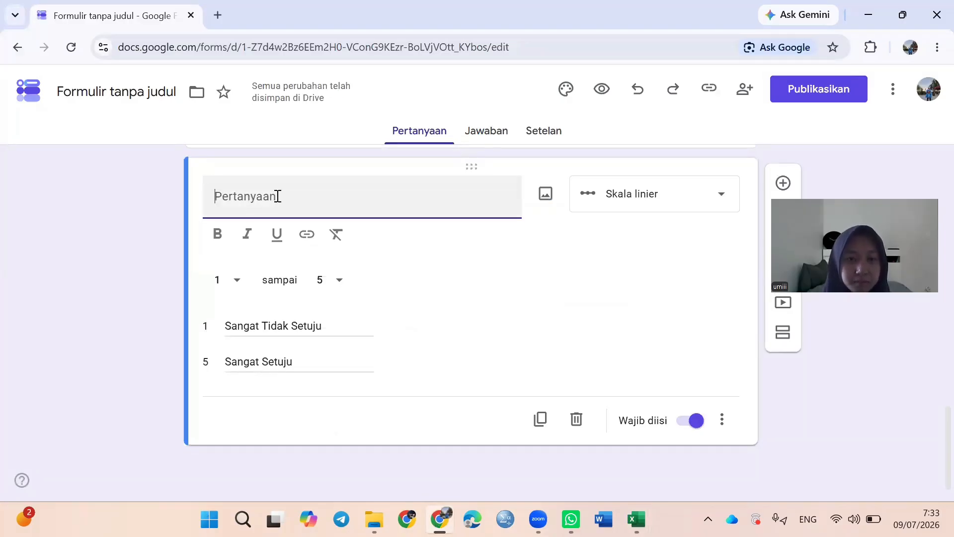
pyautogui.hotkey('ctrl', 'v')
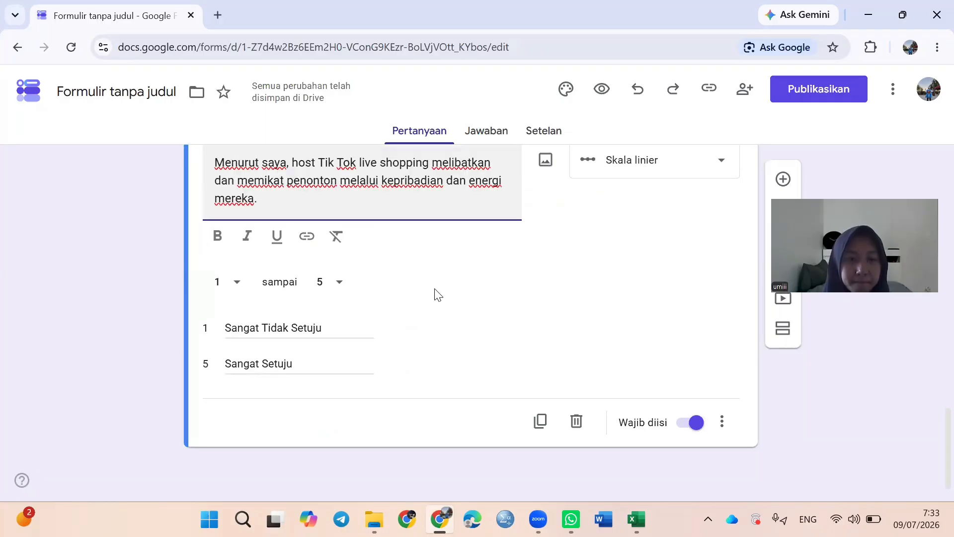
# Duplicate the second scale question and replace the copy's text with the third Attractivness statement, from cell B3 of the Excel questionnaire workbook
pyautogui.click(536, 428)
pyautogui.scroll(3, 536, 428)
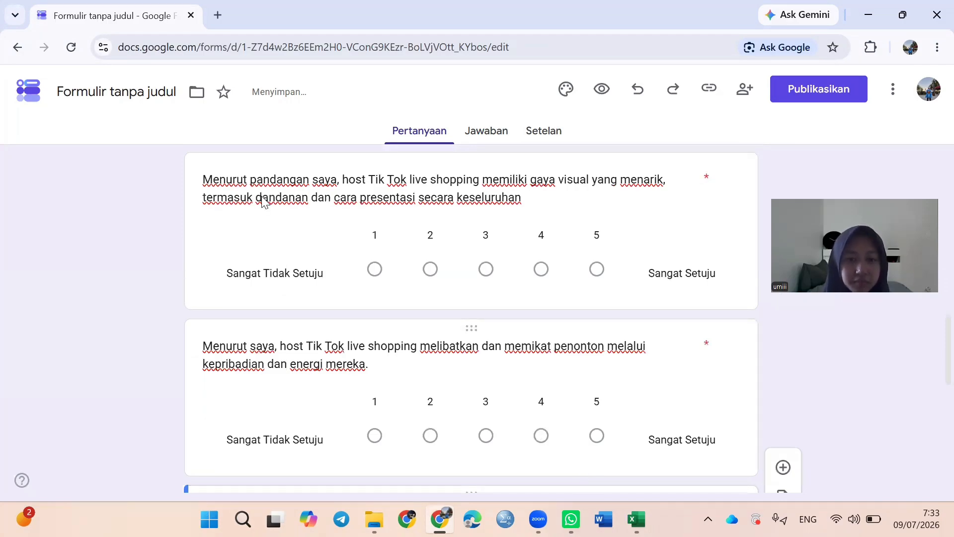
pyautogui.scroll(-7, 530, 449)
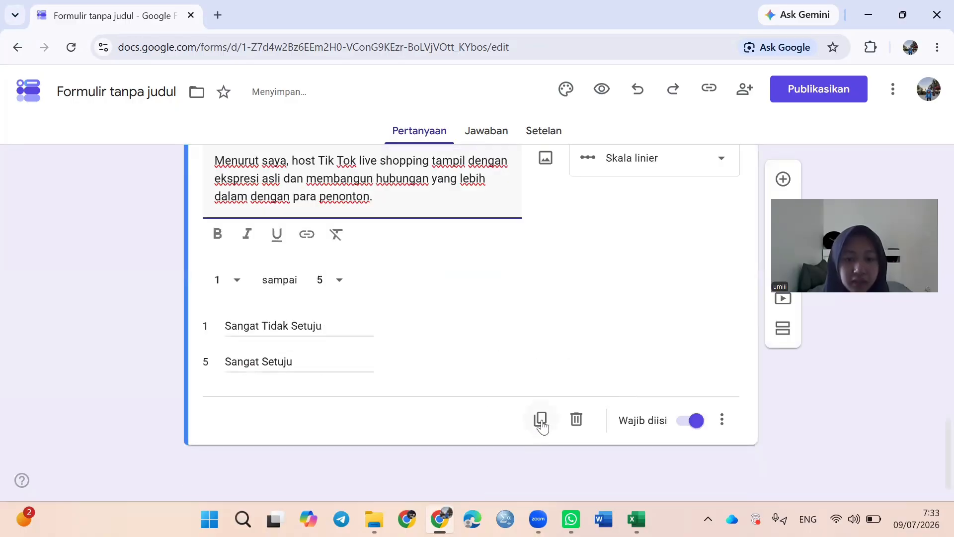
# Duplicate the third scale question and replace the copy's text with the fourth Attractivness statement, from cell B4 of the Excel questionnaire workbook
pyautogui.click(541, 426)
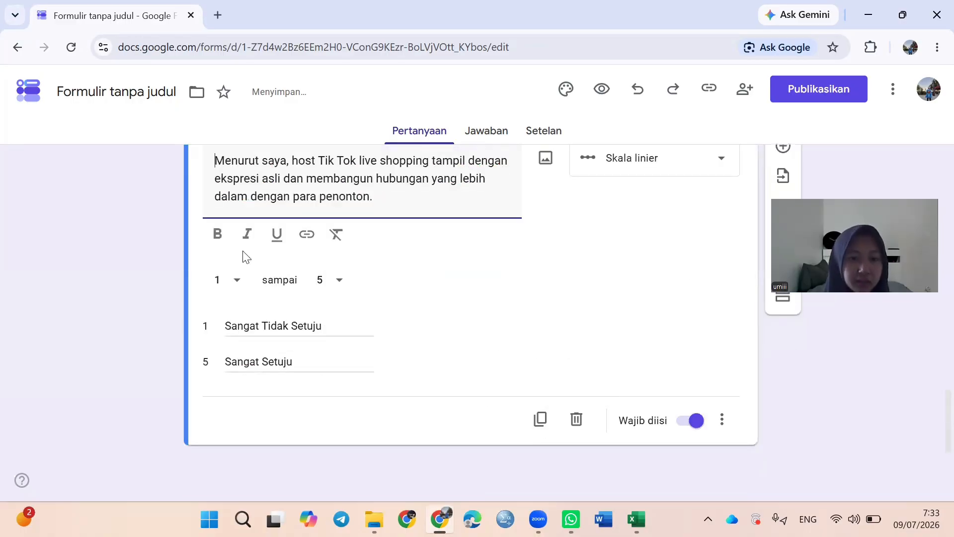
pyautogui.hotkey('alt', 'Tab')
pyautogui.click(232, 232)
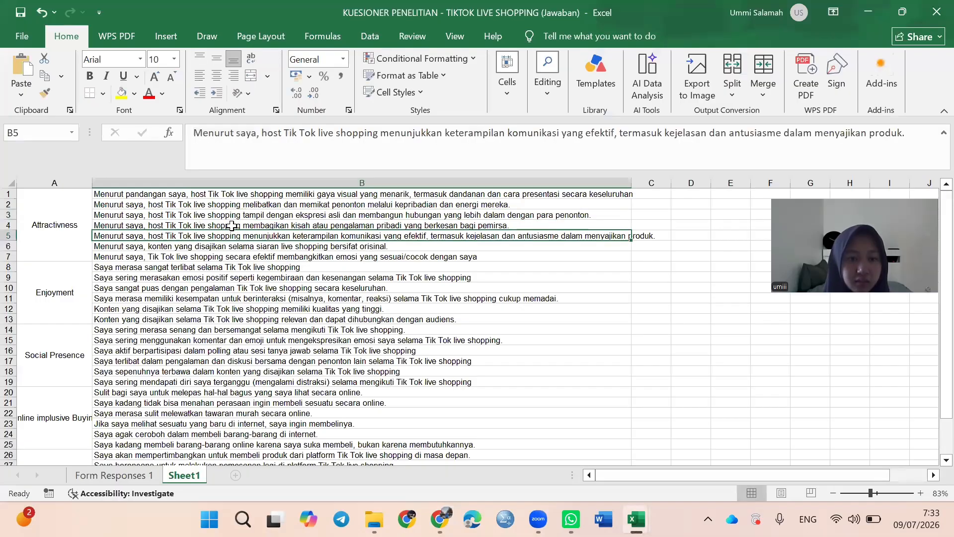
pyautogui.click(231, 225)
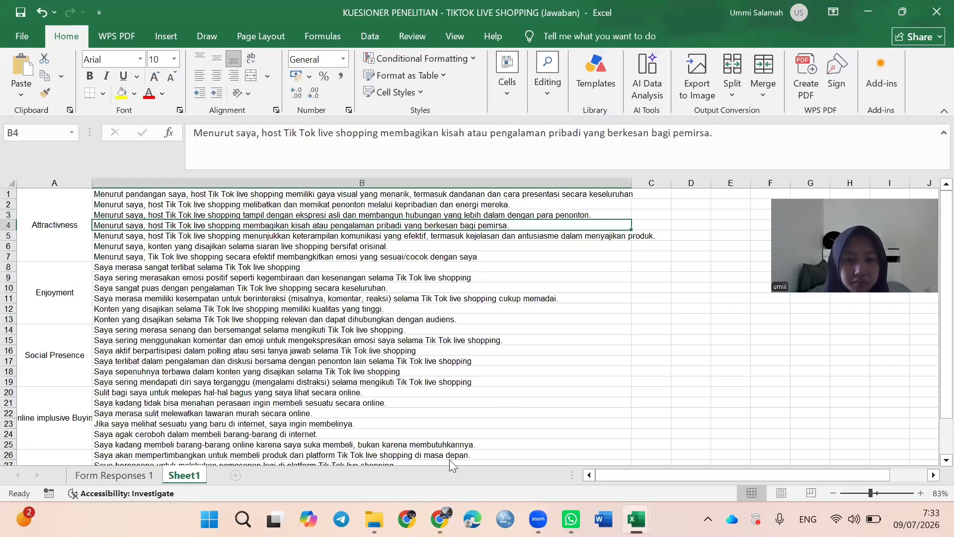
pyautogui.hotkey('alt', 'Tab')
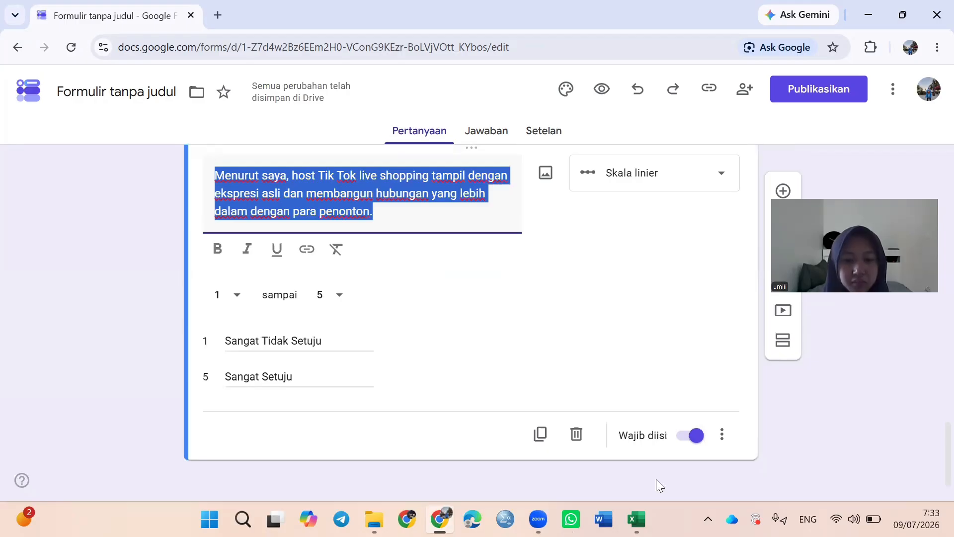
pyautogui.write('Menurut saya, host Tik Tok live shopping membagikan kisah atau pengalaman pribadi yang berkesan bagi pemirsa.')
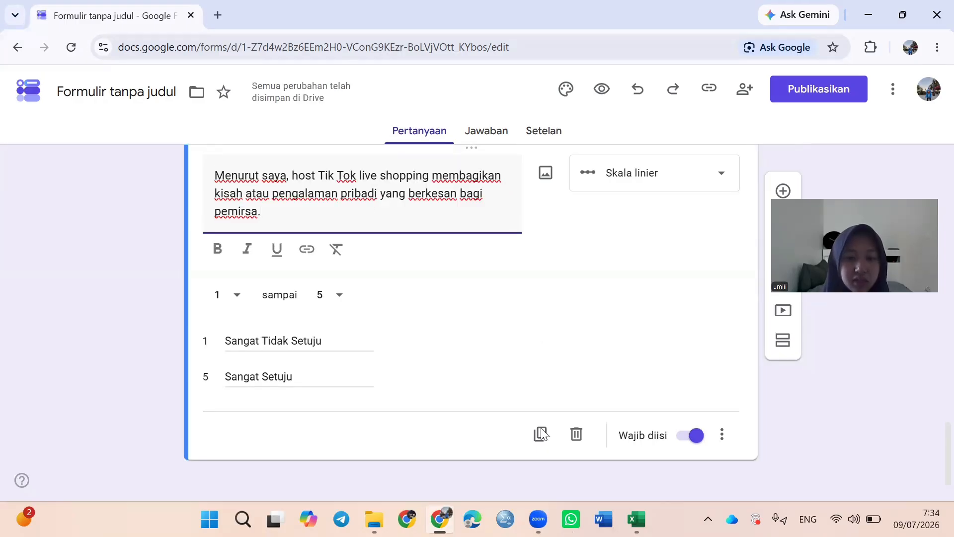
# Duplicate the fourth scale question and replace the copy's text with the fifth Attractivness statement, from cell B5 of the Excel questionnaire workbook
pyautogui.click(540, 434)
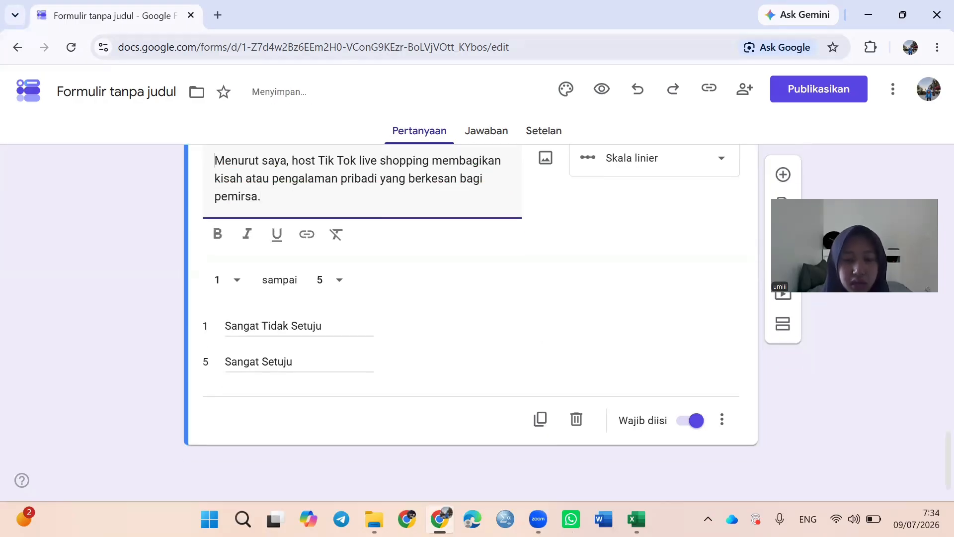
pyautogui.moveTo(636, 519)
pyautogui.click(556, 445)
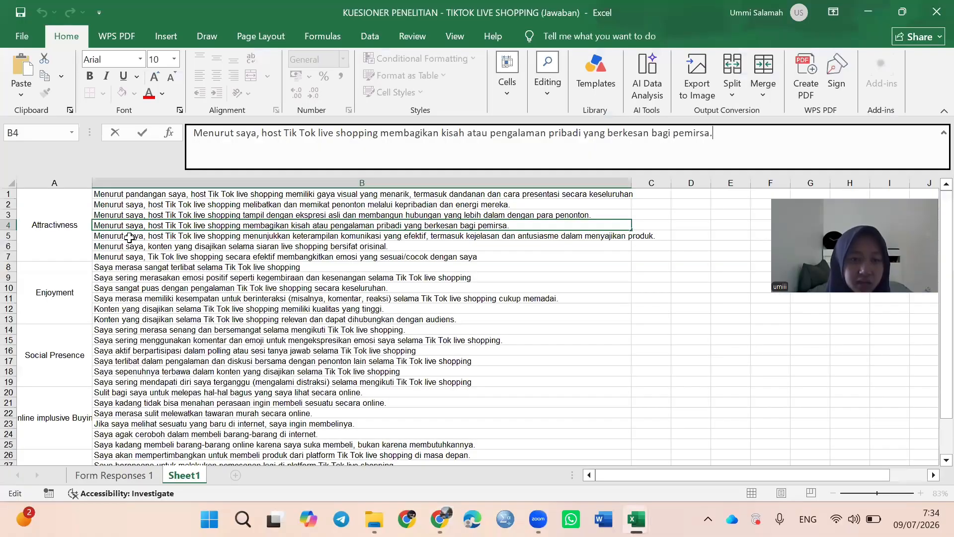
pyautogui.press('Return')
pyautogui.click(344, 247)
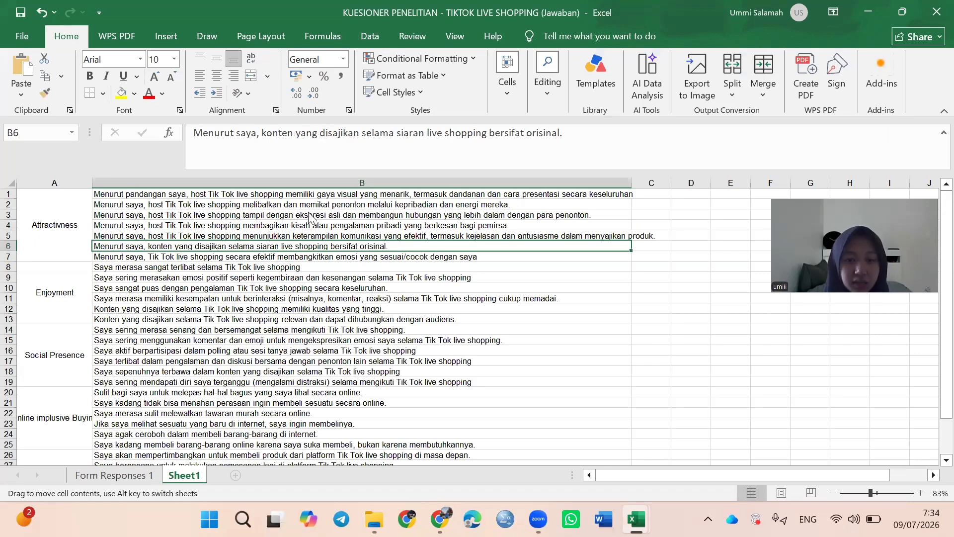
pyautogui.hotkey('alt', 'Tab')
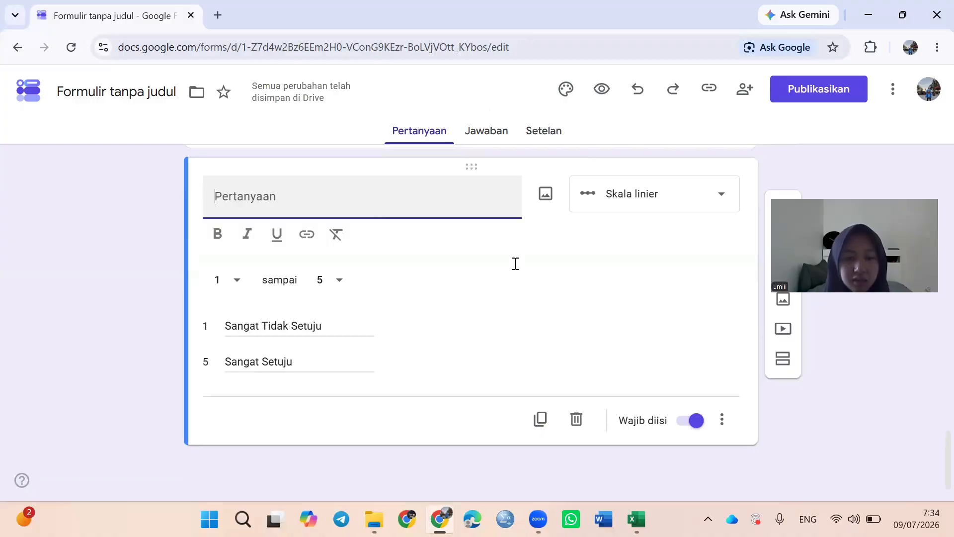
pyautogui.write('Menurut saya, host Tik Tok live shopping menunjukkan keterampilan komunikasi yang efektif, termasuk kejelasan dan antusiasme dalam menyajikan produk.')
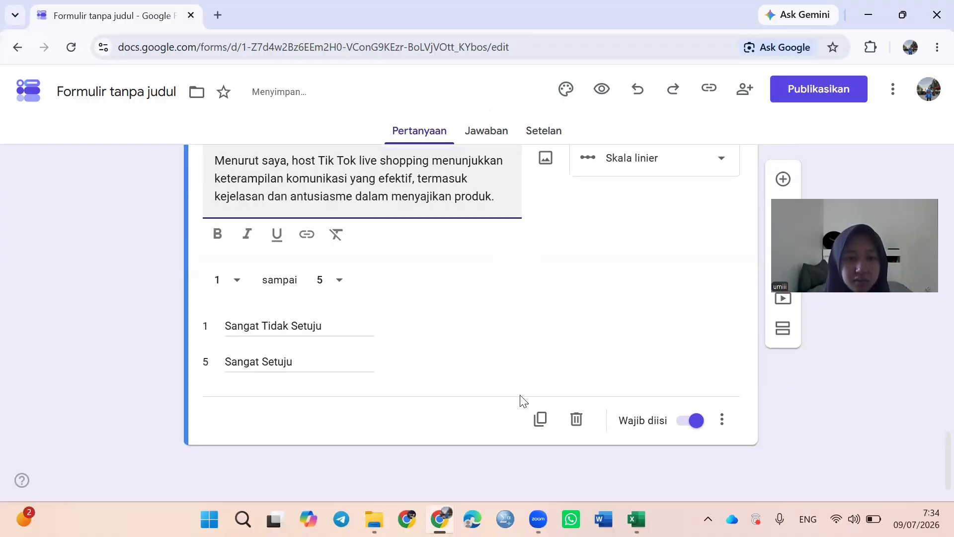
# Add two more duplicated scale questions carrying the sixth and seventh Attractivness statements, from cells B6 and B7 of the Excel questionnaire workbook
pyautogui.click(541, 420)
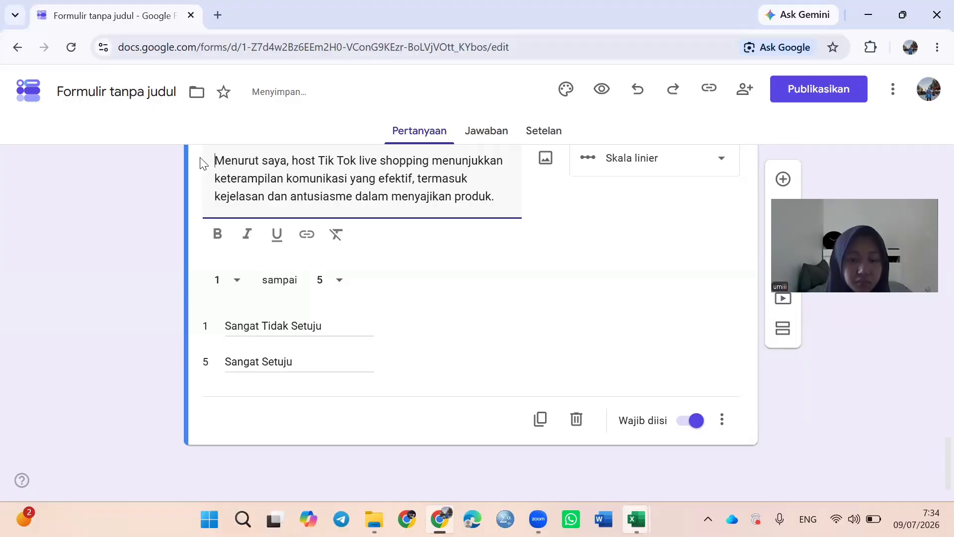
pyautogui.click(541, 420)
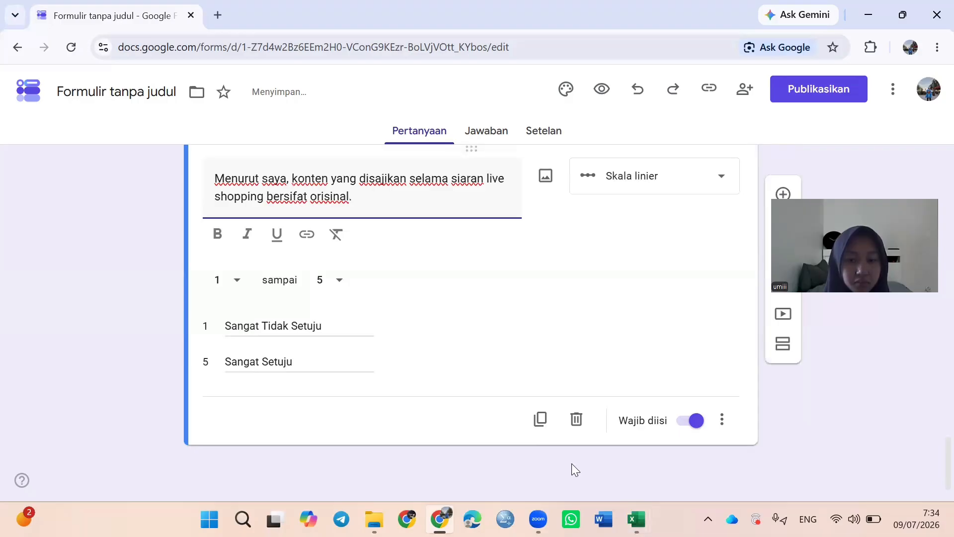
pyautogui.hotkey('alt', 'Tab')
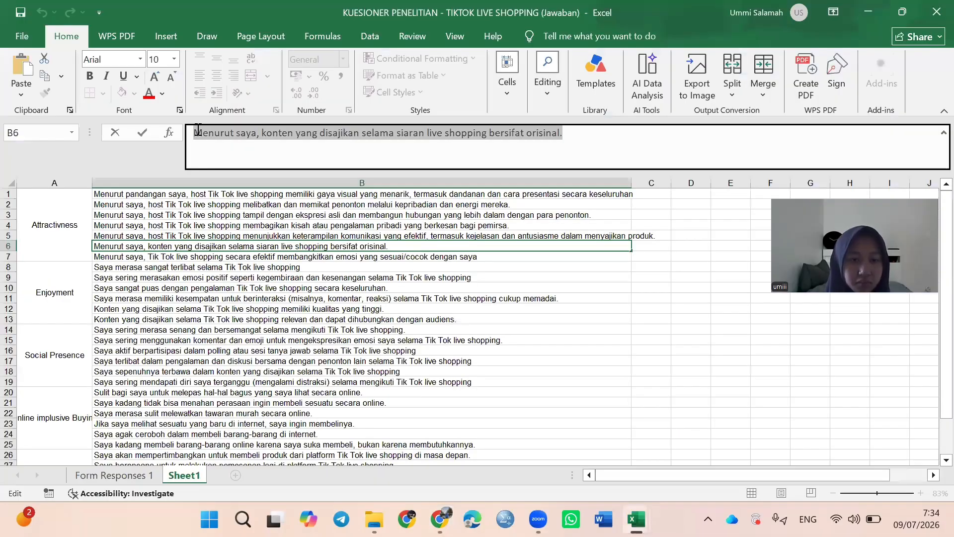
pyautogui.press('Return')
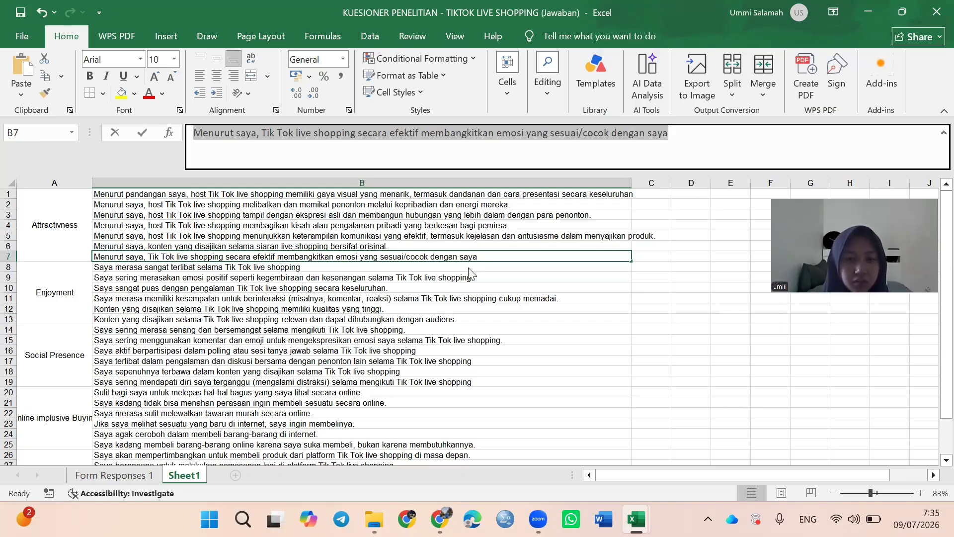
pyautogui.hotkey('alt', 'Tab')
pyautogui.hotkey('ctrl', 'v')
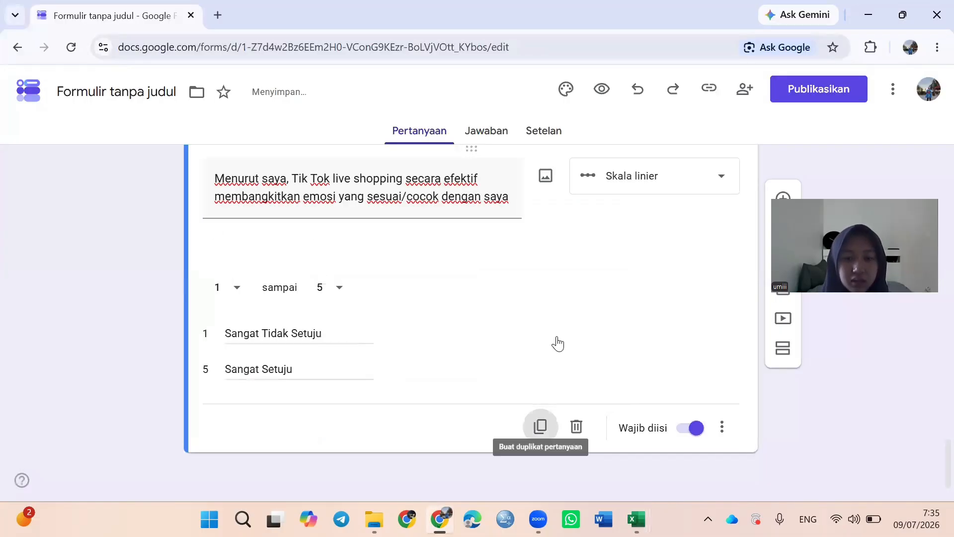
# Duplicate the seventh scale question and replace the copy's text with the first Enjoyment statement, from cell B8 of the Excel questionnaire workbook
pyautogui.hotkey('alt', 'Tab')
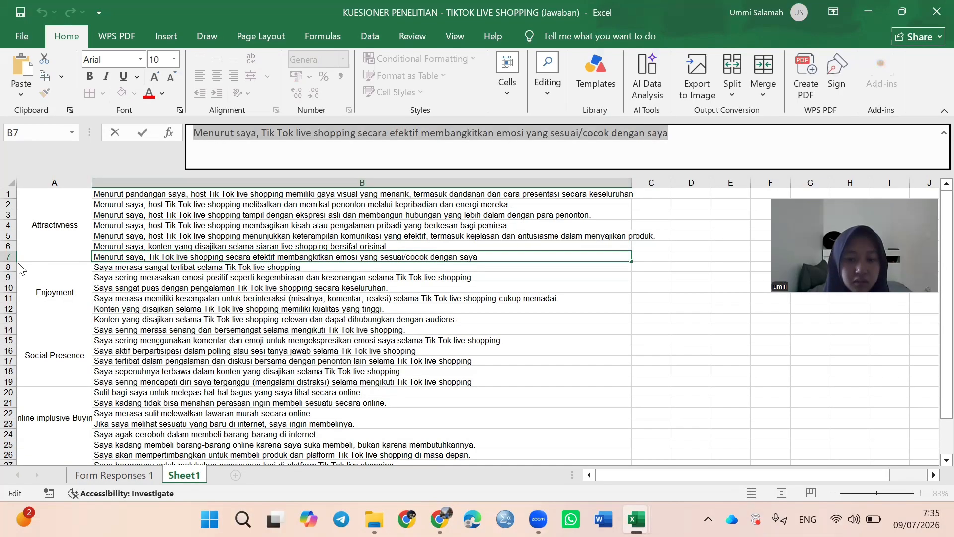
pyautogui.click(124, 267)
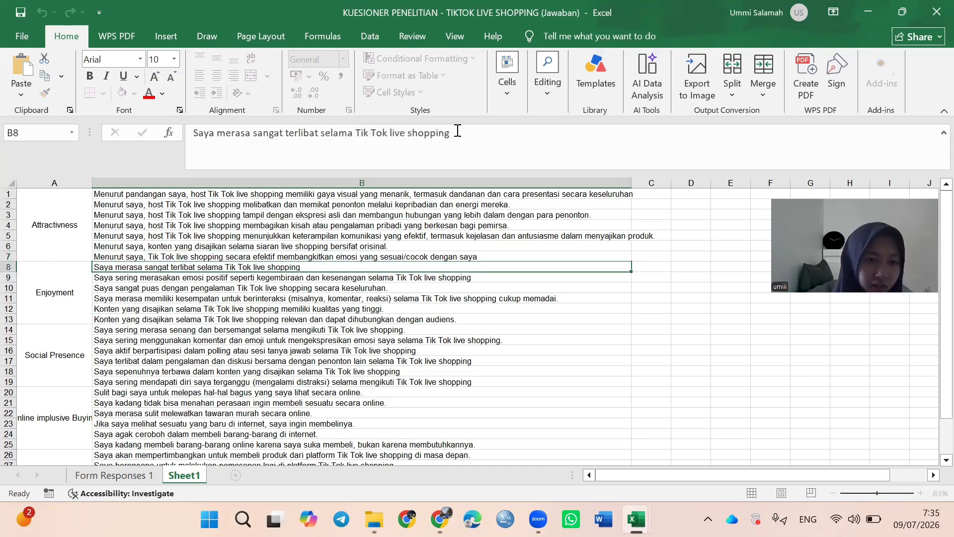
pyautogui.moveTo(458, 130); pyautogui.dragTo(181, 133)
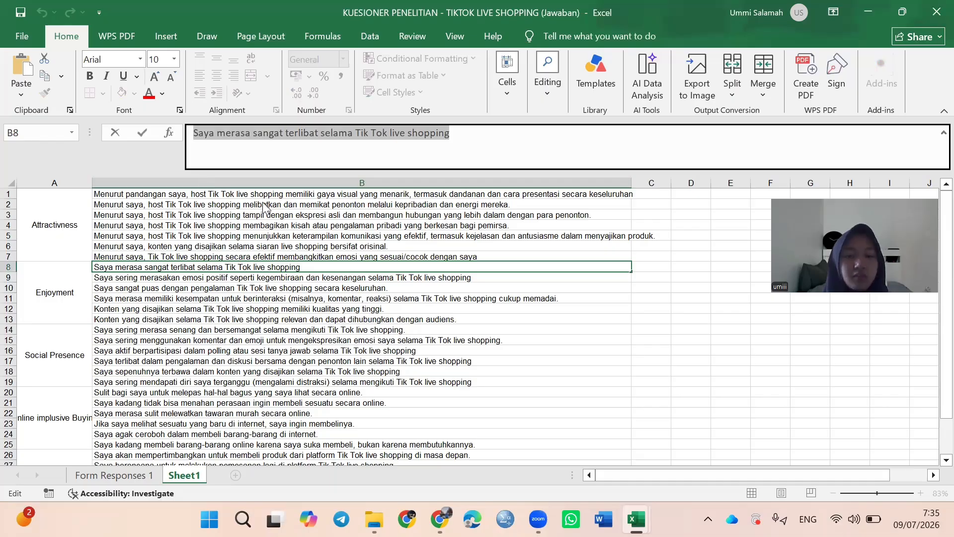
pyautogui.hotkey('alt', 'Tab')
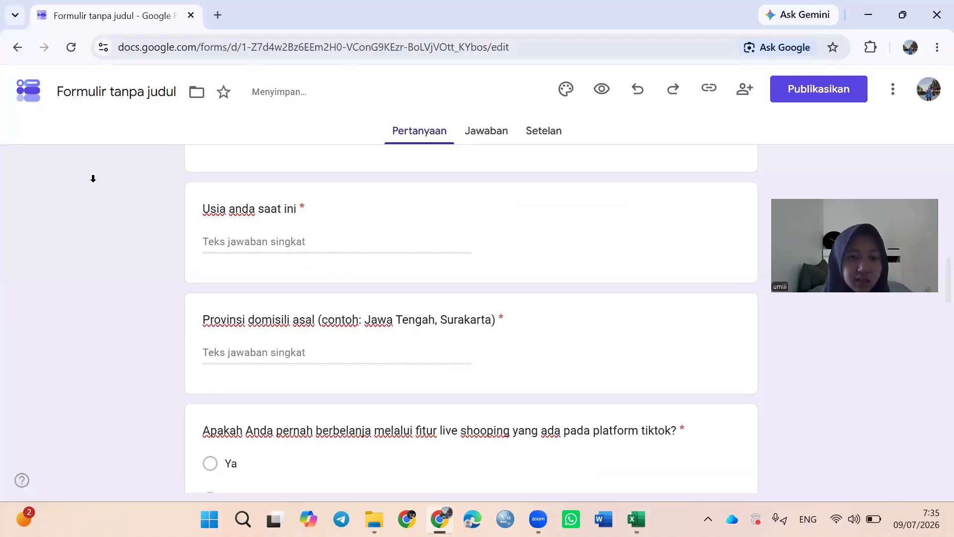
# Widen column A of Sheet1 in the Excel workbook to about 16.00 so the full variable names fit
pyautogui.hotkey('alt', 'Tab')
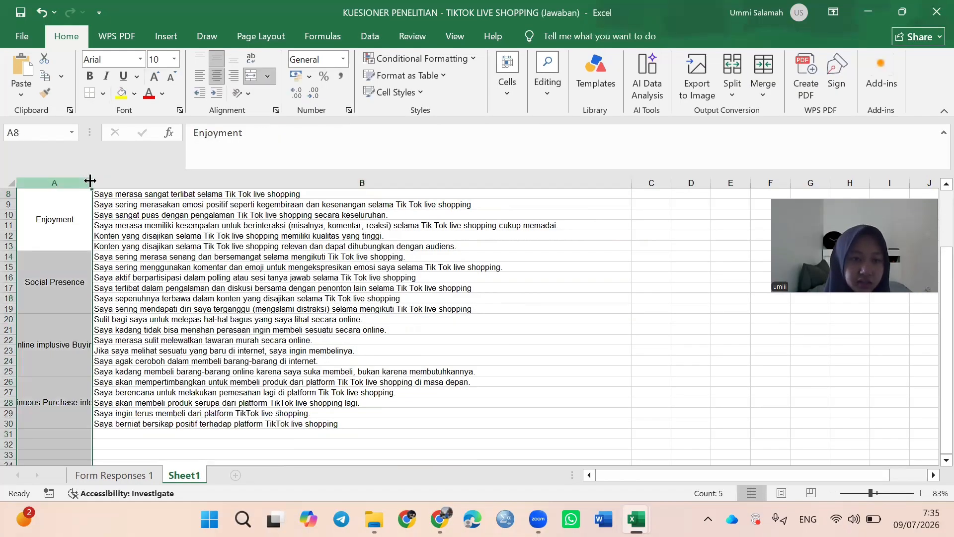
pyautogui.moveTo(183, 183); pyautogui.dragTo(183, 183)
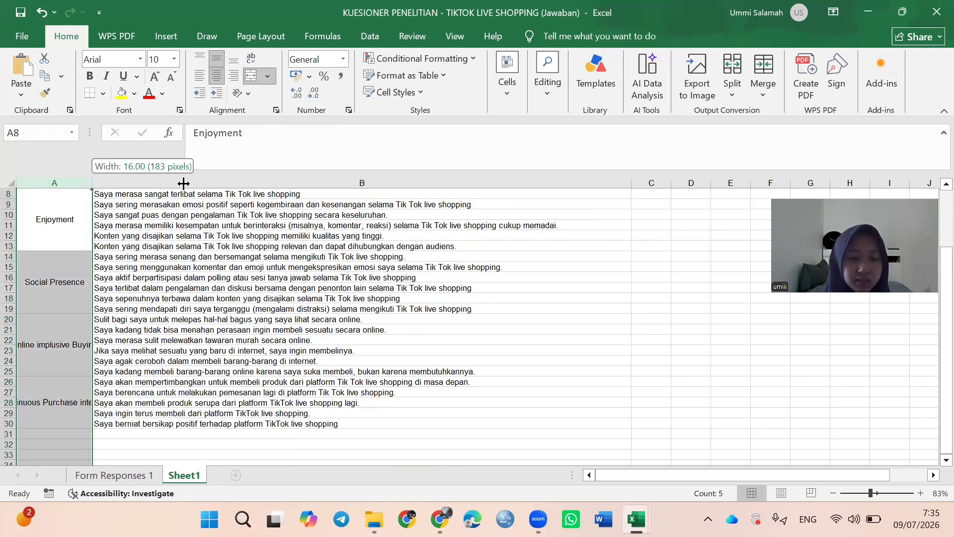
pyautogui.moveTo(183, 184); pyautogui.dragTo(183, 183)
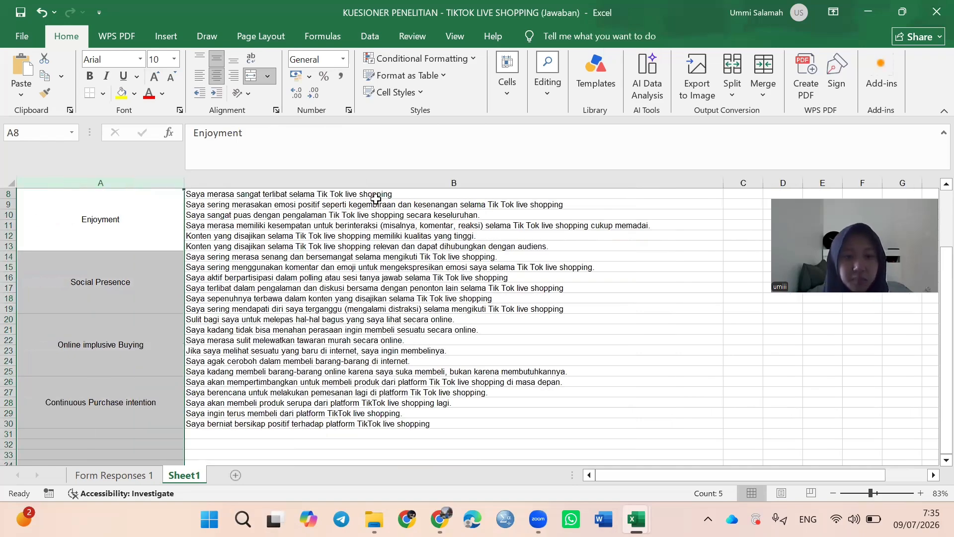
# Review the statements listed per variable in the Excel workbook, then the scale questions already built in the Google Forms questionnaire
pyautogui.scroll(3, 378, 196)
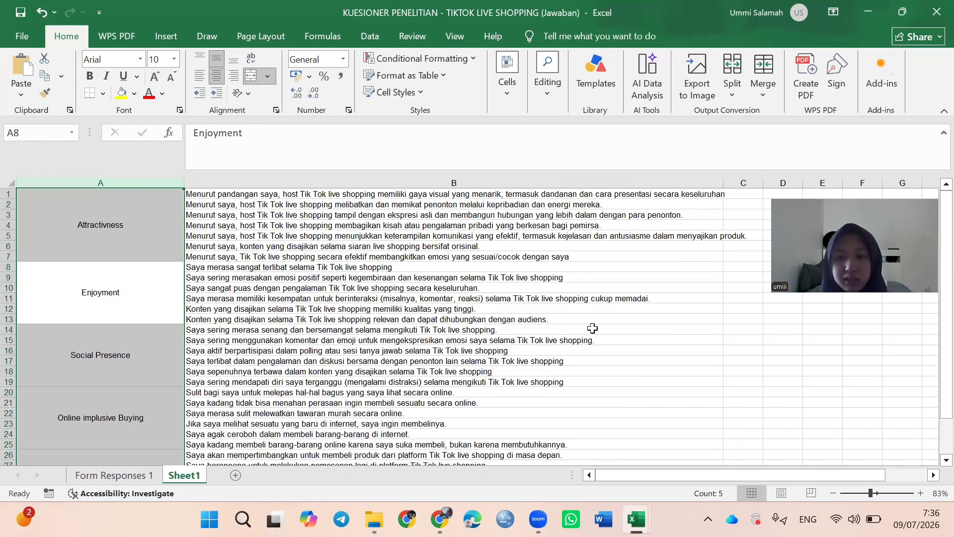
pyautogui.scroll(-5, 286, 347)
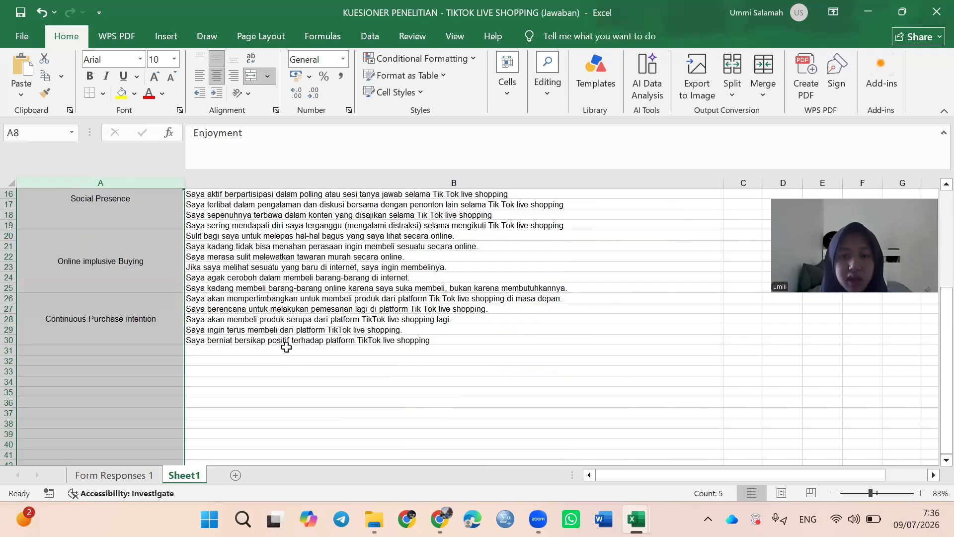
pyautogui.click(409, 358)
pyautogui.scroll(5, 456, 445)
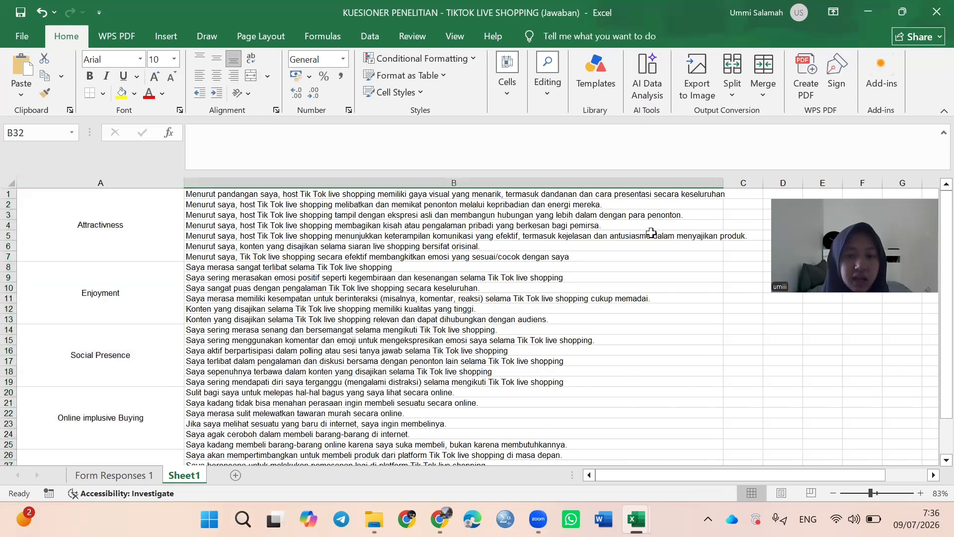
pyautogui.moveTo(440, 518)
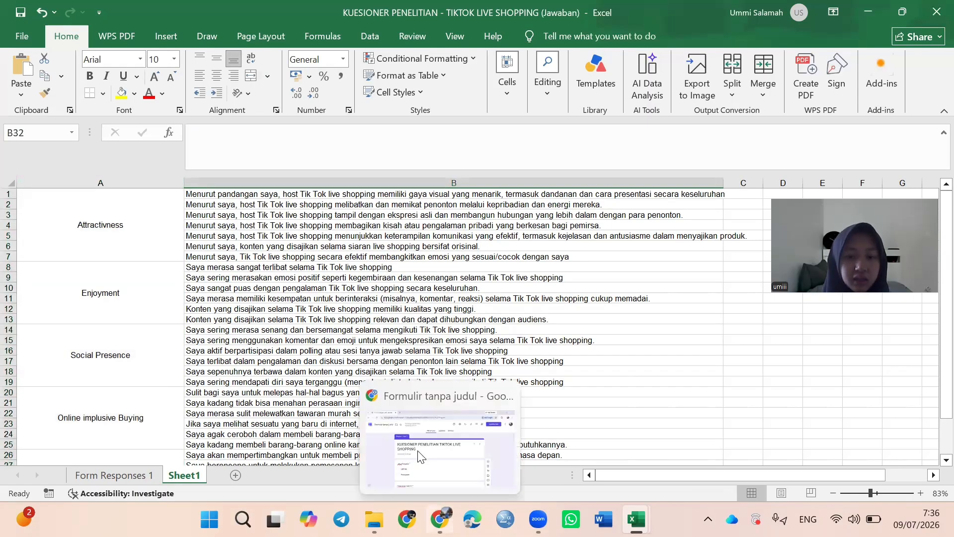
pyautogui.click(421, 456)
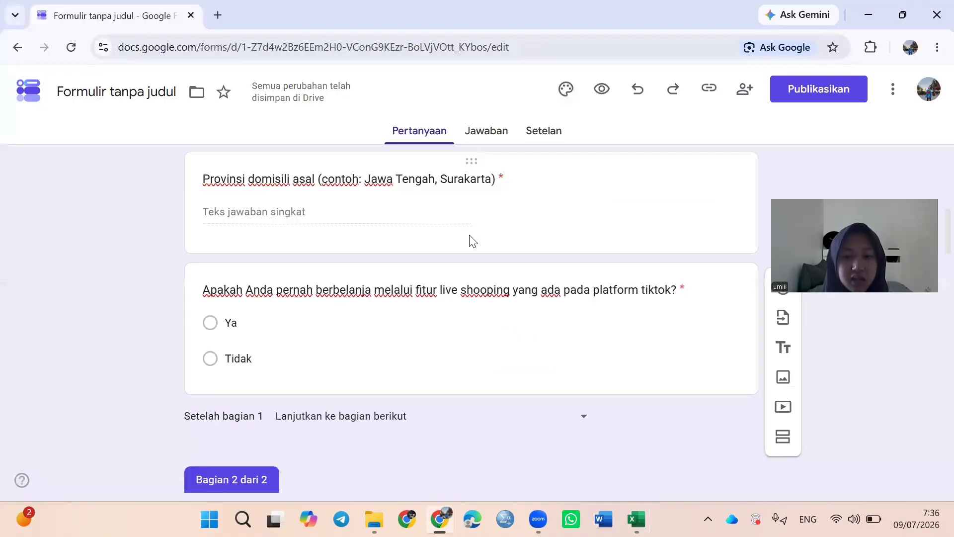
pyautogui.scroll(-10, 286, 223)
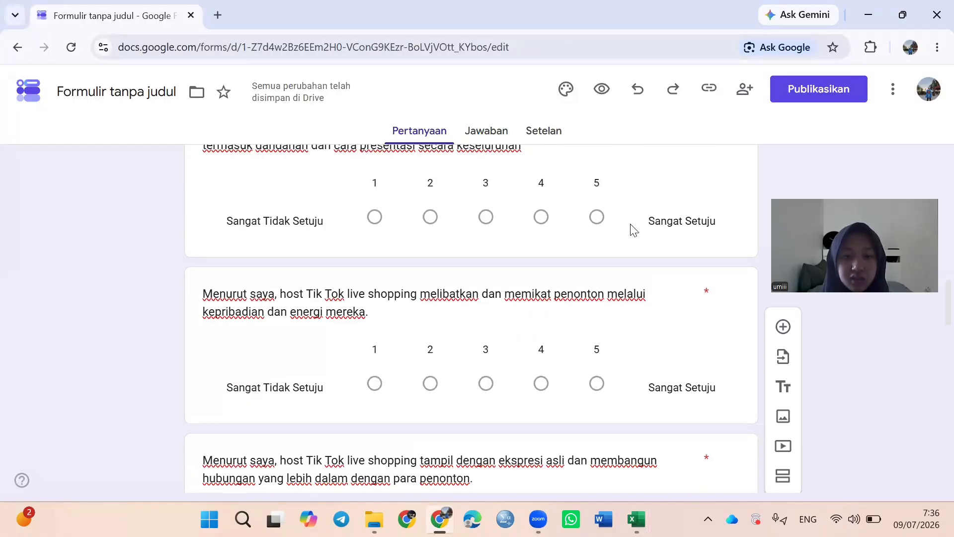
pyautogui.scroll(-4, 579, 327)
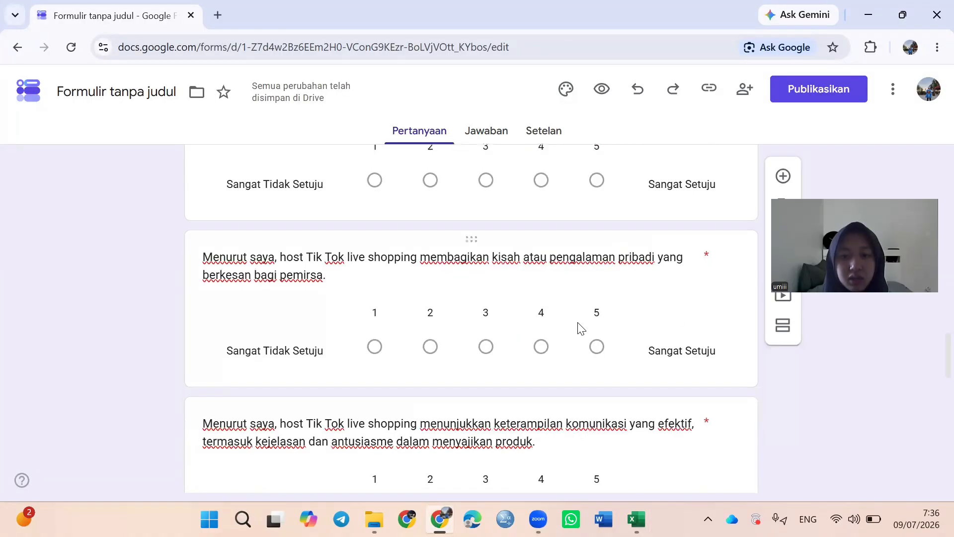
pyautogui.scroll(-10, 581, 328)
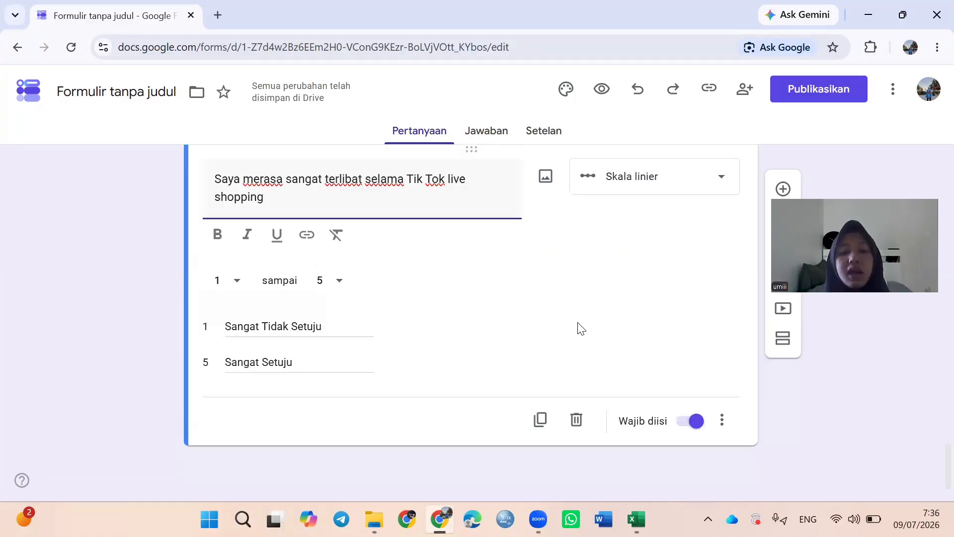
pyautogui.scroll(6, 581, 329)
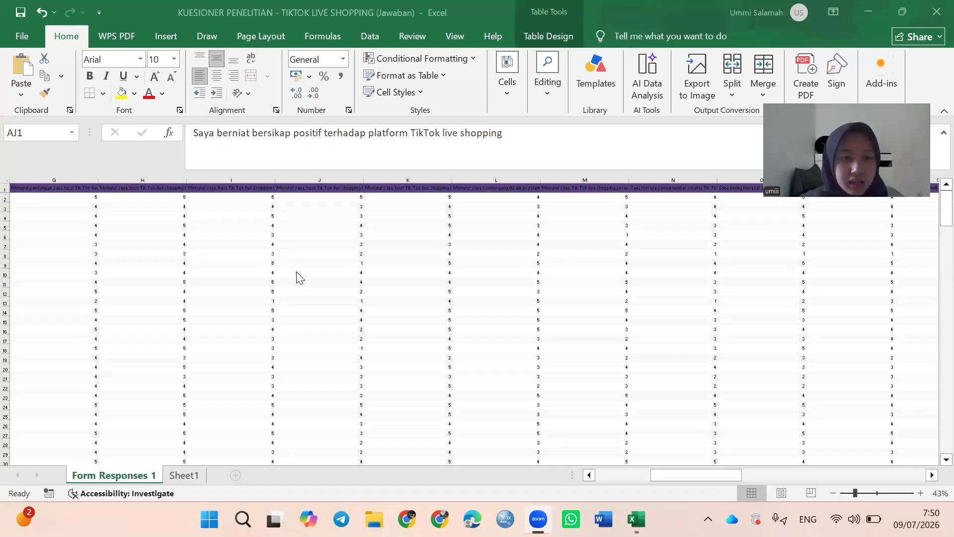
# Examine the respondents' profile data and scale answers on the Form Responses 1 sheet of the Excel workbook
pyautogui.hscroll(-3, 300, 277)
pyautogui.scroll(-8, 300, 278)
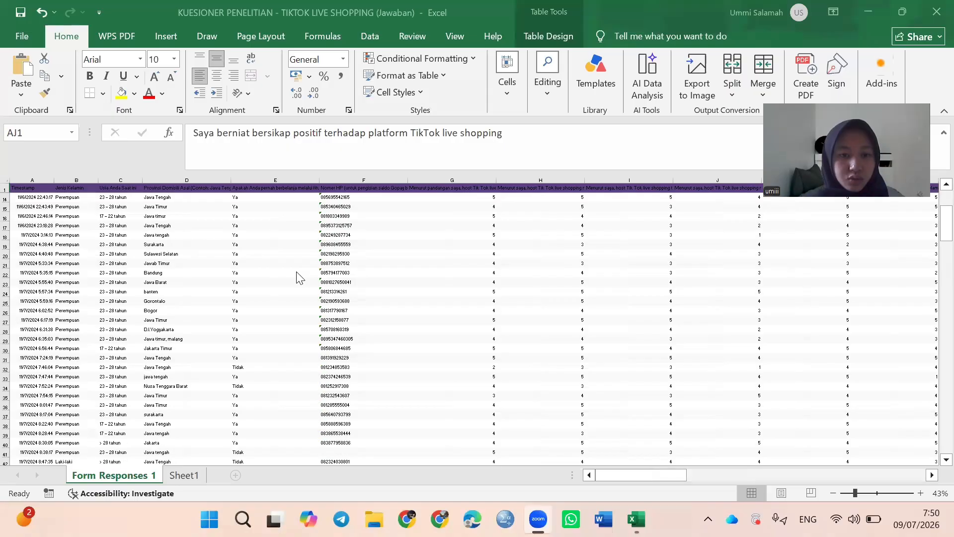
pyautogui.scroll(8, 300, 277)
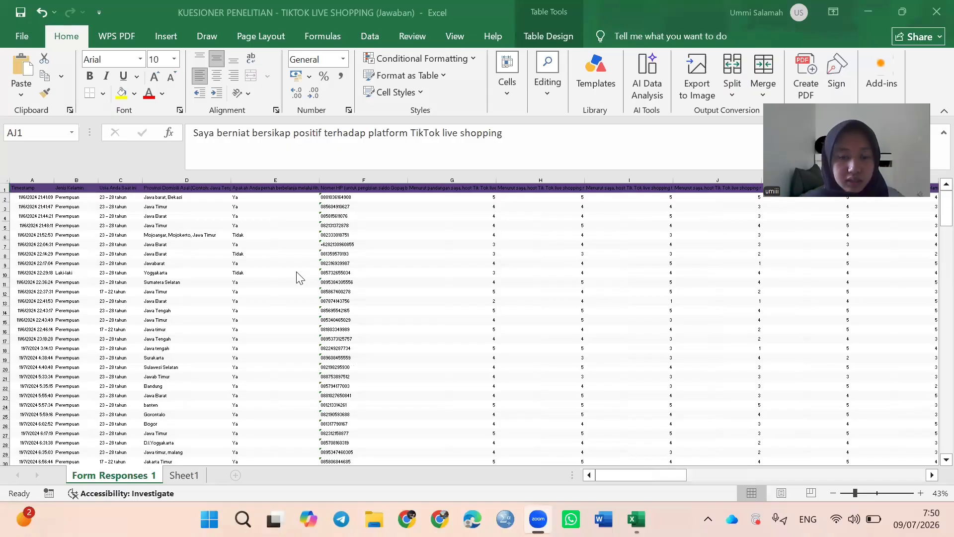
pyautogui.scroll(-6, 300, 277)
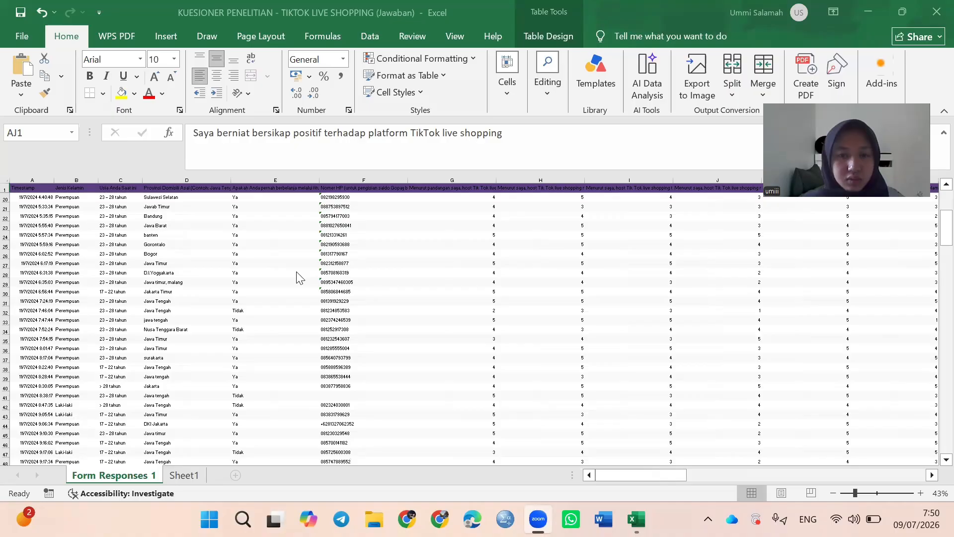
pyautogui.scroll(-3, 300, 278)
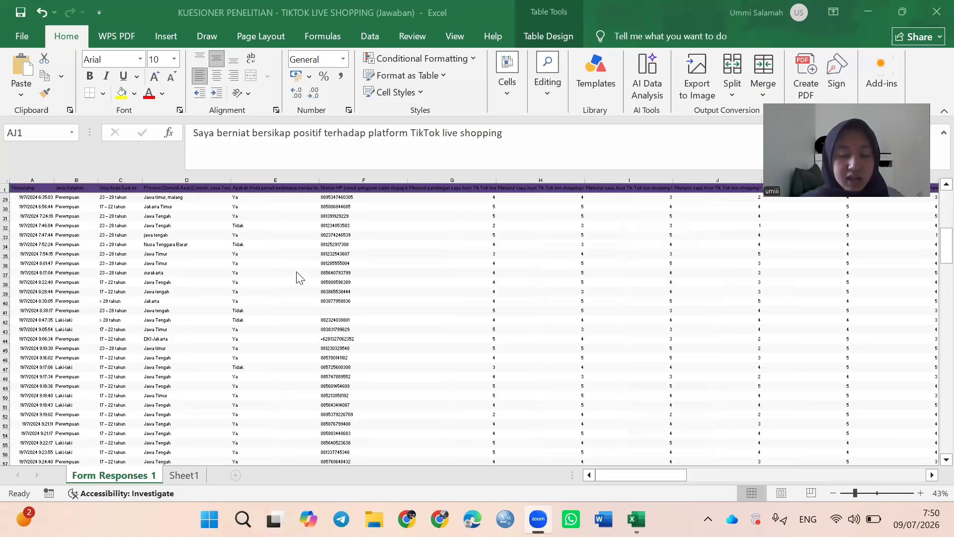
# Delete the Timestamp column from the Form Responses 1 sheet
pyautogui.scroll(9, 300, 278)
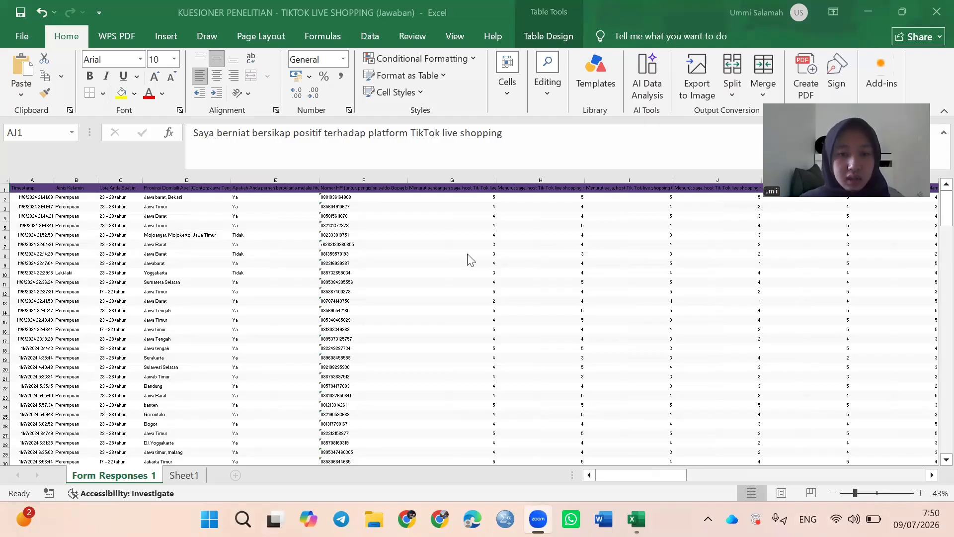
pyautogui.hscroll(5, 298, 259)
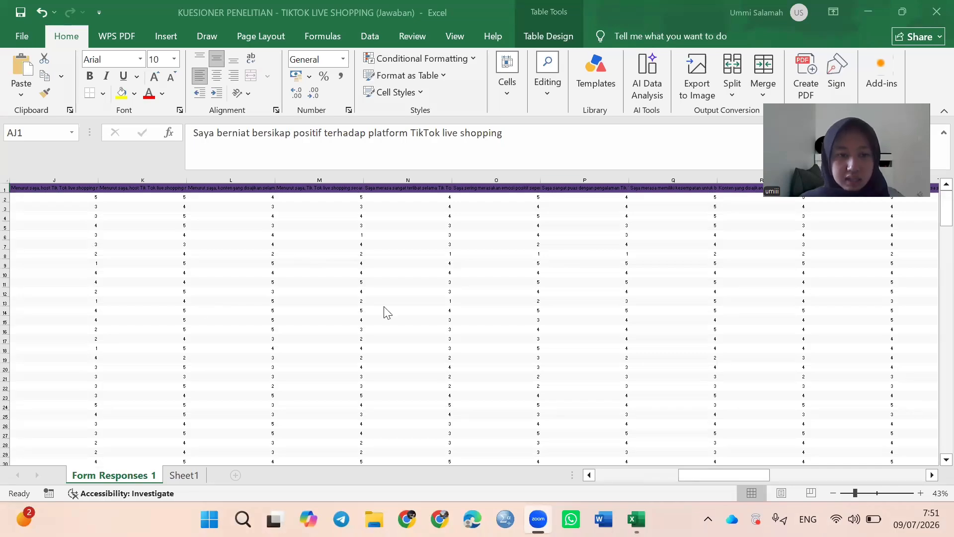
pyautogui.hscroll(-5, 238, 289)
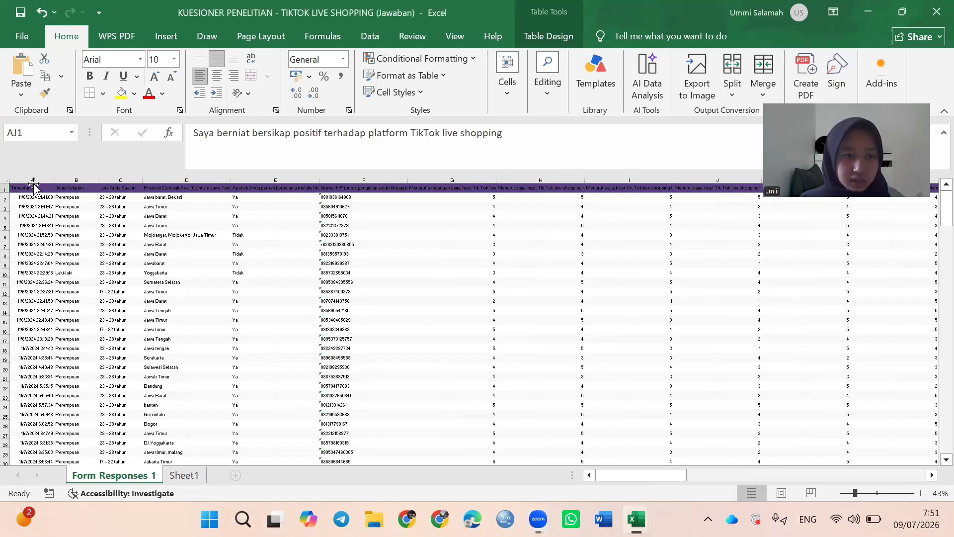
pyautogui.click(33, 185)
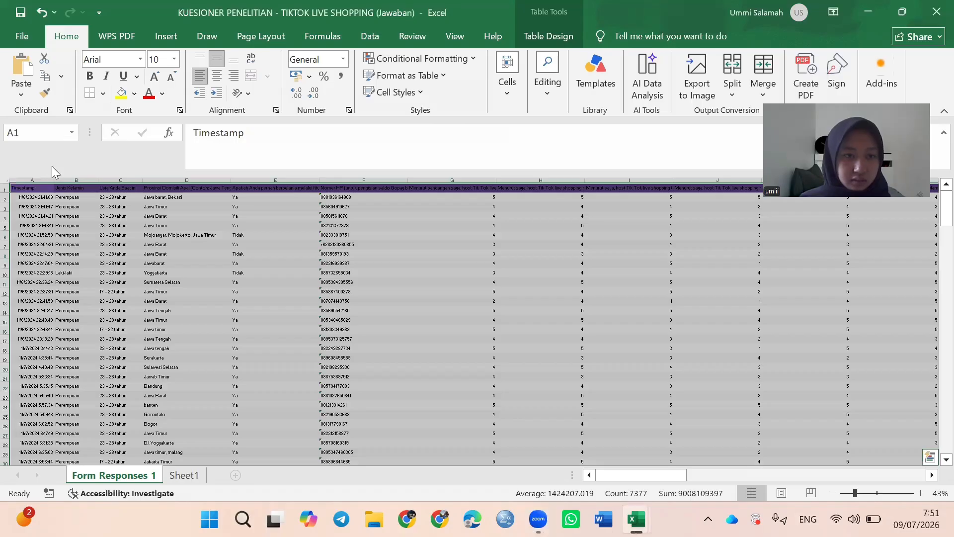
pyautogui.click(219, 273)
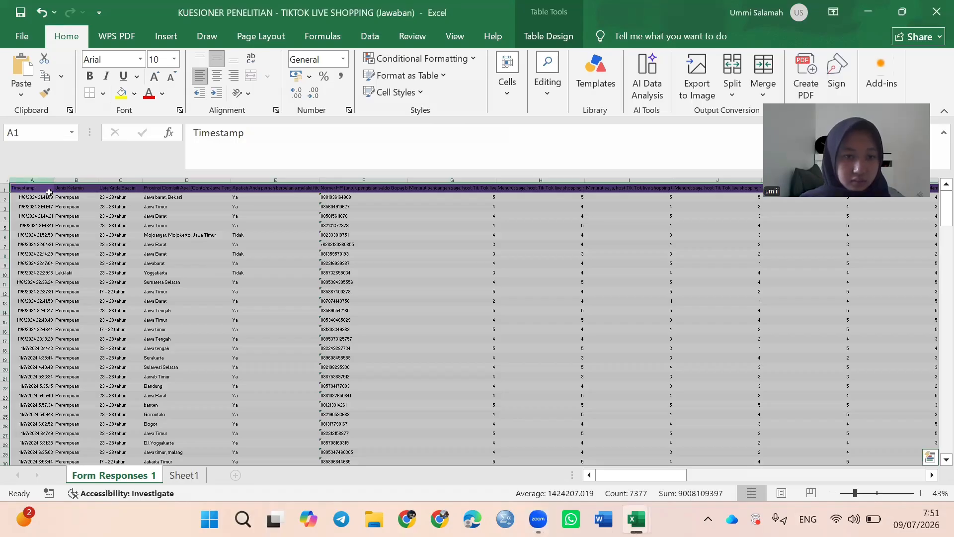
pyautogui.click(36, 176)
pyautogui.press('BackSpace')
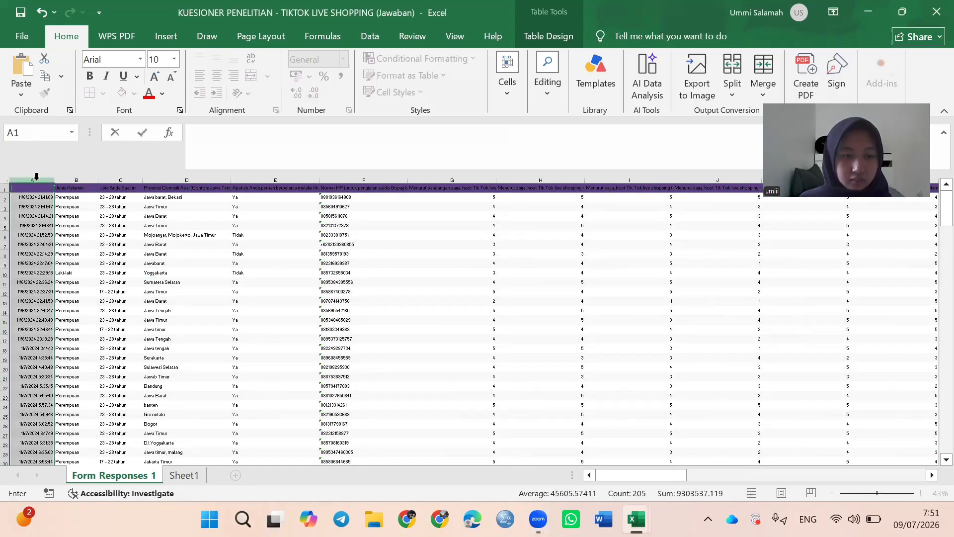
pyautogui.click(36, 177)
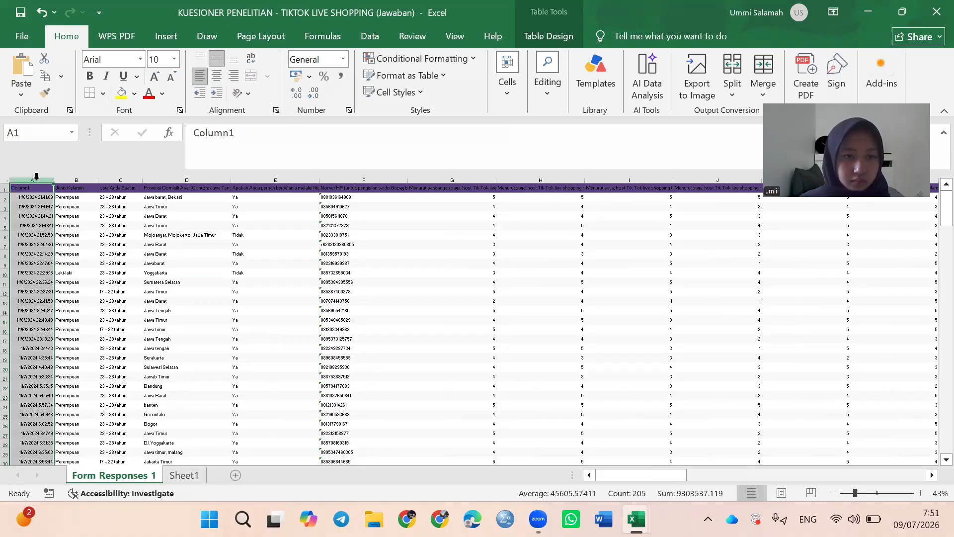
pyautogui.rightClick(36, 179)
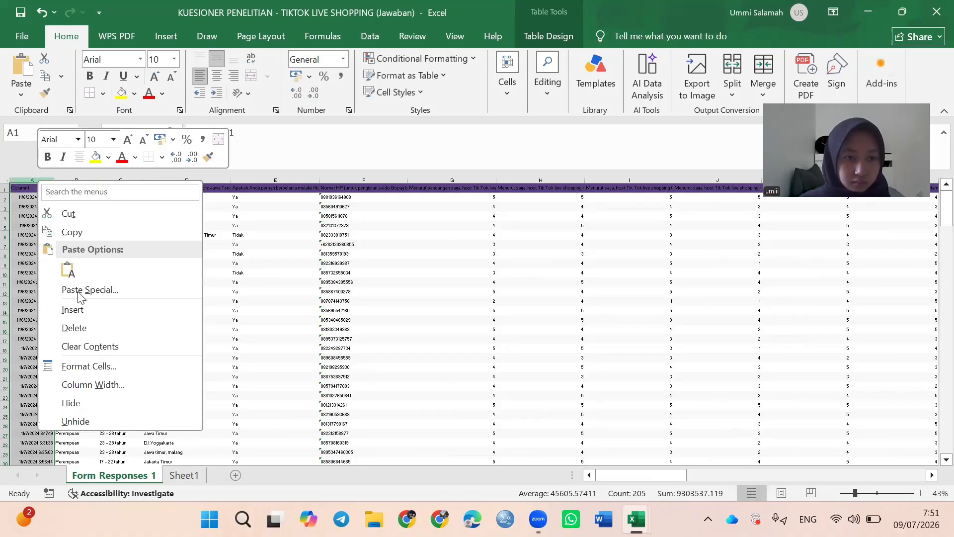
pyautogui.click(82, 328)
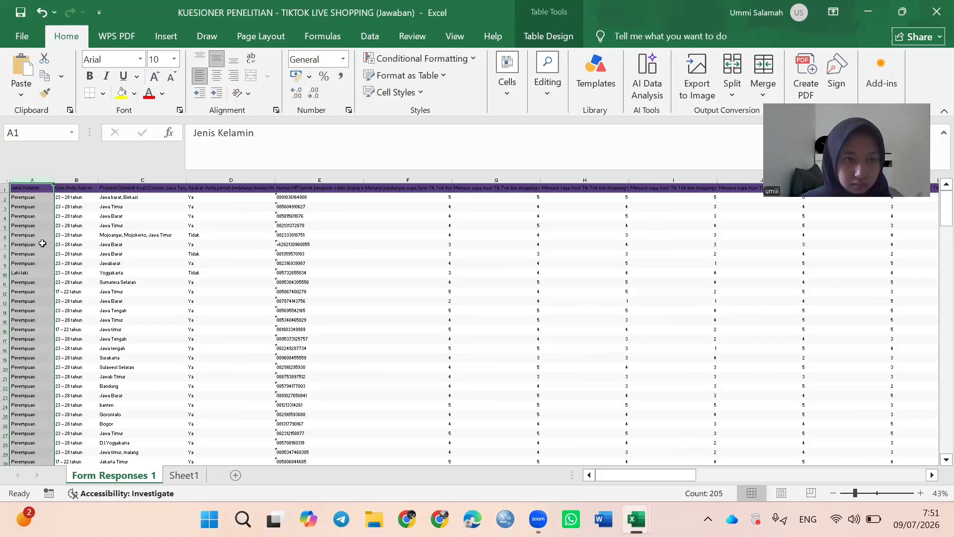
# Delete the gender (Jenis Kelamin) and age (Usia Anda Saat ini) columns from the response table
pyautogui.rightClick(43, 243)
pyautogui.click(90, 396)
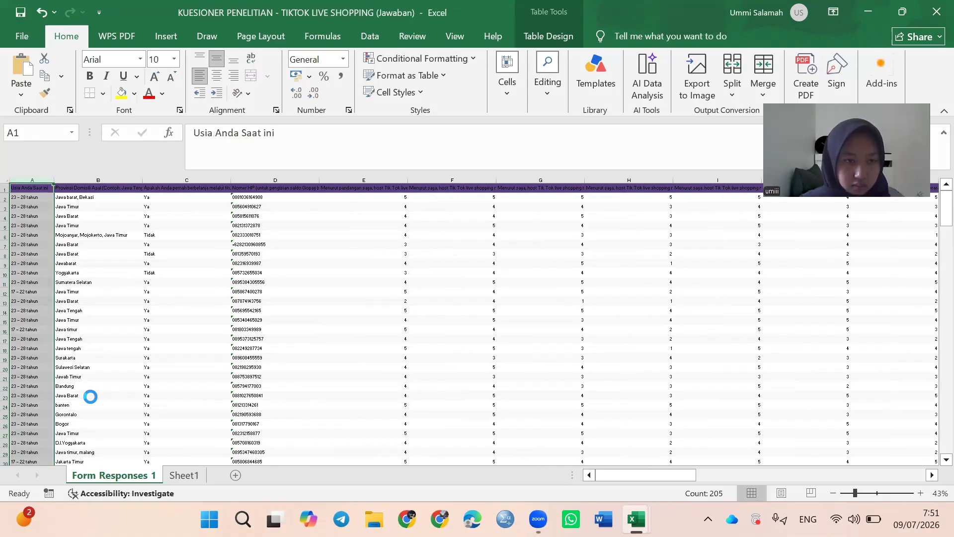
pyautogui.rightClick(89, 396)
pyautogui.moveTo(138, 265)
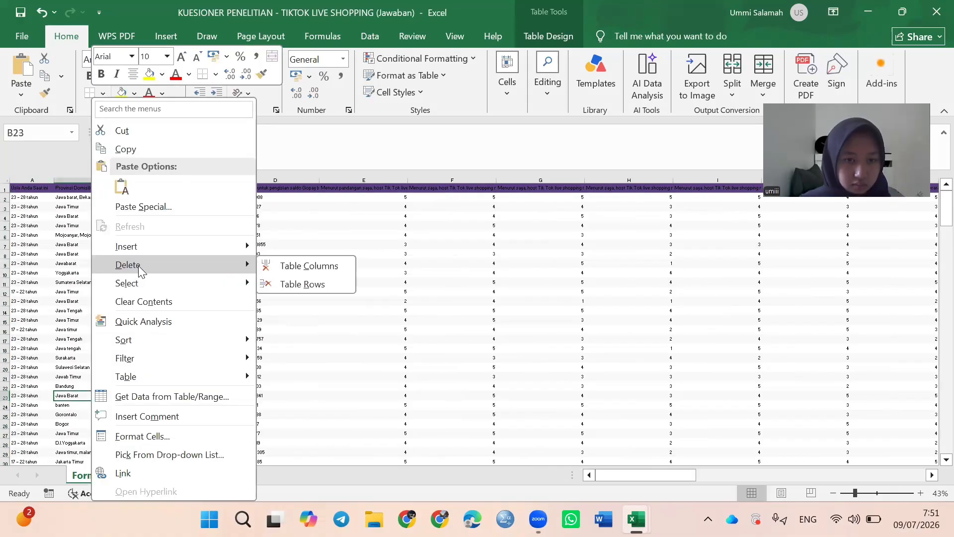
pyautogui.click(27, 179)
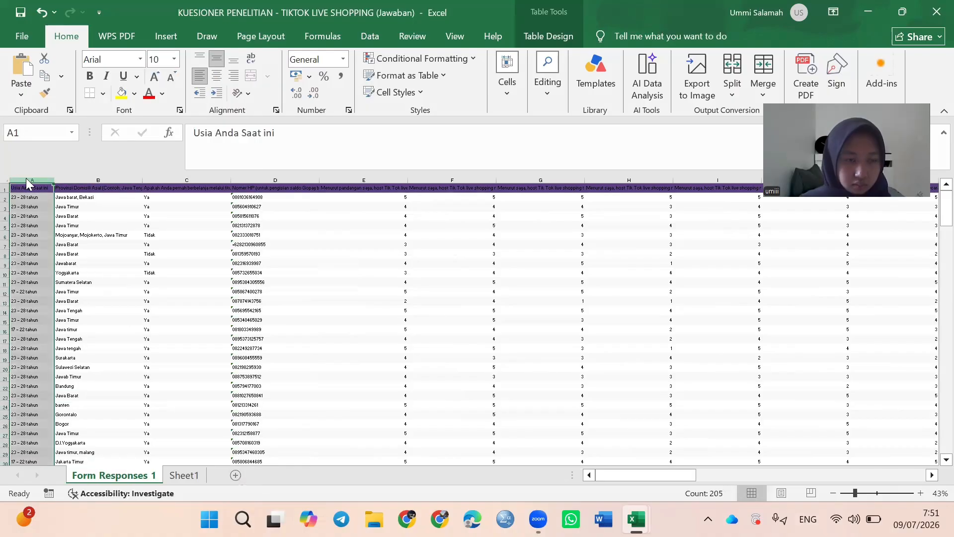
pyautogui.rightClick(28, 180)
pyautogui.click(70, 326)
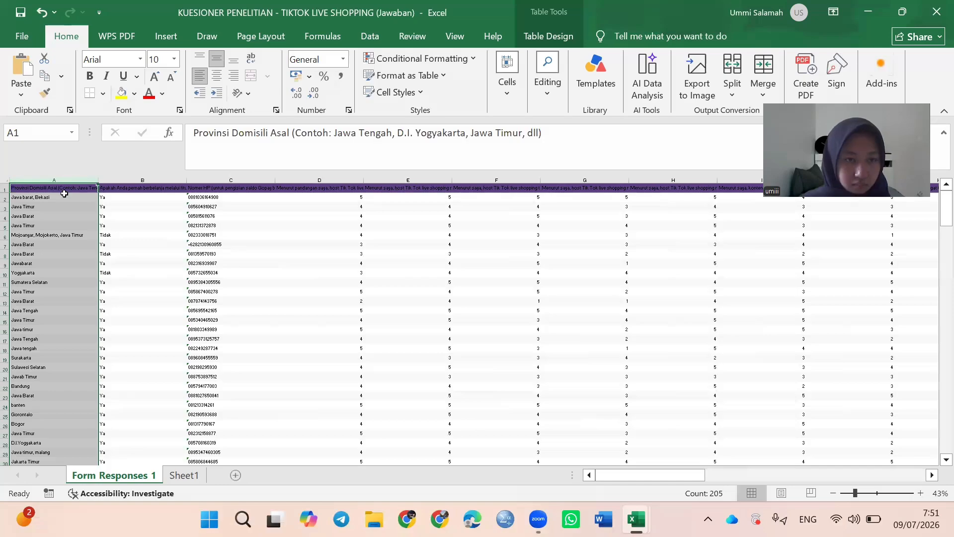
# Delete the home province, live shopping experience and phone number columns so the table starts with the first scale statement
pyautogui.moveTo(58, 182); pyautogui.dragTo(59, 183)
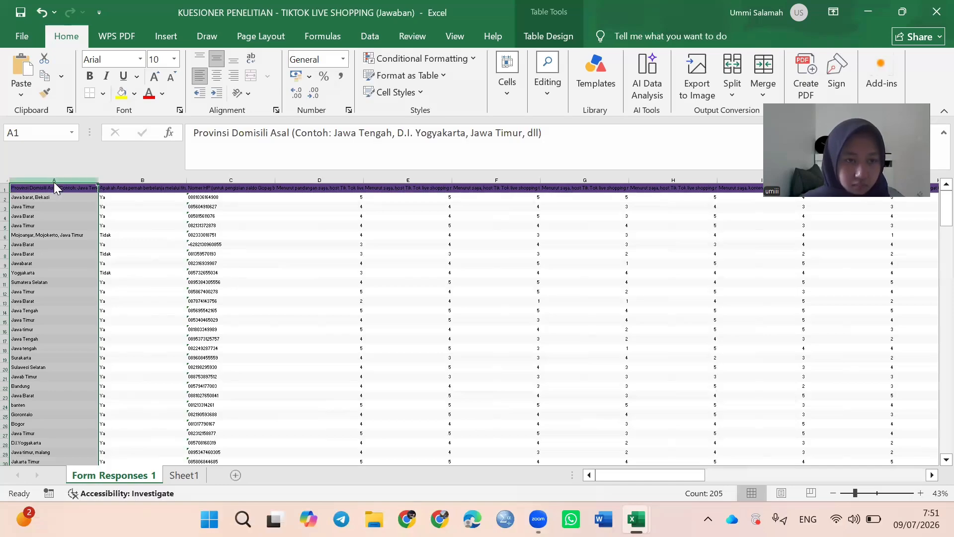
pyautogui.rightClick(55, 182)
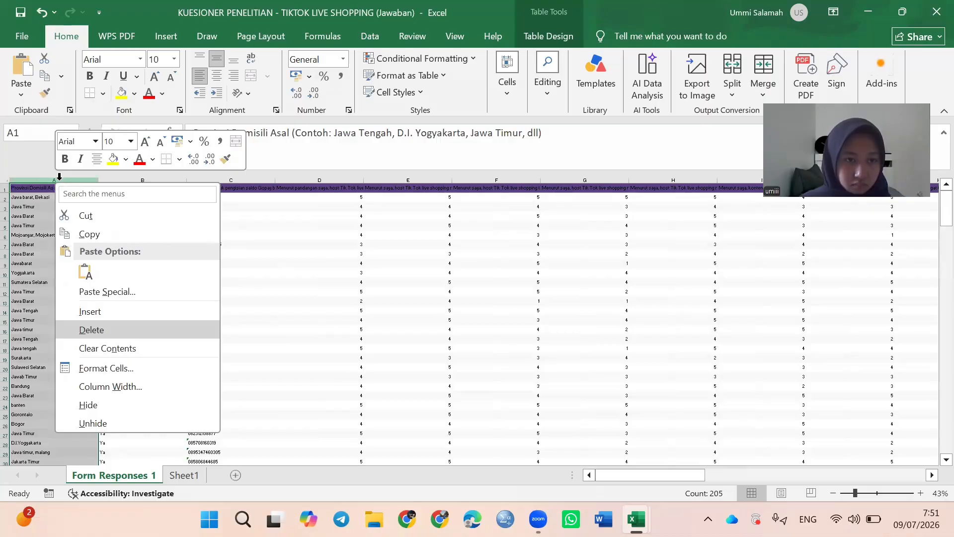
pyautogui.click(92, 330)
pyautogui.rightClick(60, 181)
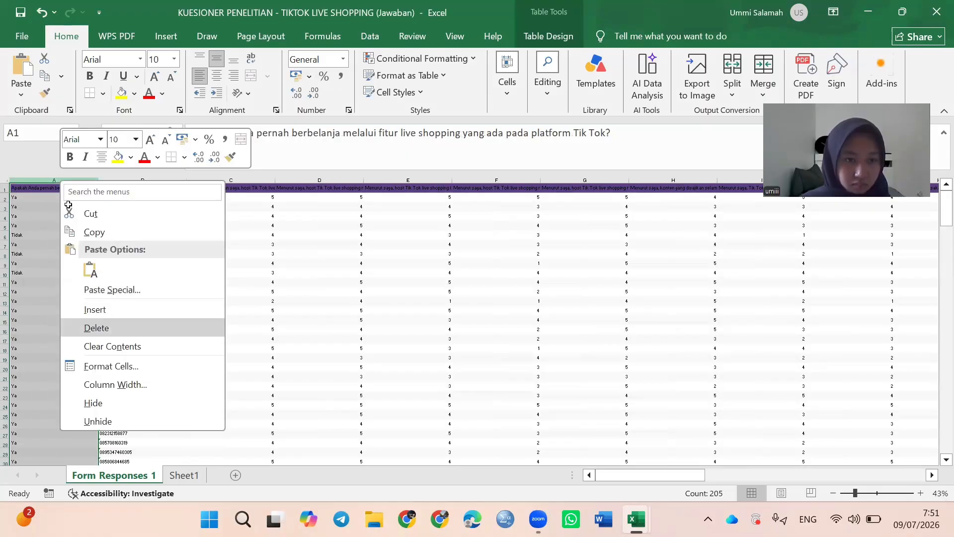
pyautogui.click(96, 327)
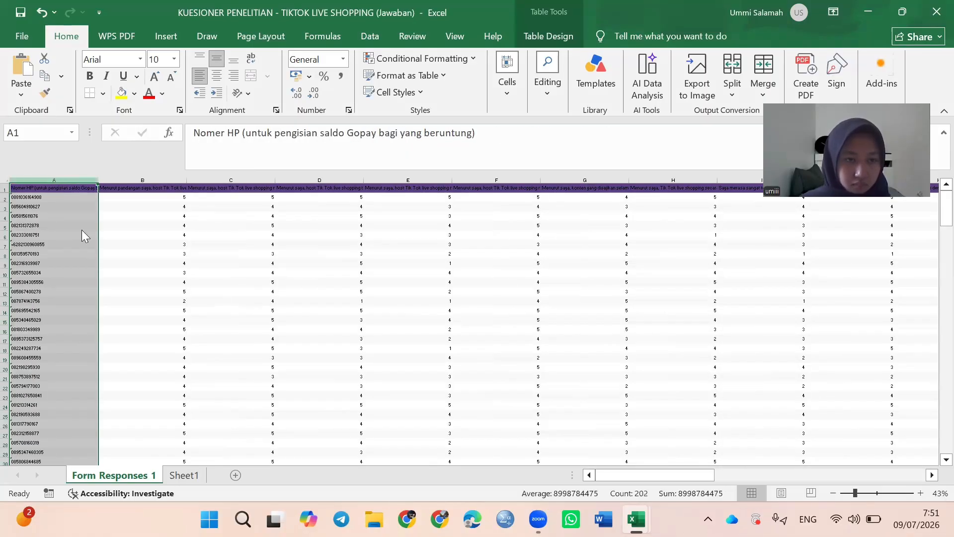
pyautogui.rightClick(58, 182)
pyautogui.click(105, 324)
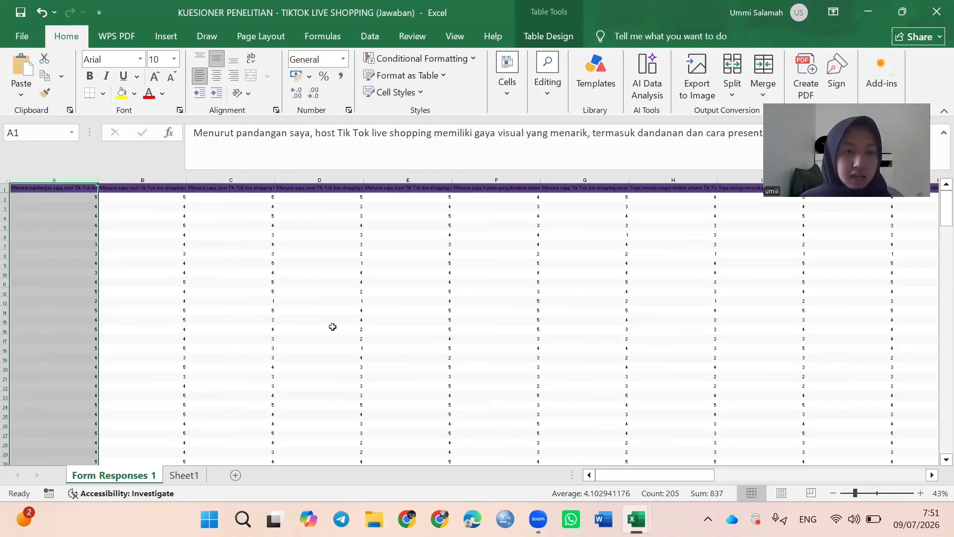
# Review the remaining scale answer columns, then the item codes per variable on the FIX sheet of the Data SmartPLS (2) workbook
pyautogui.hscroll(5, 332, 327)
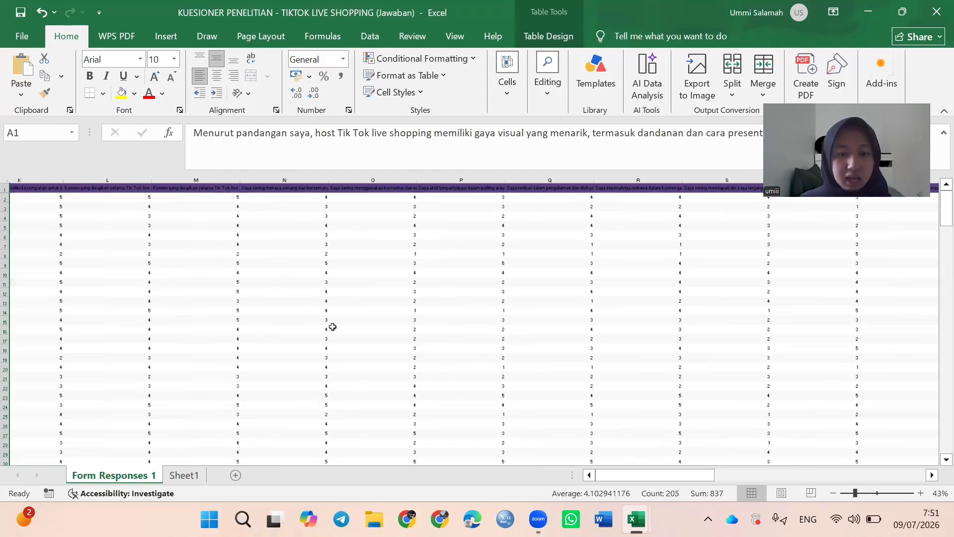
pyautogui.hscroll(8, 332, 326)
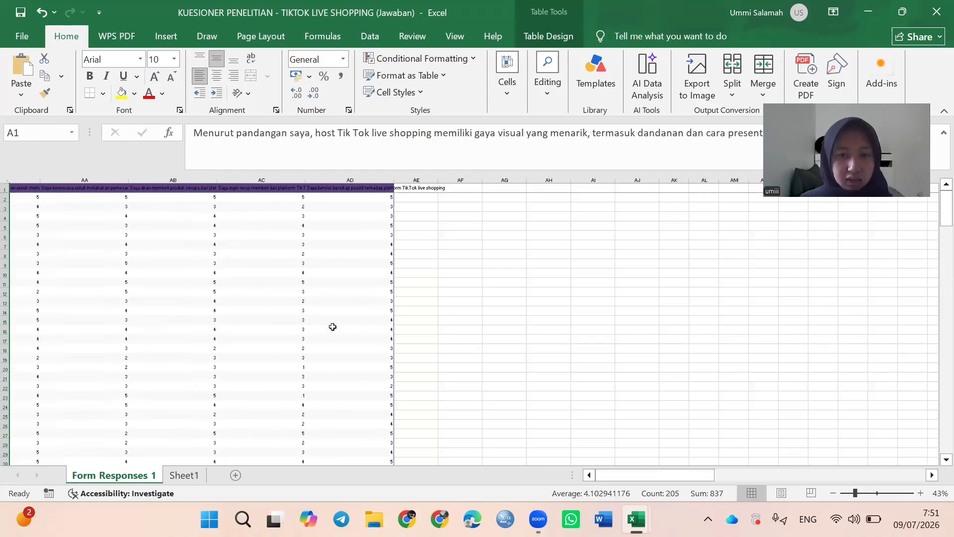
pyautogui.hscroll(-13, 213, 296)
pyautogui.click(213, 298)
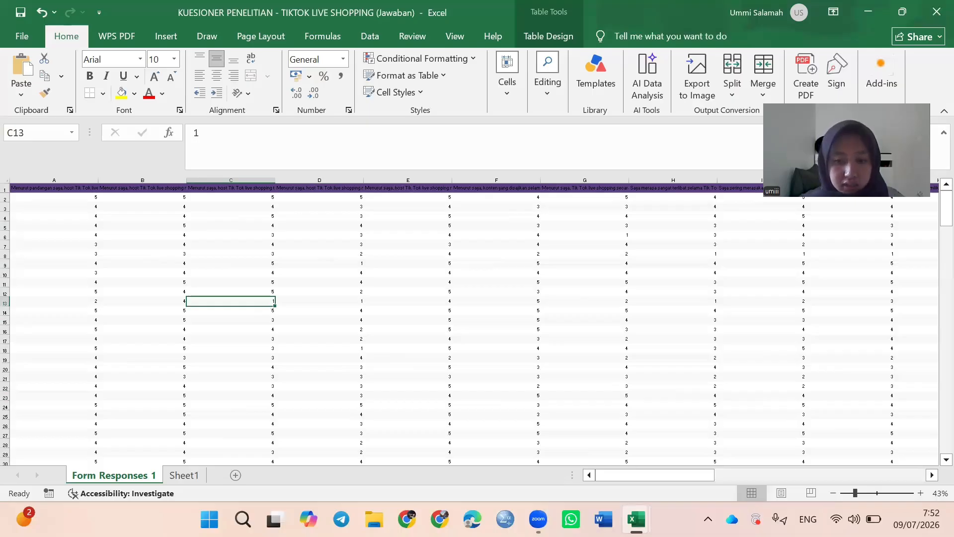
pyautogui.hotkey('alt', 'Tab')
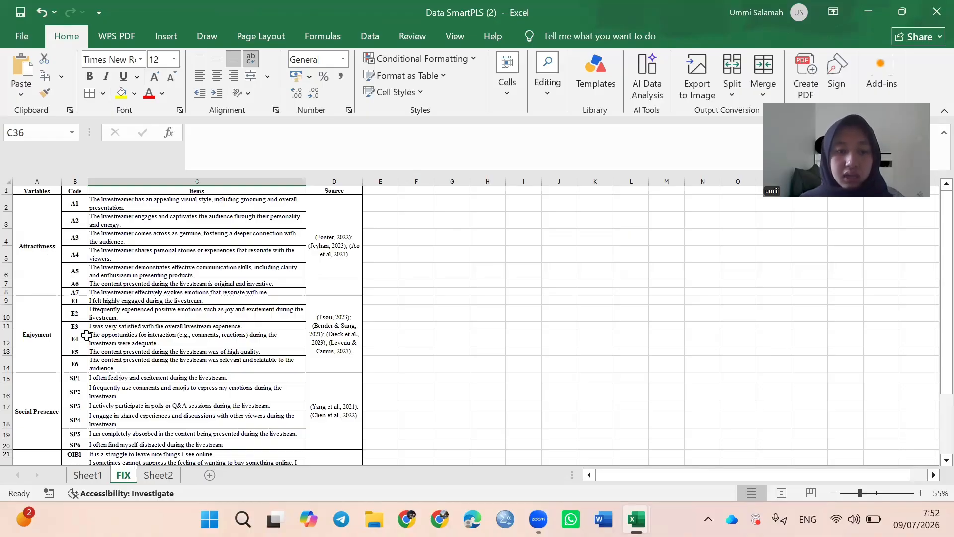
pyautogui.scroll(-3, 40, 371)
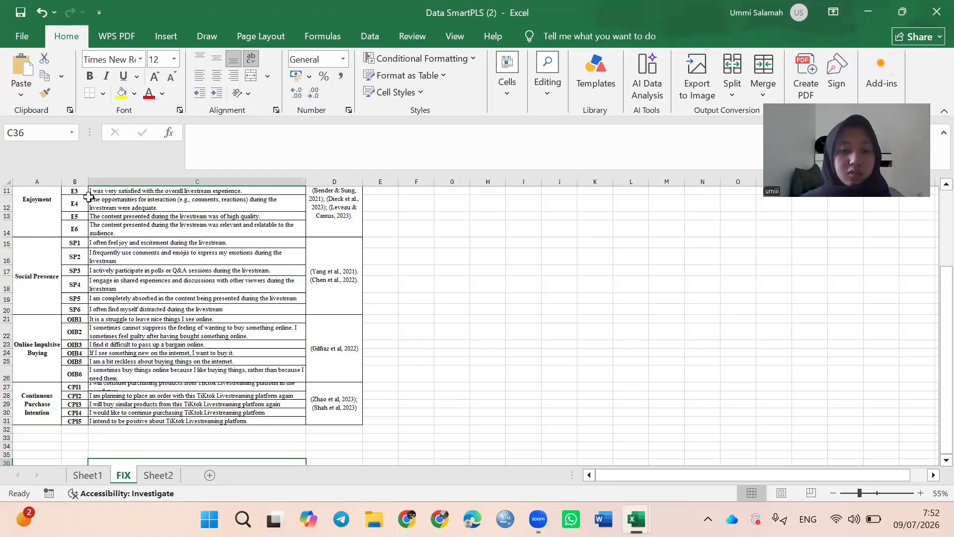
pyautogui.scroll(4, 79, 277)
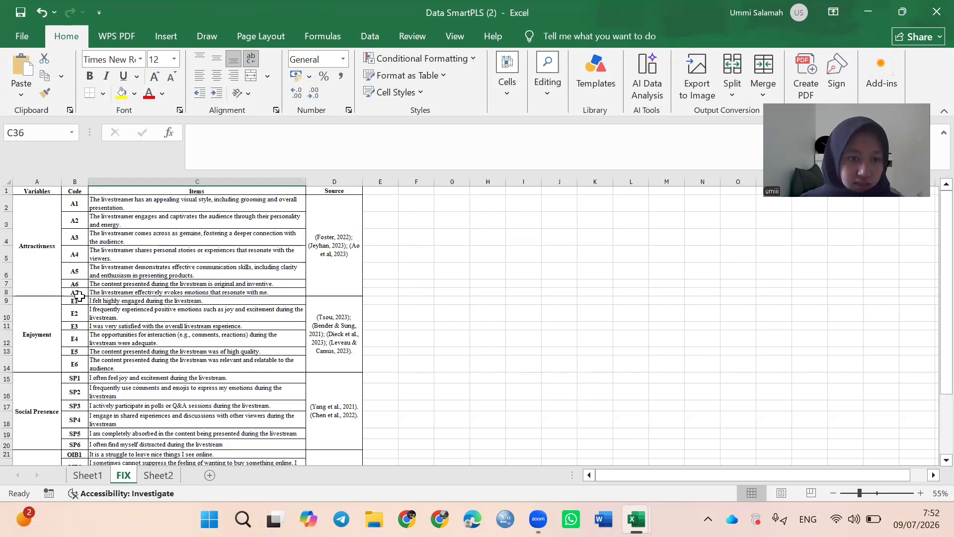
# Switch back to the KUESIONER PENELITIAN responses workbook and replace the first statement header in cell A1 with the code A1
pyautogui.moveTo(637, 519)
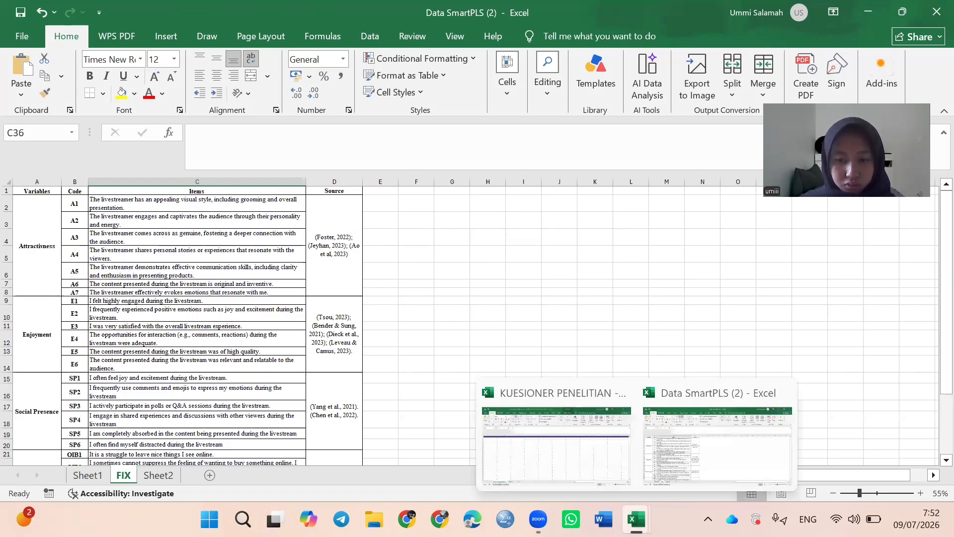
pyautogui.click(554, 442)
pyautogui.click(49, 188)
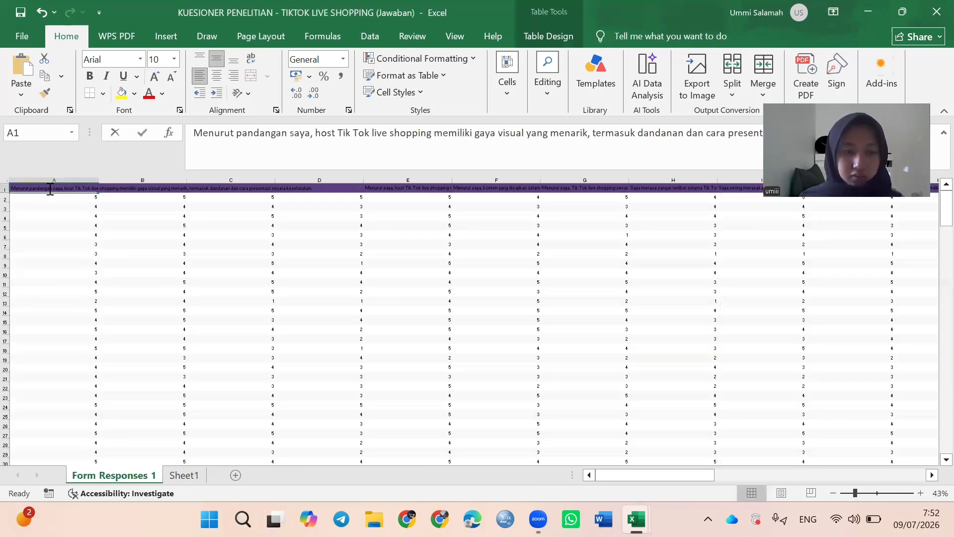
pyautogui.doubleClick(49, 189)
pyautogui.click(200, 133)
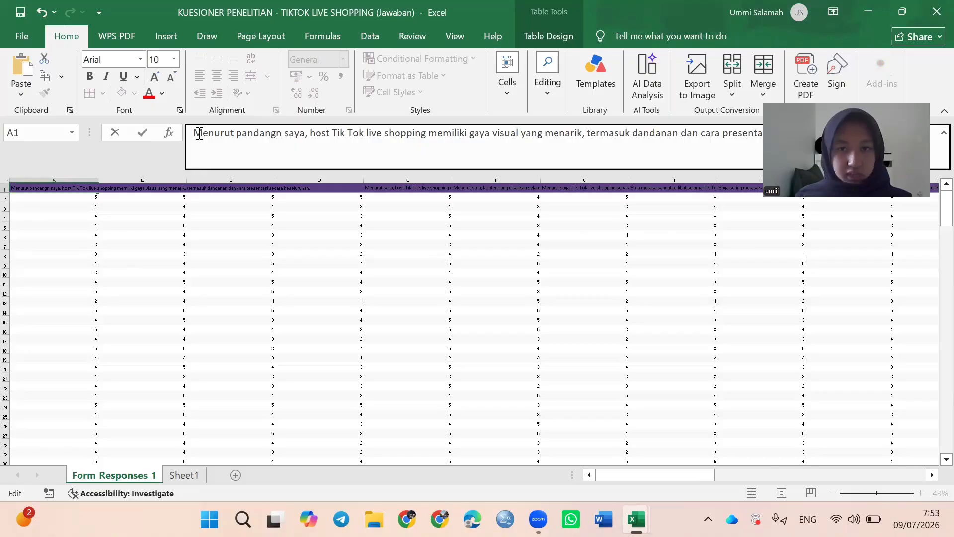
pyautogui.press('Delete')
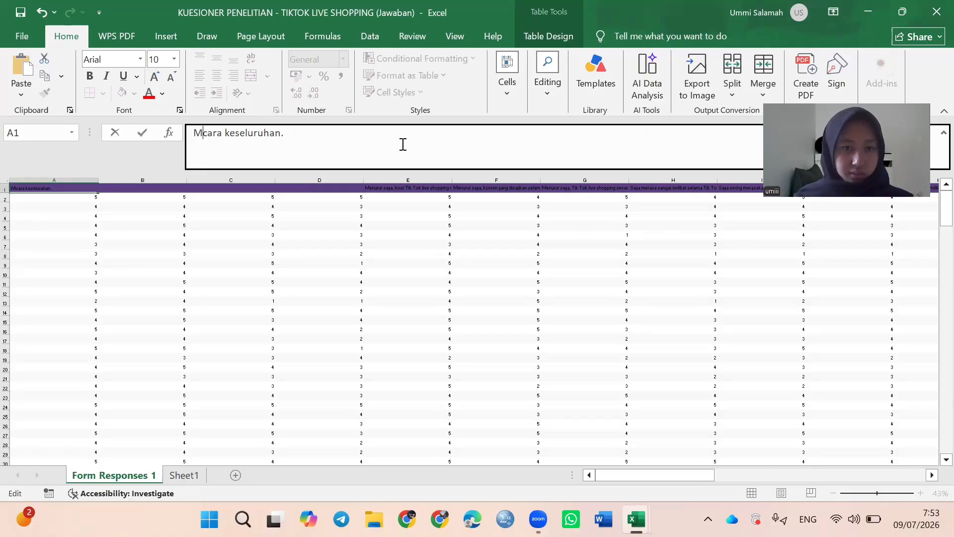
pyautogui.click(202, 149)
pyautogui.tripleClick(243, 133)
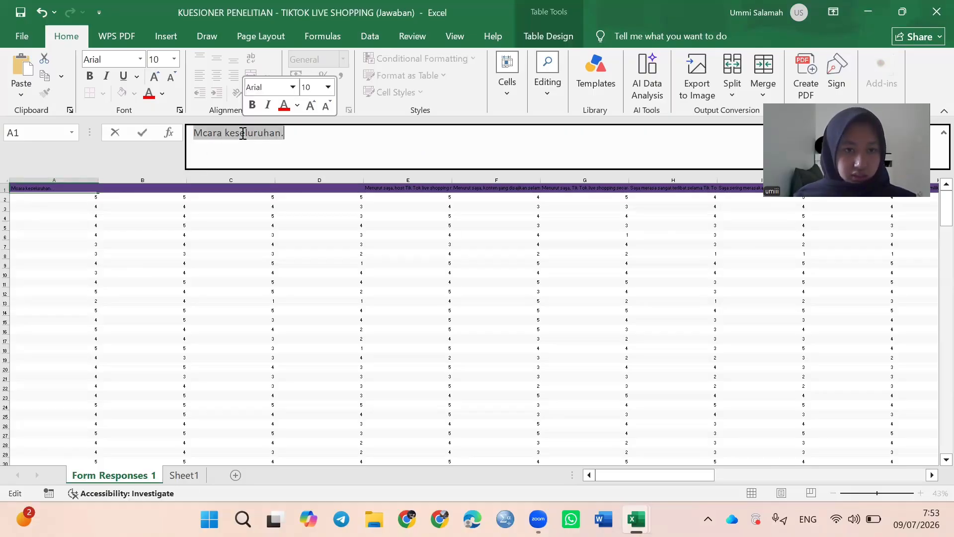
pyautogui.press('BackSpace')
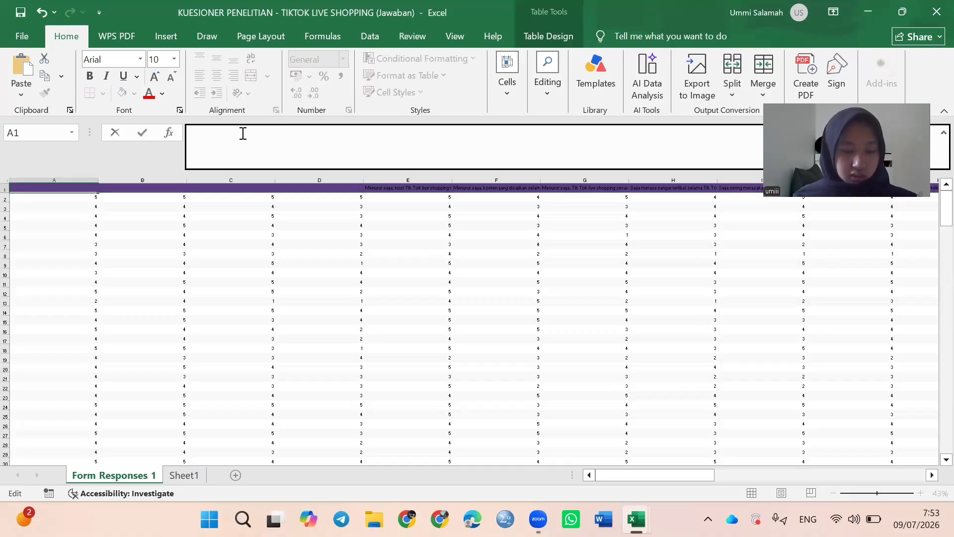
pyautogui.press('capslock')
pyautogui.write('A')
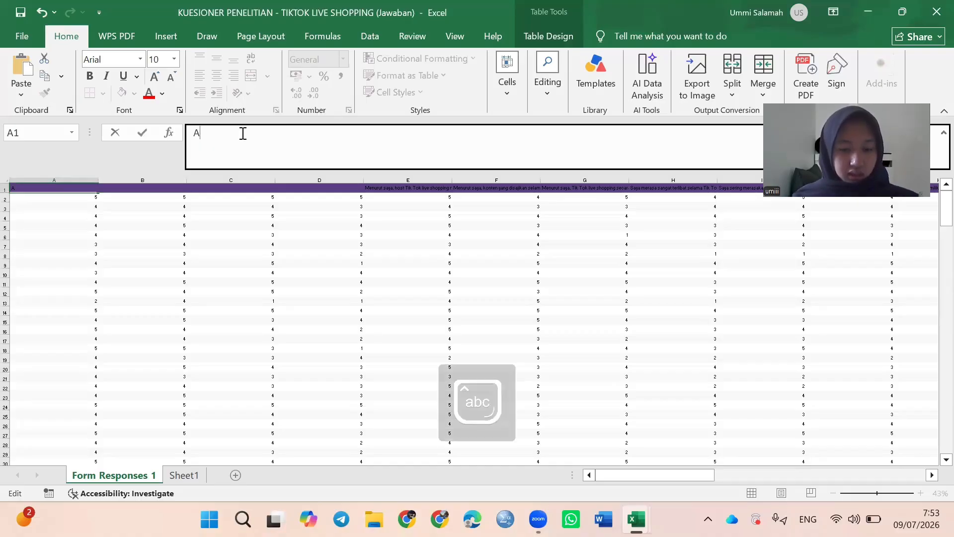
pyautogui.press('capslock')
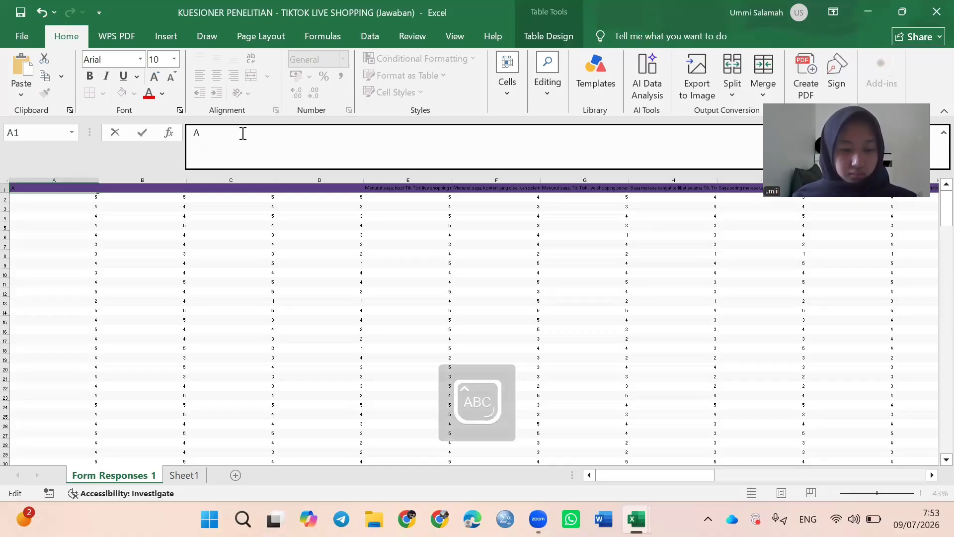
pyautogui.write('1')
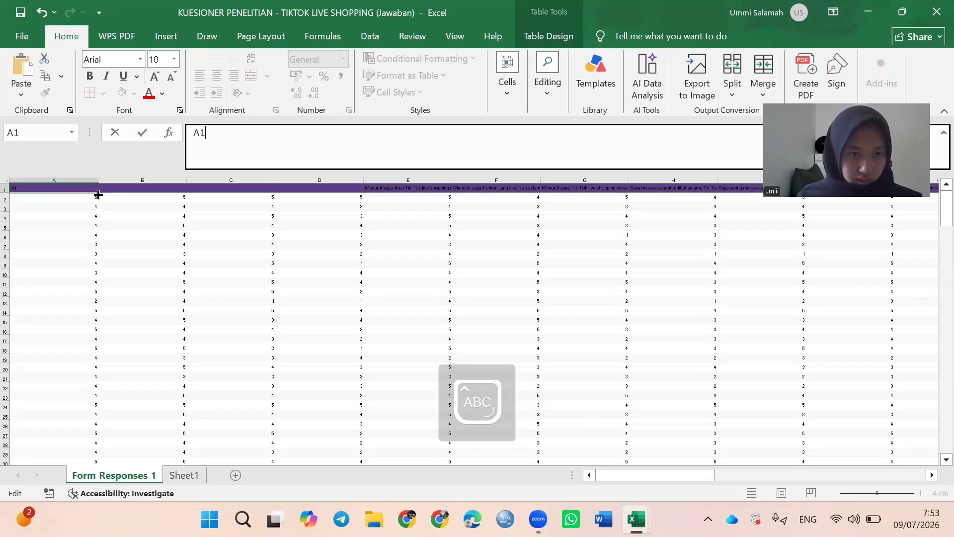
# Fill the code series from cell A1 across the header row to G1, replacing the other Attractiveness statements with A2 to A7
pyautogui.moveTo(98, 194); pyautogui.dragTo(599, 186)
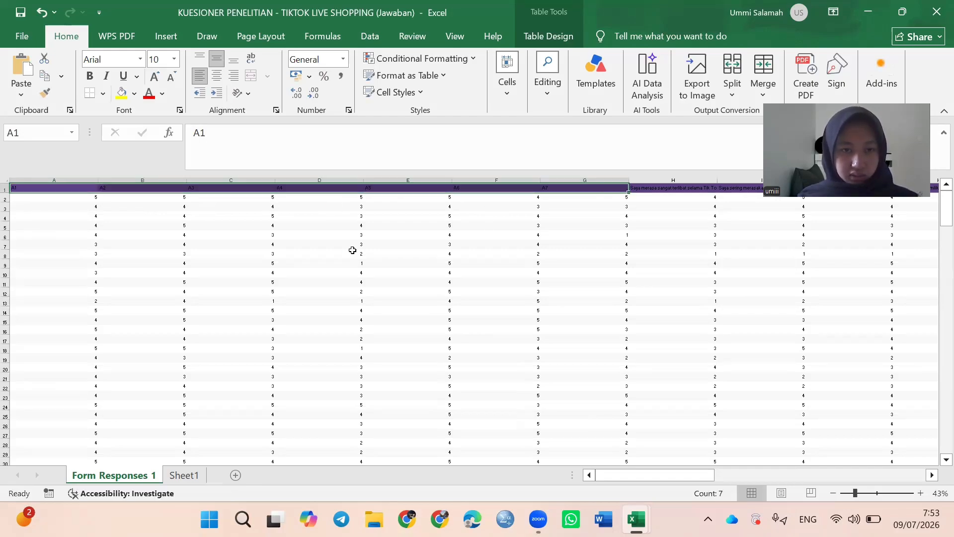
pyautogui.keyDown('ctrl'); pyautogui.scroll(1, 352, 250); pyautogui.keyUp('ctrl')
pyautogui.keyDown('ctrl'); pyautogui.scroll(4, 353, 250); pyautogui.keyUp('ctrl')
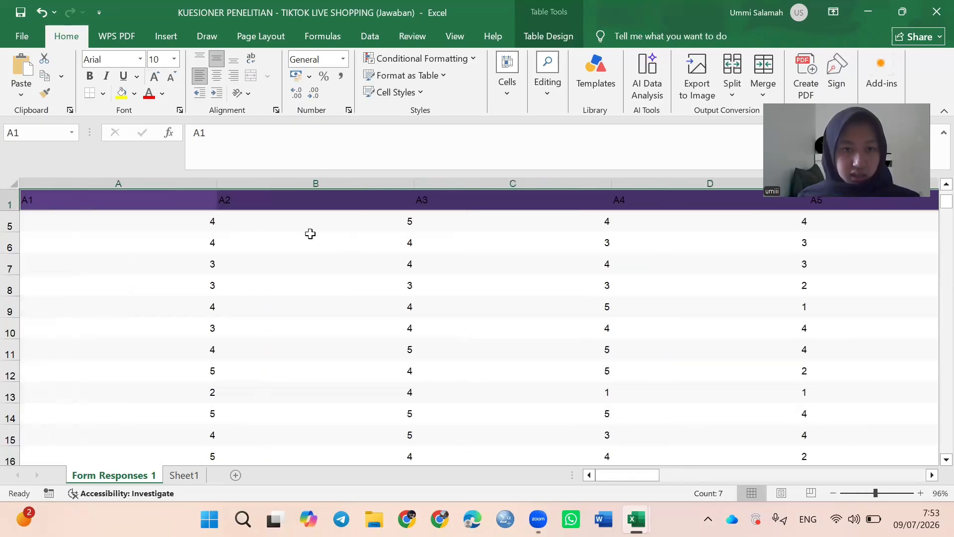
# Check the Enjoyment item codes on the FIX sheet of Data SmartPLS (2), and replace the responses workbook's header in H1 with E1
pyautogui.hscroll(3, 310, 234)
pyautogui.keyDown('ctrl'); pyautogui.scroll(-5, 228, 193); pyautogui.keyUp('ctrl')
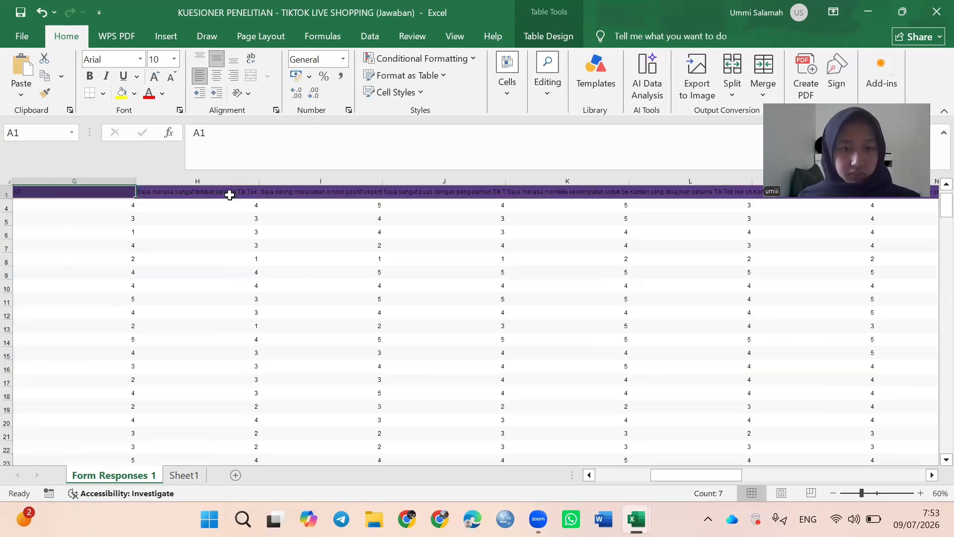
pyautogui.keyDown('ctrl'); pyautogui.scroll(2, 522, 319); pyautogui.keyUp('ctrl')
pyautogui.click(197, 192)
pyautogui.click(635, 519)
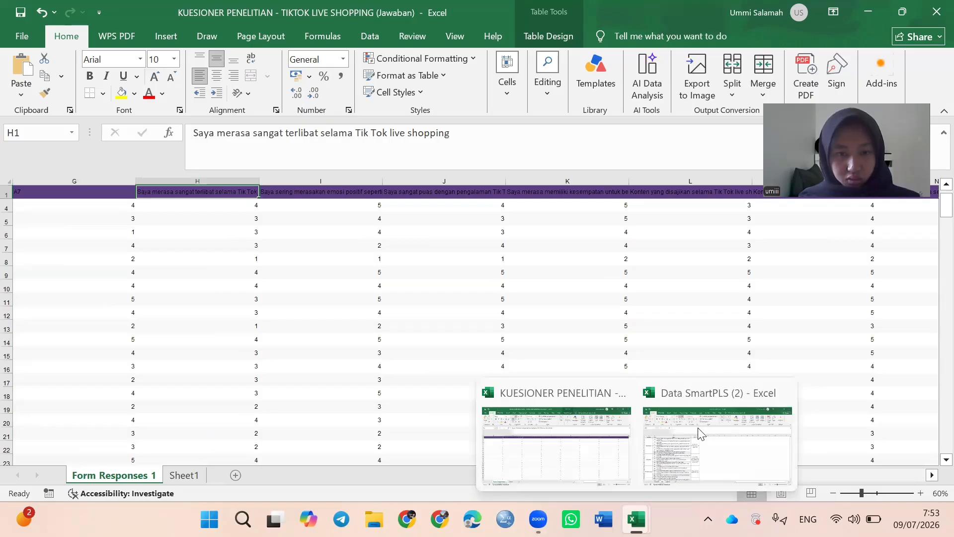
pyautogui.click(687, 449)
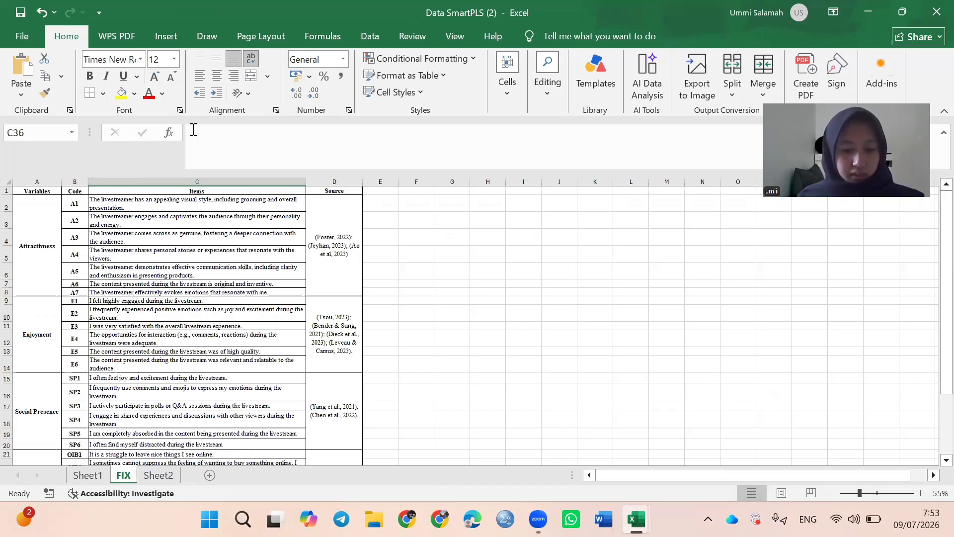
pyautogui.hotkey('alt', 'Tab')
pyautogui.write('E1')
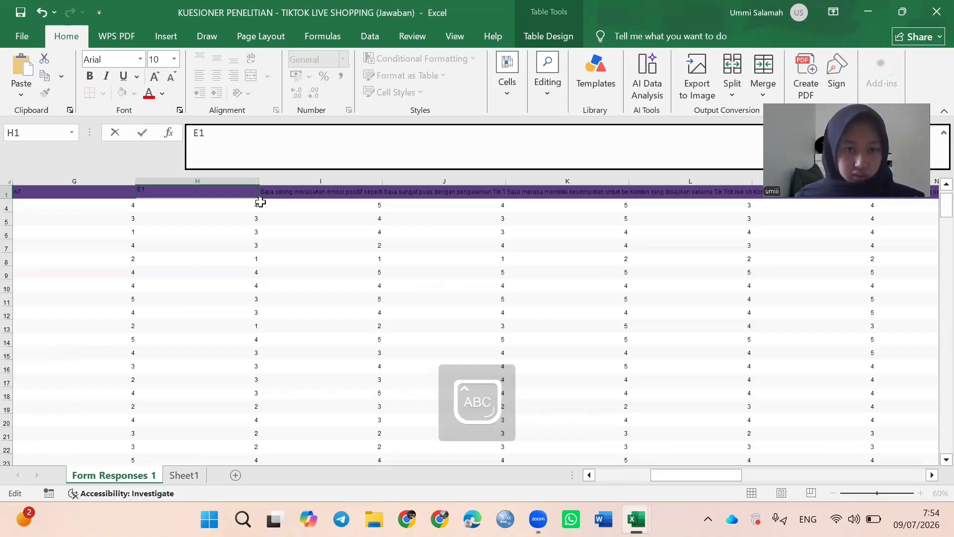
# Fill the code series from cell H1 across the header row to M1, replacing the other Enjoyment statements with E2 to E6
pyautogui.moveTo(259, 200); pyautogui.dragTo(859, 205)
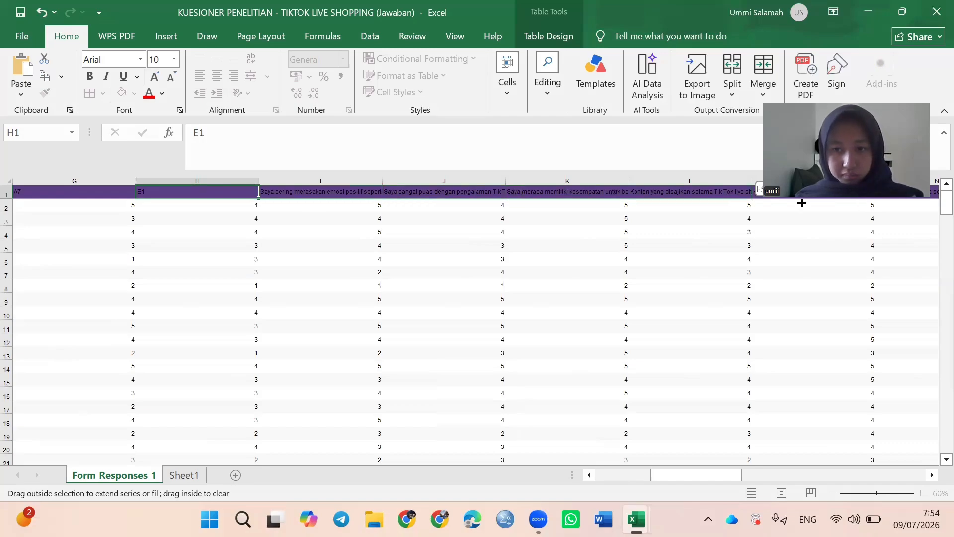
pyautogui.moveTo(802, 202); pyautogui.dragTo(801, 203)
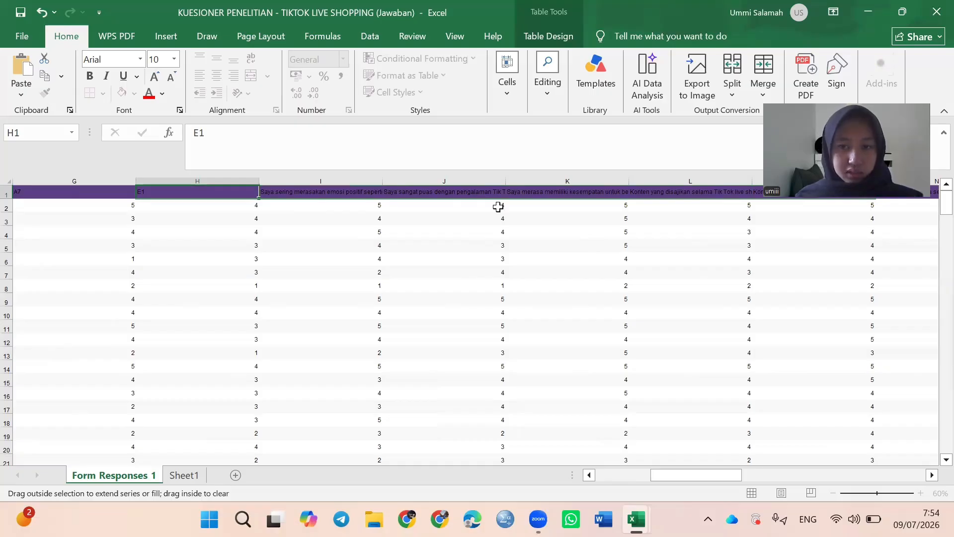
pyautogui.keyDown('ctrl'); pyautogui.scroll(3, 501, 218); pyautogui.keyUp('ctrl')
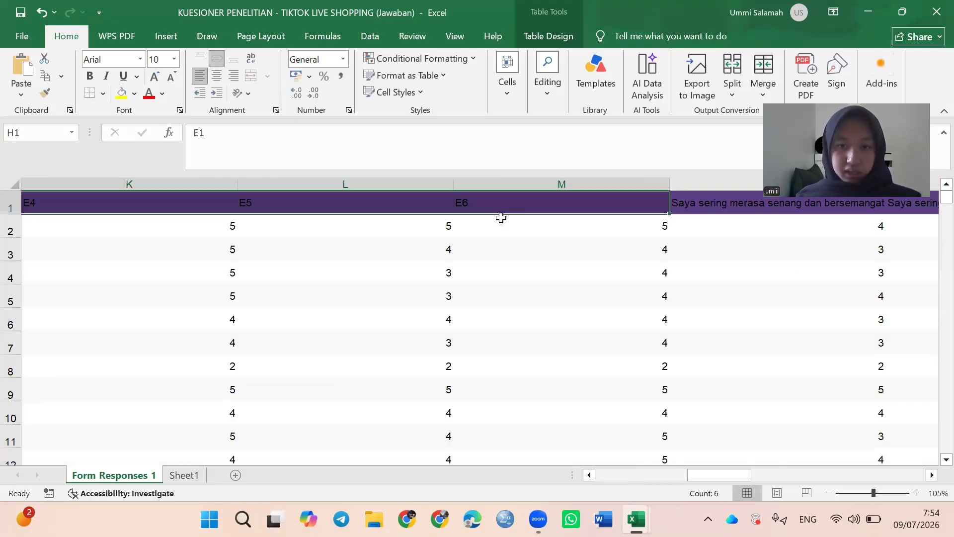
pyautogui.keyDown('ctrl'); pyautogui.scroll(-3, 680, 451); pyautogui.keyUp('ctrl')
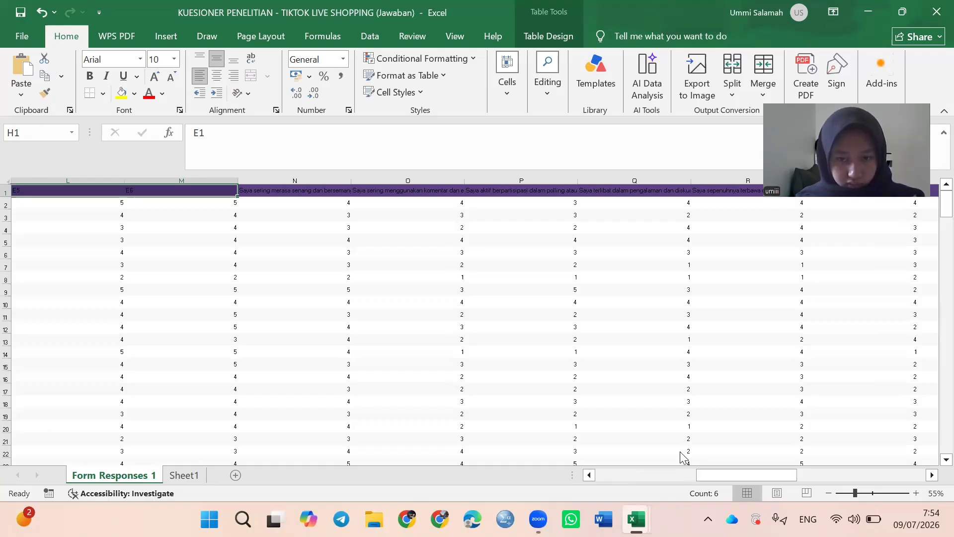
# Check the Social Presence codes on the FIX sheet, and replace the responses workbook's header statement in N1 with SP1
pyautogui.click(636, 519)
pyautogui.click(680, 451)
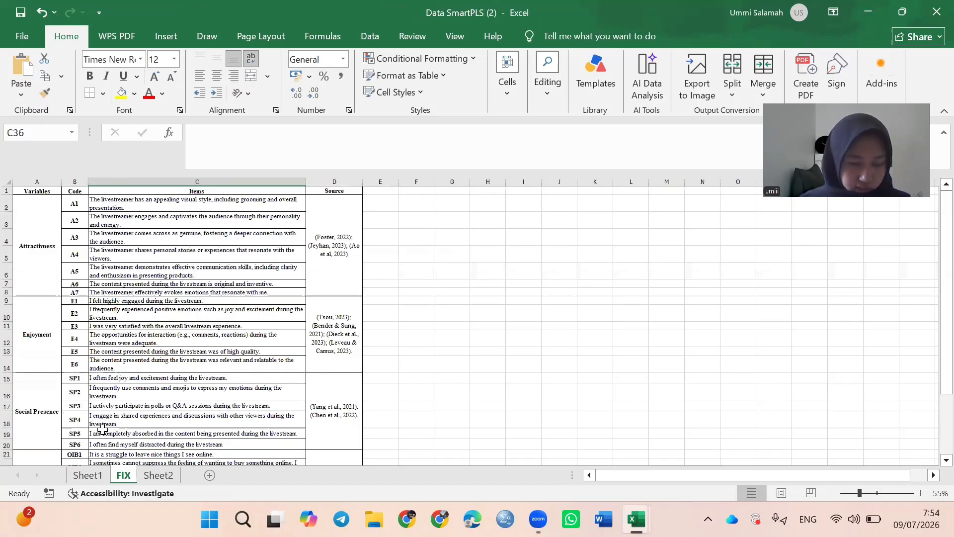
pyautogui.scroll(-1, 102, 428)
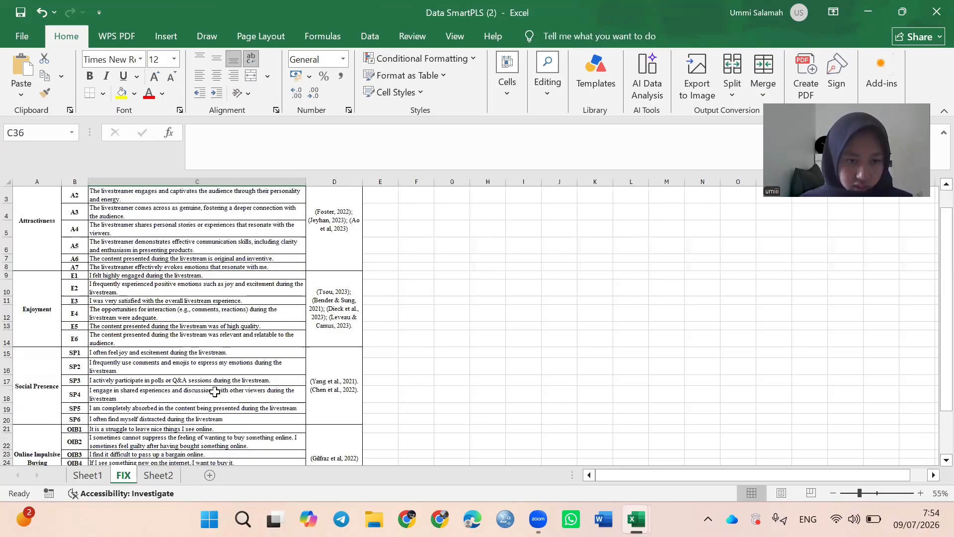
pyautogui.click(636, 518)
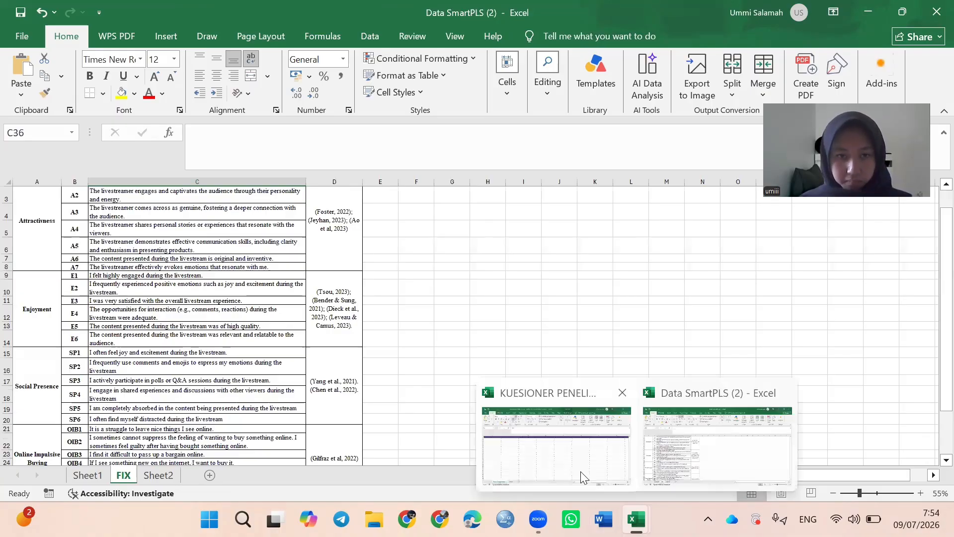
pyautogui.click(583, 478)
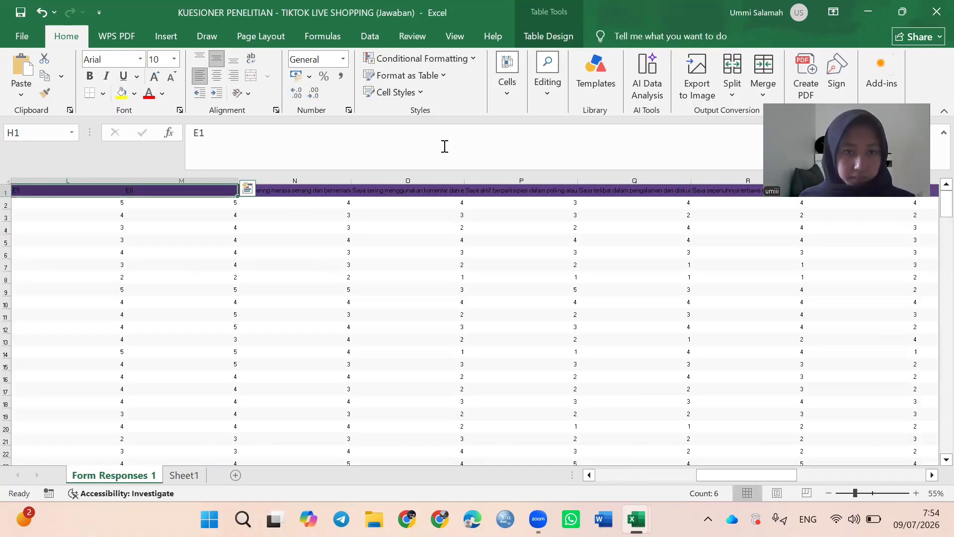
pyautogui.press('Right')
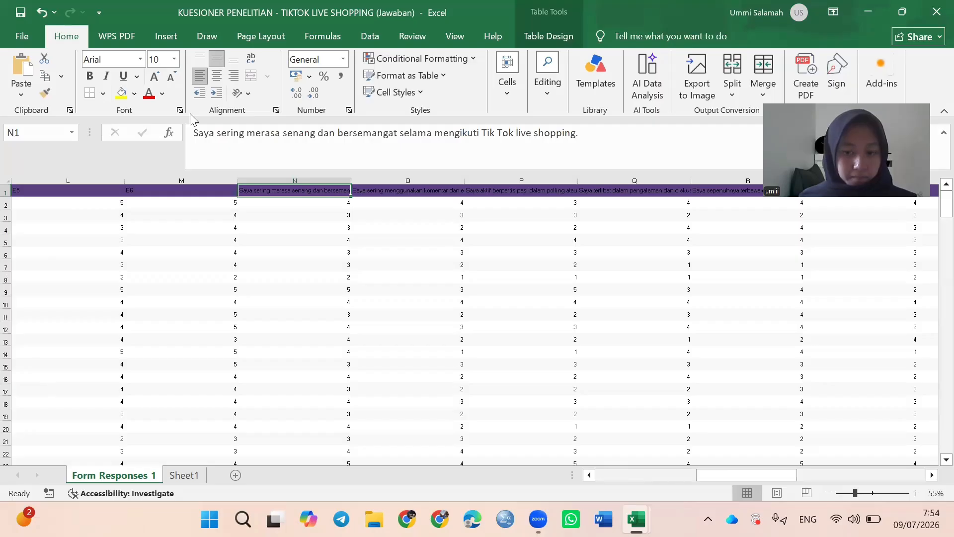
pyautogui.write('SP1')
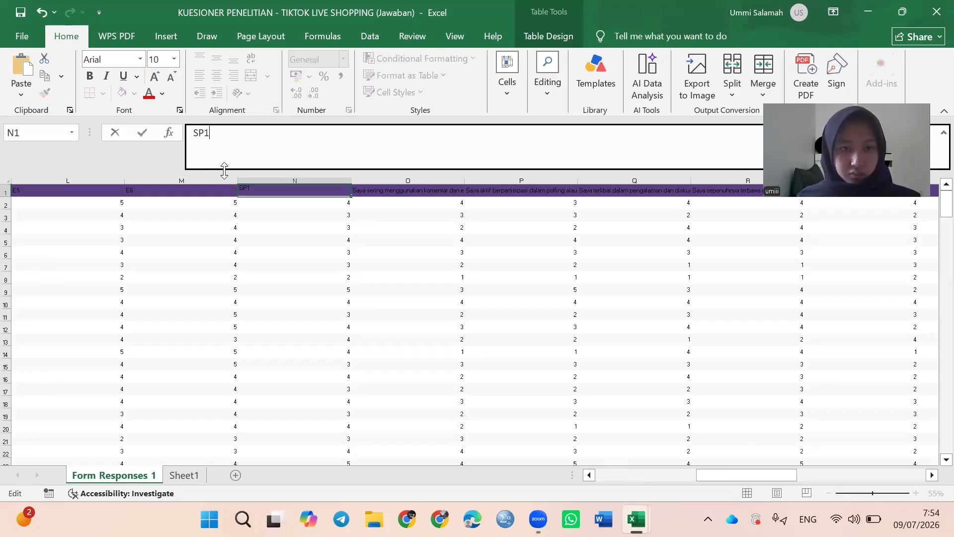
# Fill the code series from cell N1 across the header row to S1, replacing the other Social Presence statements with SP2 to SP6
pyautogui.click(374, 191)
pyautogui.click(365, 227)
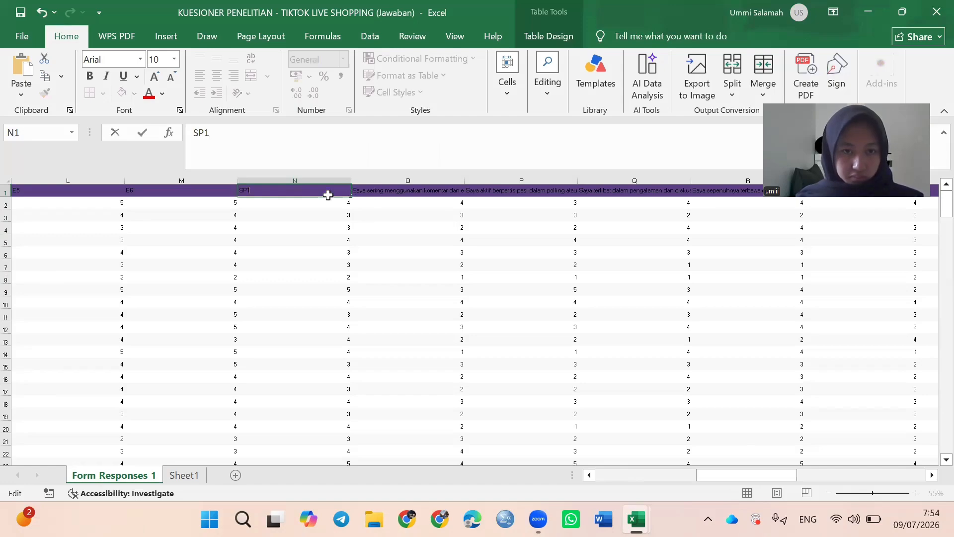
pyautogui.click(347, 193)
pyautogui.moveTo(351, 197); pyautogui.dragTo(827, 202)
pyautogui.hscroll(5, 773, 288)
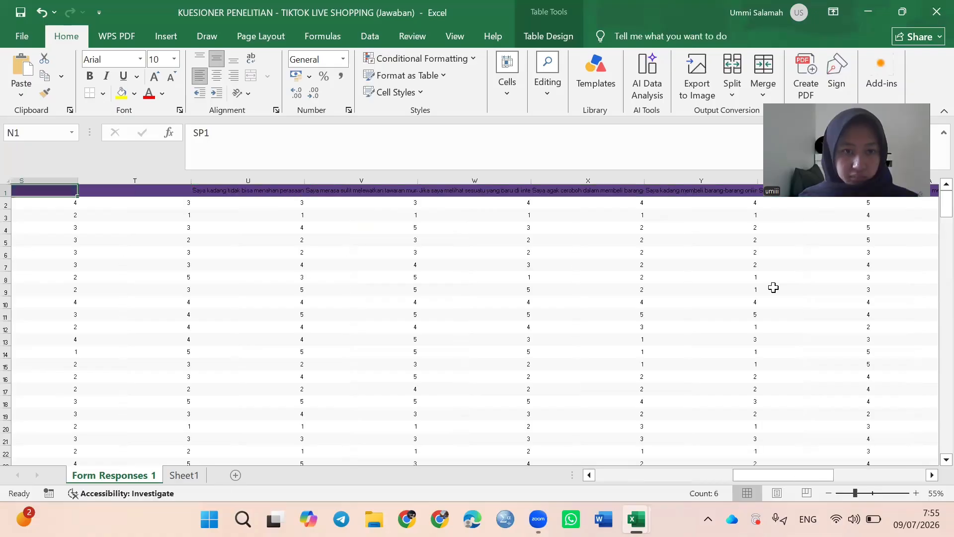
# Review the Online Impulsive Buying codes on the FIX sheet, and locate the first uncoded header after SP6 in the responses workbook
pyautogui.moveTo(636, 519)
pyautogui.click(684, 466)
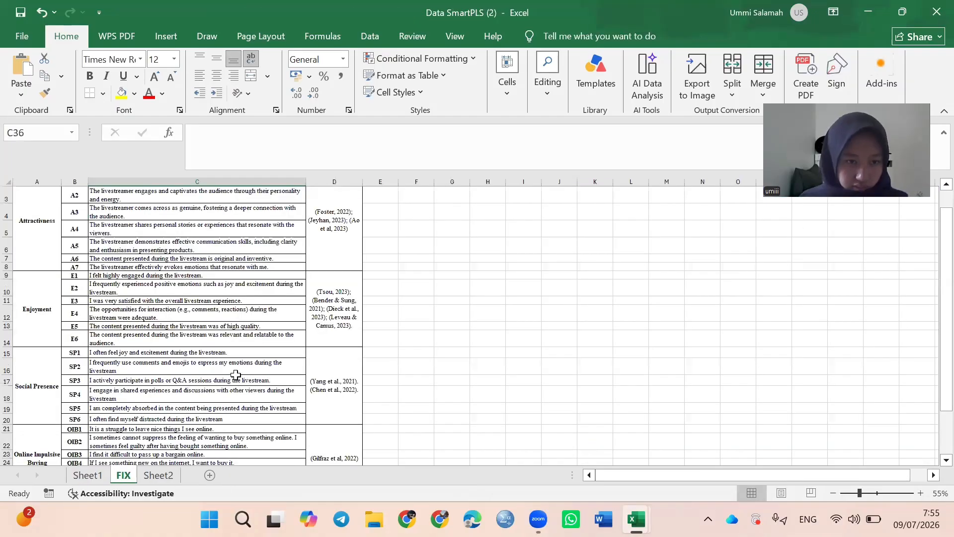
pyautogui.scroll(-3, 242, 375)
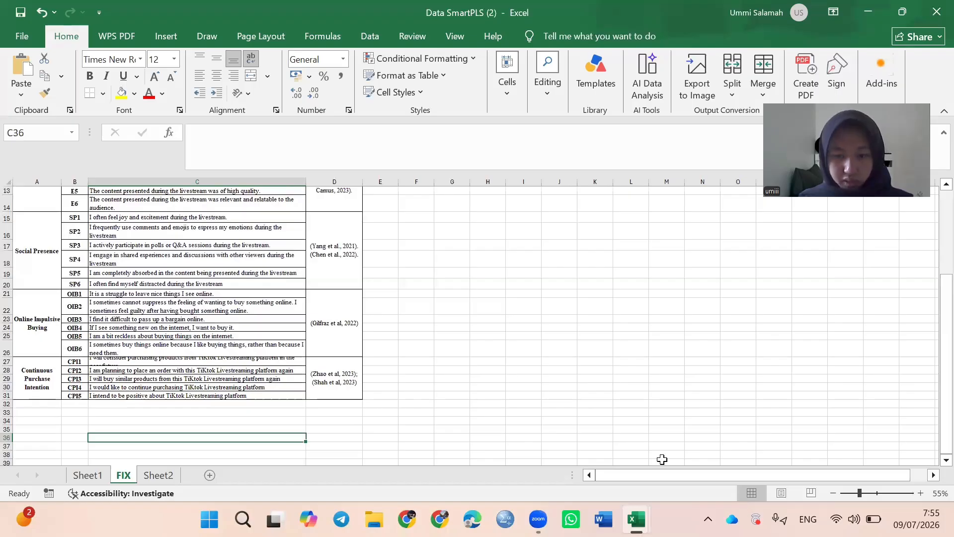
pyautogui.click(557, 446)
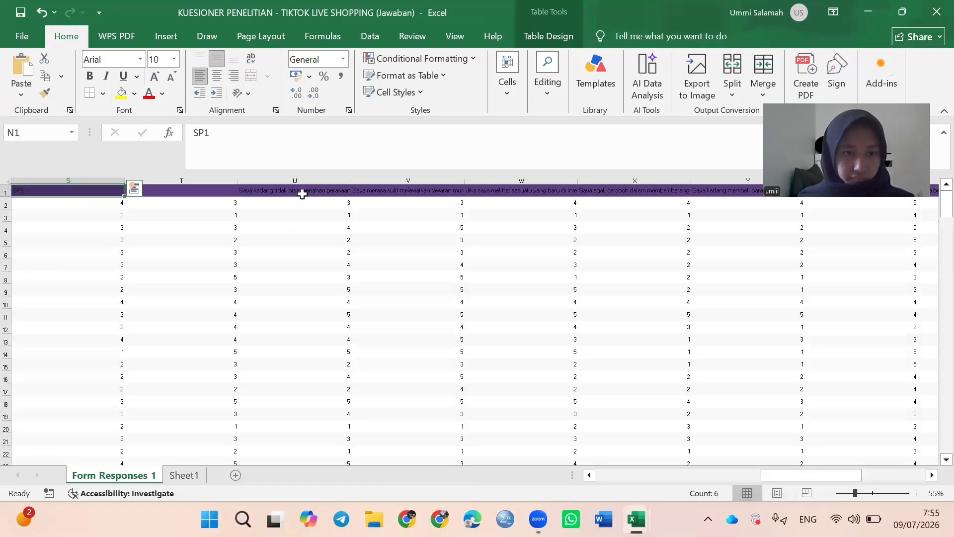
pyautogui.click(301, 192)
pyautogui.click(204, 192)
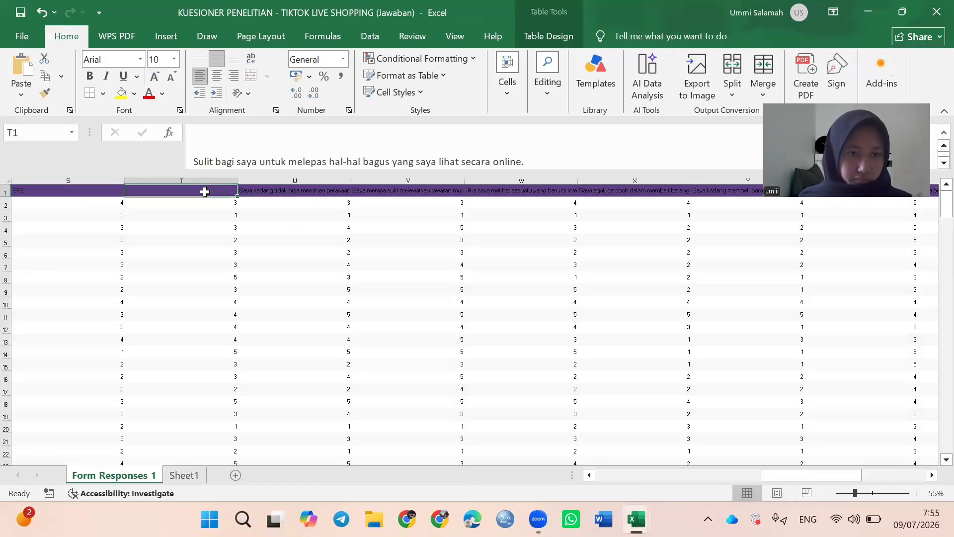
pyautogui.hscroll(-1, 298, 192)
pyautogui.press('Left')
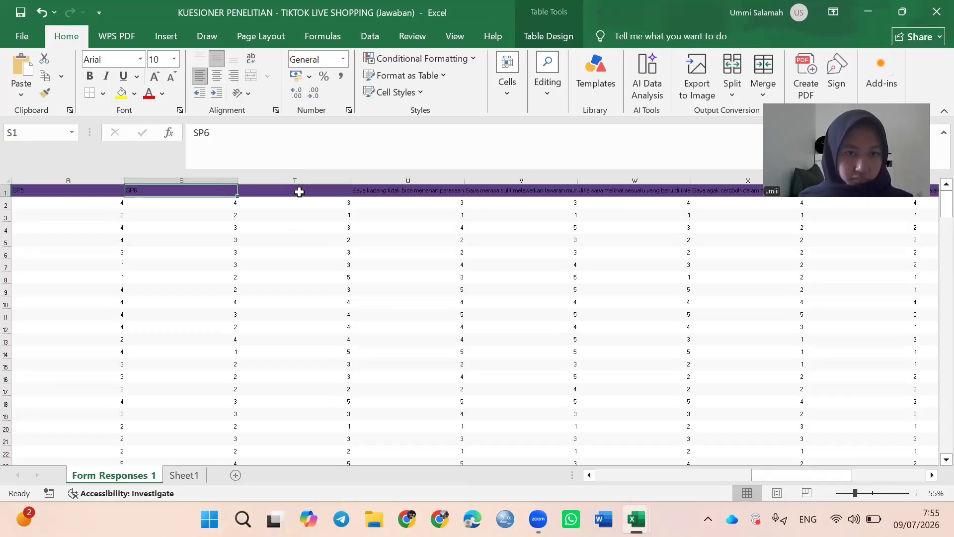
# Replace the header statement in T1 with OIB1 and fill the series across to Y1 with OIB2 to OIB6
pyautogui.press('Right')
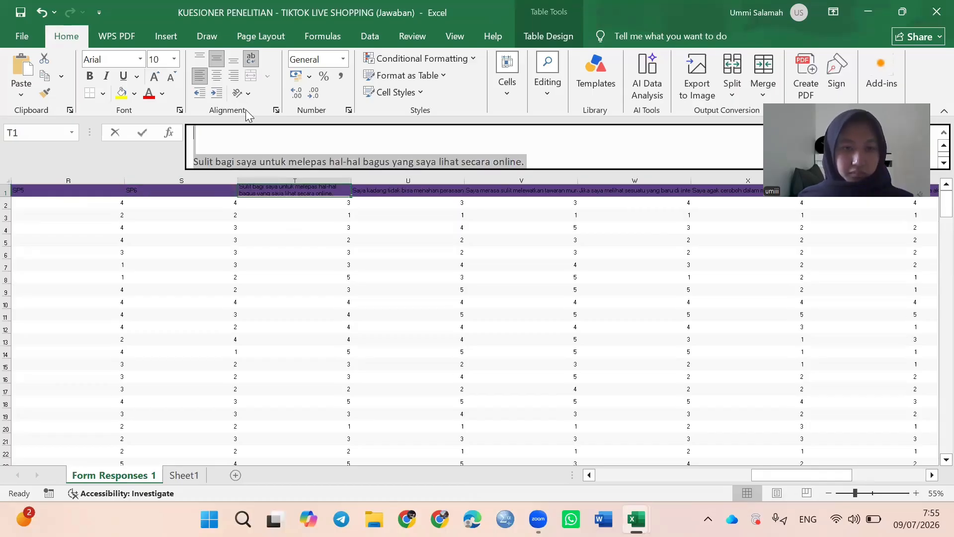
pyautogui.press('BackSpace')
pyautogui.press('capslock')
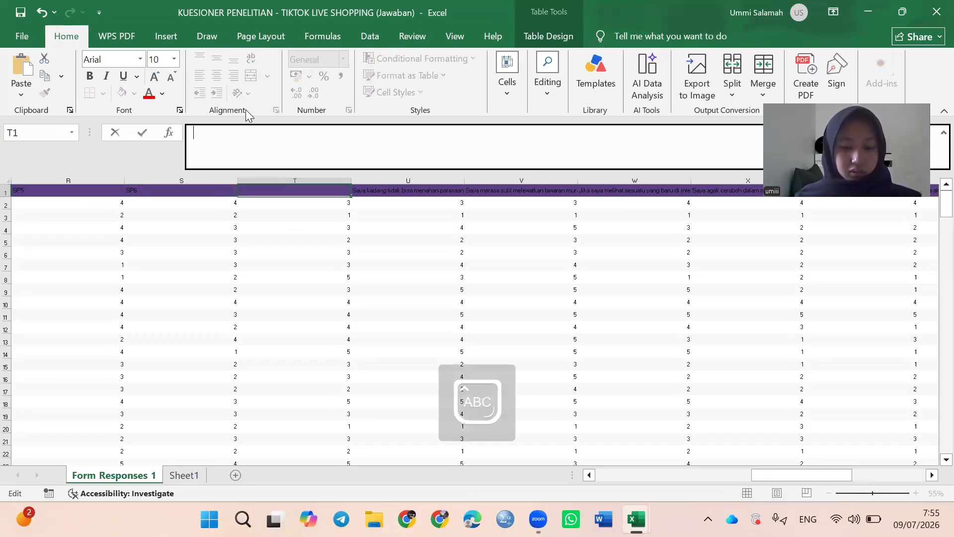
pyautogui.write('OIB 1')
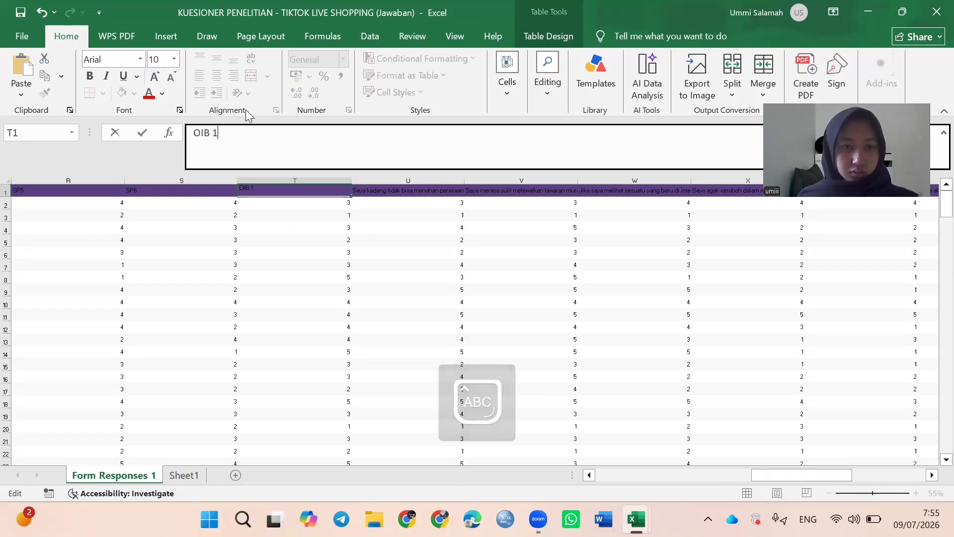
pyautogui.press('Left')
pyautogui.press('BackSpace')
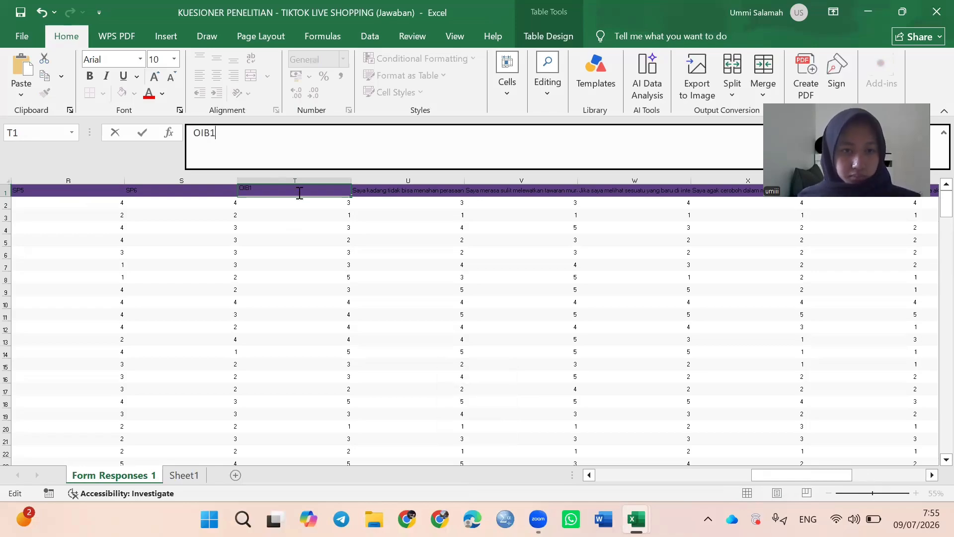
pyautogui.press('capslock')
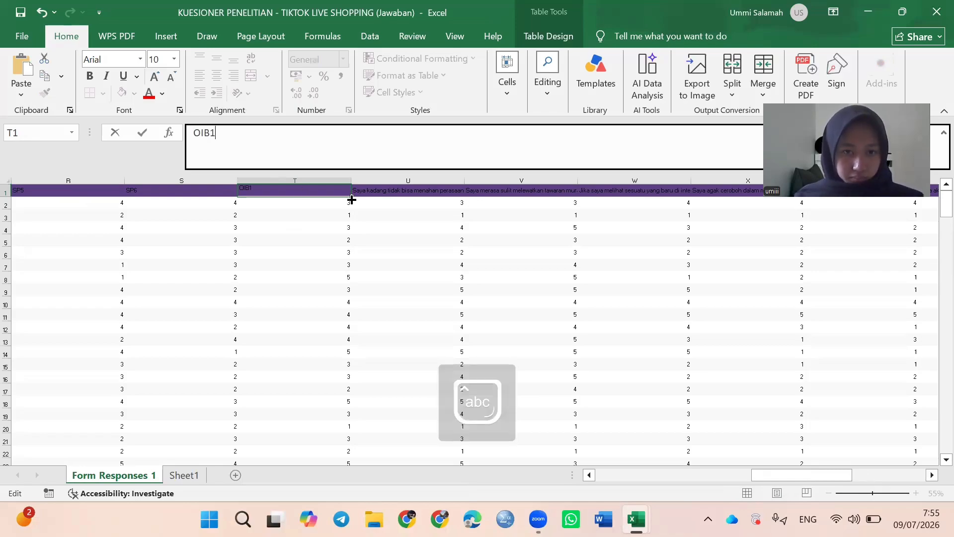
pyautogui.moveTo(351, 198); pyautogui.dragTo(634, 398)
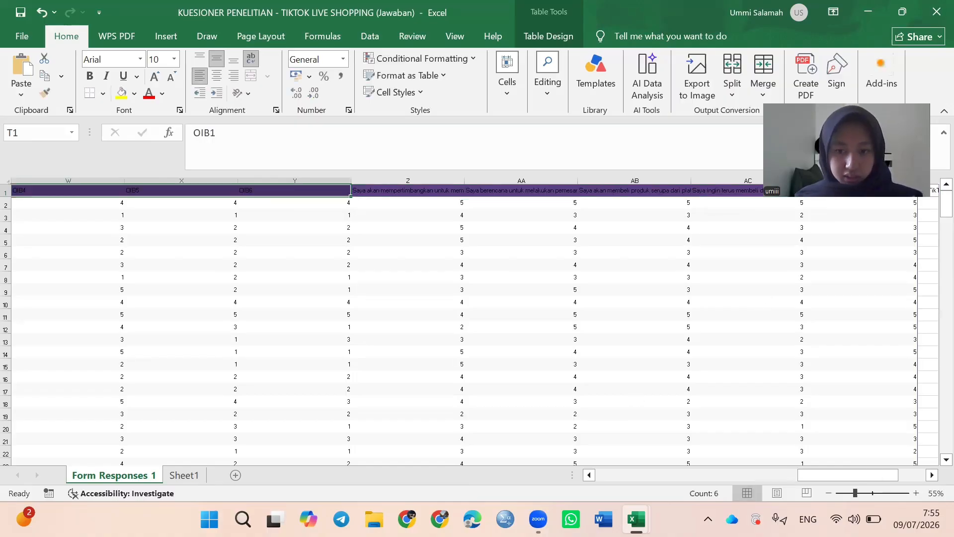
# Check the Continuous Purchase Intention codes on the FIX sheet, and replace the responses workbook's header in T1 with CPI1
pyautogui.click(681, 447)
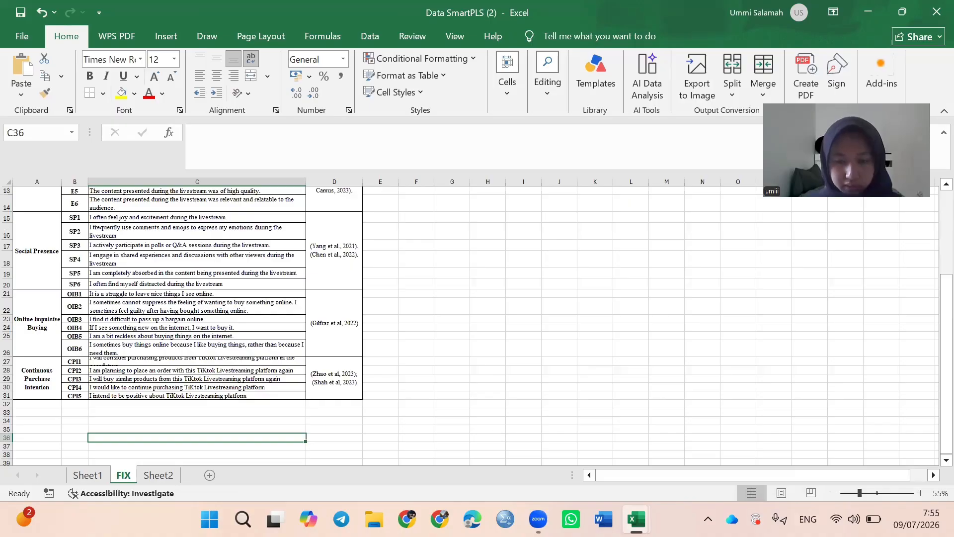
pyautogui.moveTo(636, 518)
pyautogui.click(551, 447)
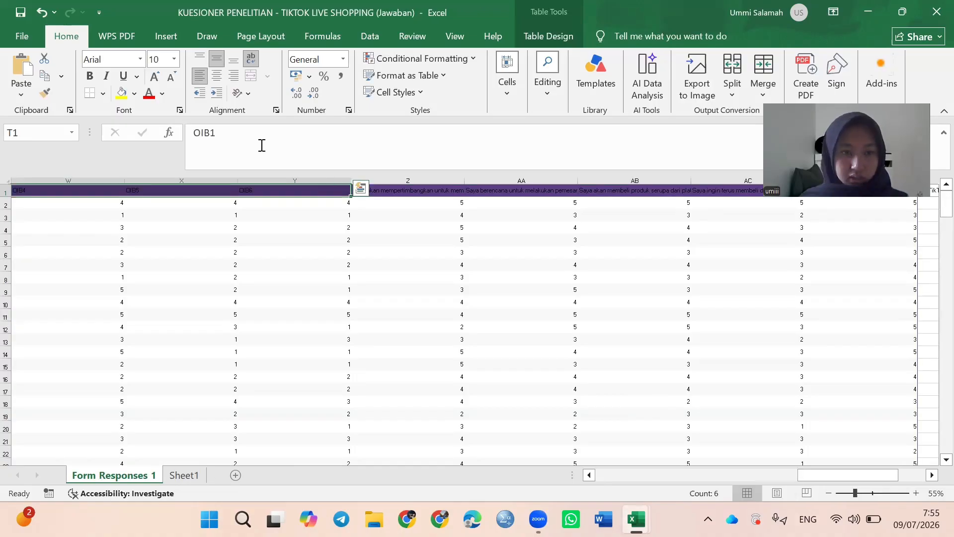
pyautogui.doubleClick(187, 141)
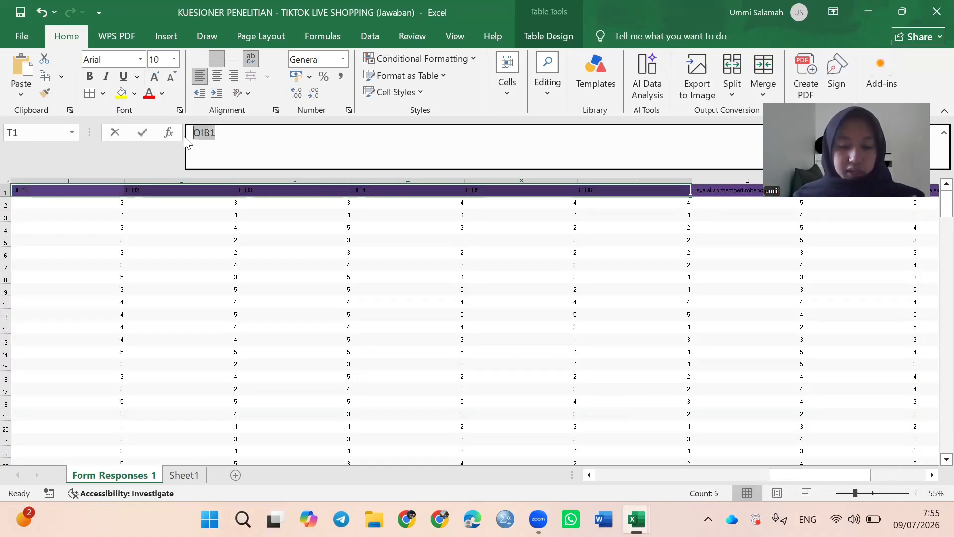
pyautogui.press('capslock')
pyautogui.write('CP')
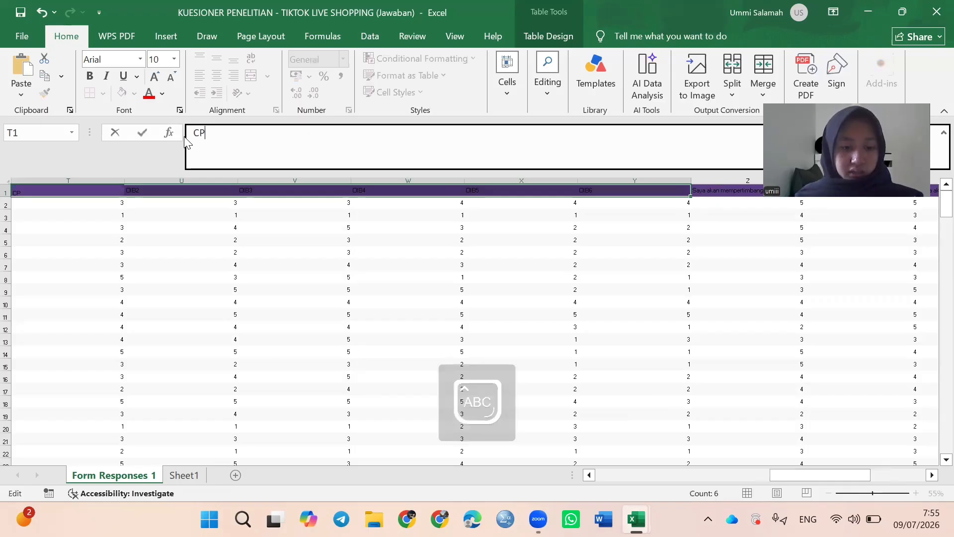
pyautogui.write('I 1')
pyautogui.press('capslock')
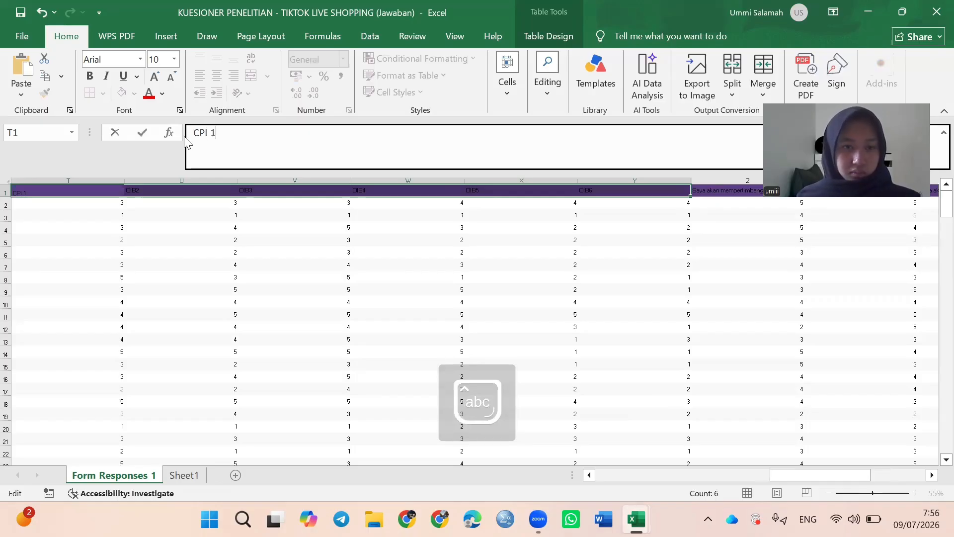
pyautogui.press('BackSpace')
pyautogui.press('BackSpace')
pyautogui.write('1')
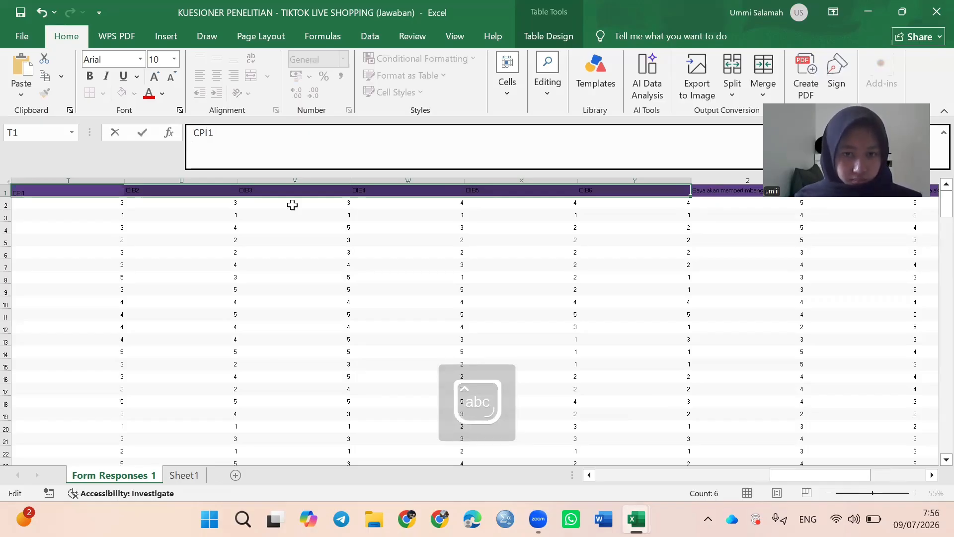
pyautogui.hscroll(2, 489, 196)
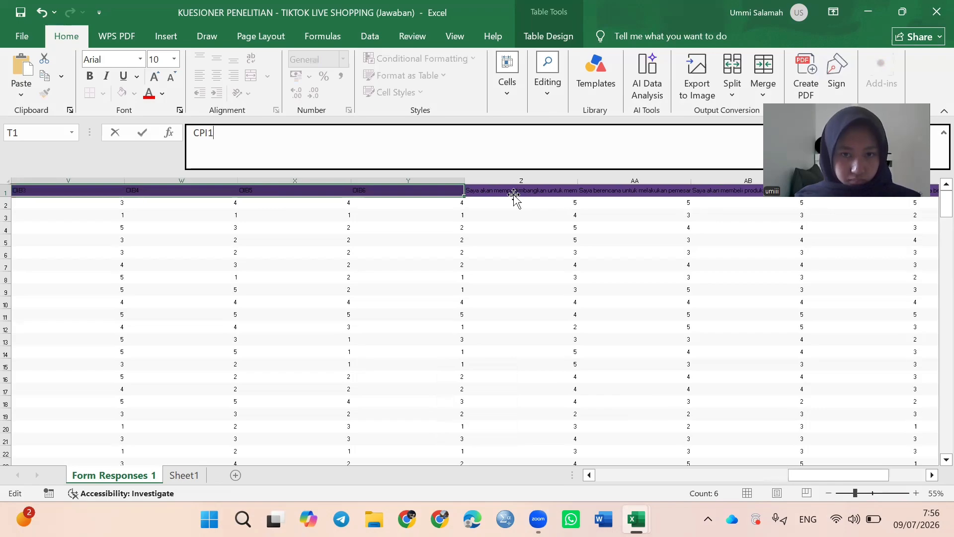
pyautogui.click(514, 196)
pyautogui.click(440, 194)
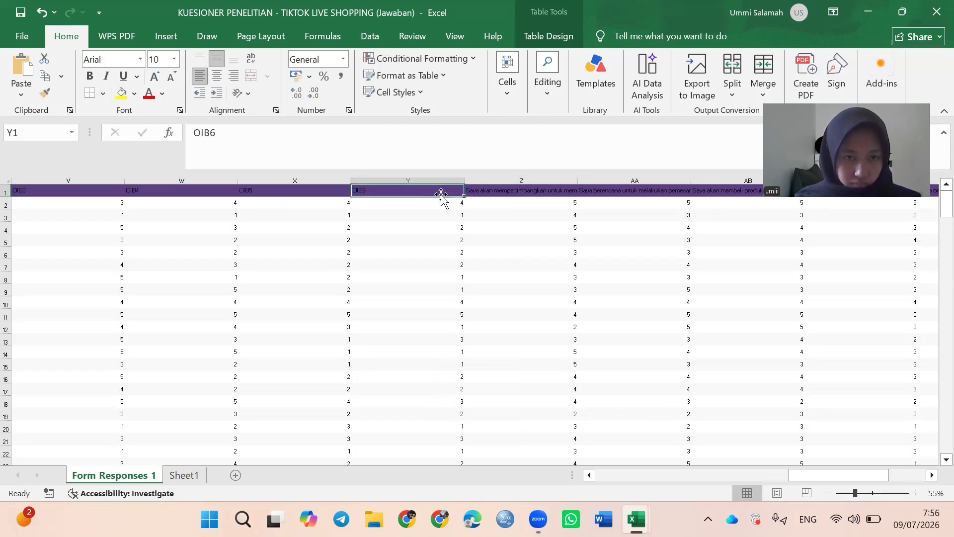
# Replace the header statement in Z1 with CPI1 and fill the series across the header row to AD1
pyautogui.press('Right')
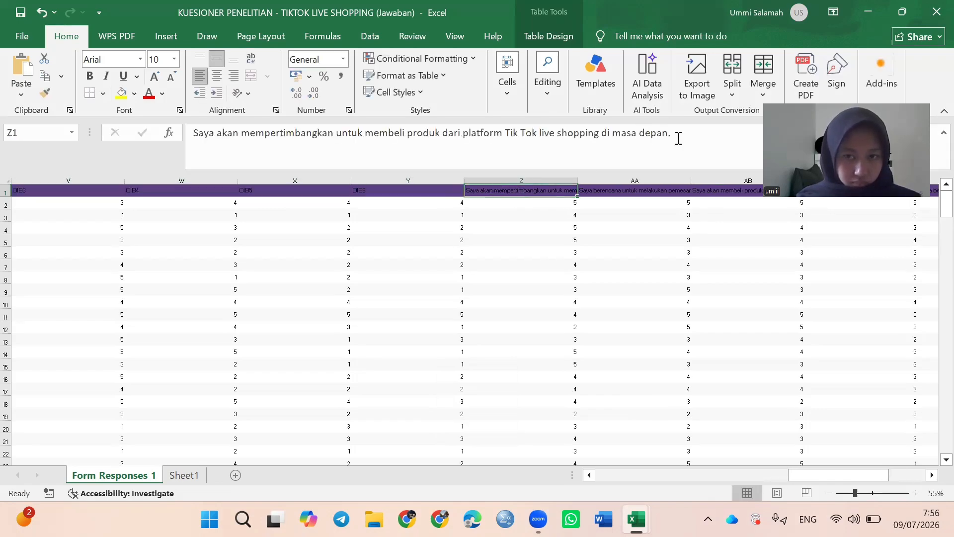
pyautogui.hscroll(-3, 384, 270)
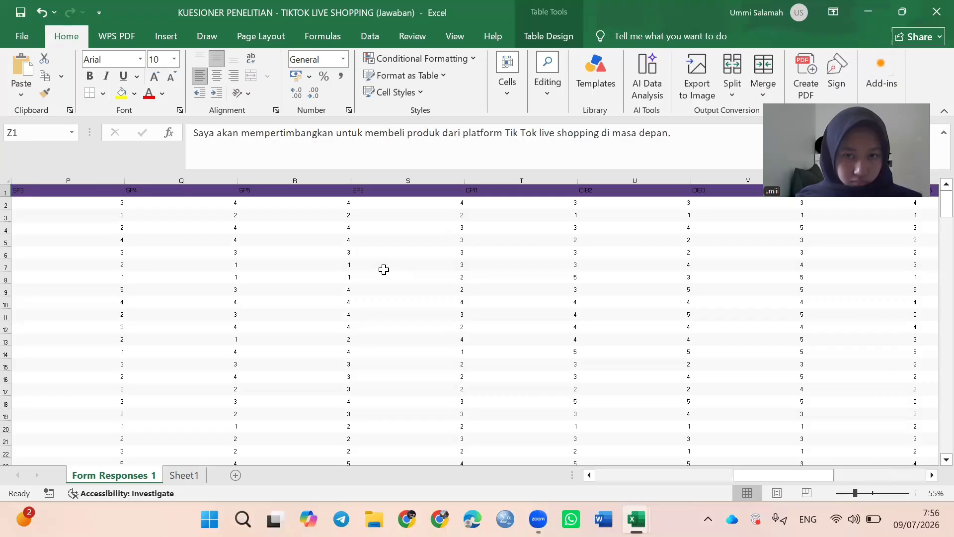
pyautogui.hscroll(1, 384, 270)
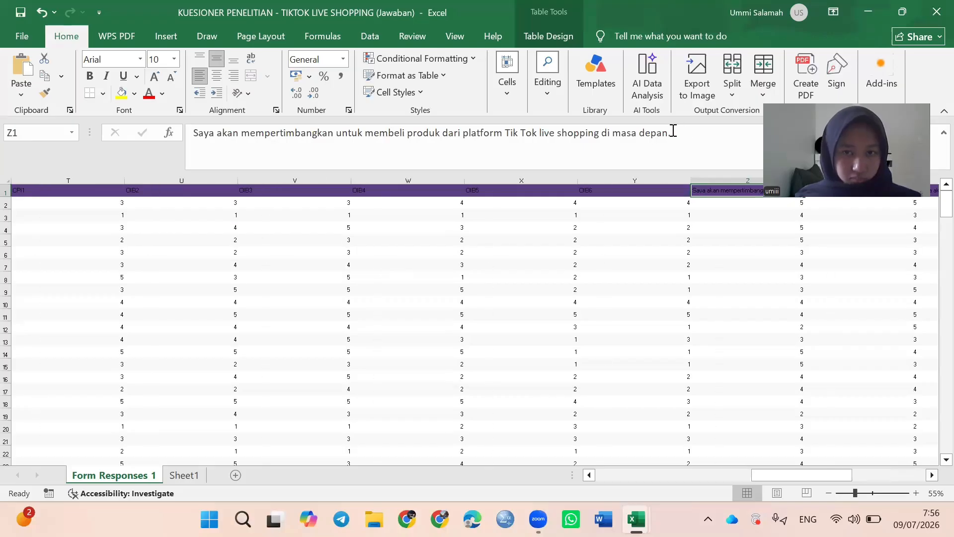
pyautogui.moveTo(673, 132); pyautogui.dragTo(185, 137)
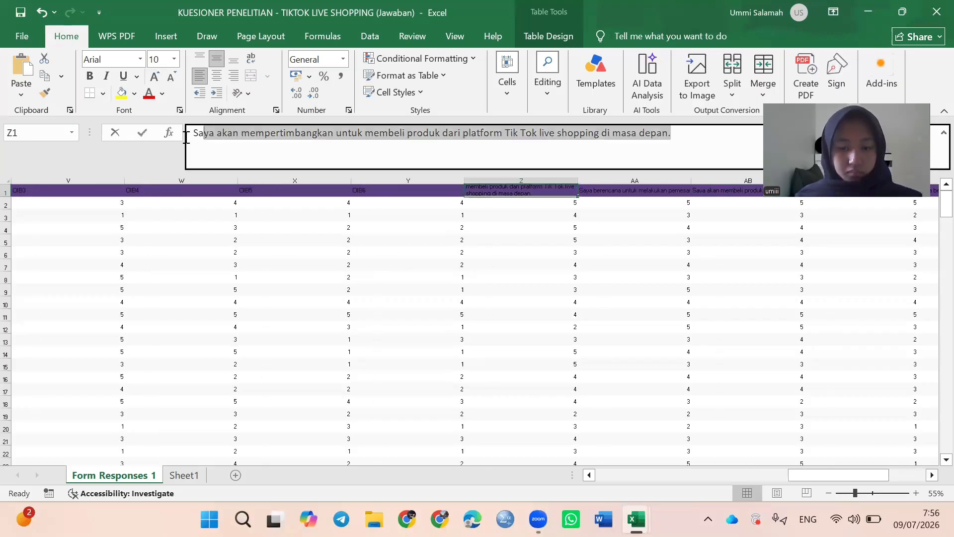
pyautogui.press('BackSpace')
pyautogui.press('capslock')
pyautogui.write('C')
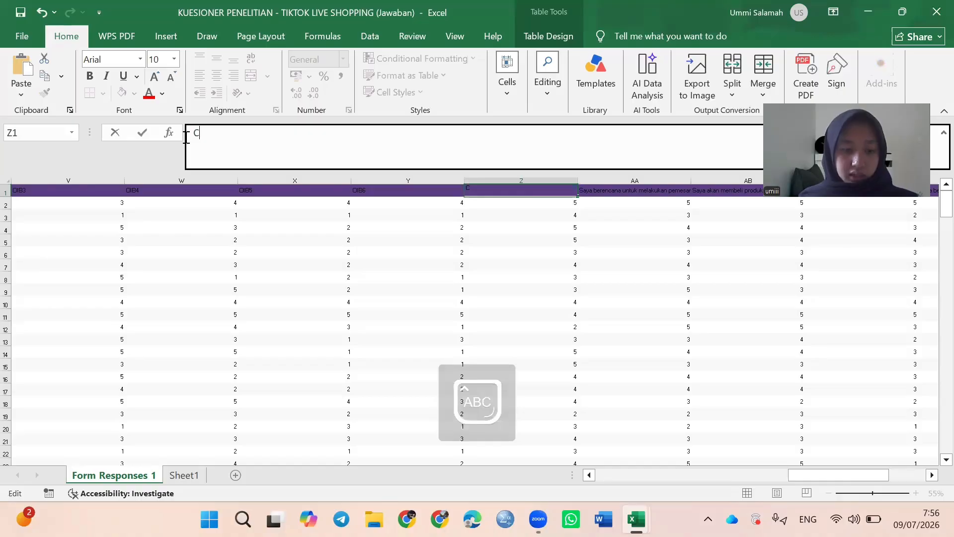
pyautogui.write('PI1')
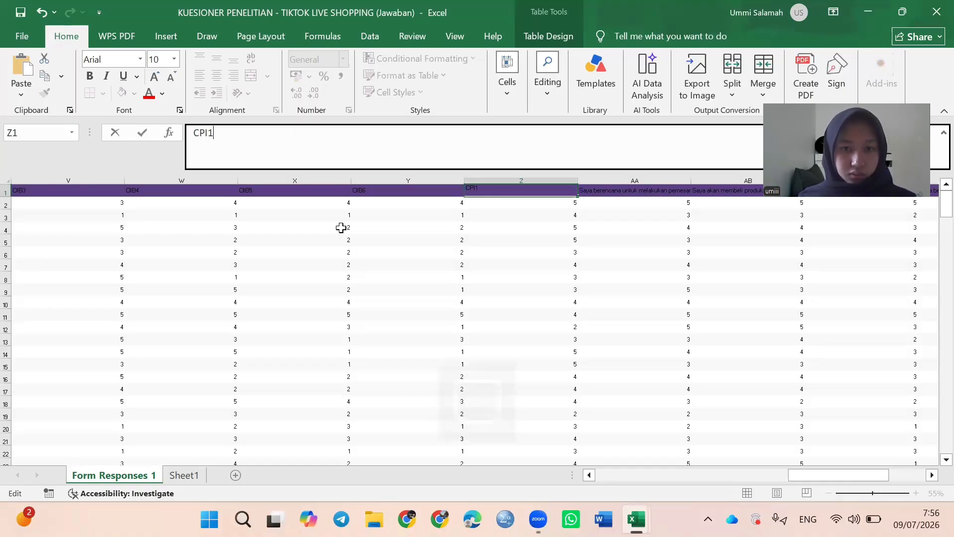
pyautogui.hscroll(3, 250, 211)
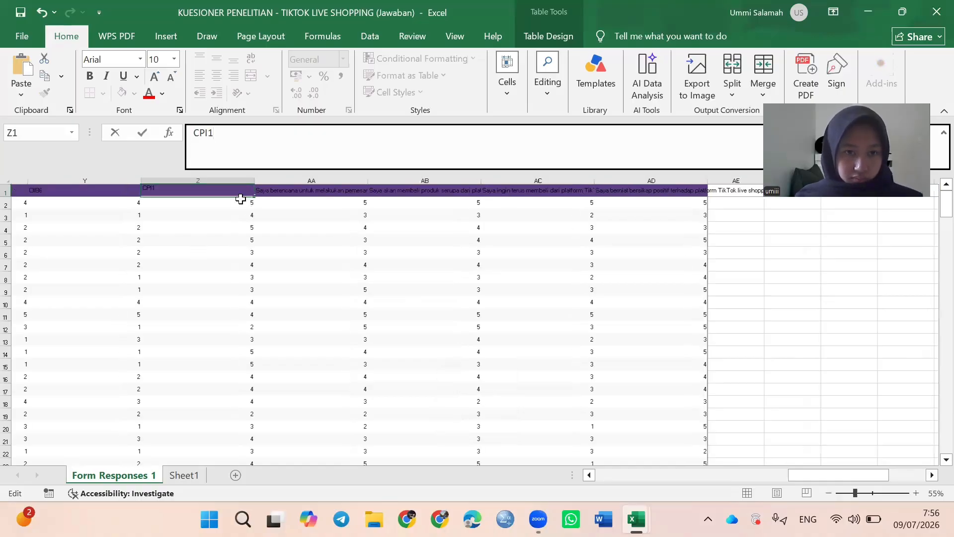
pyautogui.hscroll(1, 237, 195)
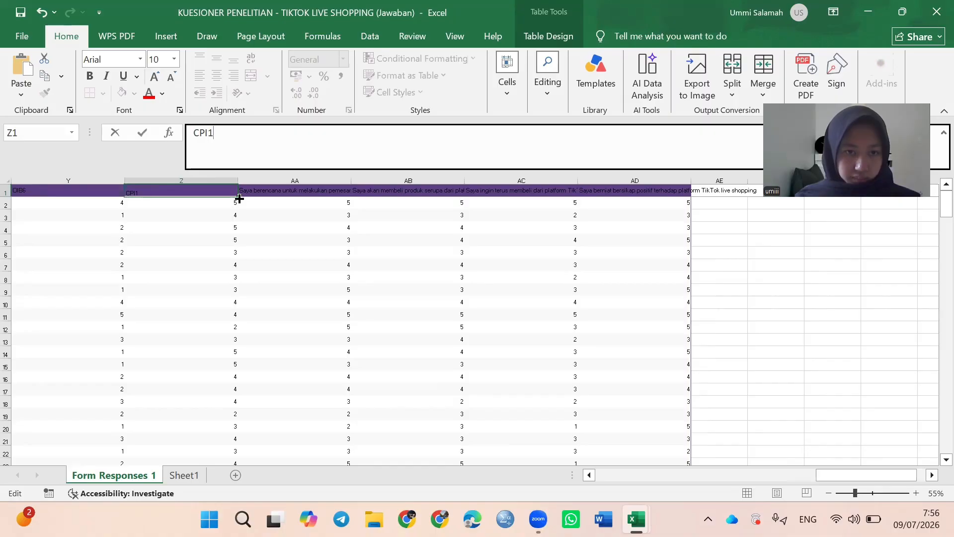
pyautogui.press('Return')
pyautogui.moveTo(450, 193); pyautogui.dragTo(652, 198)
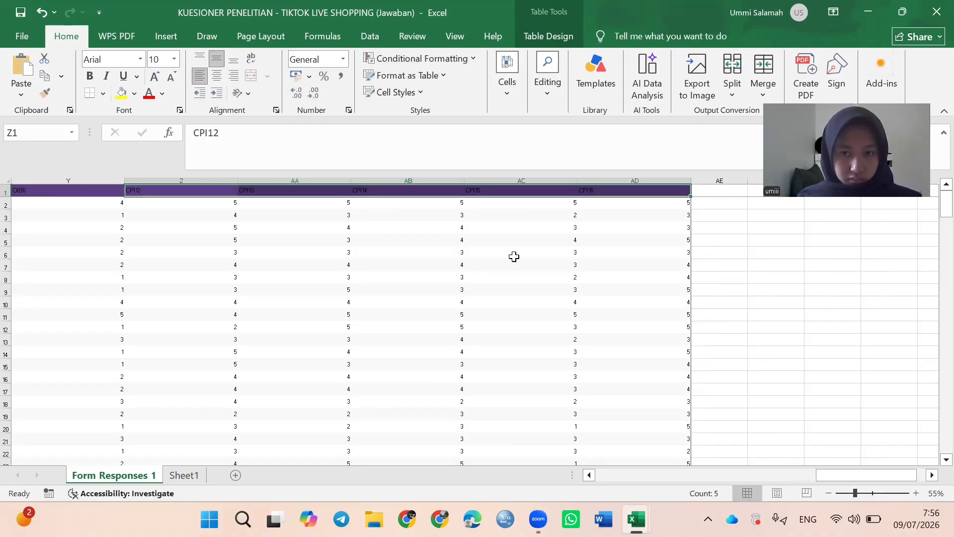
# Try to shorten the header in Z1 to CPI1 by removing its trailing 2
pyautogui.hscroll(-3, 514, 256)
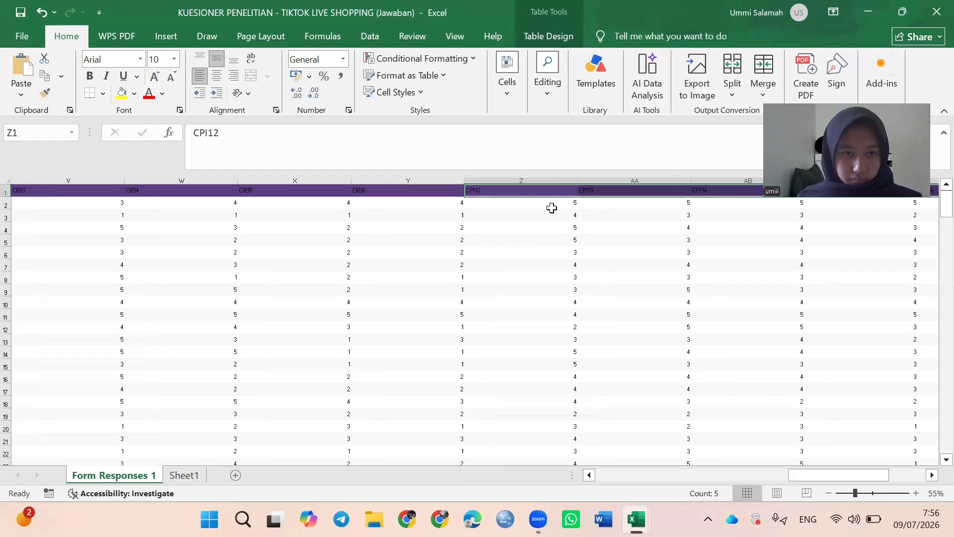
pyautogui.click(300, 134)
pyautogui.press('BackSpace')
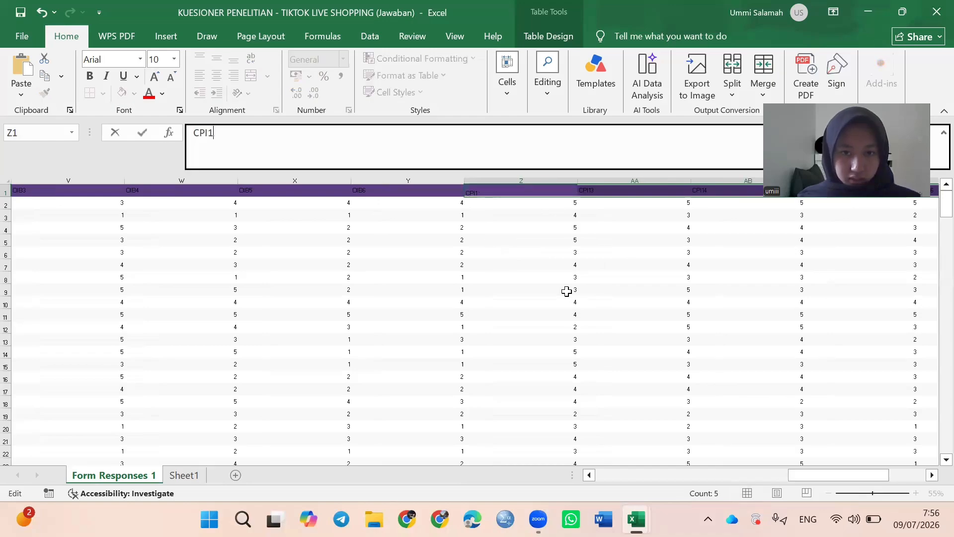
pyautogui.hscroll(1, 447, 192)
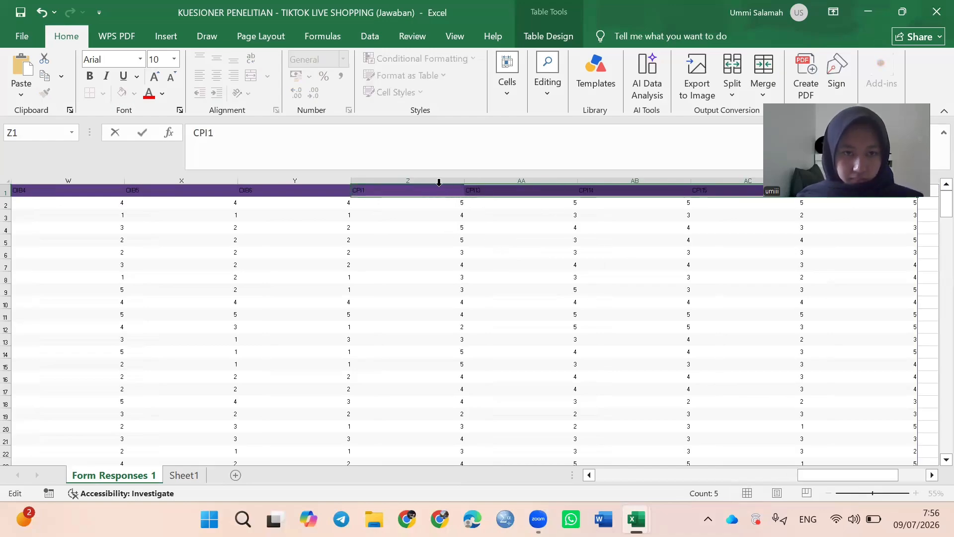
pyautogui.press('Escape')
pyautogui.click(439, 182)
pyautogui.click(439, 182)
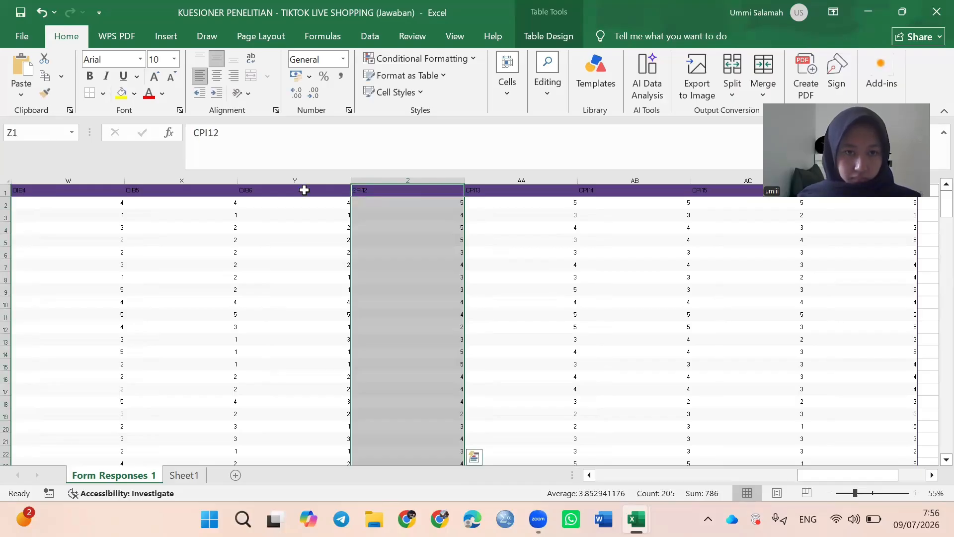
# Try to replace the whole header in Z1 with a newly entered CPI1
pyautogui.click(334, 190)
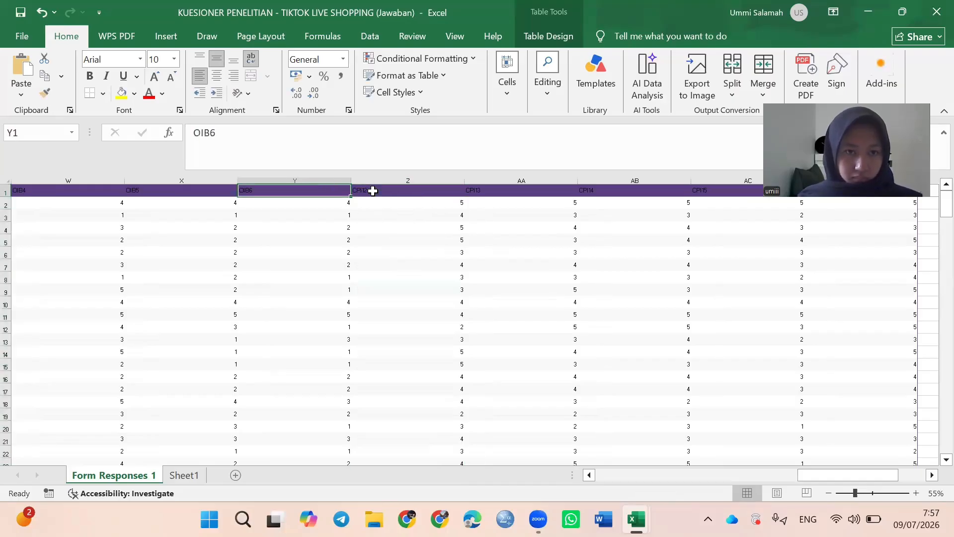
pyautogui.click(373, 191)
pyautogui.click(222, 135)
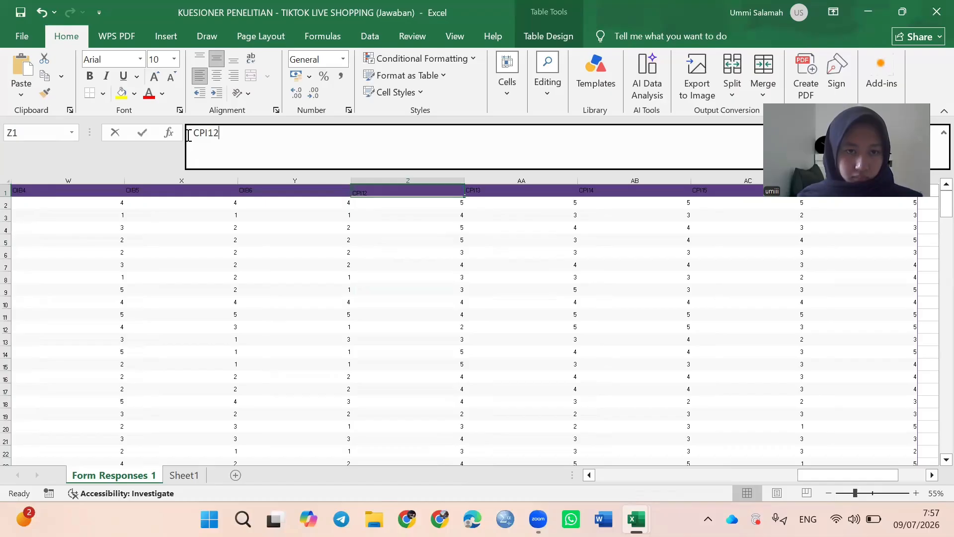
pyautogui.doubleClick(188, 135)
pyautogui.write('C')
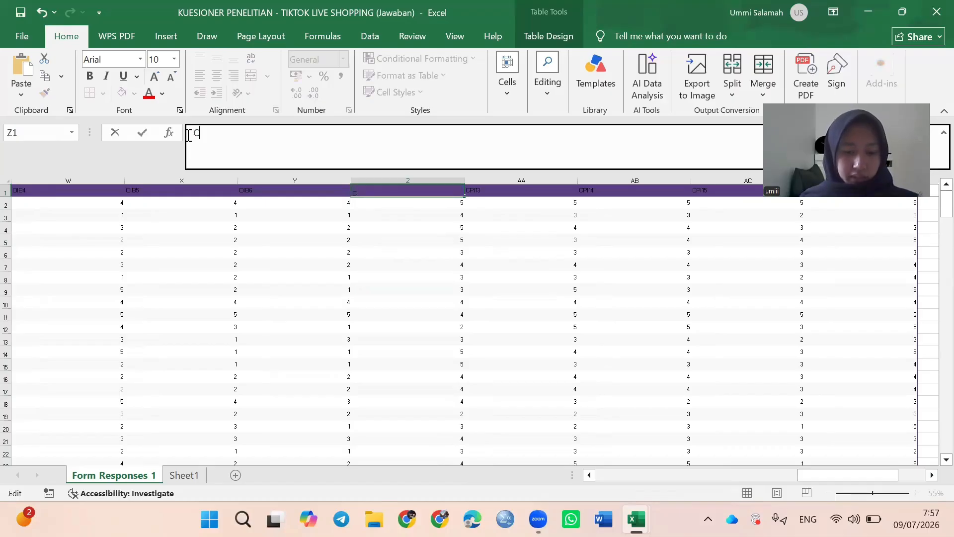
pyautogui.write('PI1')
pyautogui.click(303, 244)
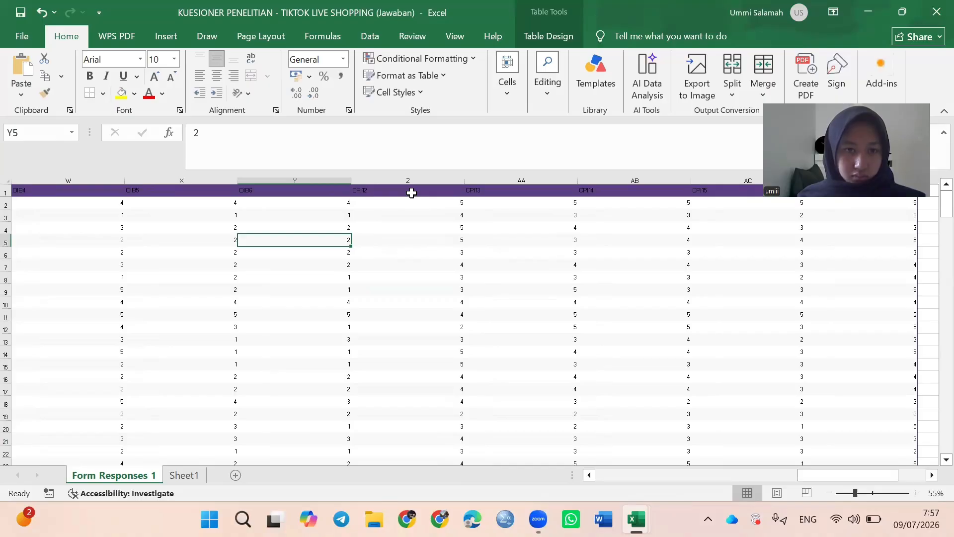
# Try once more to delete the trailing 2 from the header in Z1 so that it reads CPI1
pyautogui.click(411, 193)
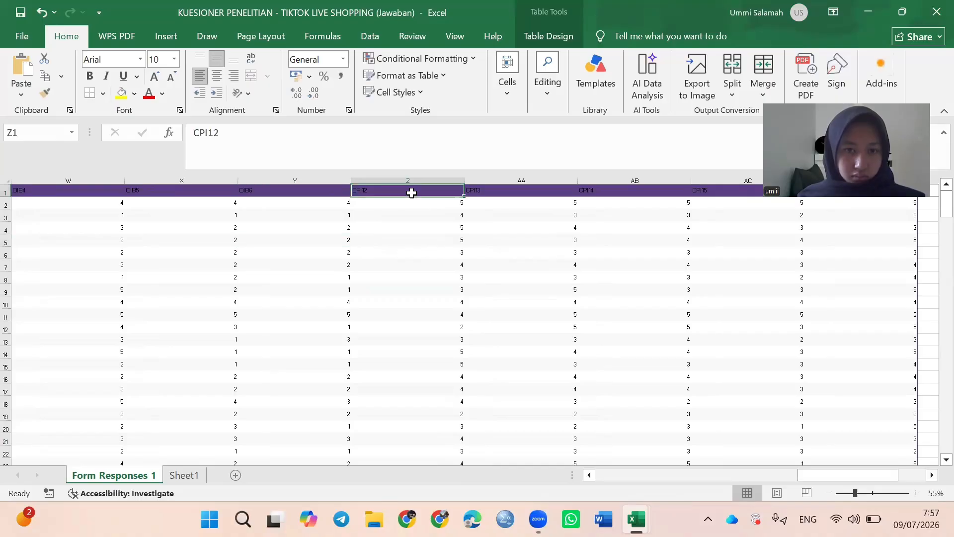
pyautogui.click(218, 133)
pyautogui.press('BackSpace')
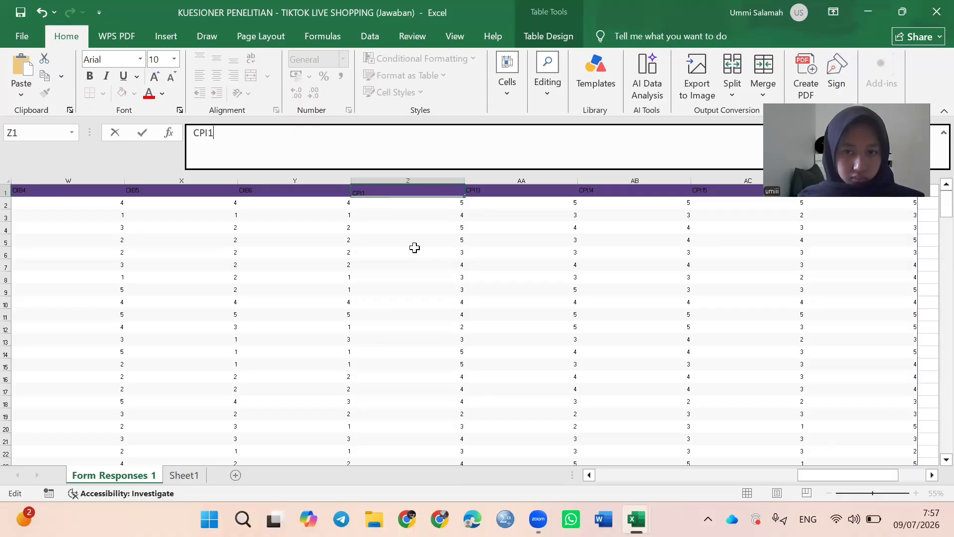
pyautogui.hscroll(5, 611, 236)
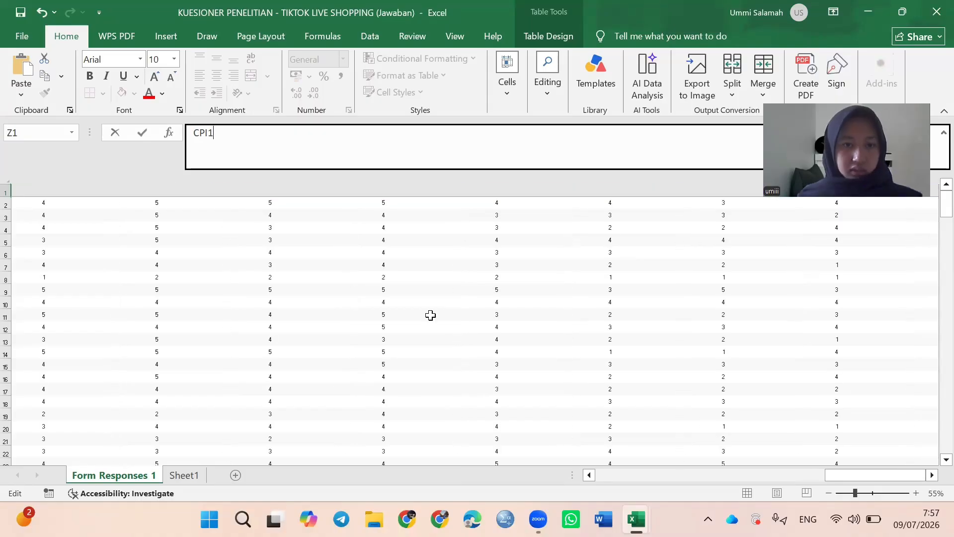
pyautogui.click(430, 315)
# Start saving a copy of the responses workbook in the Telegram Desktop folder and open the choice of file formats
pyautogui.hscroll(-5, 430, 315)
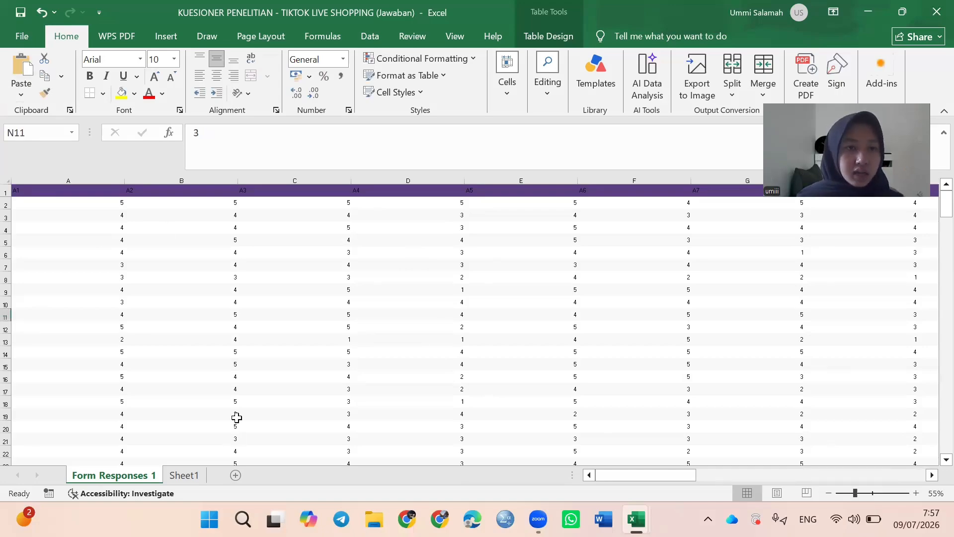
pyautogui.click(23, 34)
pyautogui.click(57, 281)
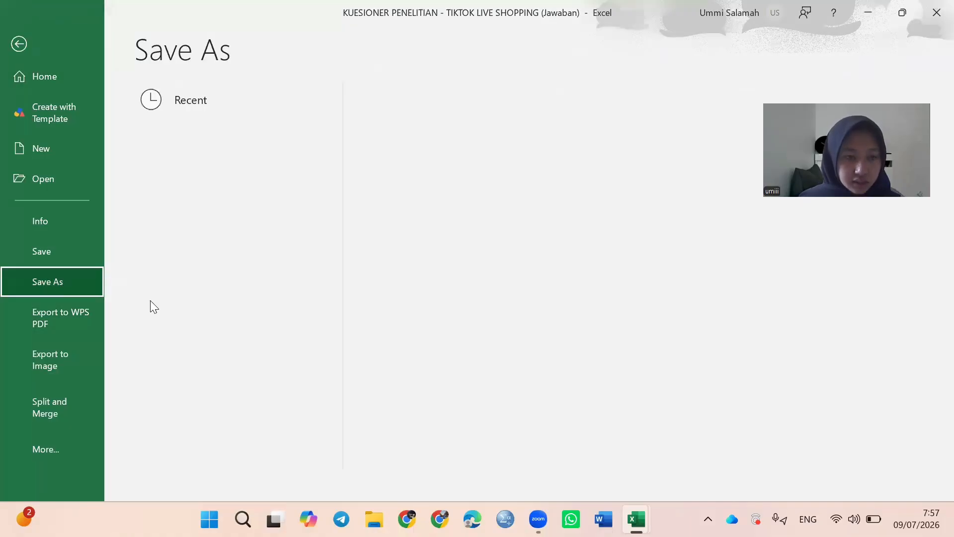
pyautogui.click(187, 375)
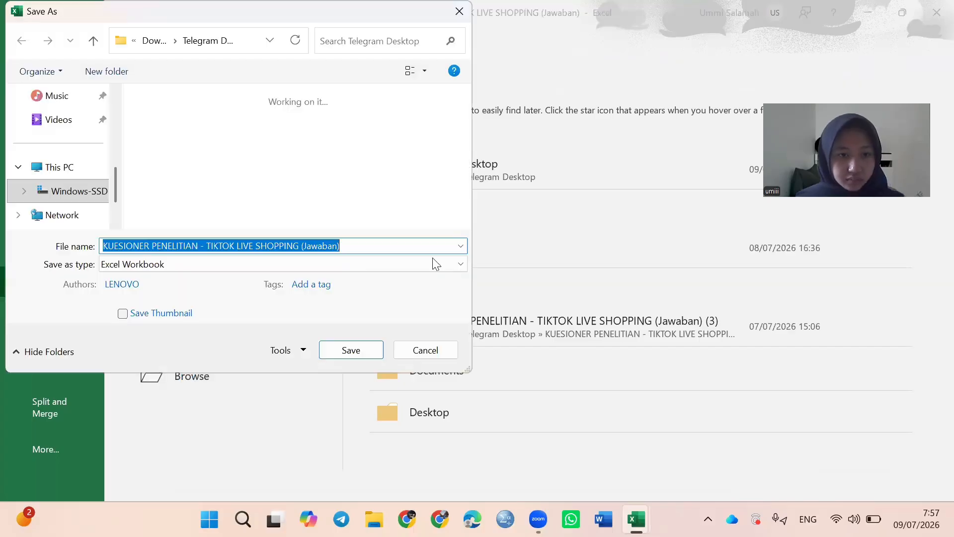
pyautogui.click(460, 264)
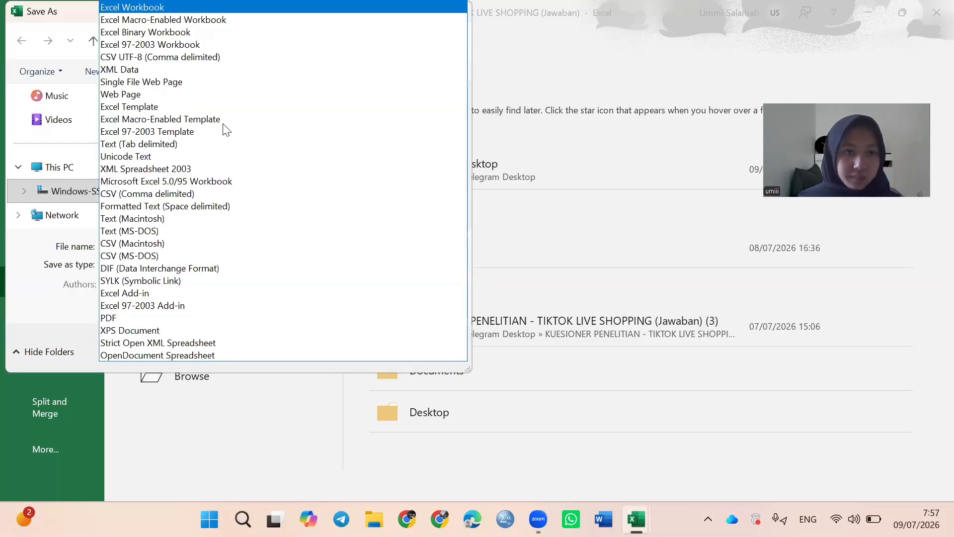
# Save only the active sheet as a CSV UTF-8 (Comma delimited) file, replacing the existing file of the same name
pyautogui.click(138, 56)
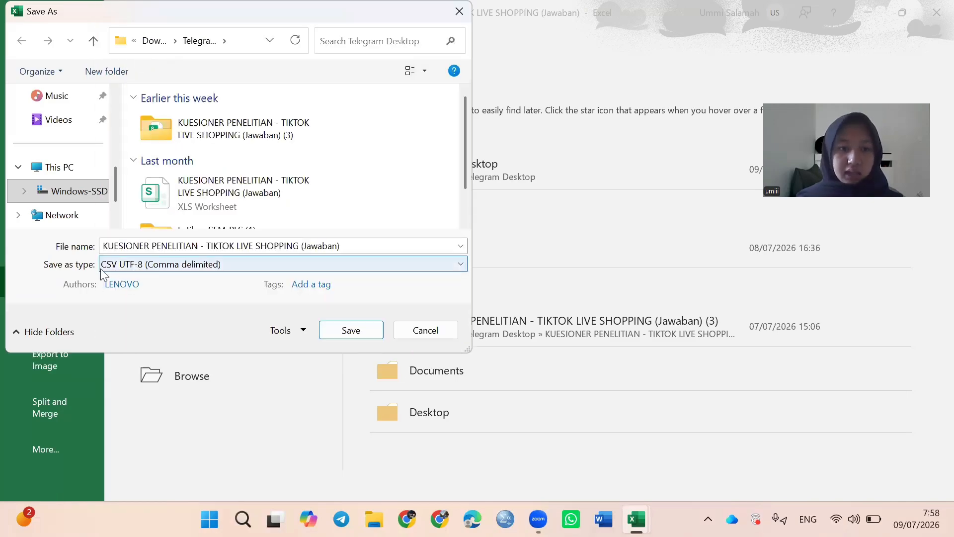
pyautogui.click(341, 330)
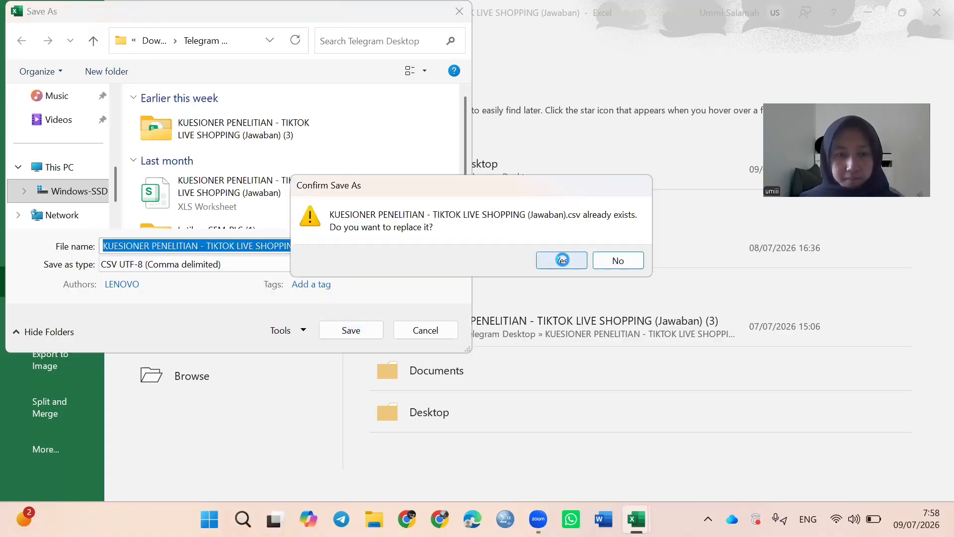
pyautogui.click(562, 261)
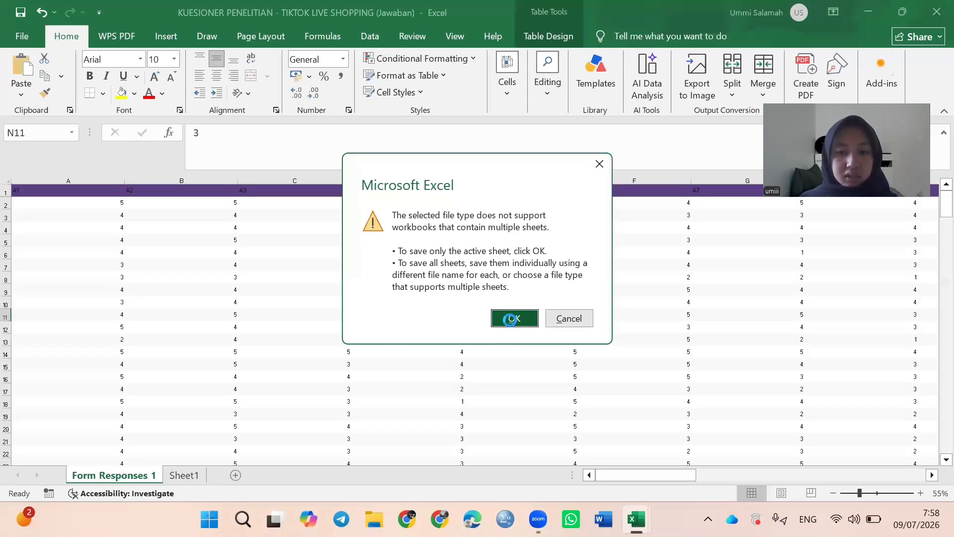
pyautogui.click(510, 319)
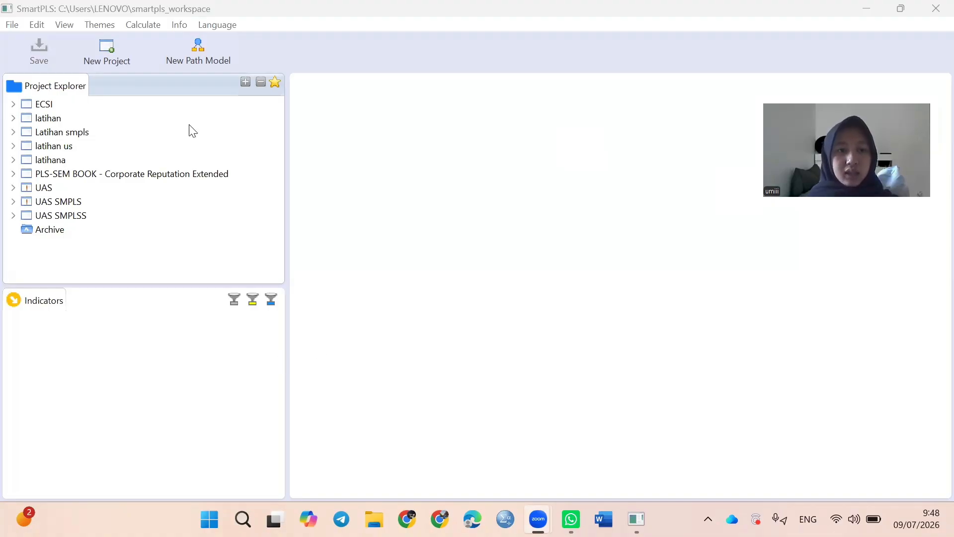
# Create a new SmartPLS project named UAS RISET PASAR
pyautogui.click(112, 56)
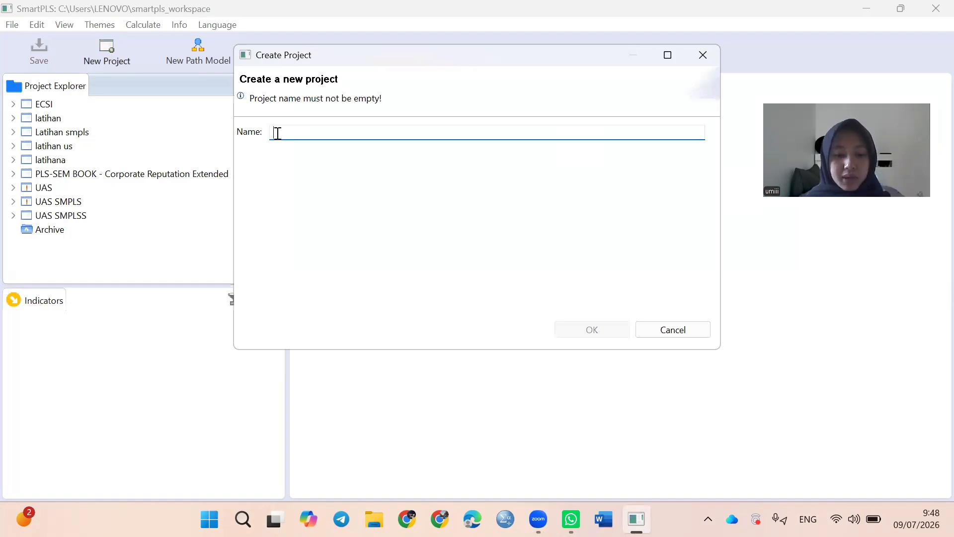
pyautogui.press('capslock')
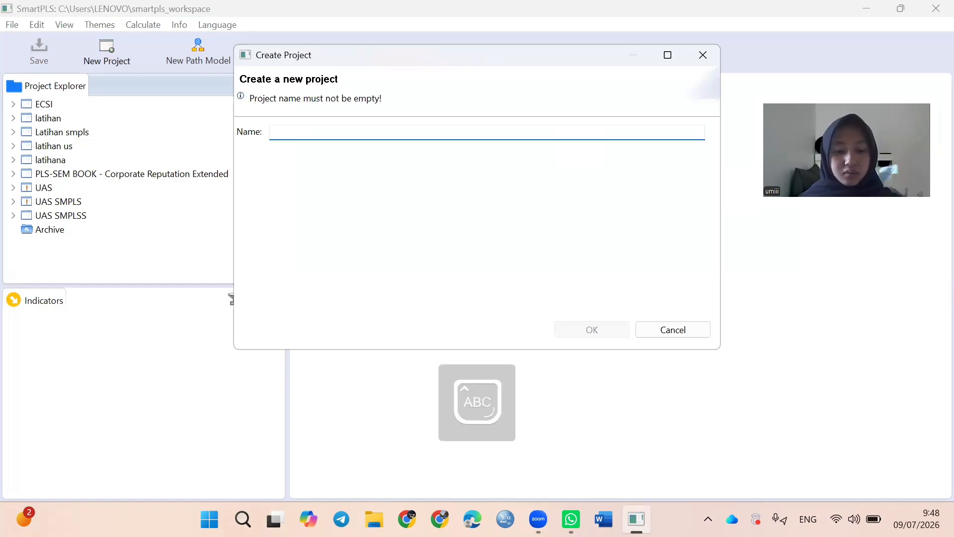
pyautogui.write('UAS R')
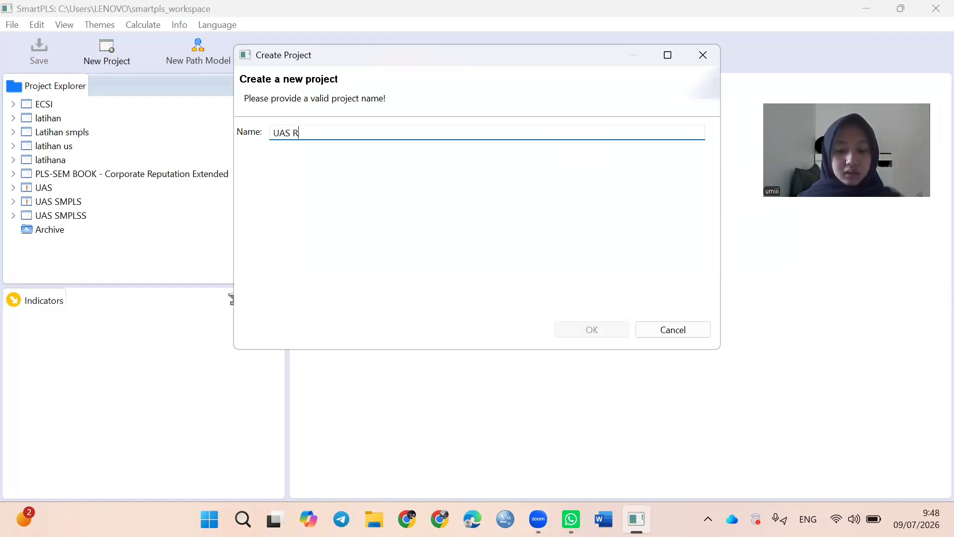
pyautogui.write('ISET PAS')
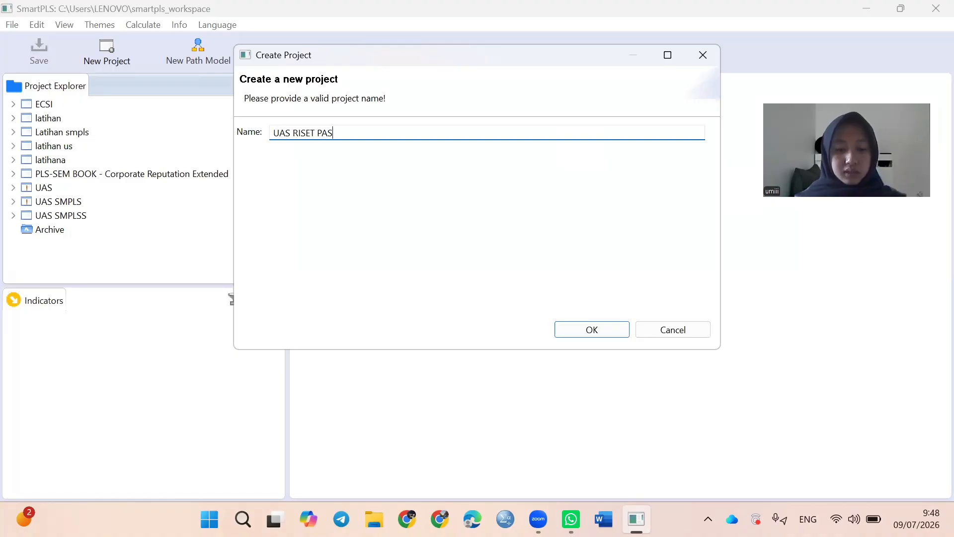
pyautogui.write('AR')
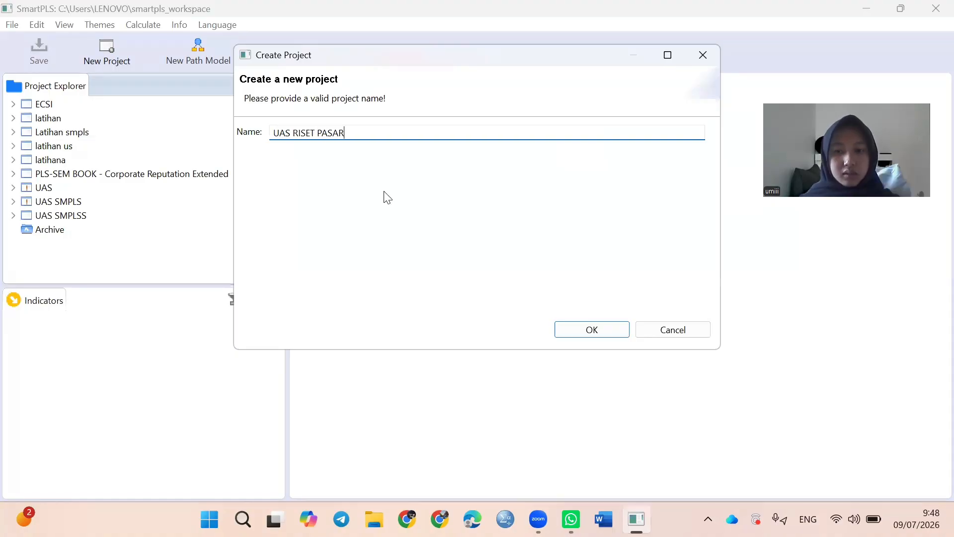
pyautogui.click(598, 328)
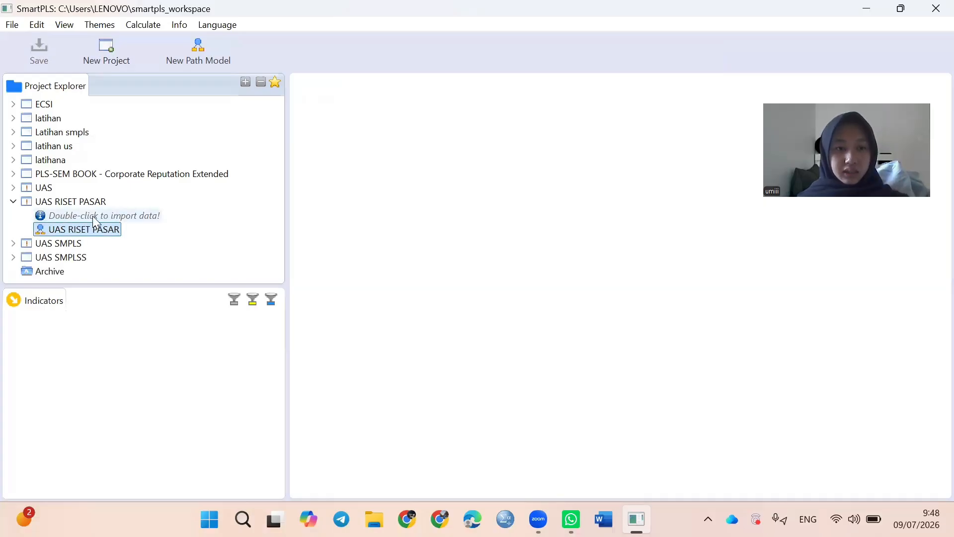
# Import the data file KUESIONER PENELITIAN - TIKTOK LIVE SHOPPING (Jawaban) (1).csv from Downloads into the UAS RISET PASAR project
pyautogui.doubleClick(93, 215)
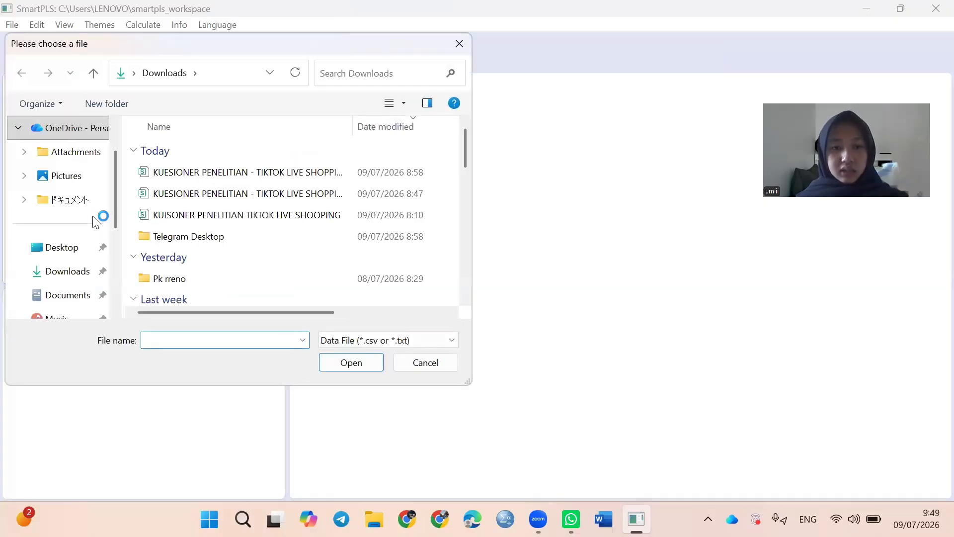
pyautogui.click(282, 171)
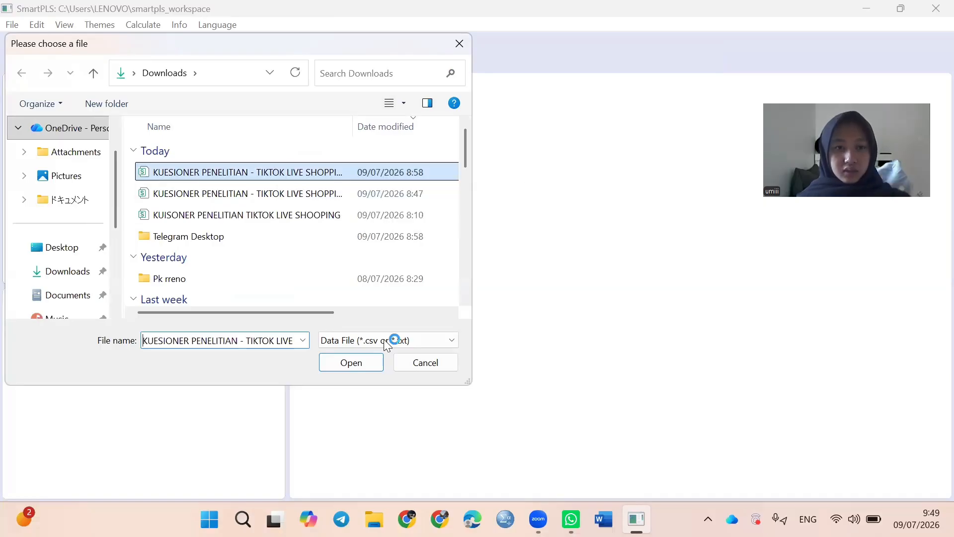
pyautogui.click(352, 367)
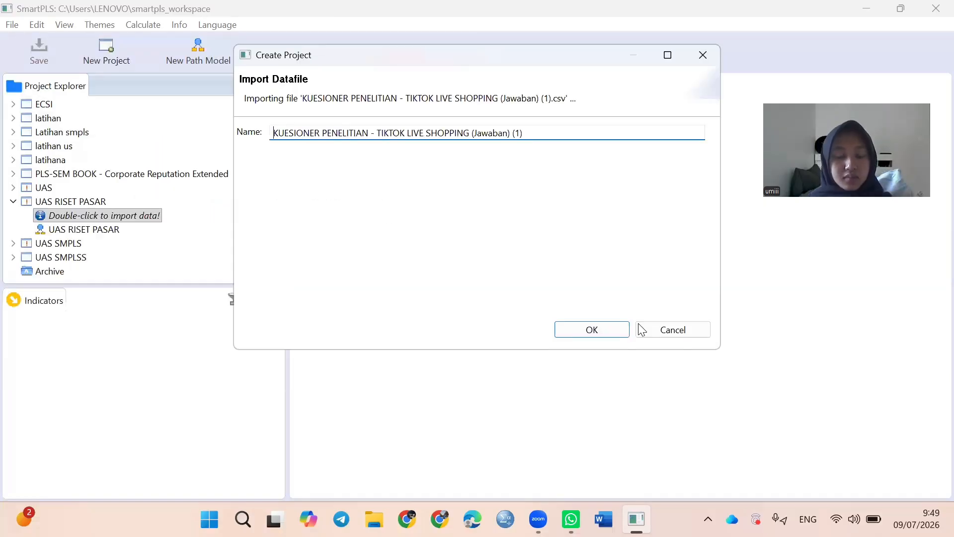
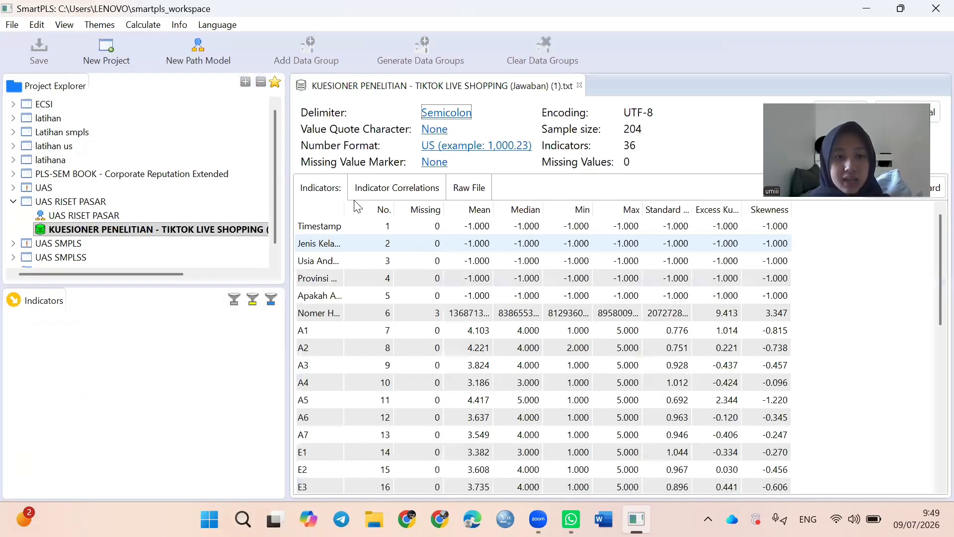
# Open the UAS RISET PASAR path model and place five latent variables, three in a rough column and two in a row beside the middle one
pyautogui.click(75, 217)
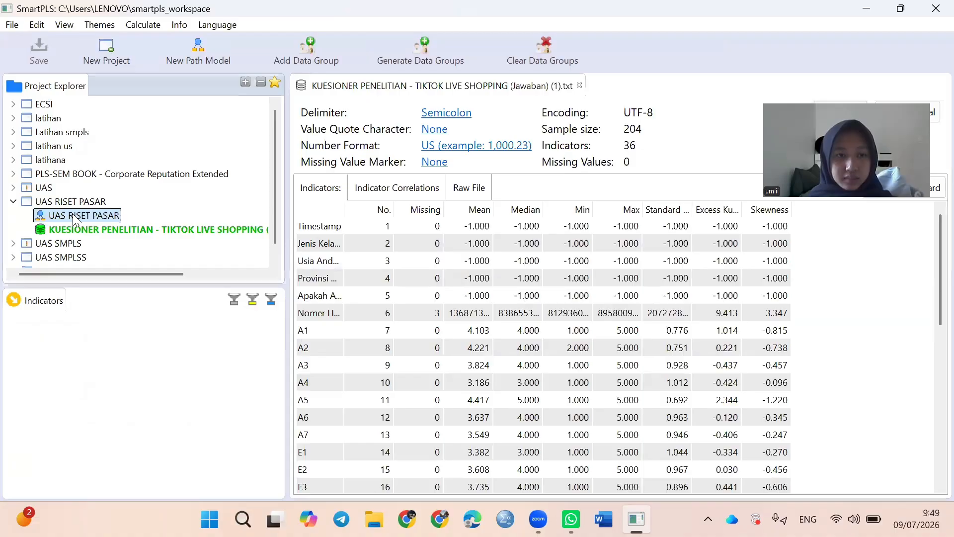
pyautogui.doubleClick(74, 218)
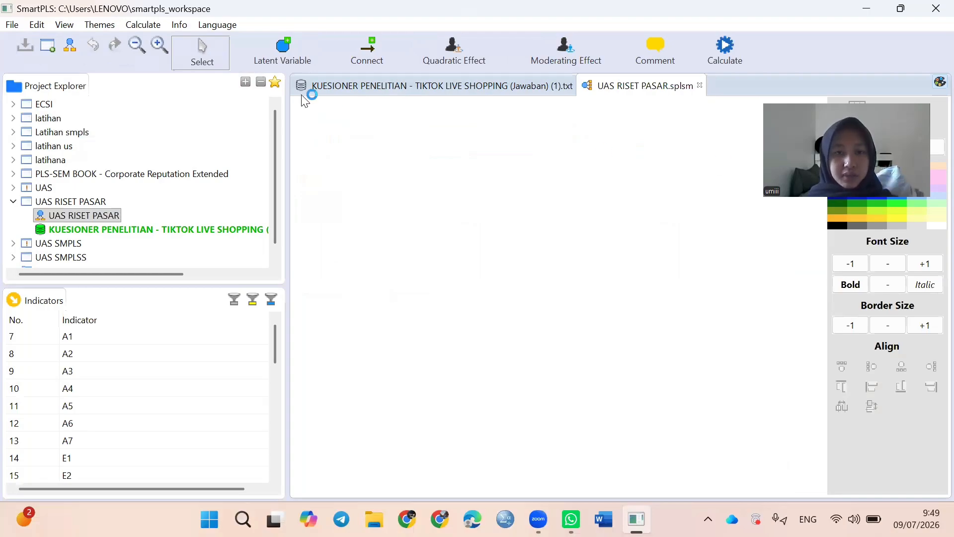
pyautogui.click(296, 54)
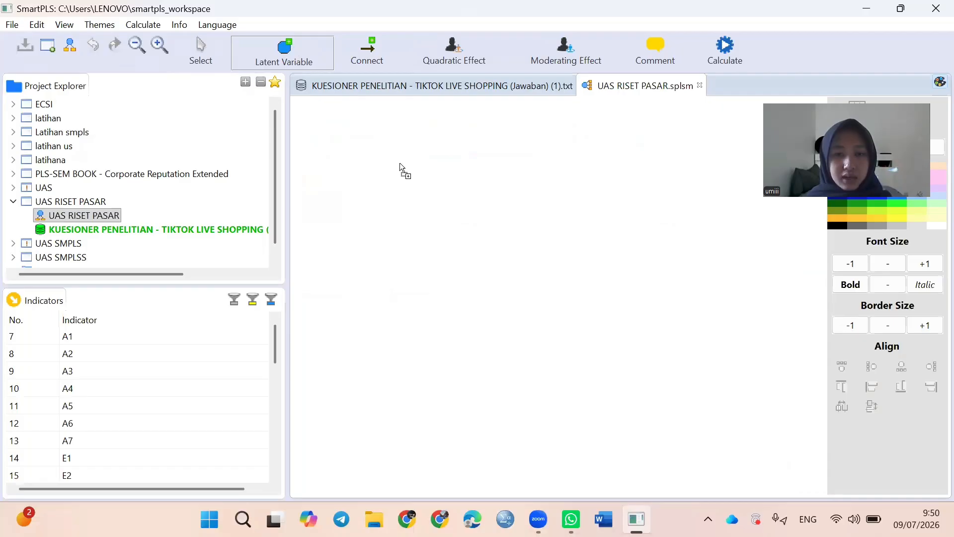
pyautogui.click(400, 162)
pyautogui.click(425, 305)
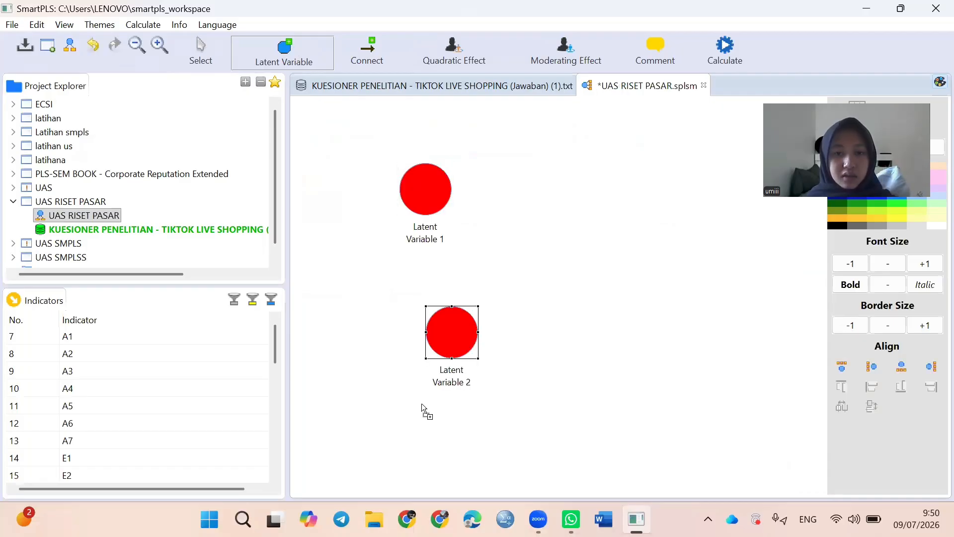
pyautogui.click(417, 426)
pyautogui.click(565, 300)
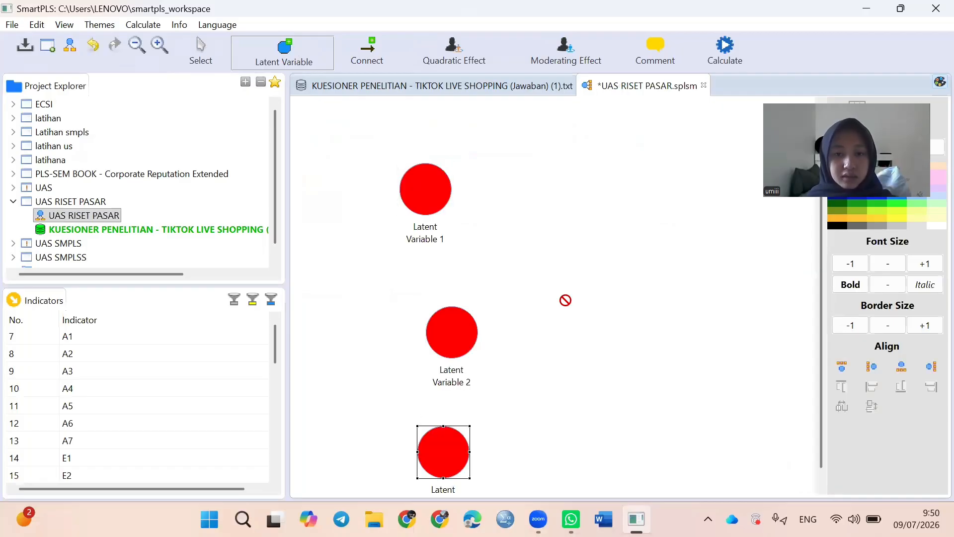
pyautogui.click(750, 303)
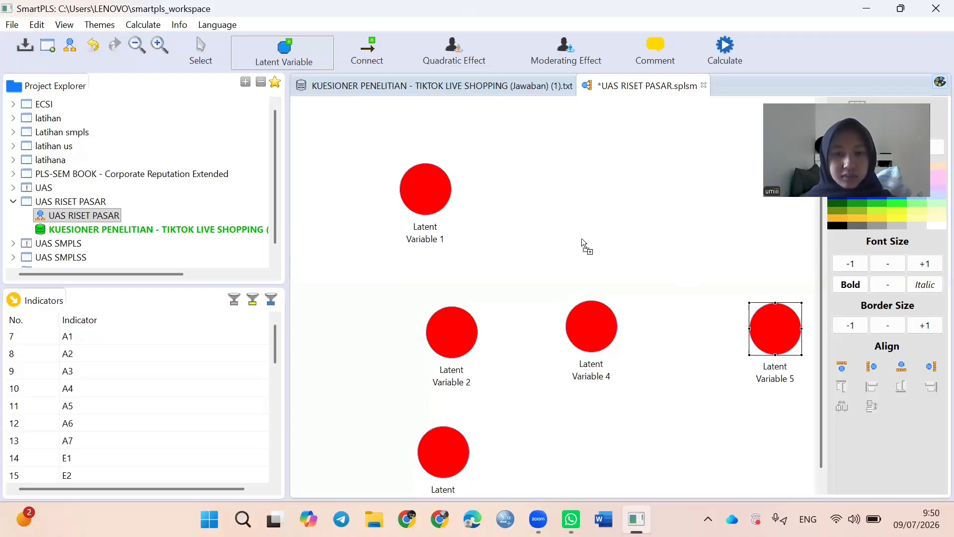
# Move Latent Variables 2 and 3 so they line up in a column beneath Latent Variable 1
pyautogui.click(201, 54)
pyautogui.moveTo(465, 335); pyautogui.dragTo(431, 320)
pyautogui.click(437, 431)
pyautogui.scroll(-1, 425, 431)
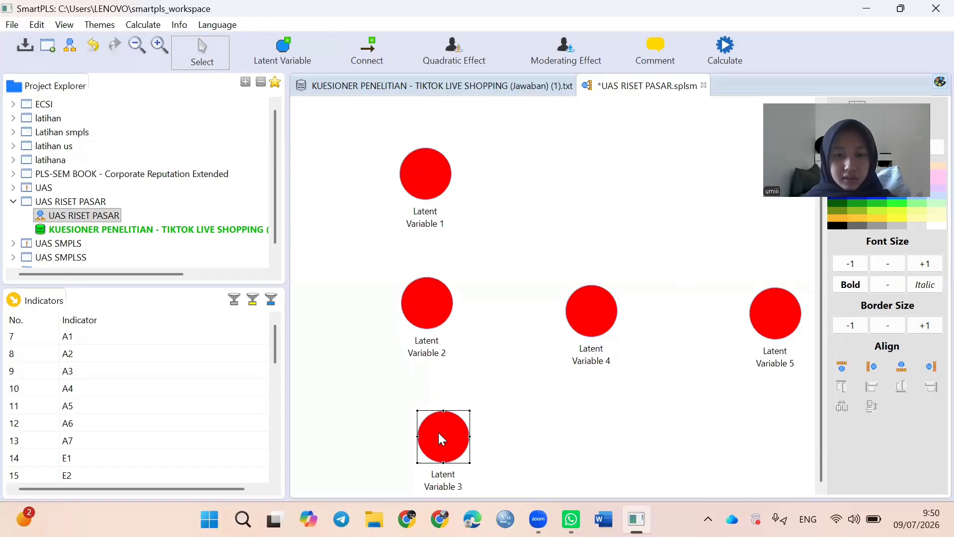
pyautogui.doubleClick(438, 433)
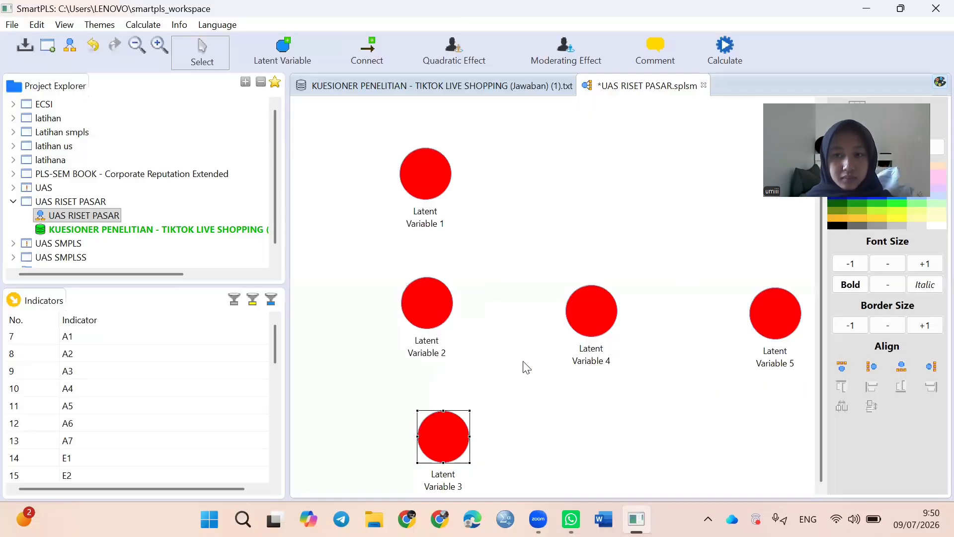
pyautogui.moveTo(452, 421); pyautogui.dragTo(430, 417)
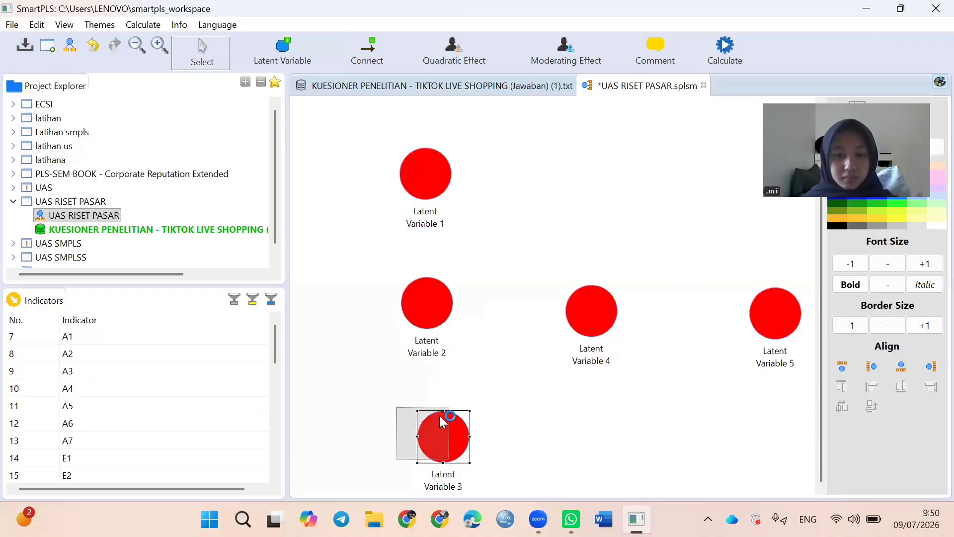
# Move Latent Variables 4 and 5 slightly upward so they sit roughly level with Latent Variable 2
pyautogui.click(578, 320)
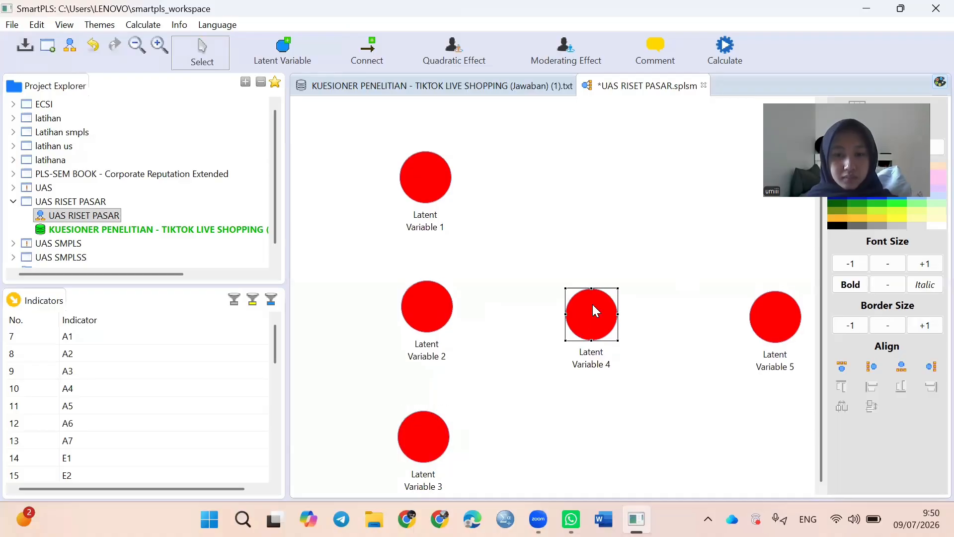
pyautogui.moveTo(596, 310); pyautogui.dragTo(611, 295)
pyautogui.click(769, 310)
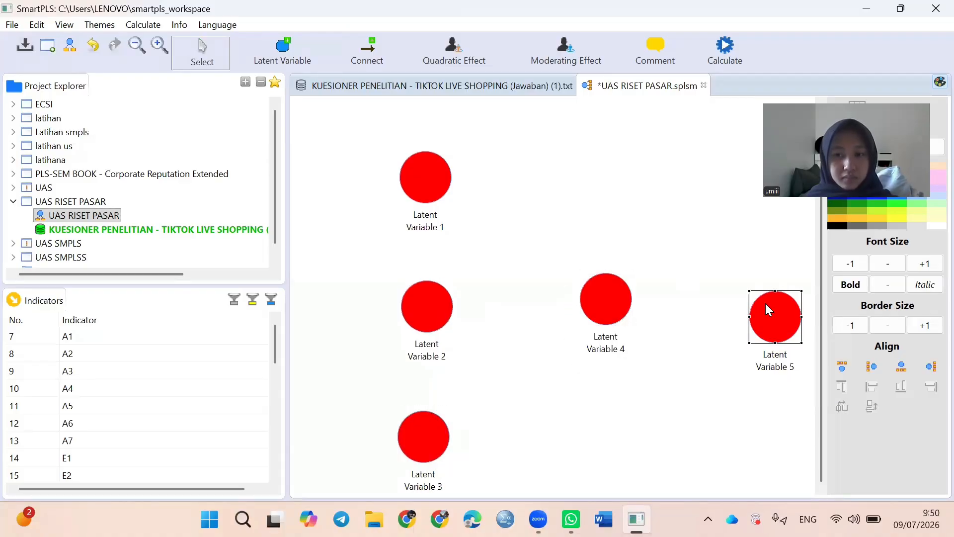
pyautogui.moveTo(769, 310); pyautogui.dragTo(770, 296)
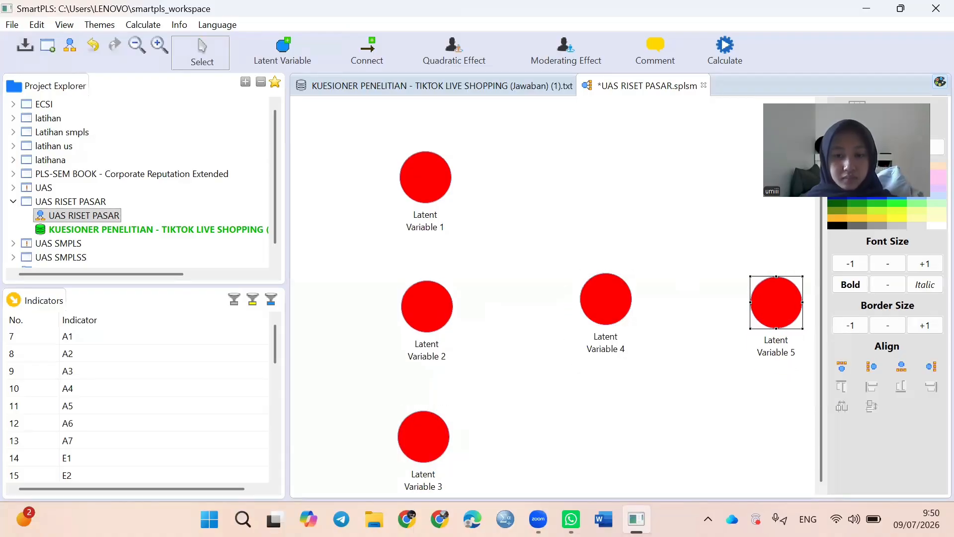
pyautogui.moveTo(538, 518)
pyautogui.click(594, 462)
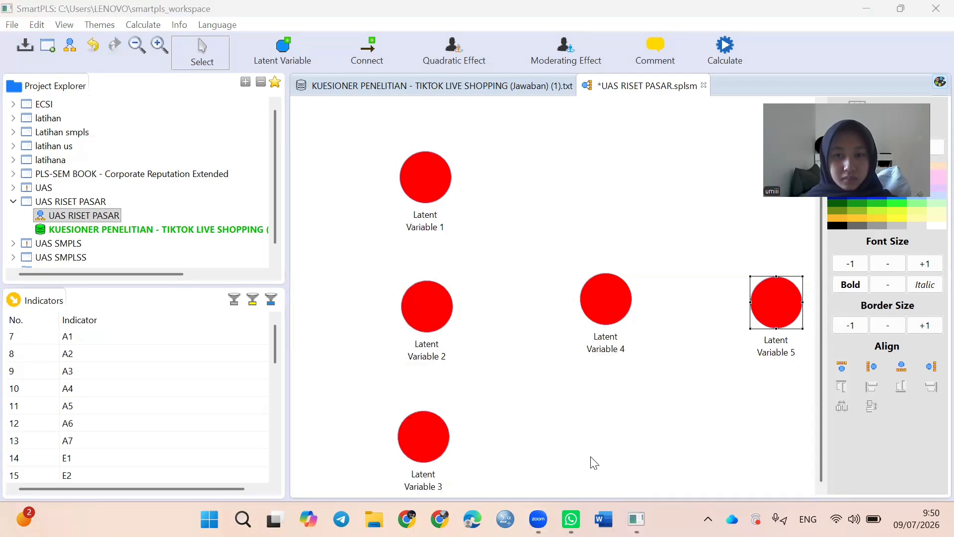
pyautogui.click(767, 229)
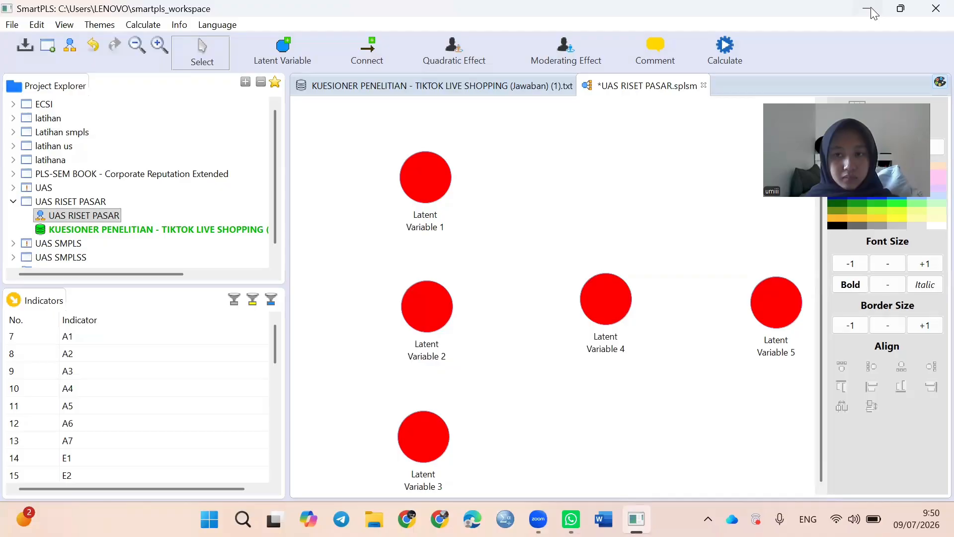
pyautogui.click(866, 9)
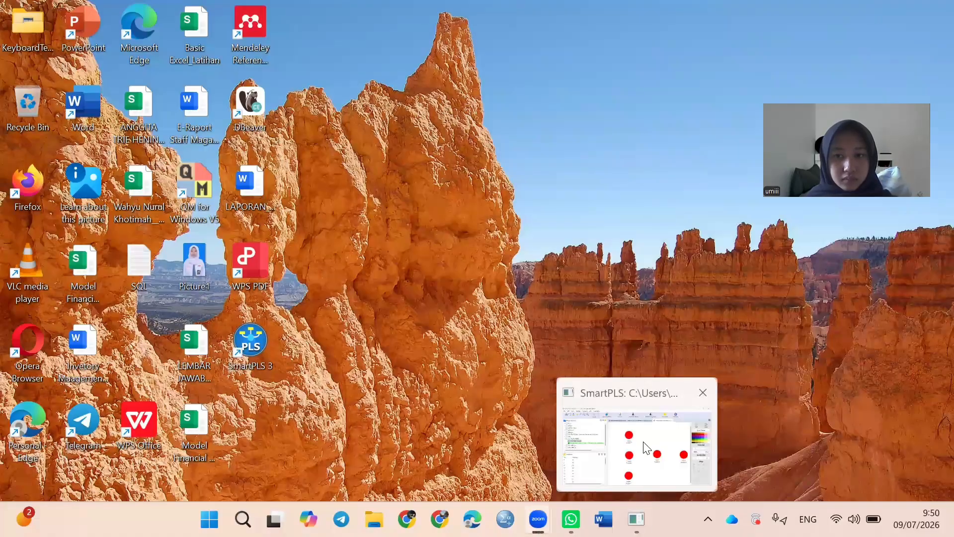
pyautogui.click(636, 518)
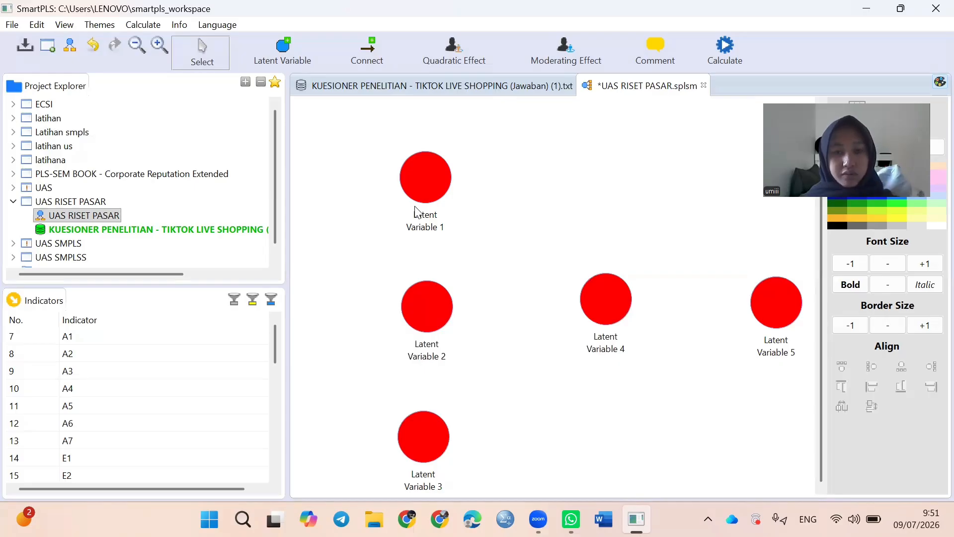
# Rename Latent Variable 1 in the path model as Attractiveness
pyautogui.click(430, 193)
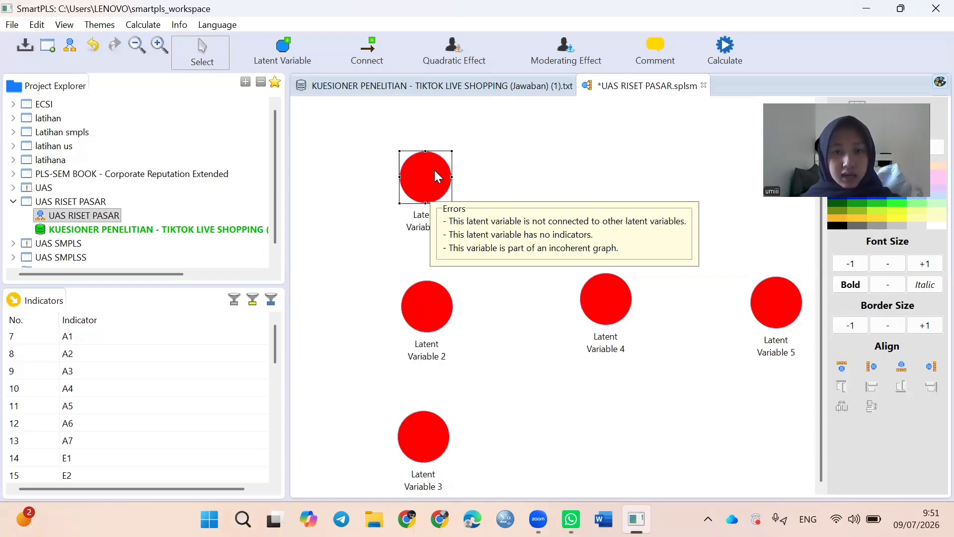
pyautogui.rightClick(434, 175)
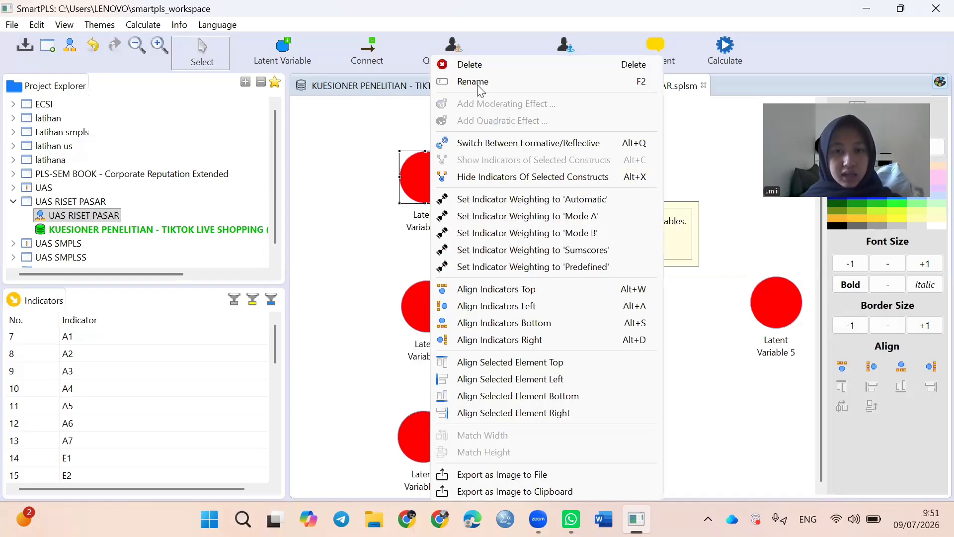
pyautogui.click(478, 86)
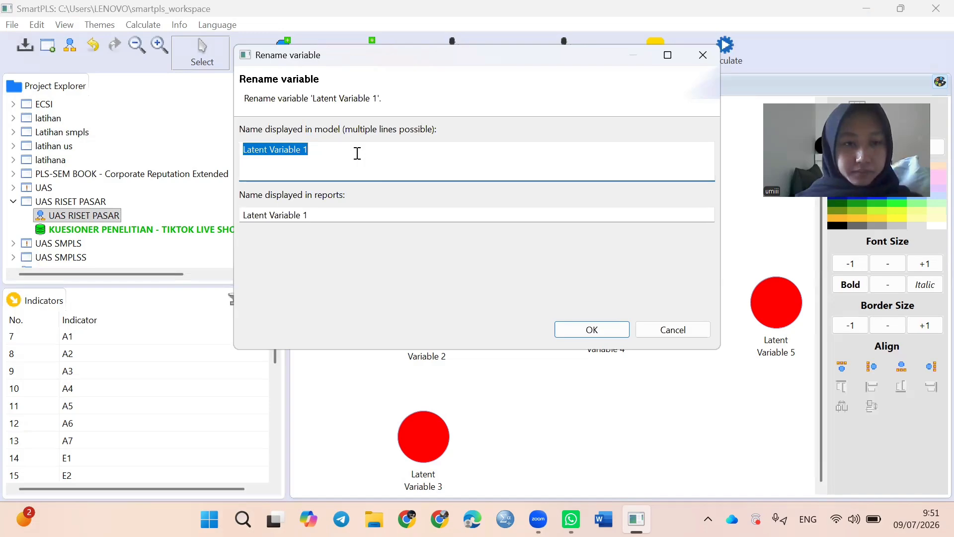
pyautogui.press('BackSpace')
pyautogui.press('capslock')
pyautogui.write('A')
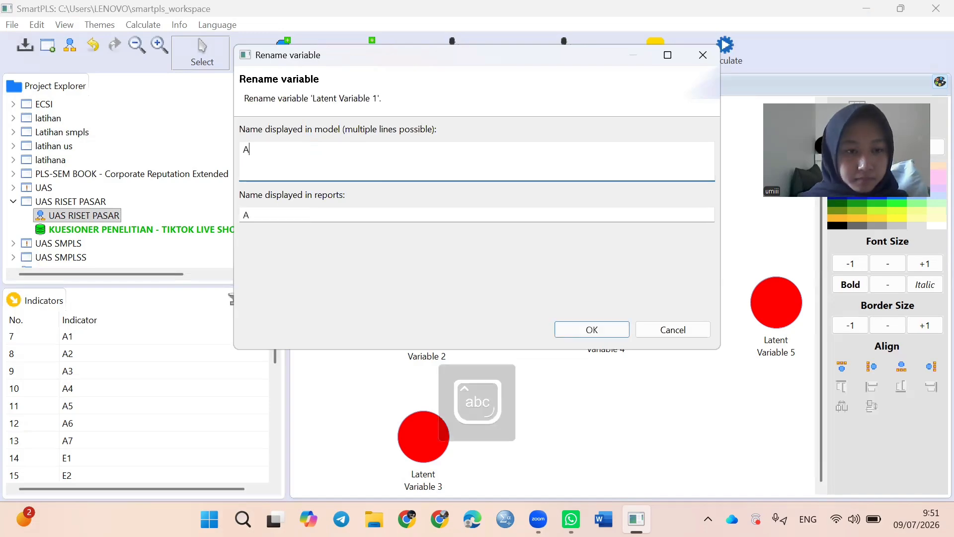
pyautogui.write('TT')
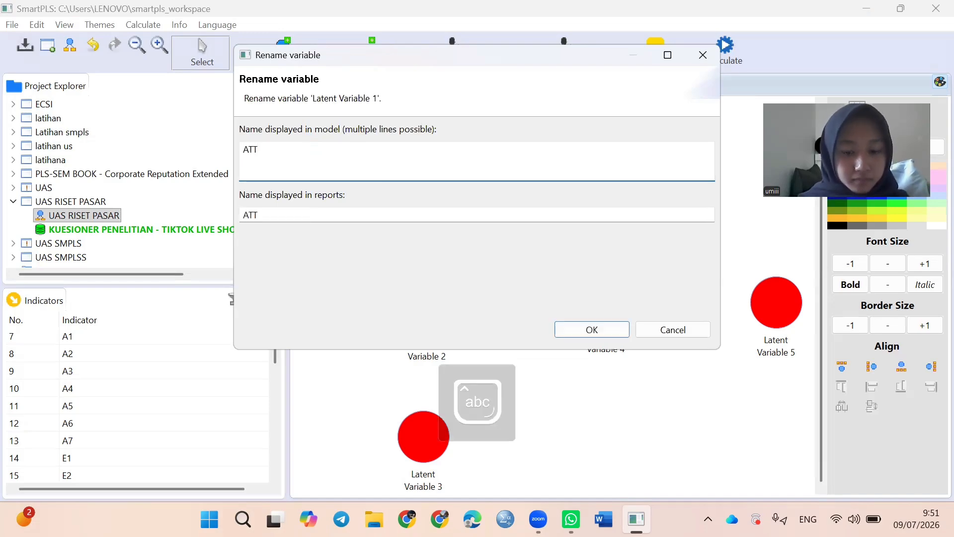
pyautogui.press('BackSpace')
pyautogui.press('BackSpace')
pyautogui.write('tt')
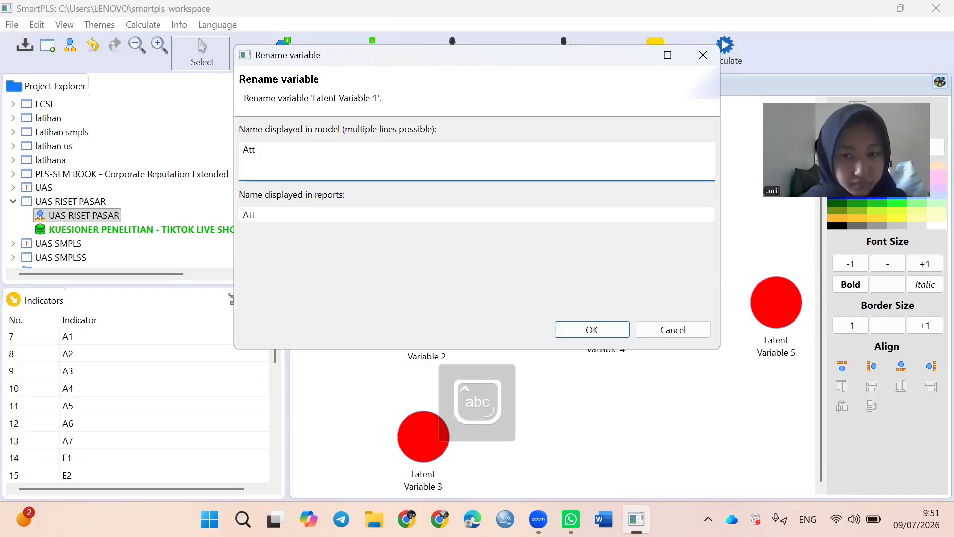
pyautogui.write('rac')
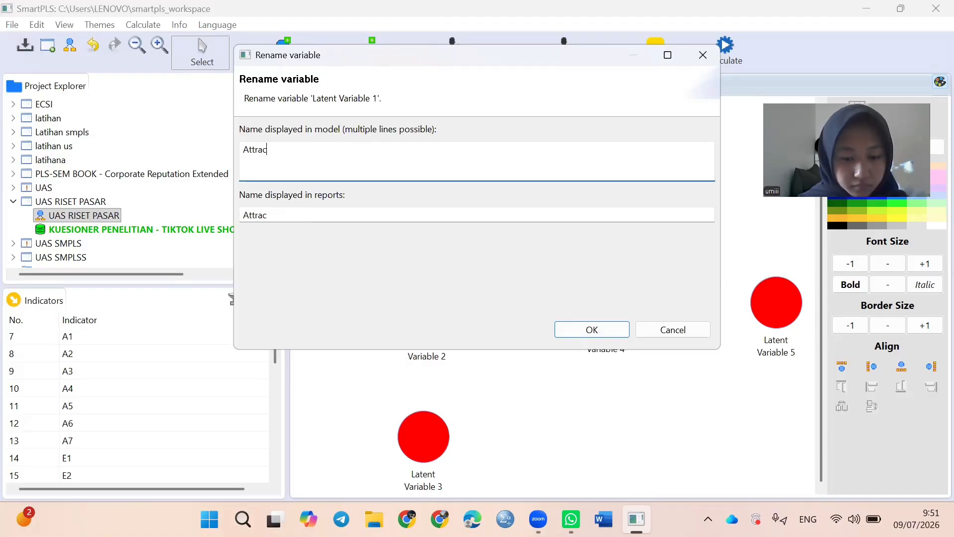
pyautogui.write('tiv')
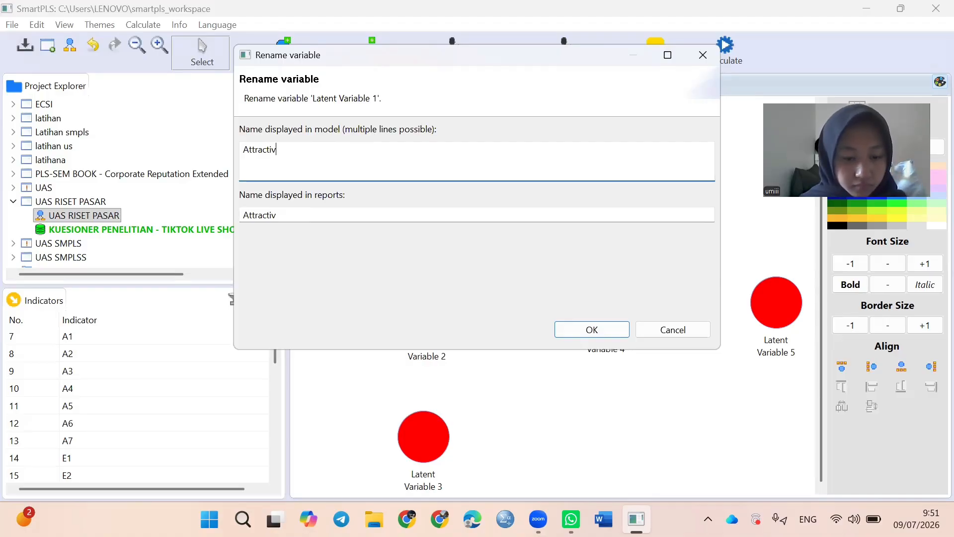
pyautogui.write('e')
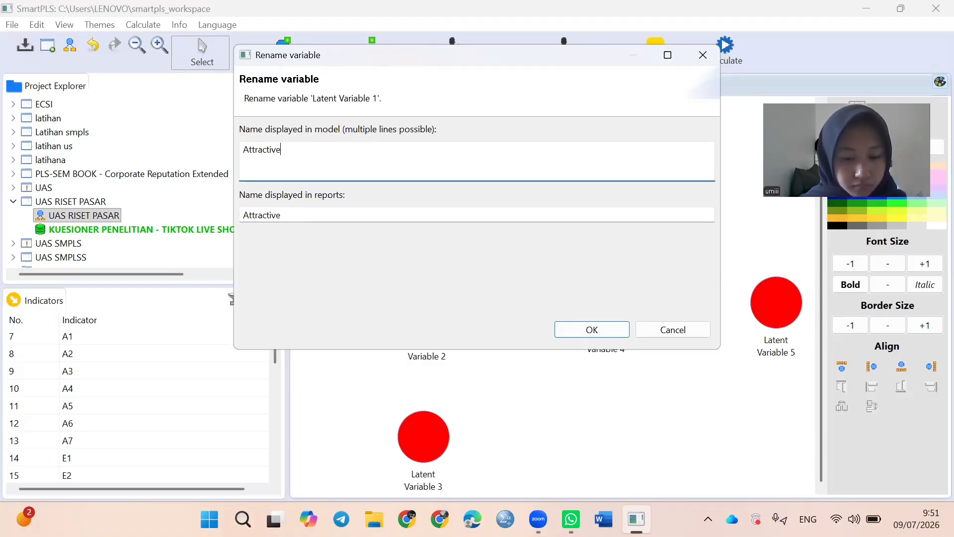
pyautogui.write('ne')
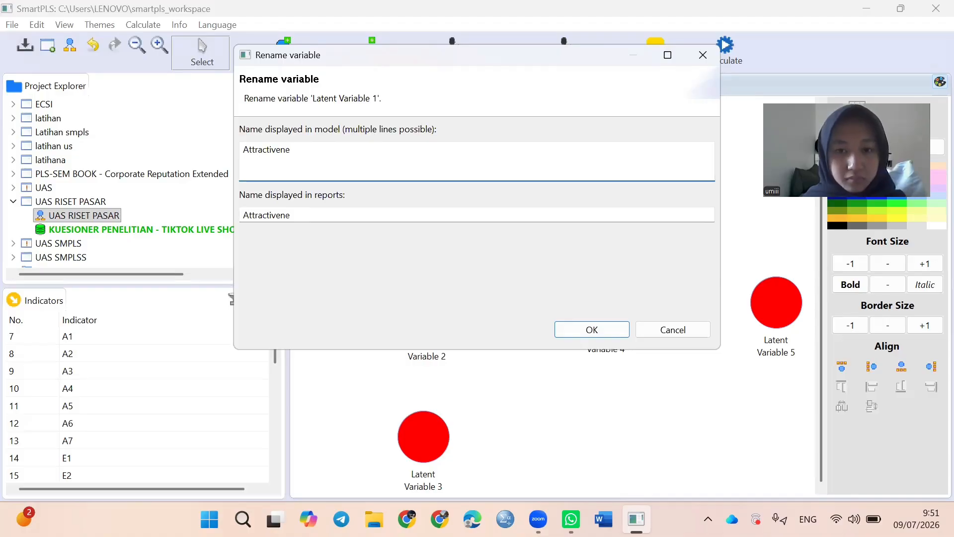
pyautogui.write('ss')
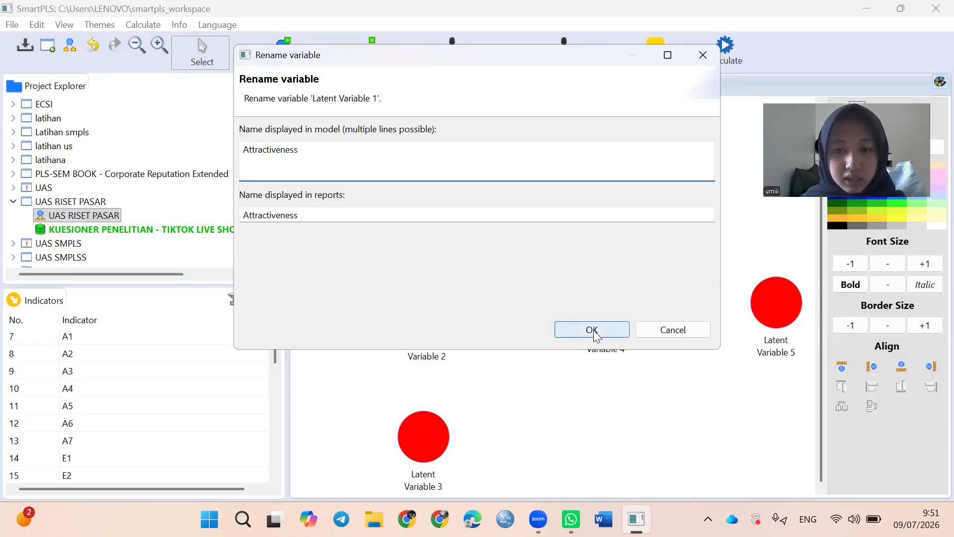
pyautogui.click(594, 331)
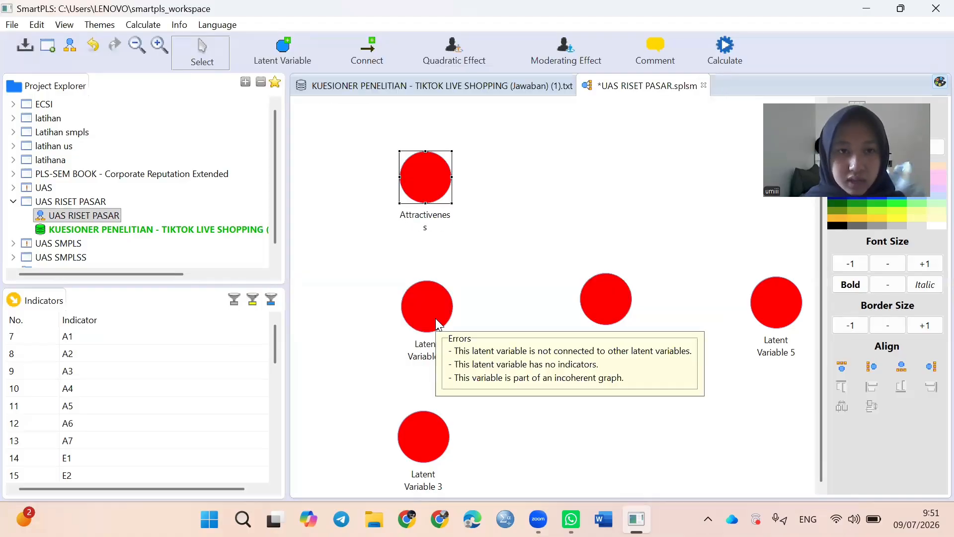
# Rename Latent Variable 2 in the path model as Enjoyment
pyautogui.click(436, 318)
pyautogui.rightClick(435, 318)
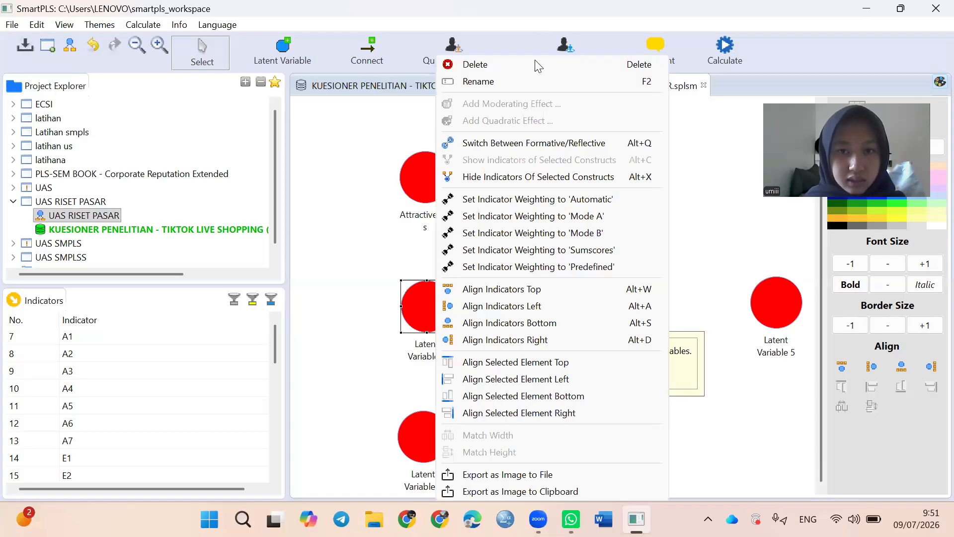
pyautogui.click(527, 81)
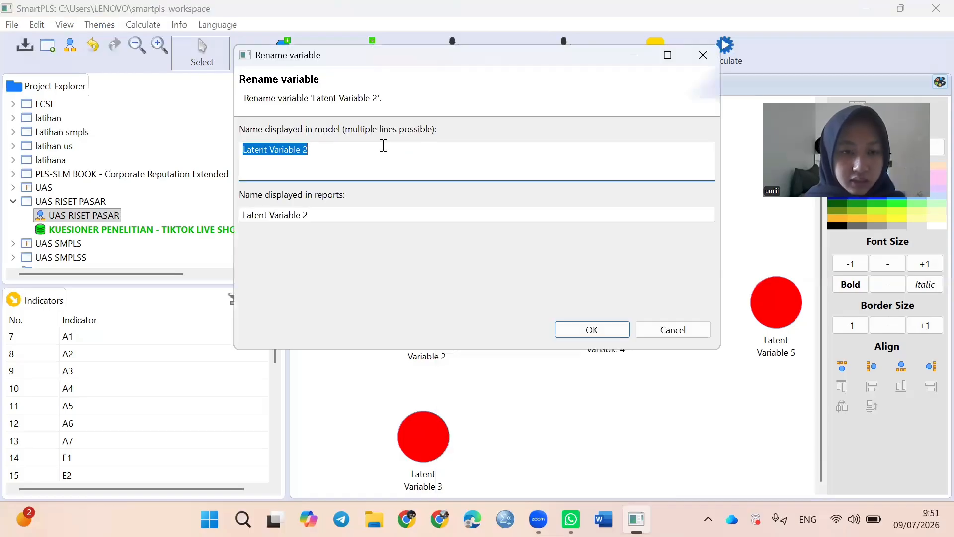
pyautogui.press('BackSpace')
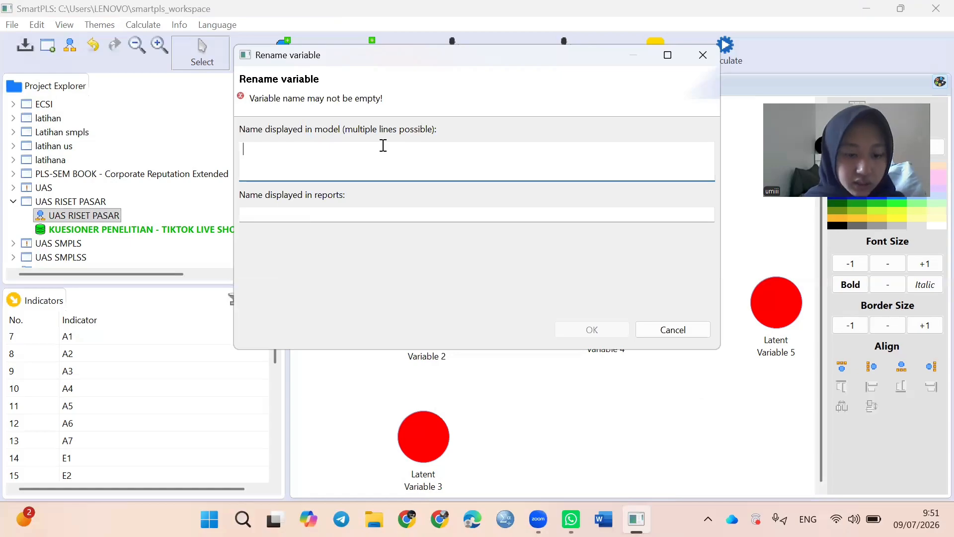
pyautogui.write('Enj')
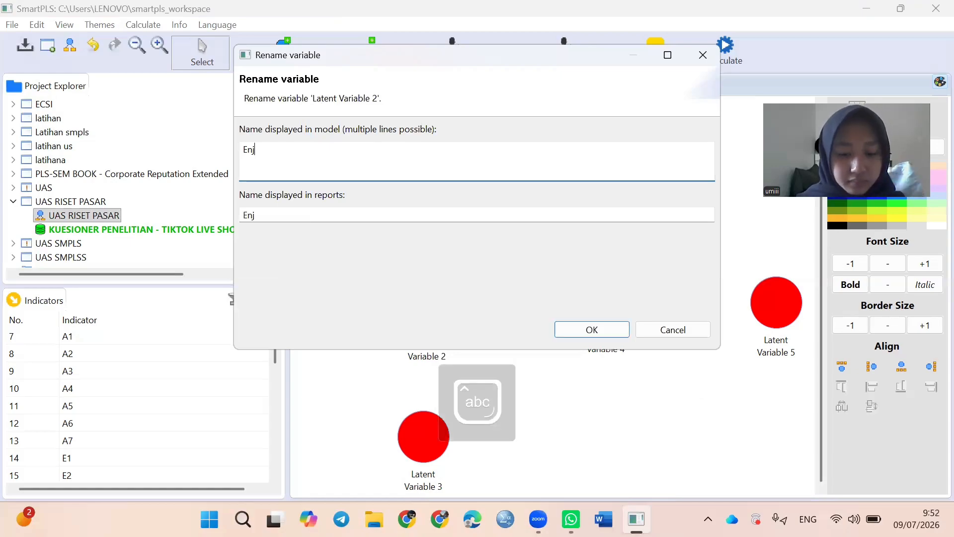
pyautogui.write('oymen')
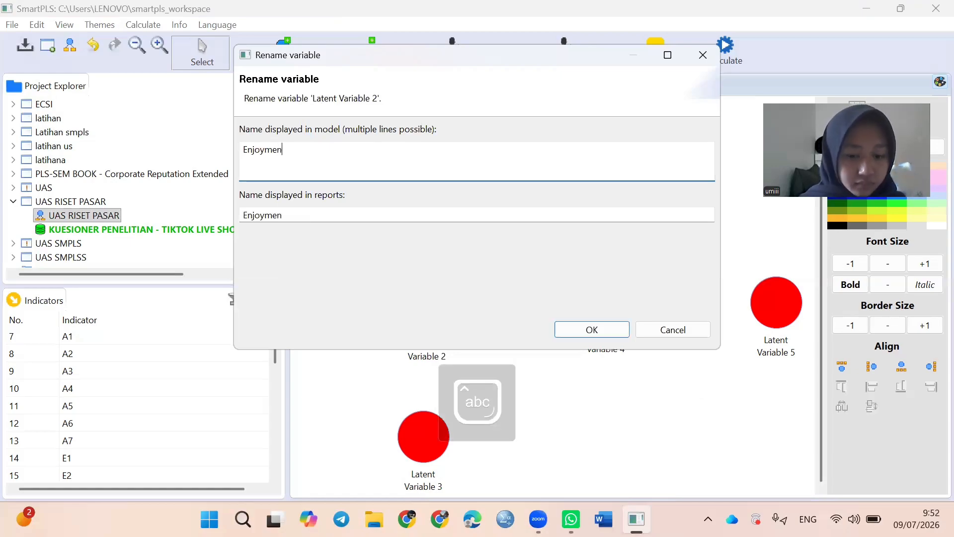
pyautogui.write('t')
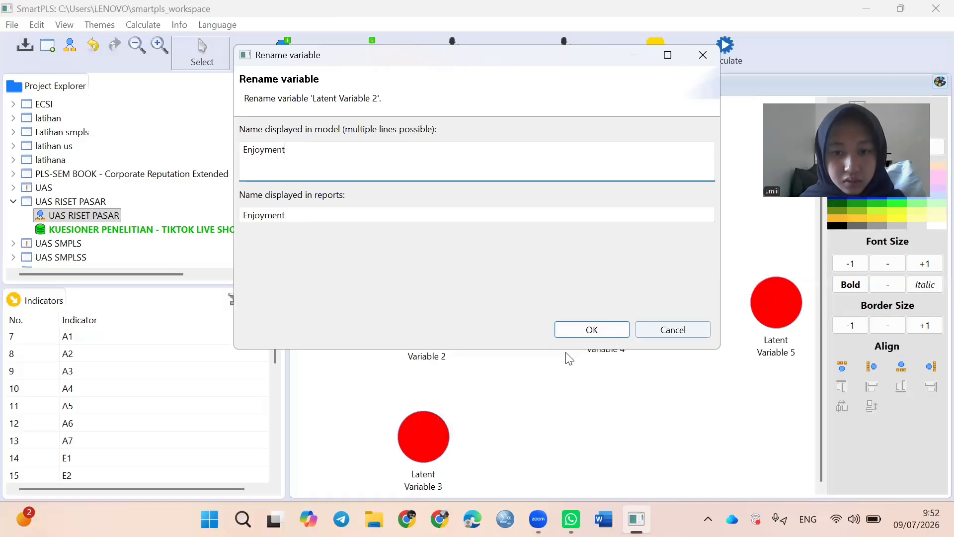
pyautogui.click(611, 325)
# Rename Latent Variable 3 in the path model as Social Present
pyautogui.click(442, 435)
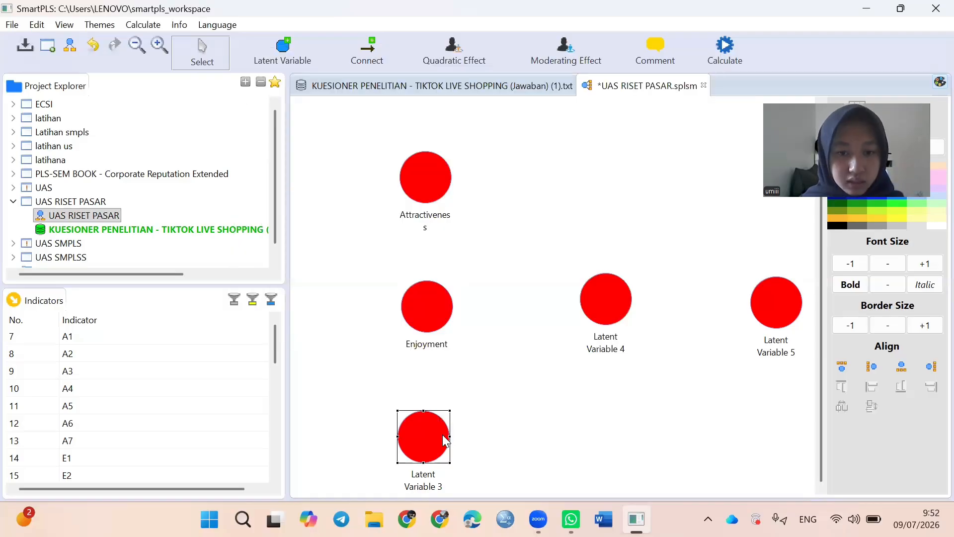
pyautogui.doubleClick(442, 434)
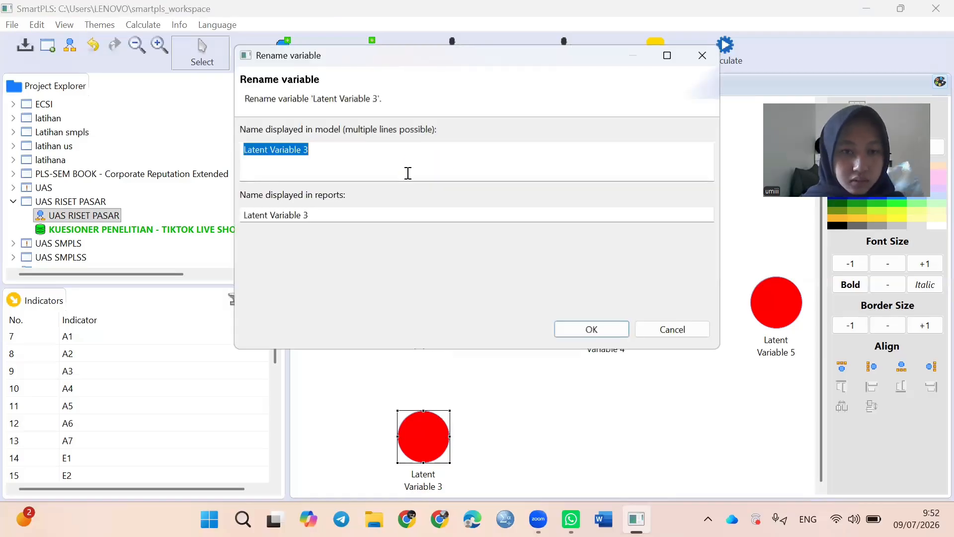
pyautogui.press('BackSpace')
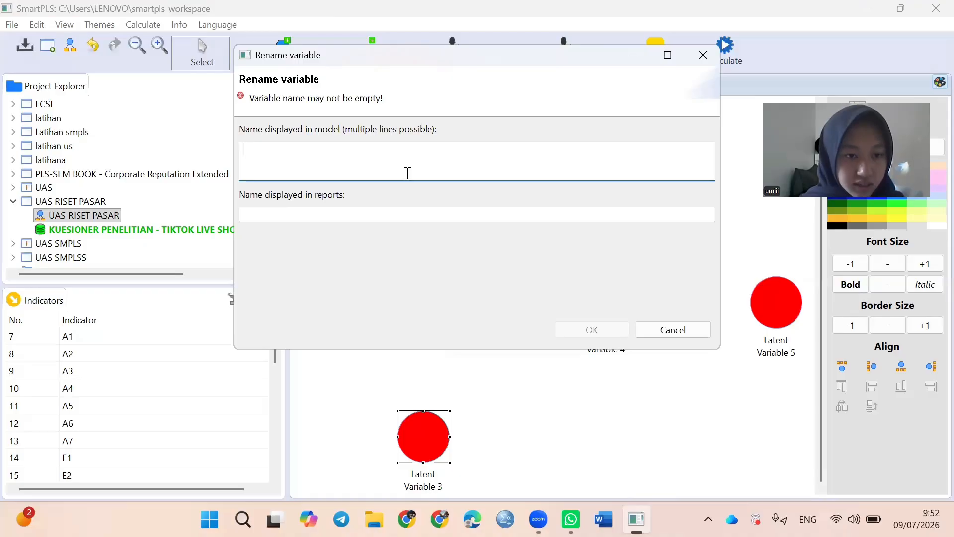
pyautogui.write('S')
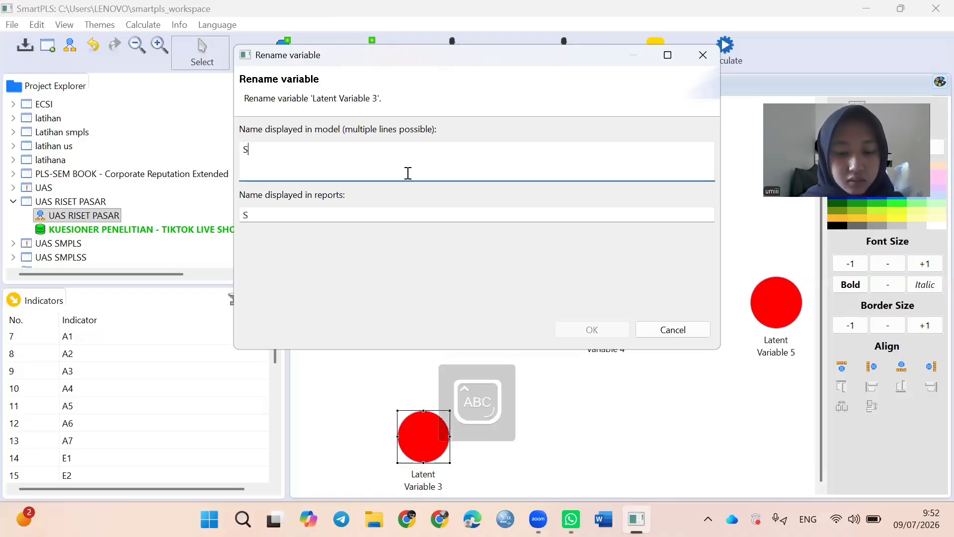
pyautogui.write('ocial')
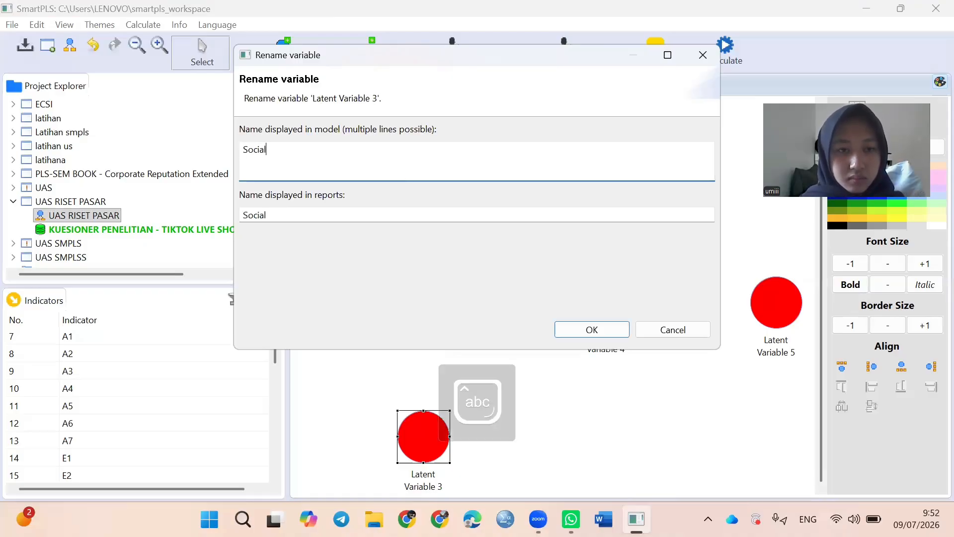
pyautogui.press('capslock')
pyautogui.write('P')
pyautogui.press('capslock')
pyautogui.write('r')
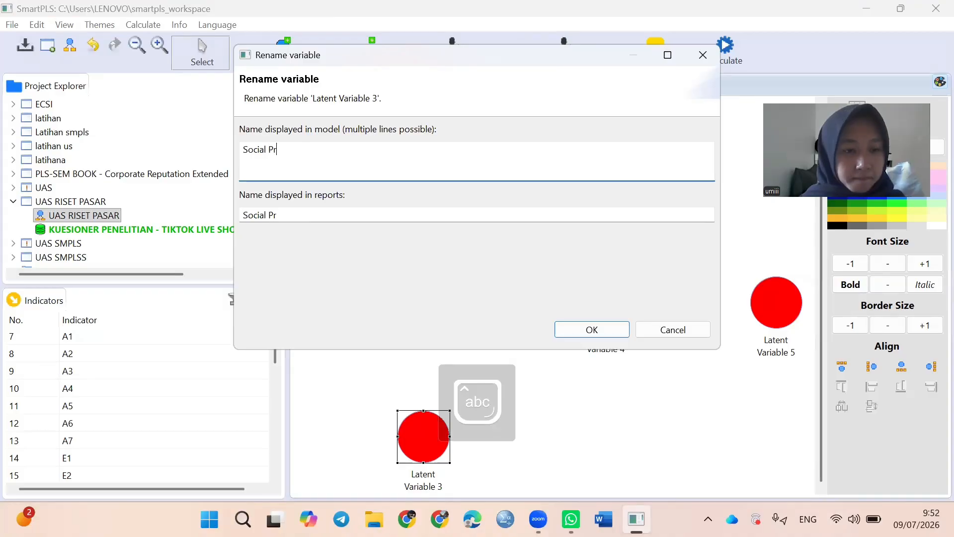
pyautogui.write('i')
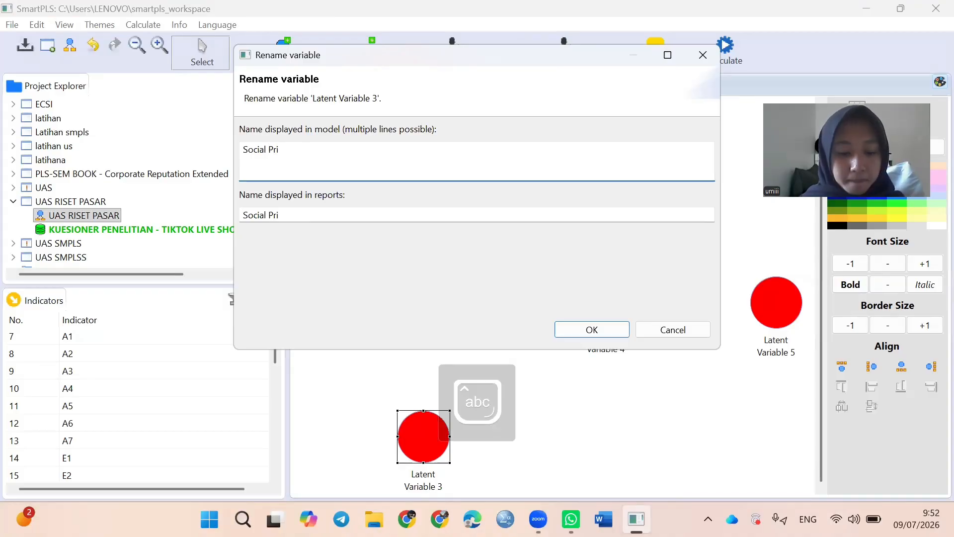
pyautogui.press('BackSpace')
pyautogui.write('ese')
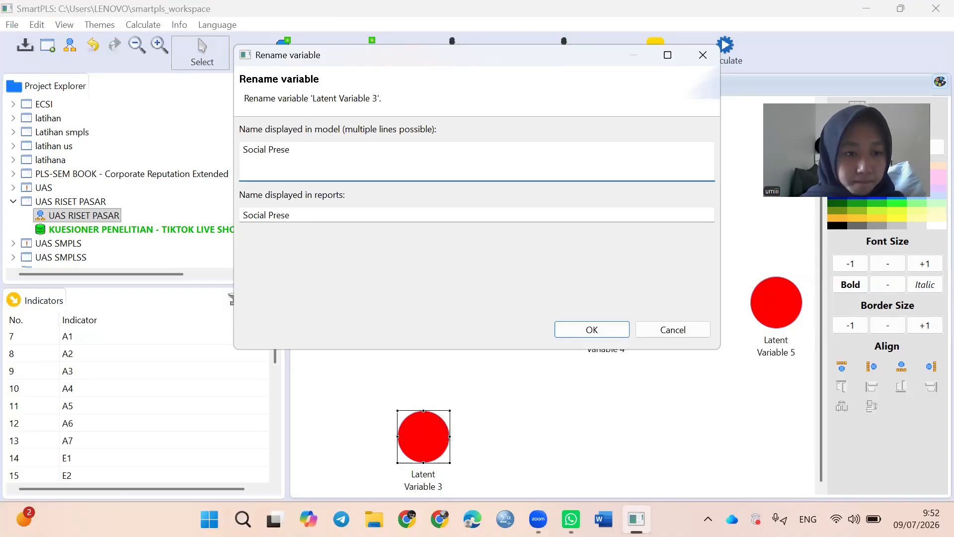
pyautogui.write('nt')
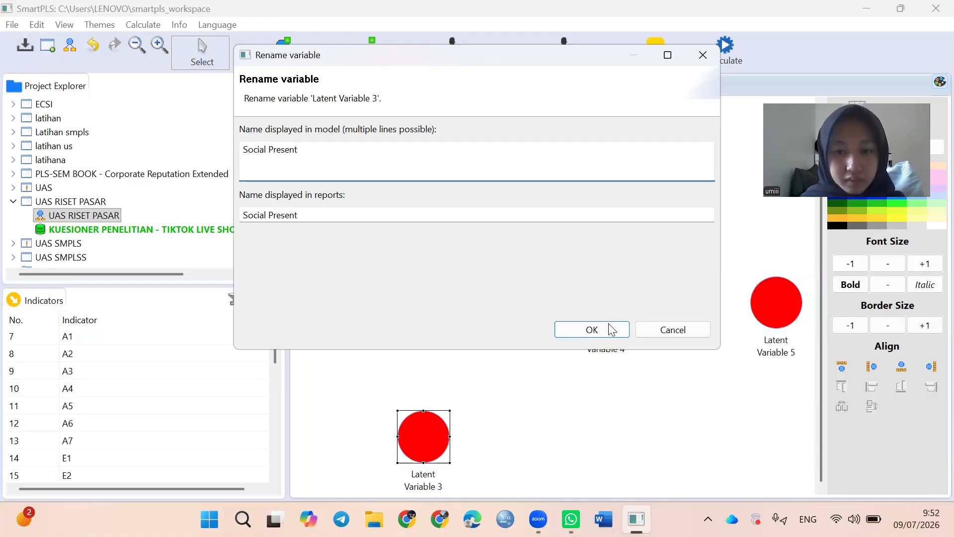
pyautogui.click(611, 326)
# Rename Latent Variable 4 in the path model as Implusif Buying
pyautogui.click(616, 302)
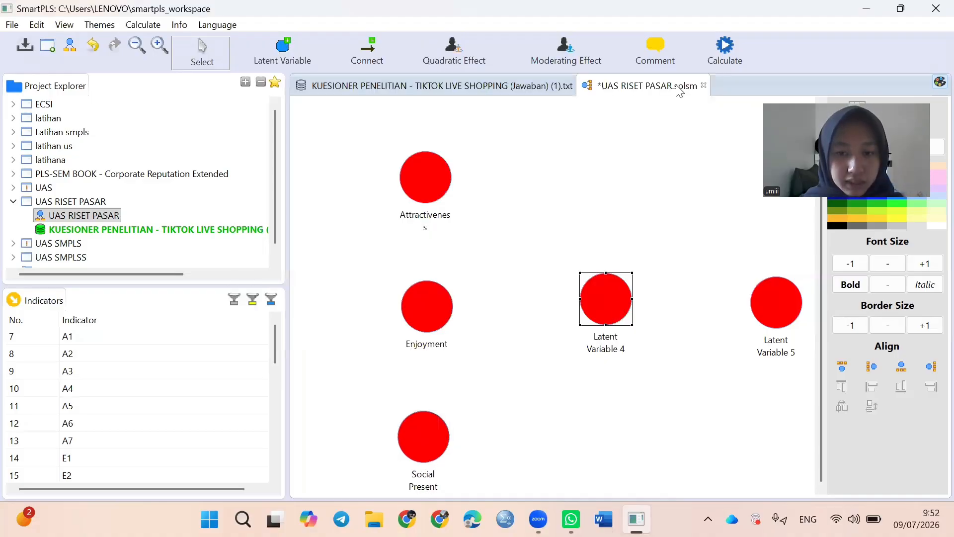
pyautogui.rightClick(616, 302)
pyautogui.press('F2')
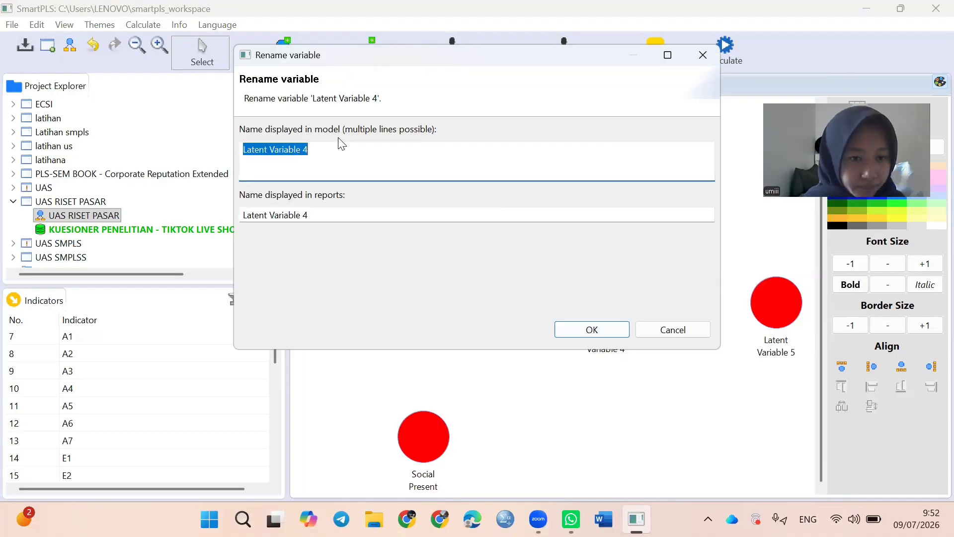
pyautogui.press('BackSpace')
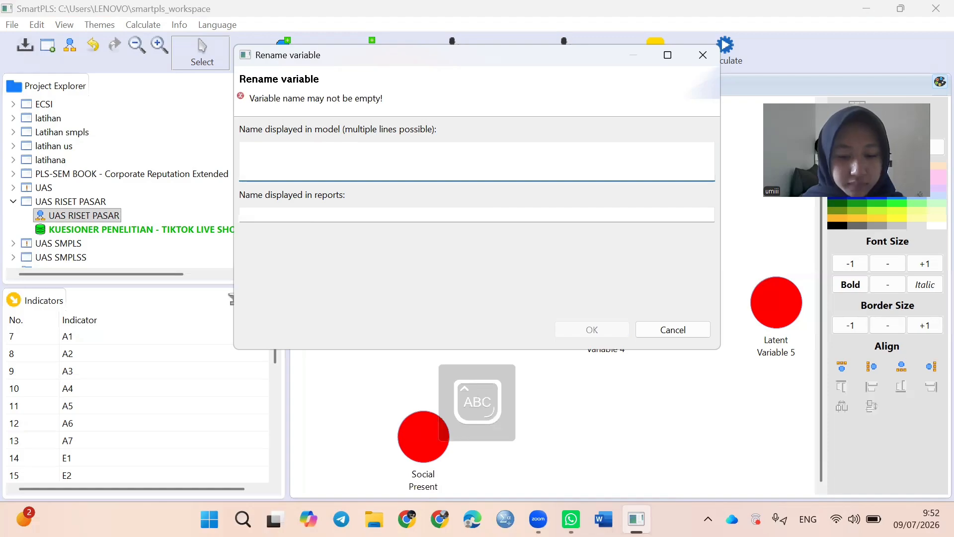
pyautogui.write('Implu')
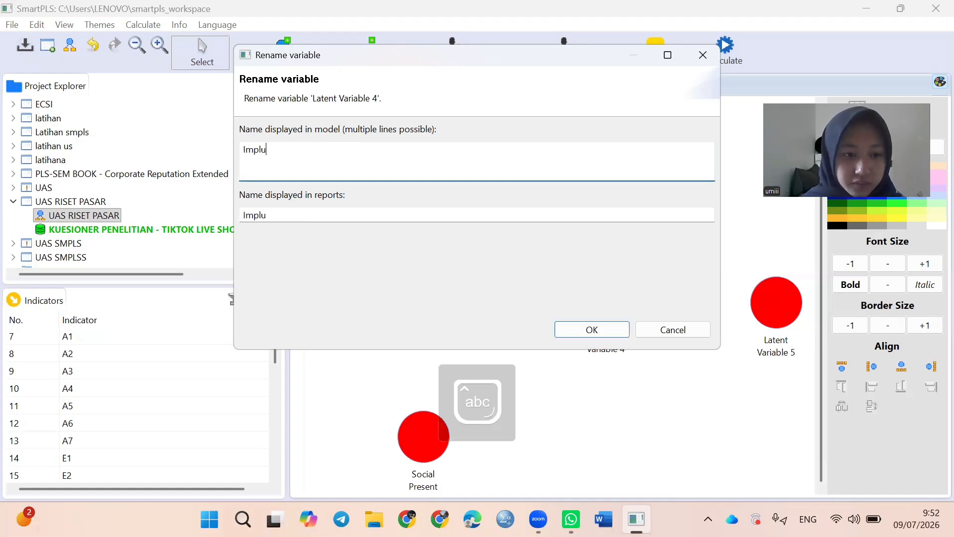
pyautogui.write('sif')
pyautogui.press('capslock')
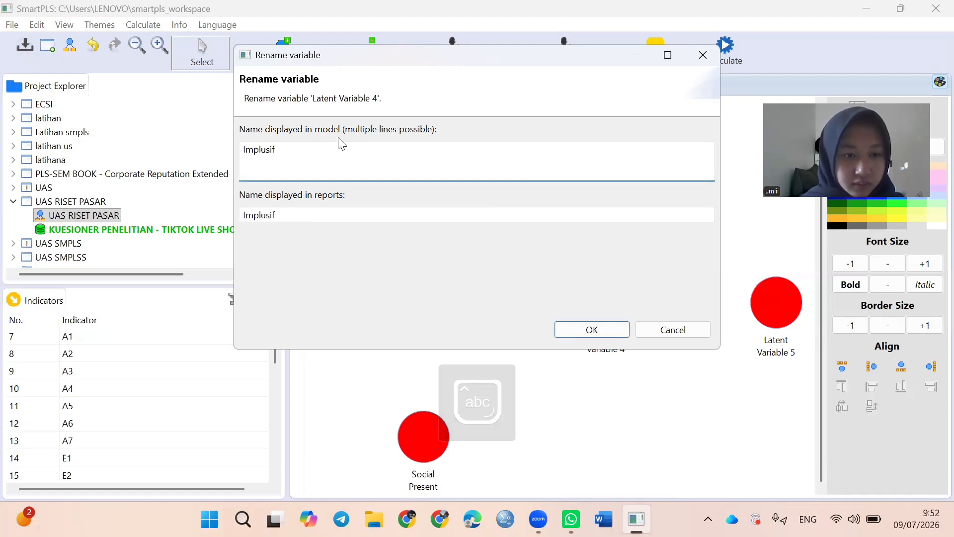
pyautogui.write('B')
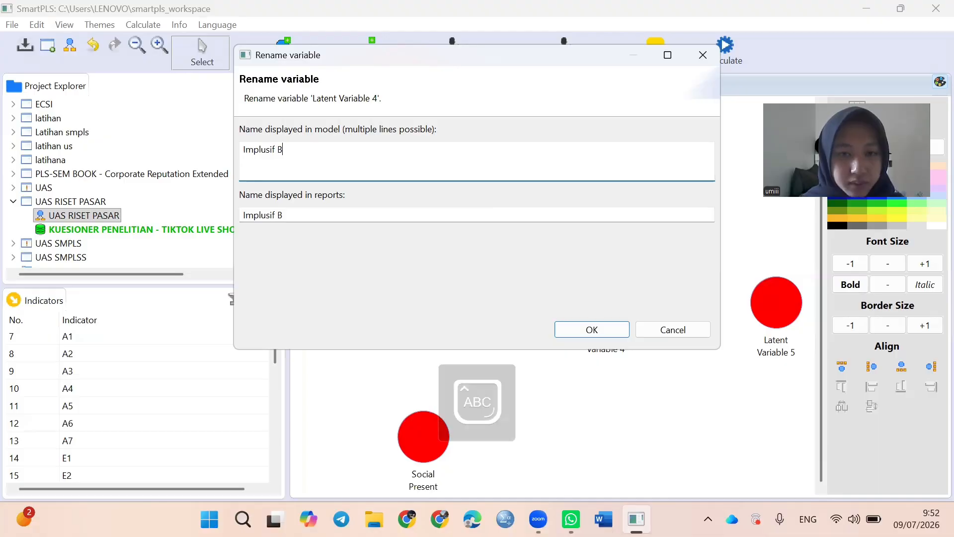
pyautogui.press('capslock')
pyautogui.write('uyi')
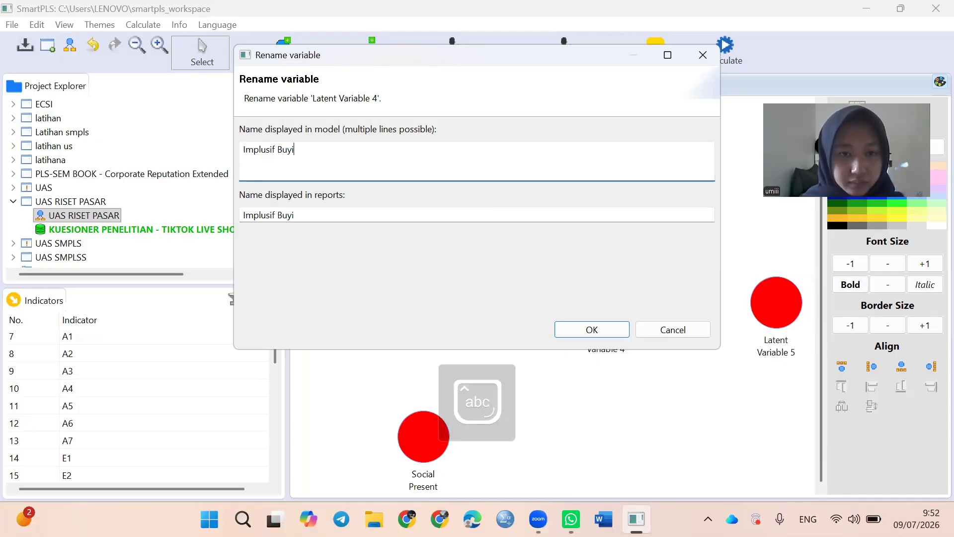
pyautogui.write('ng')
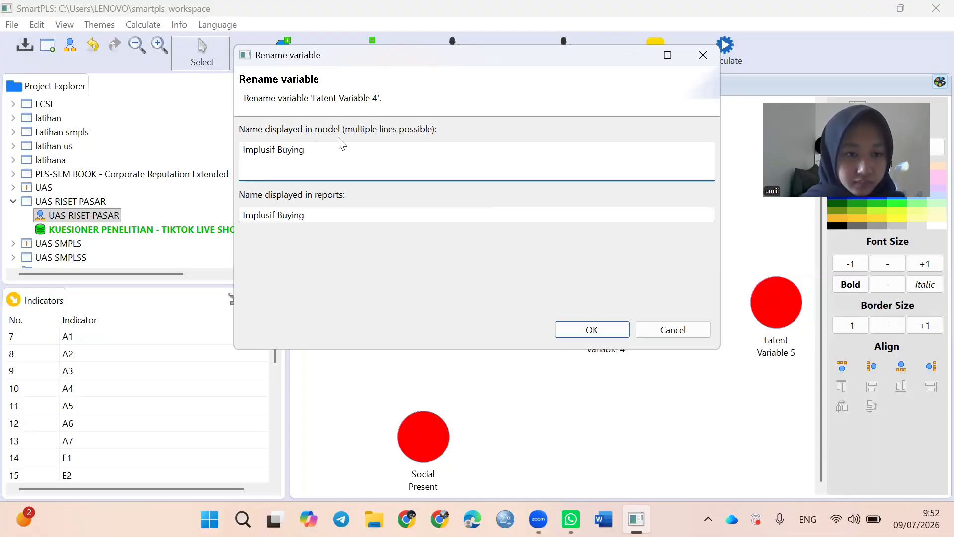
pyautogui.click(592, 330)
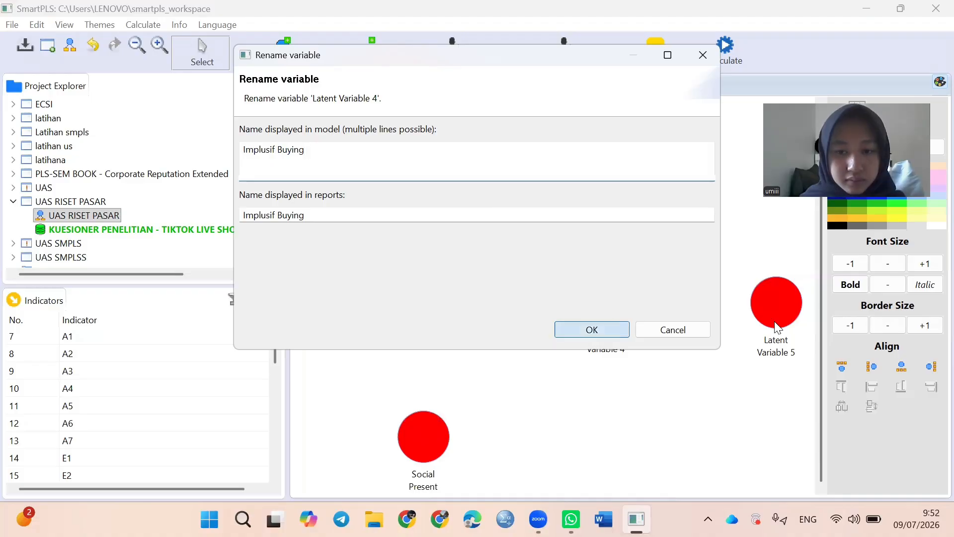
# Rename Latent Variable 5 in the path model as Continues Purchase Intention
pyautogui.rightClick(776, 318)
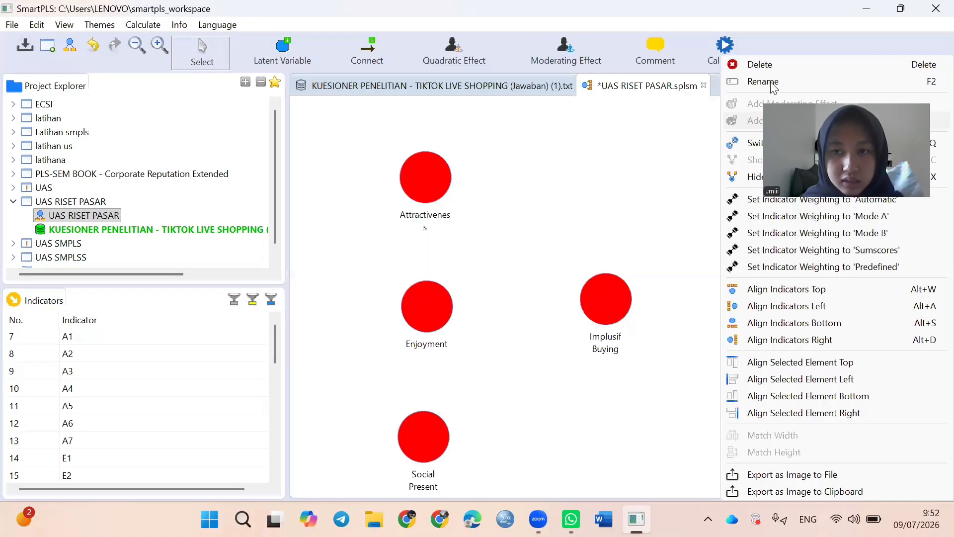
pyautogui.click(762, 82)
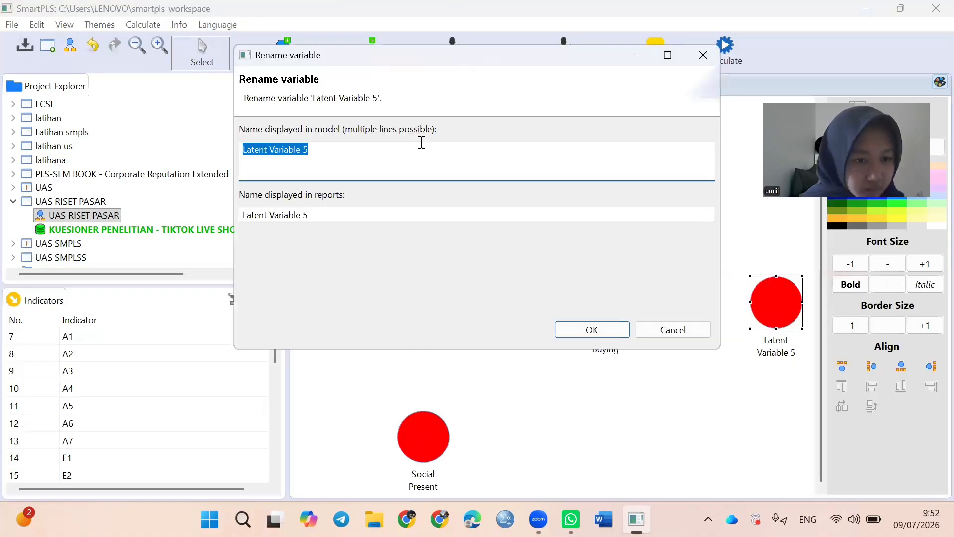
pyautogui.press('BackSpace')
pyautogui.press('capslock')
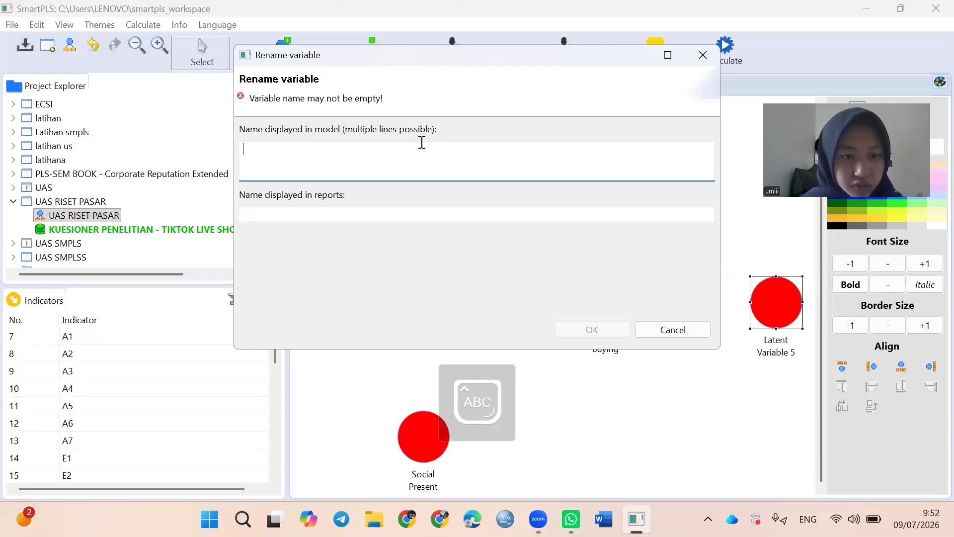
pyautogui.write('C')
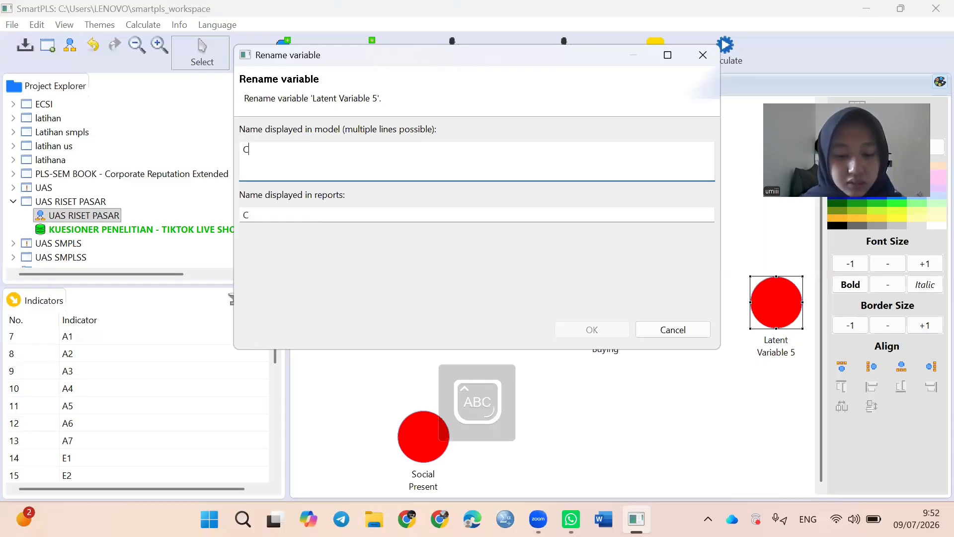
pyautogui.write('onti')
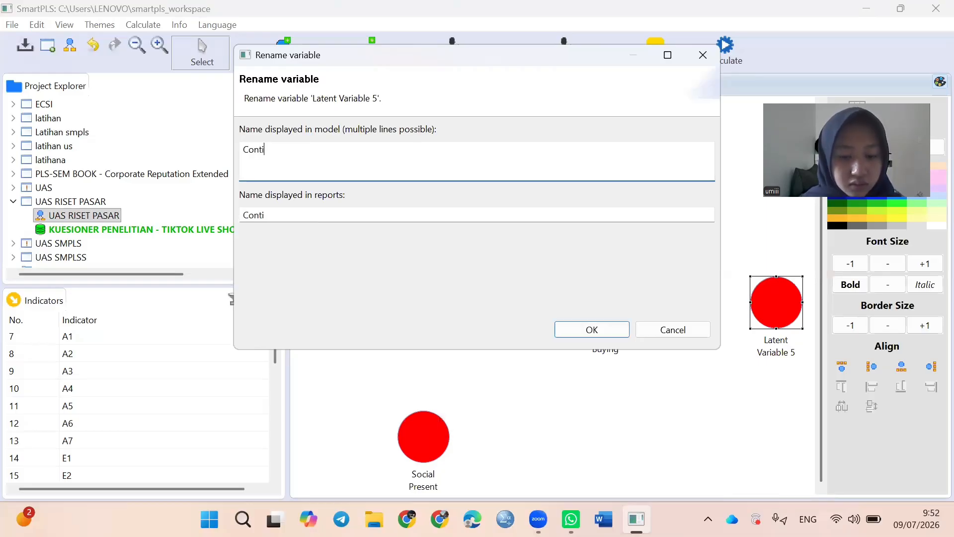
pyautogui.write('nues Pur')
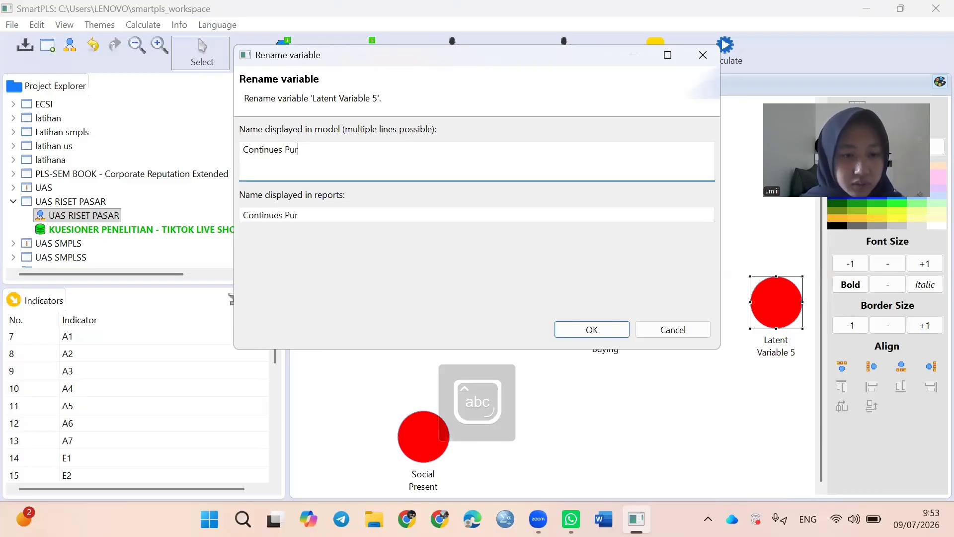
pyautogui.write('chase')
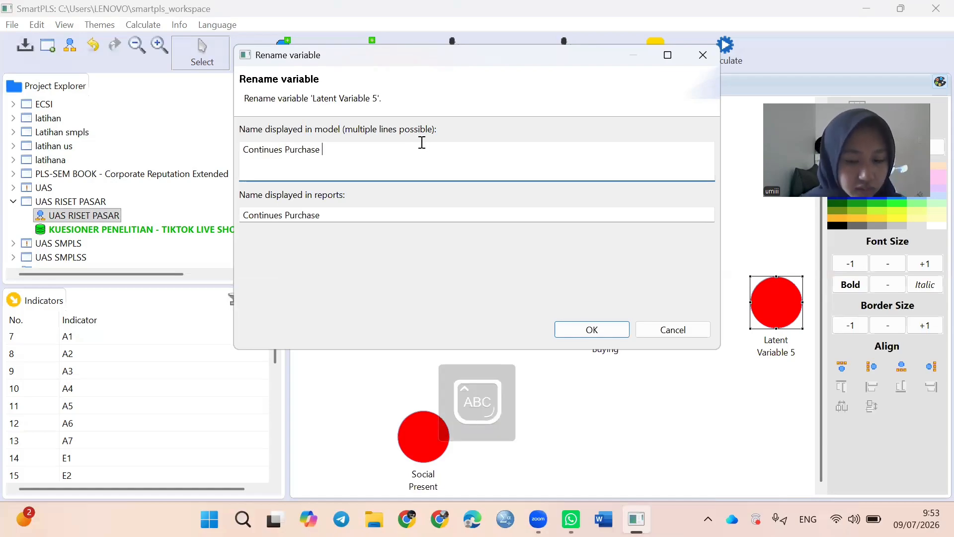
pyautogui.write(' I')
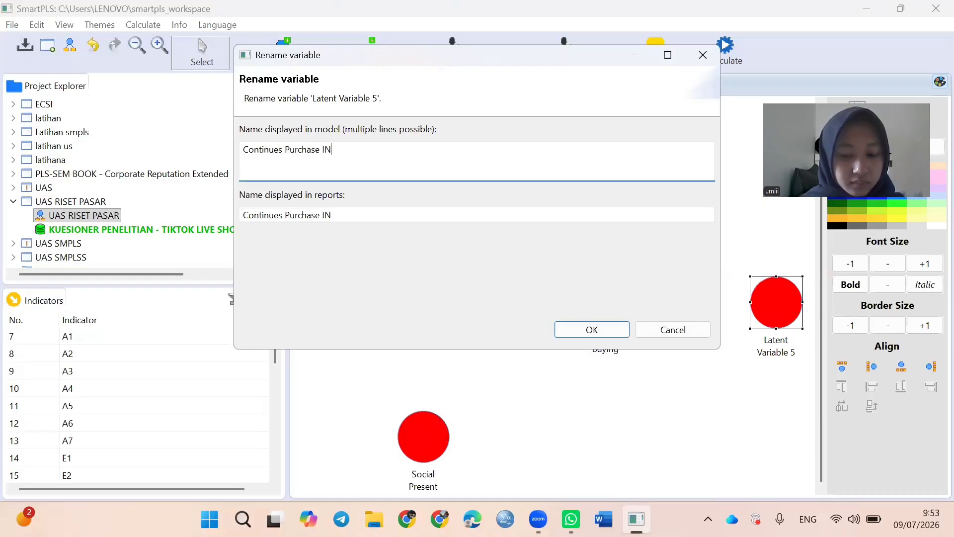
pyautogui.write('nten')
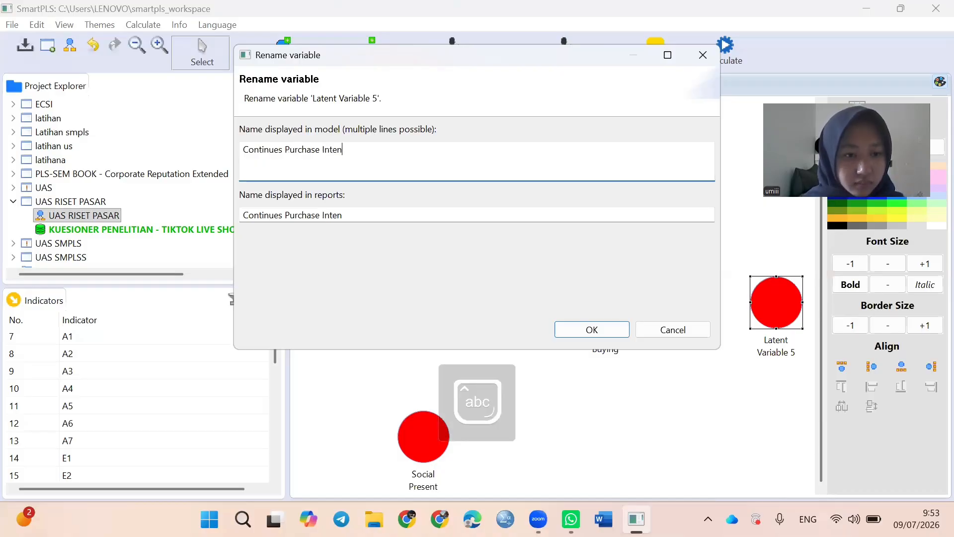
pyautogui.write('tion')
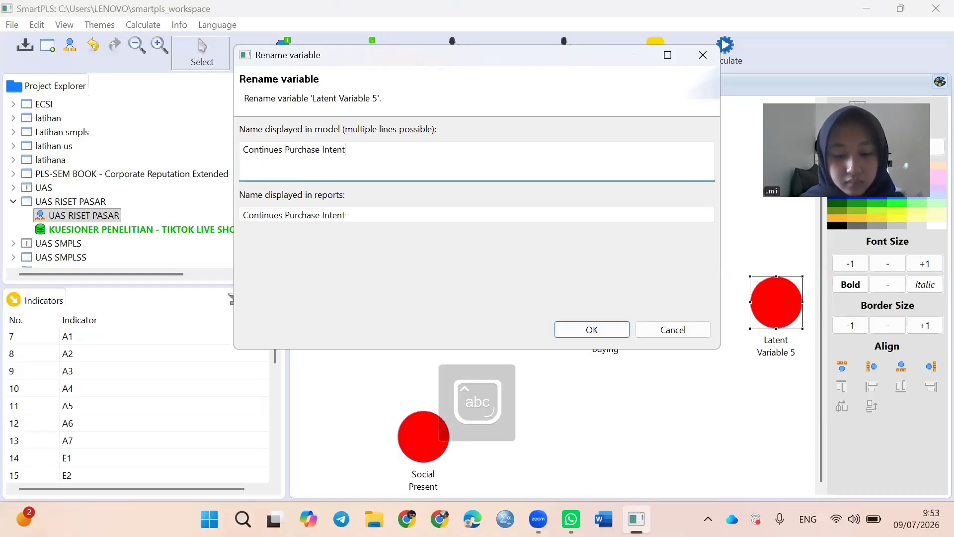
pyautogui.click(603, 334)
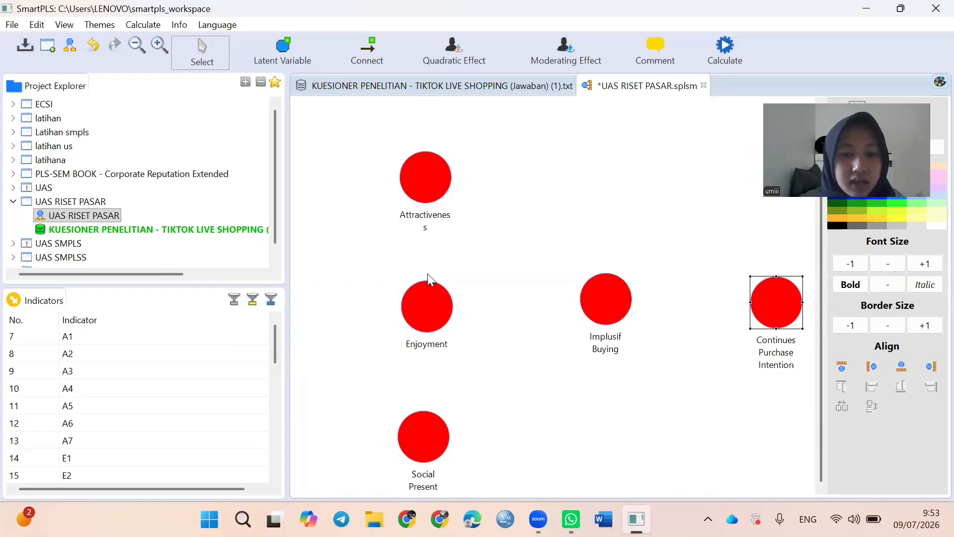
# Assign indicators A1 through A7 to the Attractiveness latent variable in the path model
pyautogui.click(103, 348)
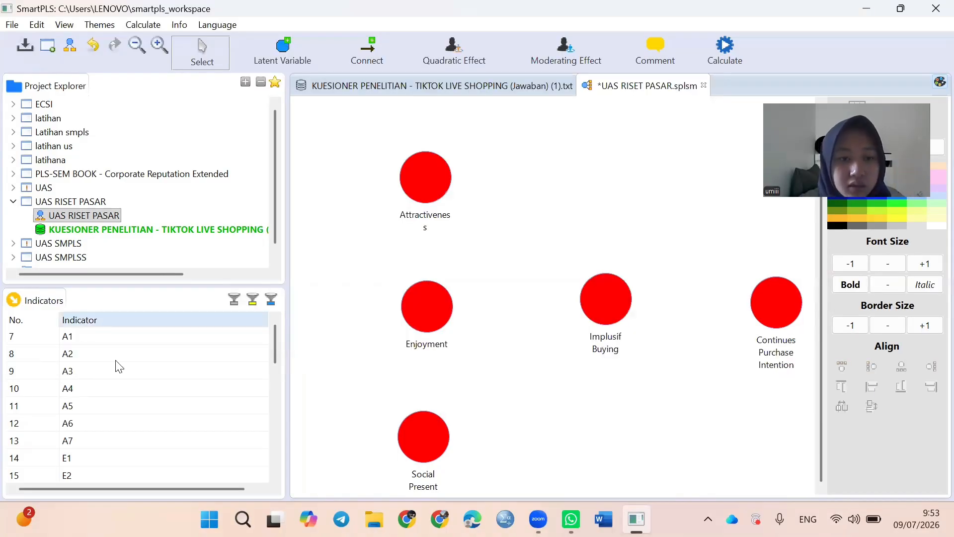
pyautogui.click(80, 424)
pyautogui.click(89, 397)
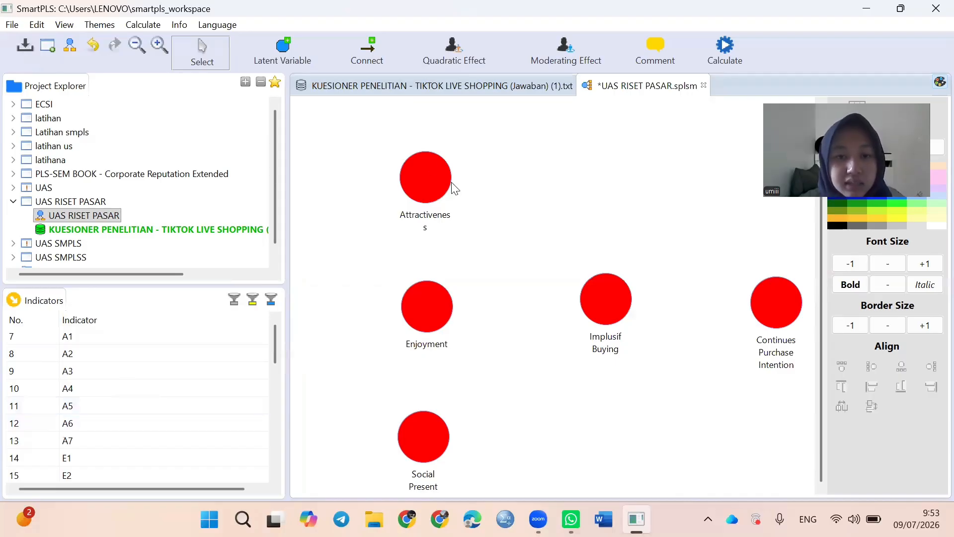
pyautogui.click(119, 337)
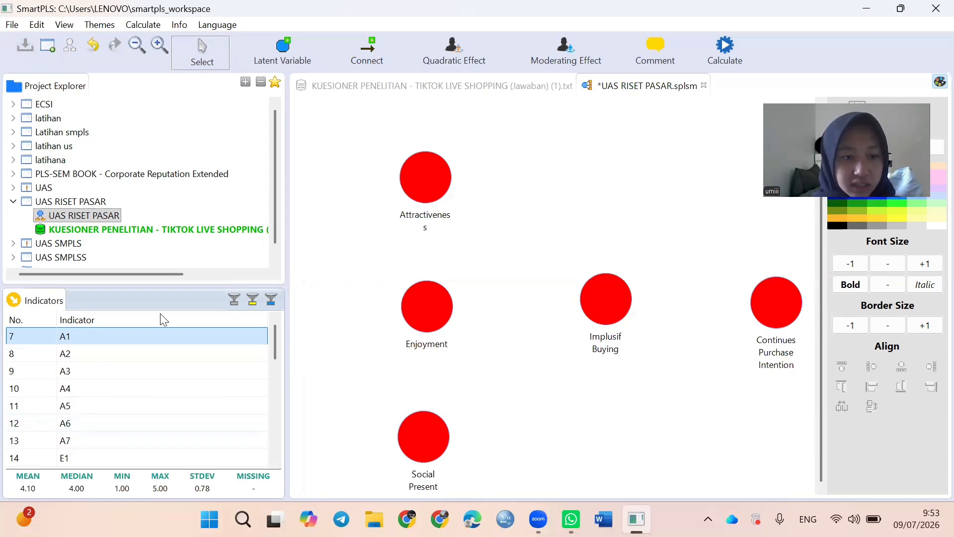
pyautogui.click(138, 335)
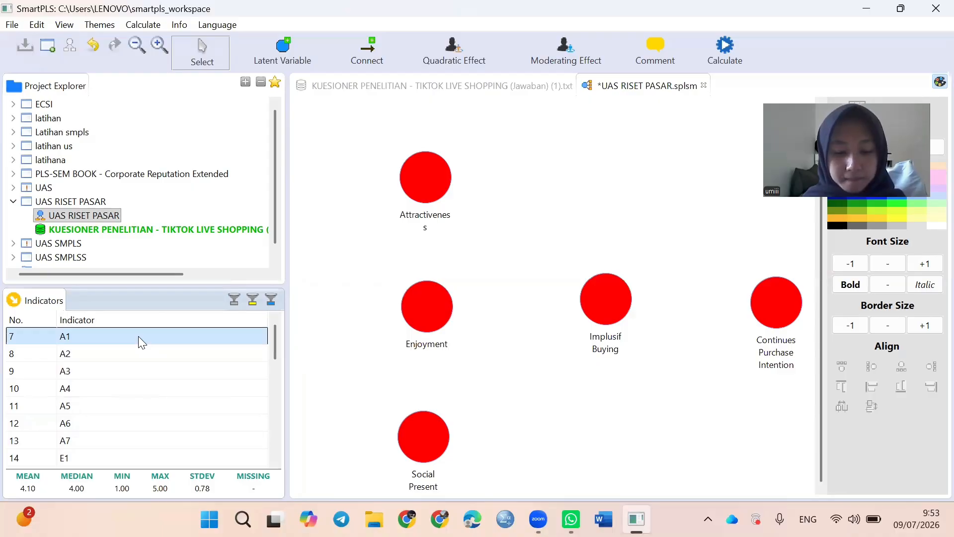
pyautogui.hotkey('shift', 'Down')
pyautogui.hotkey('shift', 'Down')
pyautogui.hotkey('shift', 'Down')
pyautogui.hotkey('shift', 'Down')
pyautogui.hotkey('shift', 'Down')
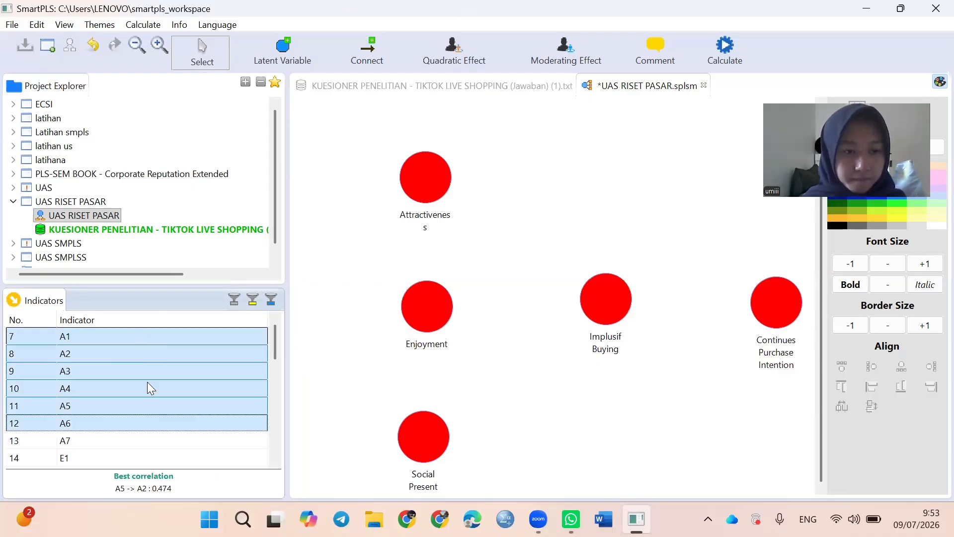
pyautogui.hotkey('shift', 'Down')
pyautogui.moveTo(147, 381); pyautogui.dragTo(418, 175)
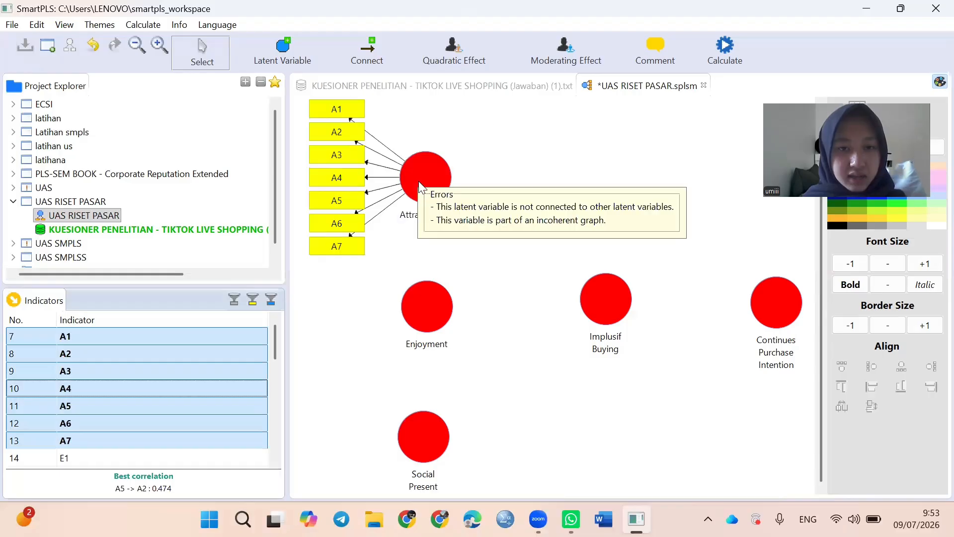
# Assign indicators E1 through E6 to the Enjoyment latent variable in the path model
pyautogui.scroll(-2, 198, 365)
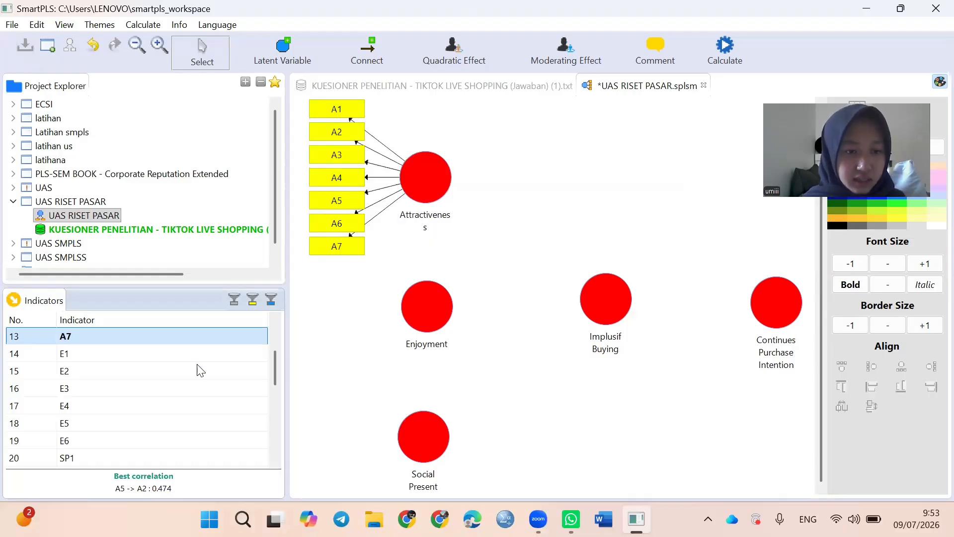
pyautogui.click(180, 354)
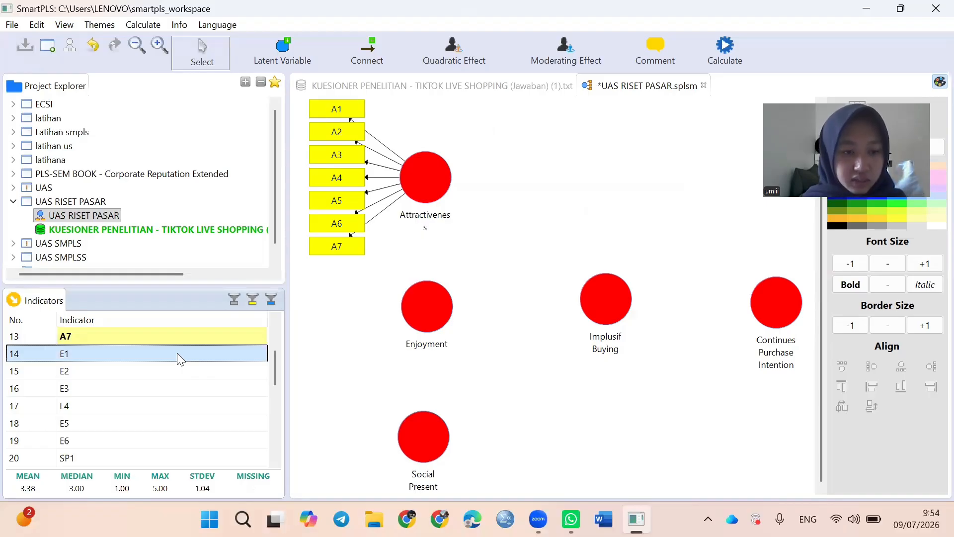
pyautogui.hotkey('shift', 'Down')
pyautogui.hotkey('shift', 'Down')
pyautogui.hotkey('shift', 'Down')
pyautogui.hotkey('shift', 'Down')
pyautogui.hotkey('shift', 'Down')
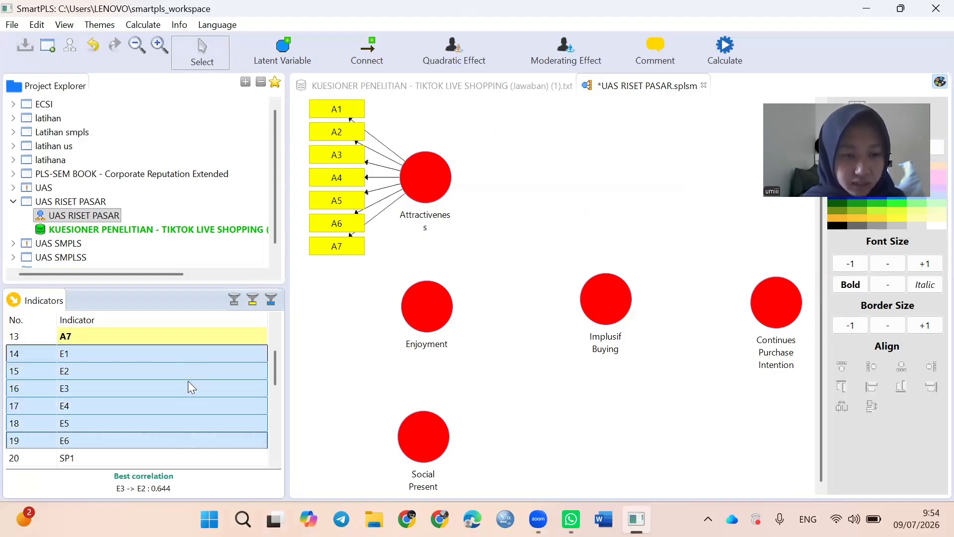
pyautogui.moveTo(188, 381); pyautogui.dragTo(419, 310)
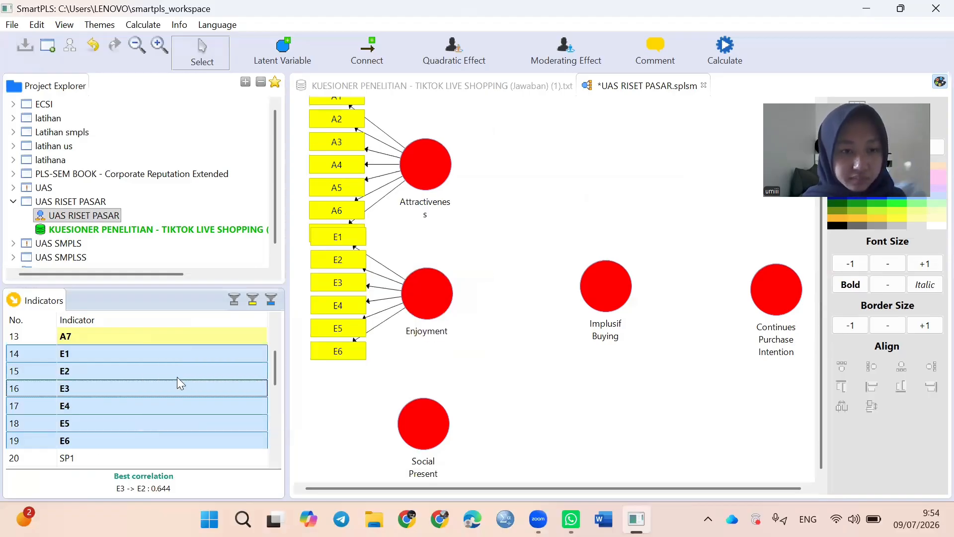
# Assign indicators SP1 through SP6 to the Social Present latent variable in the path model
pyautogui.scroll(-1, 111, 399)
pyautogui.scroll(-1, 113, 342)
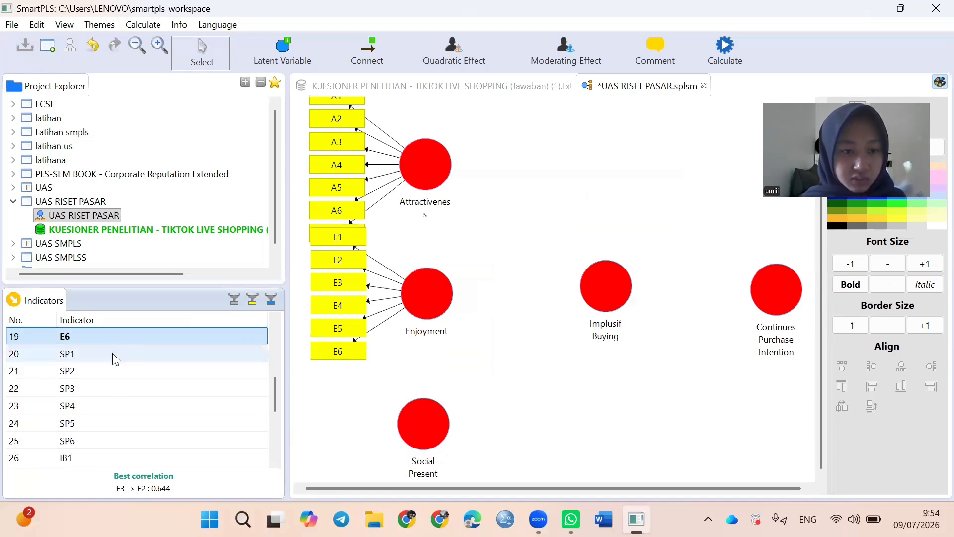
pyautogui.click(112, 353)
pyautogui.hotkey('shift', 'Down')
pyautogui.hotkey('shift', 'Down')
pyautogui.hotkey('shift', 'Down')
pyautogui.hotkey('shift', 'Down')
pyautogui.hotkey('shift', 'Down')
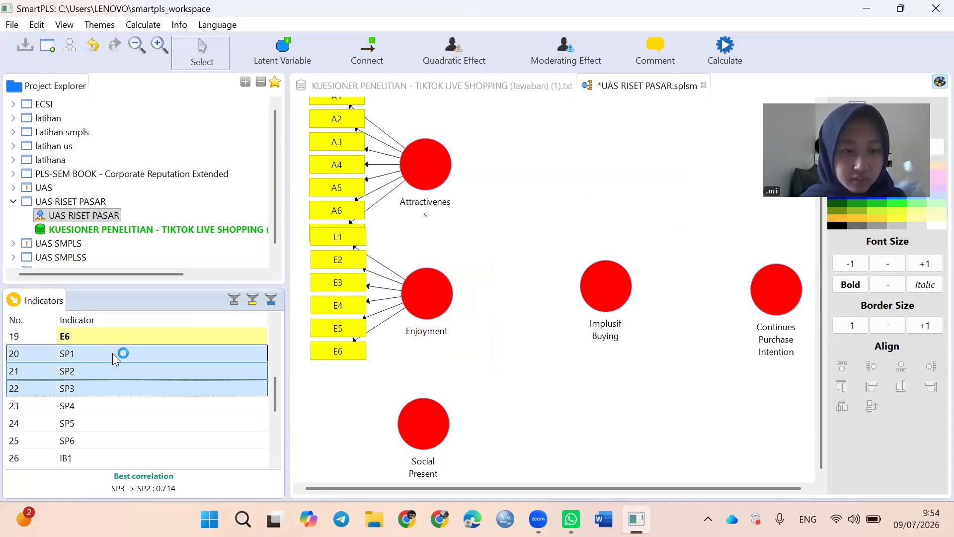
pyautogui.moveTo(122, 376); pyautogui.dragTo(422, 401)
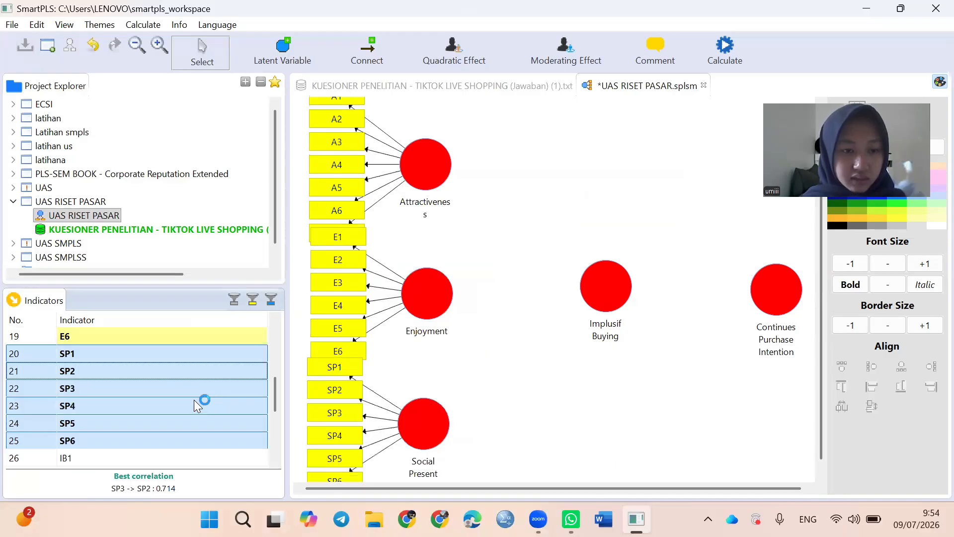
# Assign indicators IB1 through IB6 to the Implusif Buying latent variable in the path model
pyautogui.scroll(-3, 179, 377)
pyautogui.scroll(2, 132, 363)
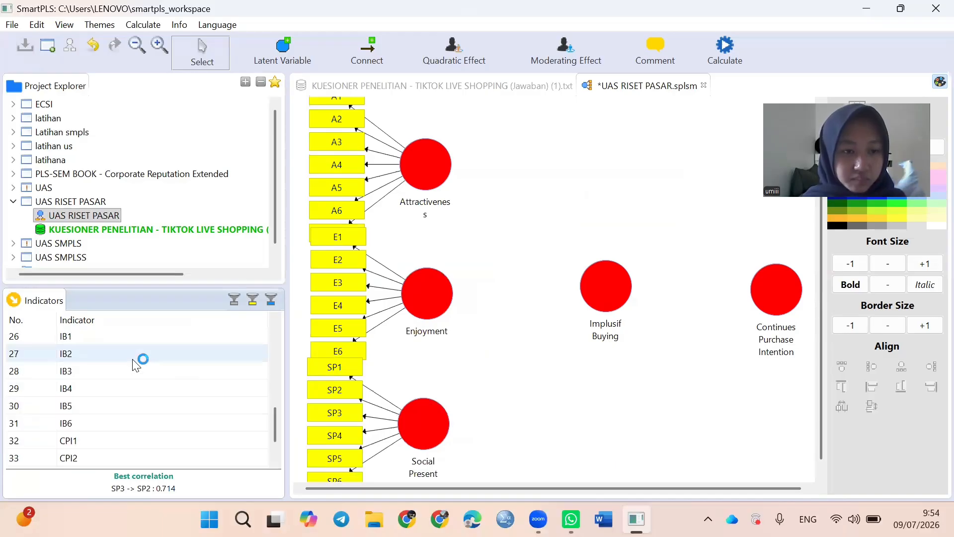
pyautogui.click(124, 384)
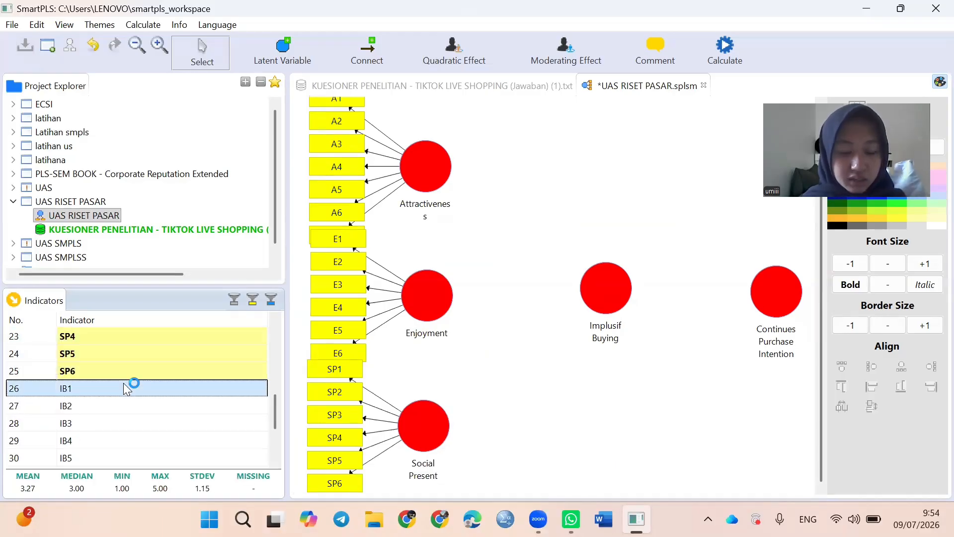
pyautogui.hotkey('shift', 'Down')
pyautogui.hotkey('shift', 'Down')
pyautogui.hotkey('shift', 'Down')
pyautogui.hotkey('shift', 'Down')
pyautogui.hotkey('shift', 'Down')
pyautogui.scroll(-1, 124, 383)
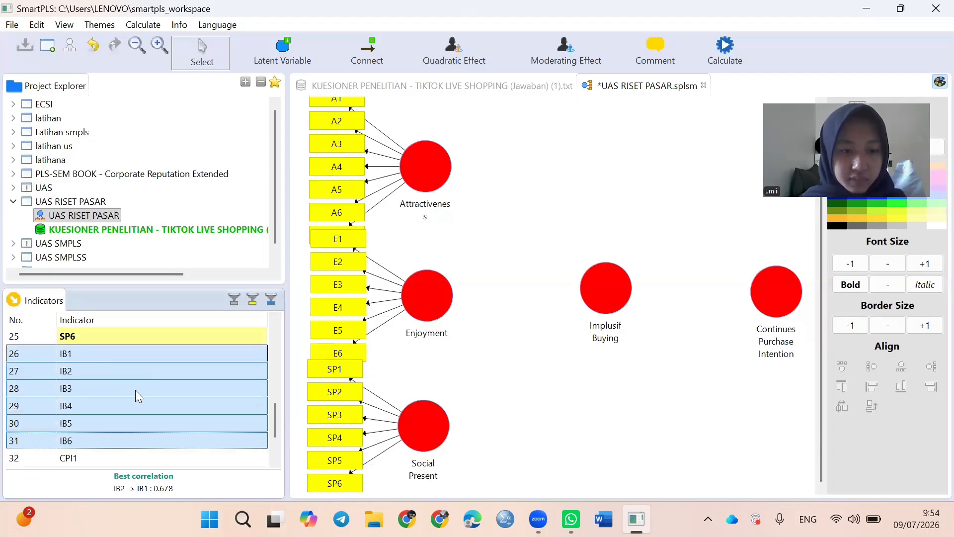
pyautogui.moveTo(135, 389); pyautogui.dragTo(606, 294)
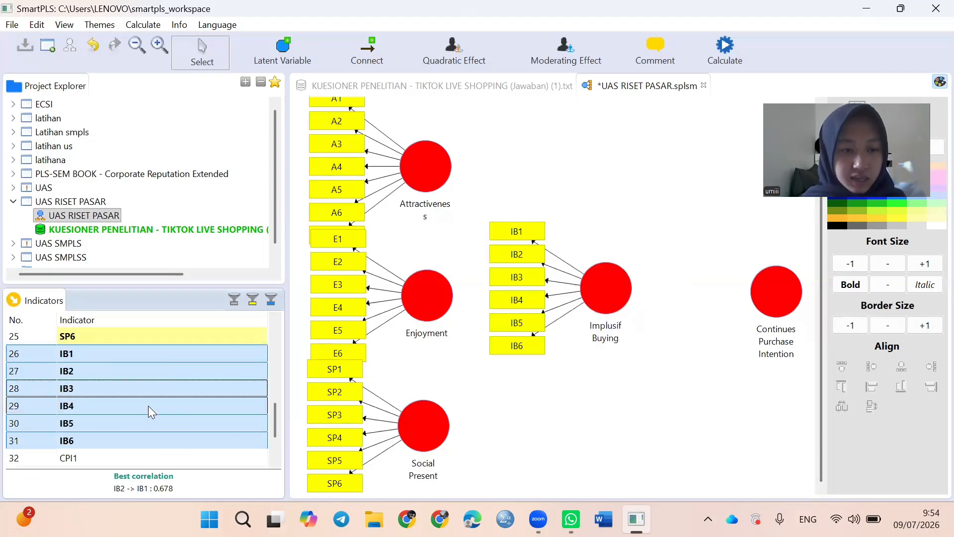
# Assign indicators CPI1 through CPI5 to the Continues Purchase Intention latent variable in the path model
pyautogui.scroll(-2, 148, 406)
pyautogui.click(136, 393)
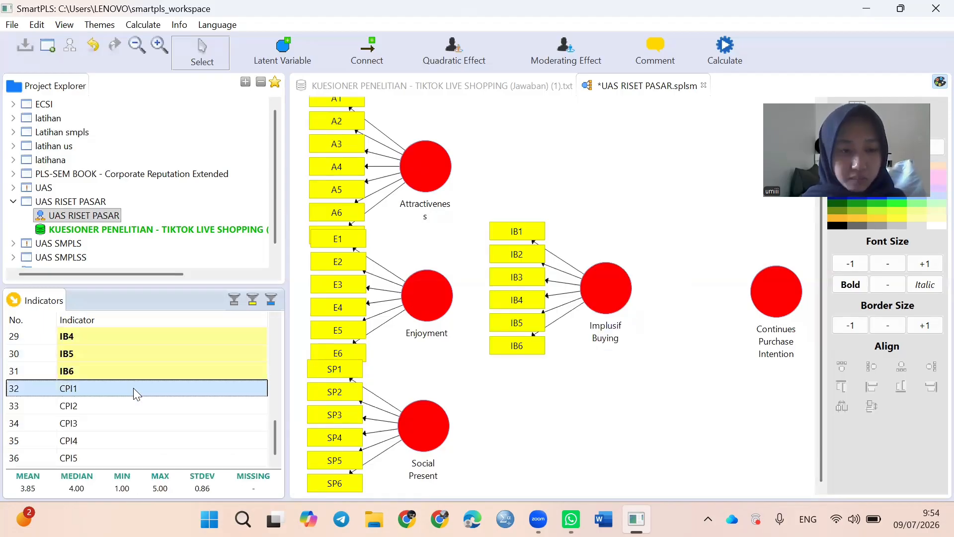
pyautogui.hotkey('shift', 'Down')
pyautogui.hotkey('shift', 'Down')
pyautogui.hotkey('shift', 'Down')
pyautogui.hotkey('shift', 'Down')
pyautogui.moveTo(146, 423); pyautogui.dragTo(782, 296)
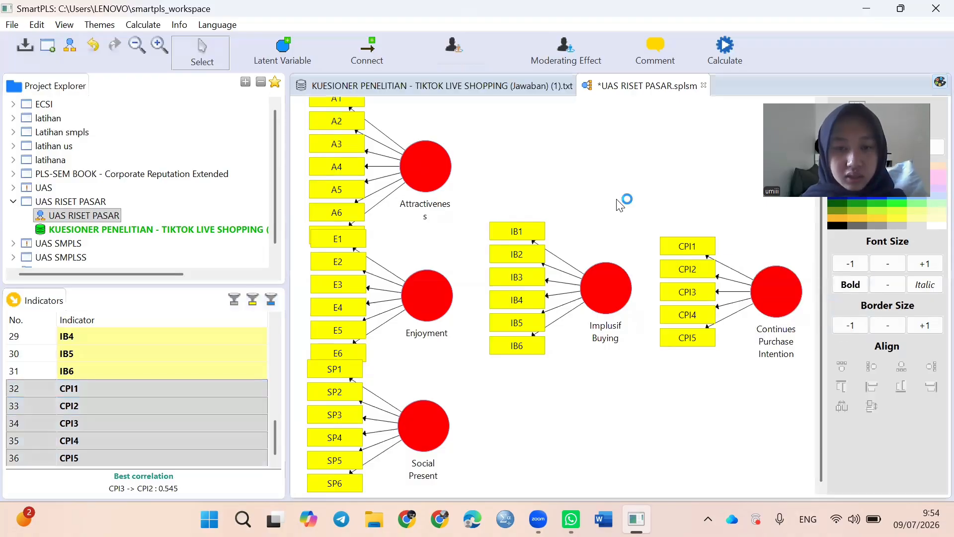
# Move Social Present and Enjoyment further down the diagram so the three indicator blocks no longer overlap
pyautogui.scroll(-2, 579, 257)
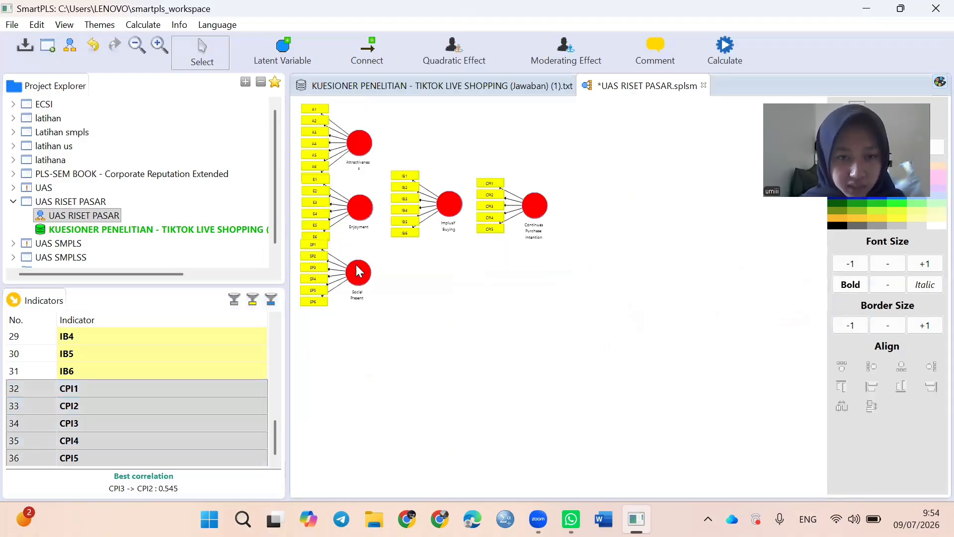
pyautogui.click(357, 272)
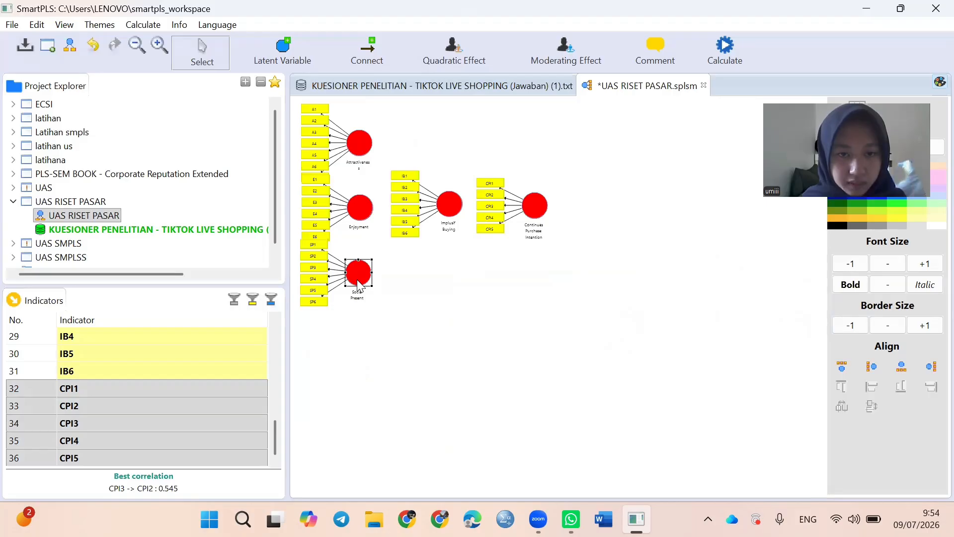
pyautogui.moveTo(356, 280); pyautogui.dragTo(358, 320)
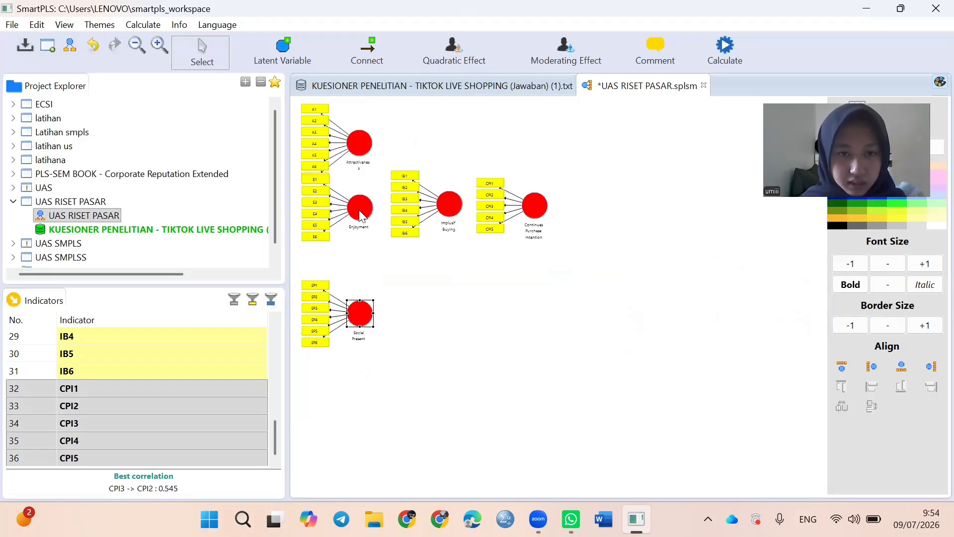
pyautogui.moveTo(359, 211); pyautogui.dragTo(361, 235)
# Move Implusif Buying and Continues Purchase Intention down to roughly Enjoyment's height, with more space between the two constructs
pyautogui.click(448, 203)
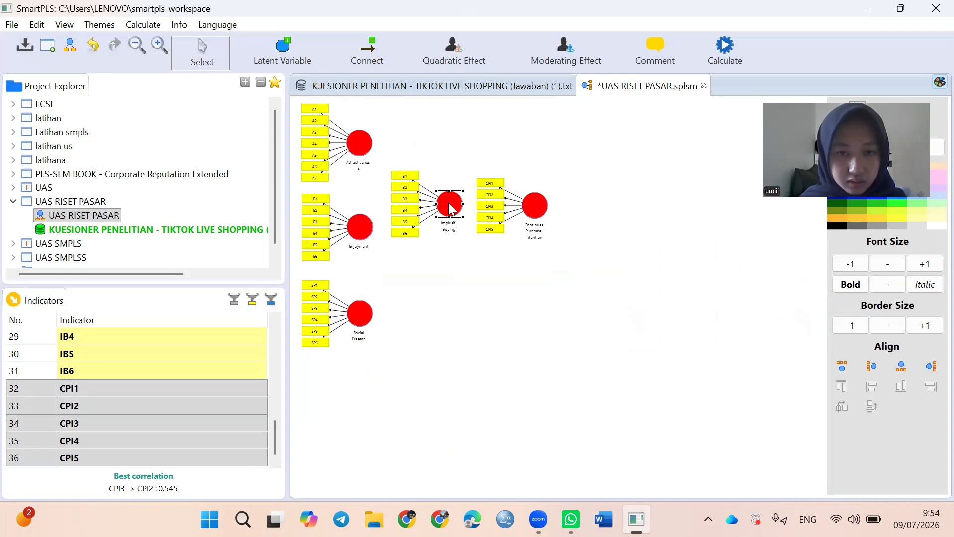
pyautogui.moveTo(449, 203); pyautogui.dragTo(453, 229)
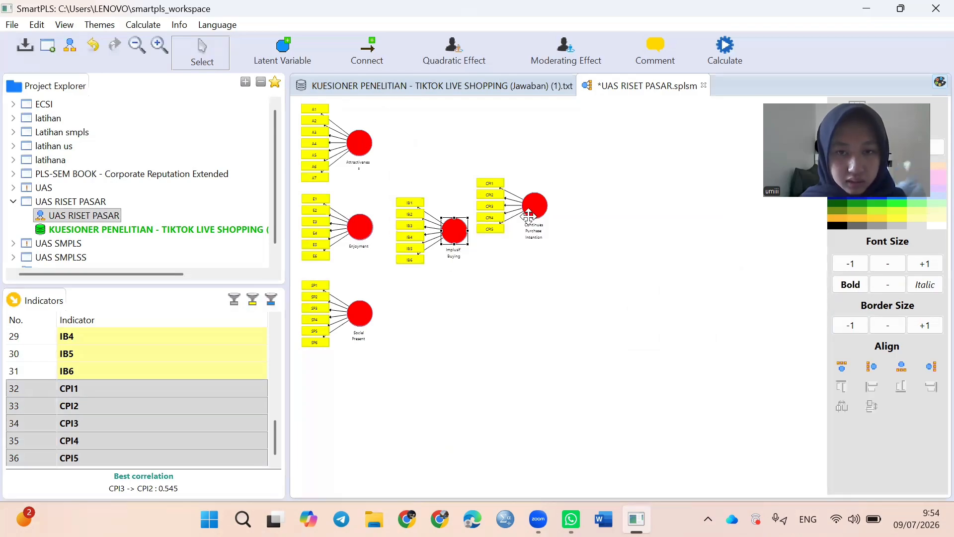
pyautogui.click(536, 219)
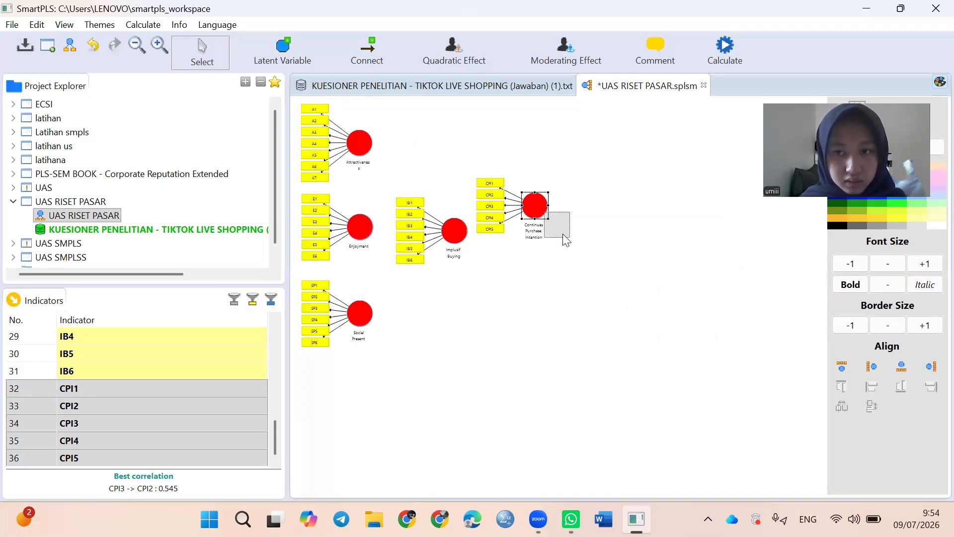
pyautogui.moveTo(536, 216); pyautogui.dragTo(564, 237)
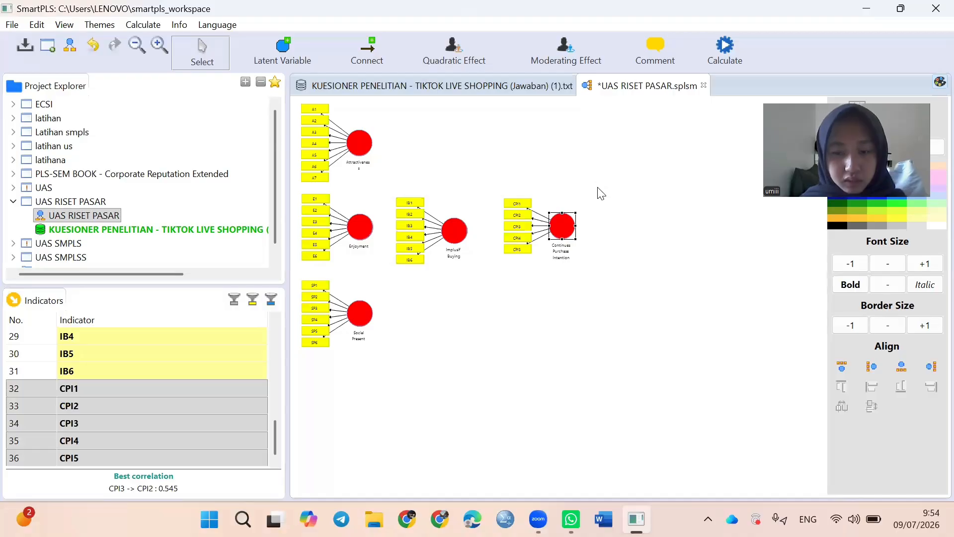
pyautogui.click(600, 192)
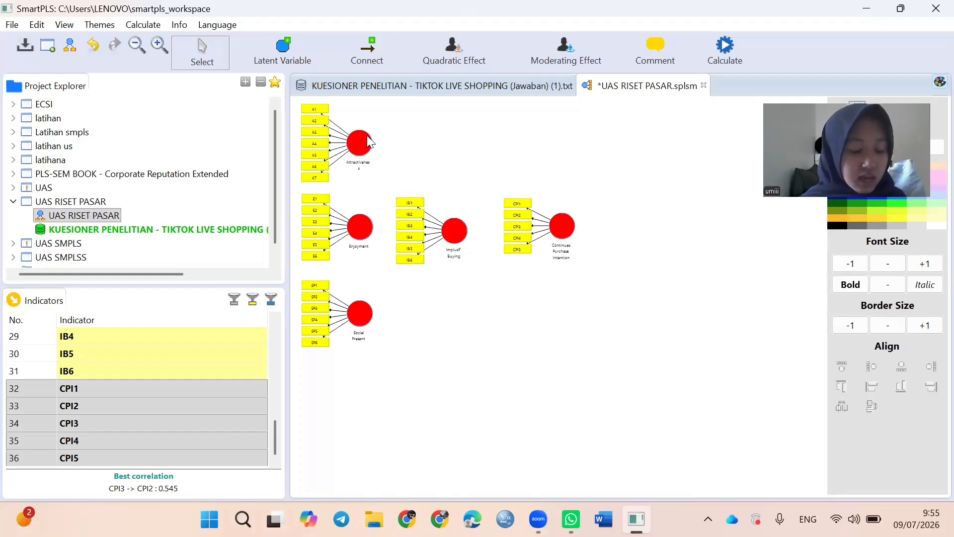
# Draw a path from the Attractiveness latent variable to Implusif Buying
pyautogui.moveTo(367, 136)
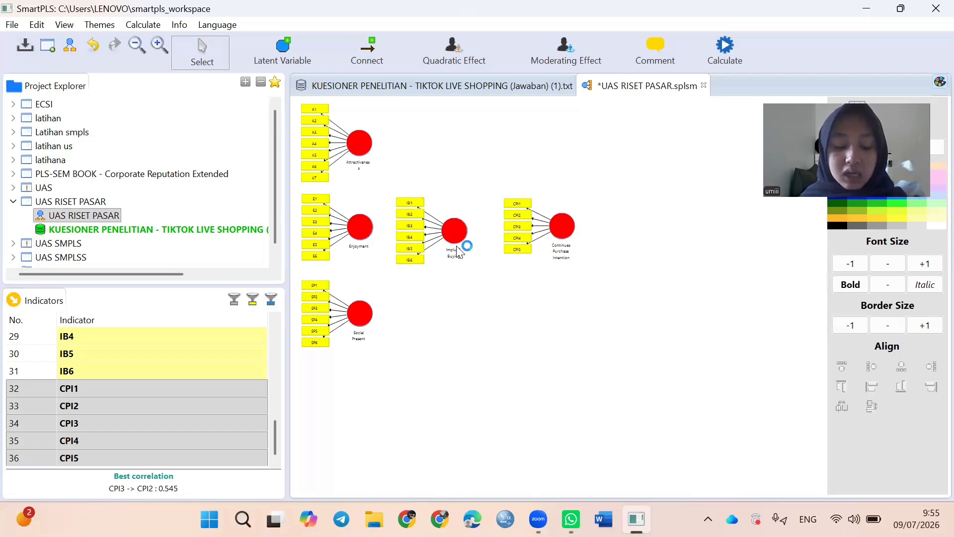
pyautogui.moveTo(458, 252)
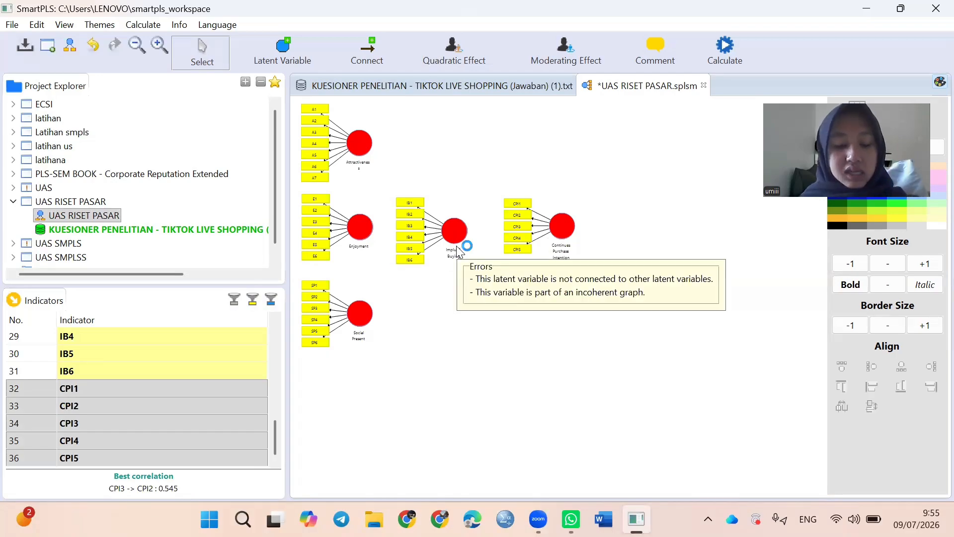
pyautogui.click(365, 147)
pyautogui.click(372, 53)
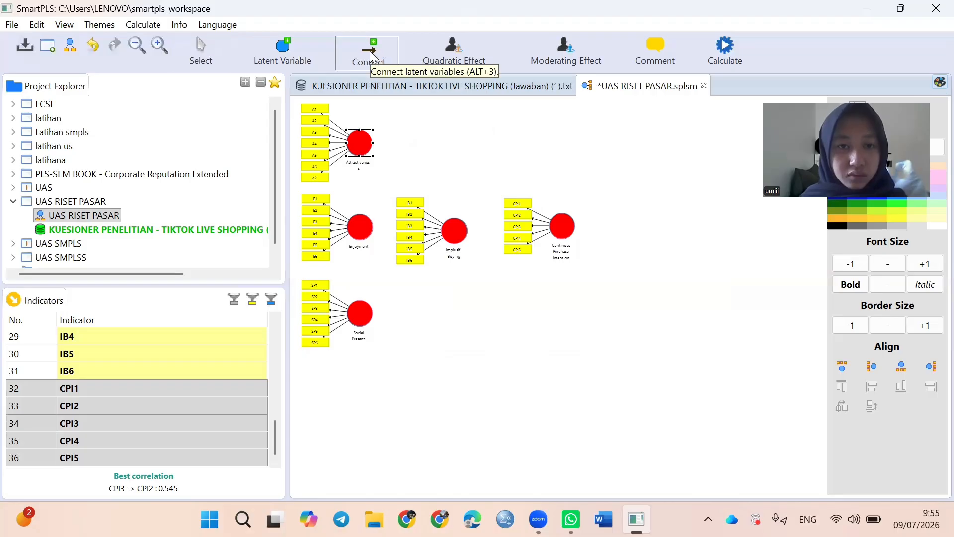
pyautogui.click(453, 232)
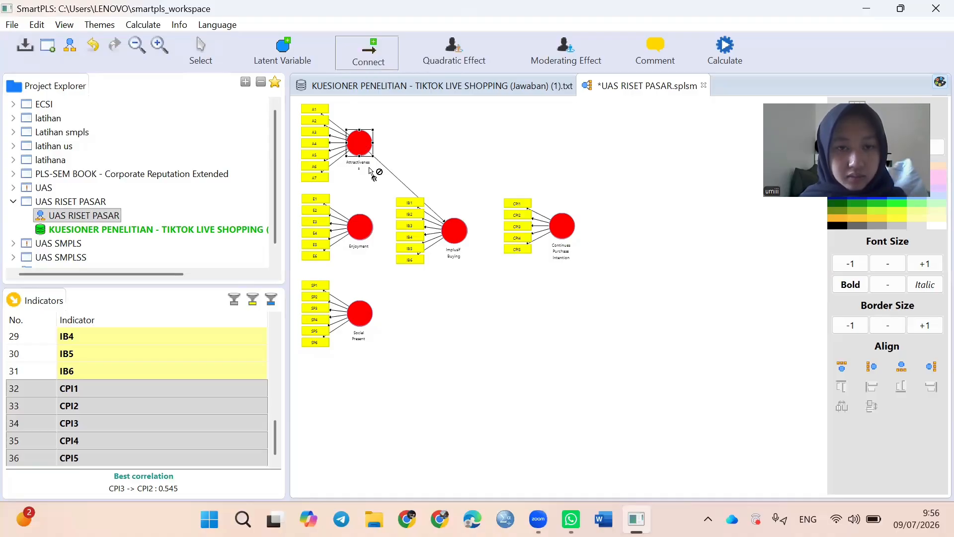
pyautogui.click(301, 62)
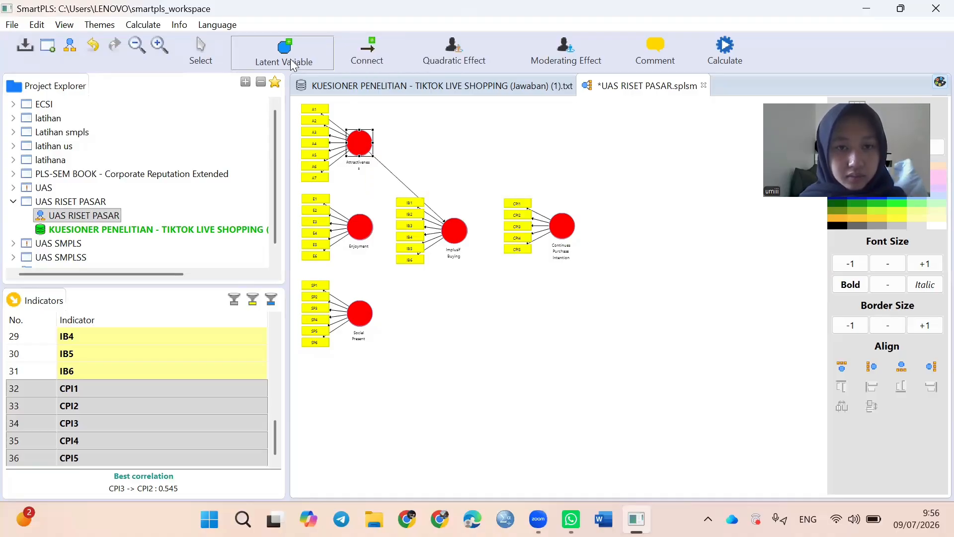
pyautogui.click(211, 44)
pyautogui.doubleClick(361, 235)
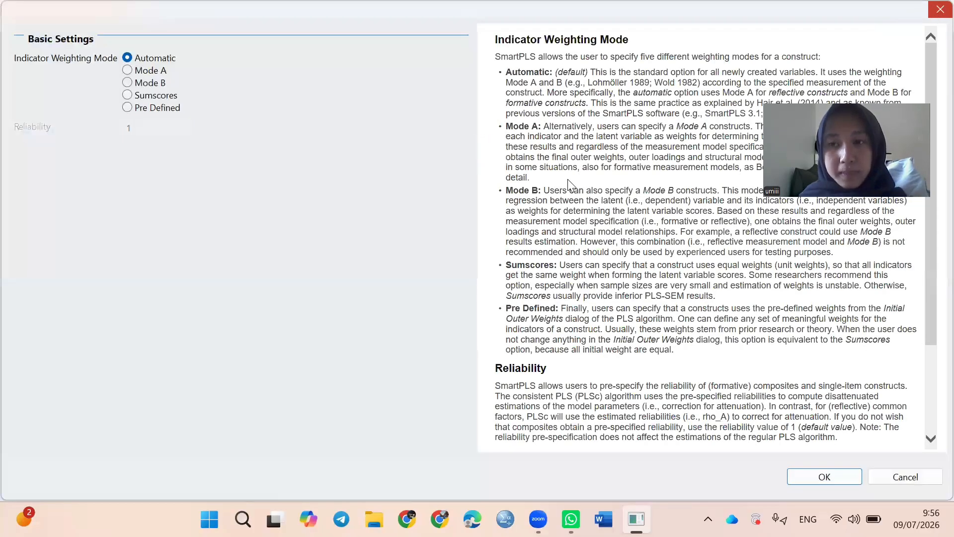
pyautogui.click(938, 10)
# Draw paths from Enjoyment and Social Present to Implusif Buying, and from Implusif Buying to Continues Purchase Intention
pyautogui.click(369, 54)
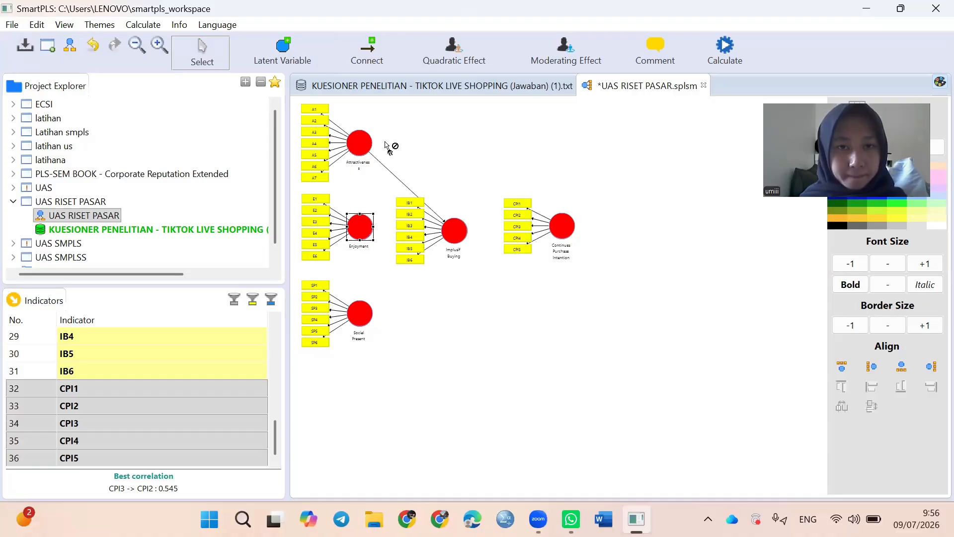
pyautogui.click(451, 232)
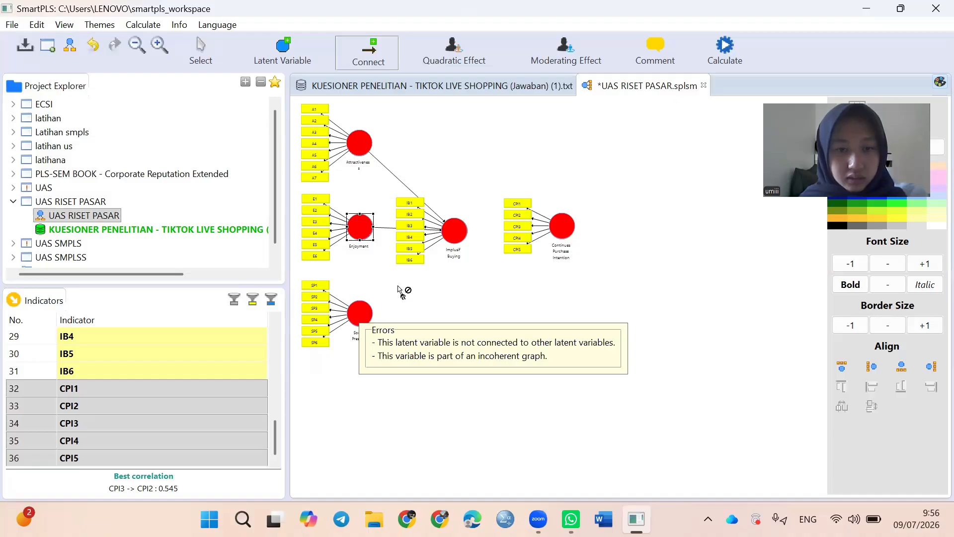
pyautogui.click(451, 243)
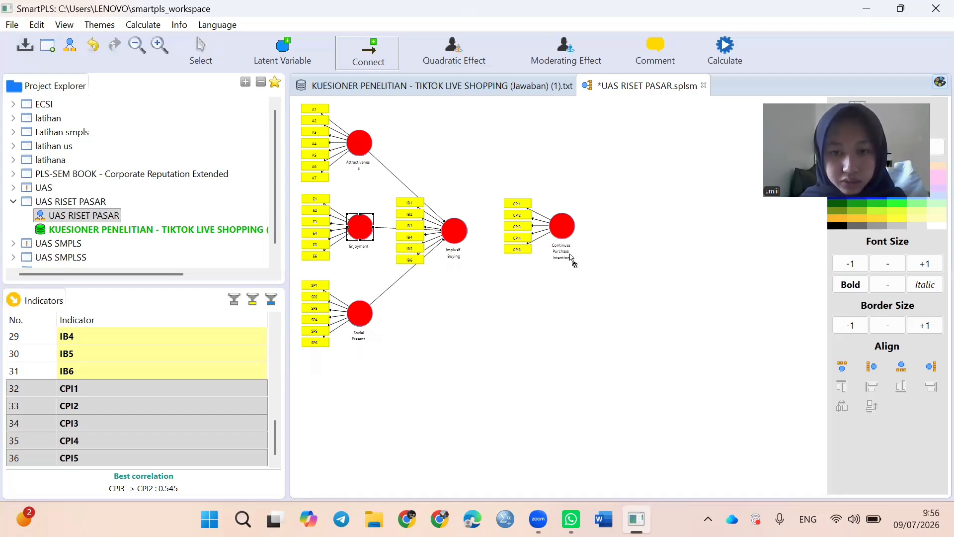
pyautogui.moveTo(469, 238); pyautogui.dragTo(555, 230)
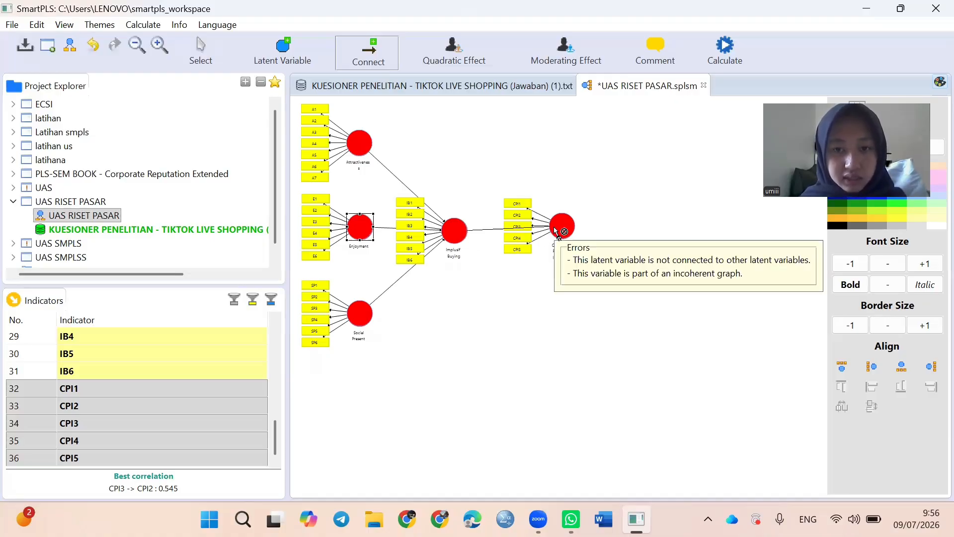
pyautogui.click(555, 228)
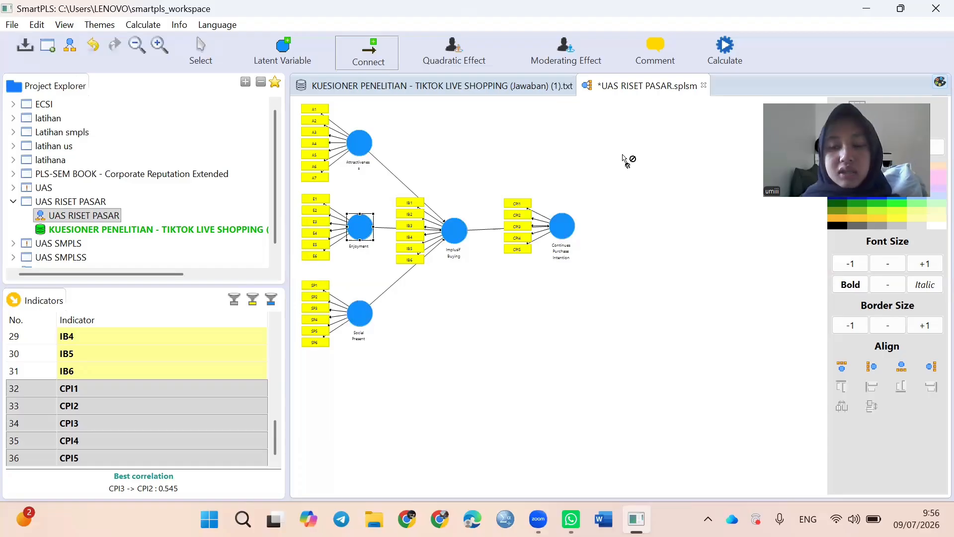
# Run the PLS Algorithm with the Path weighting scheme, 300 maximum iterations and stop criterion 7, opening the full report
pyautogui.click(726, 60)
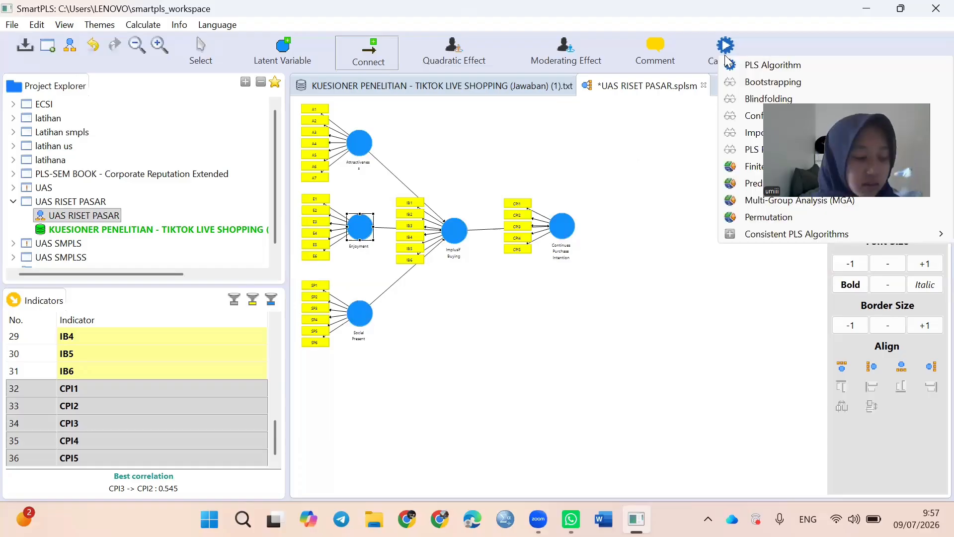
pyautogui.click(750, 66)
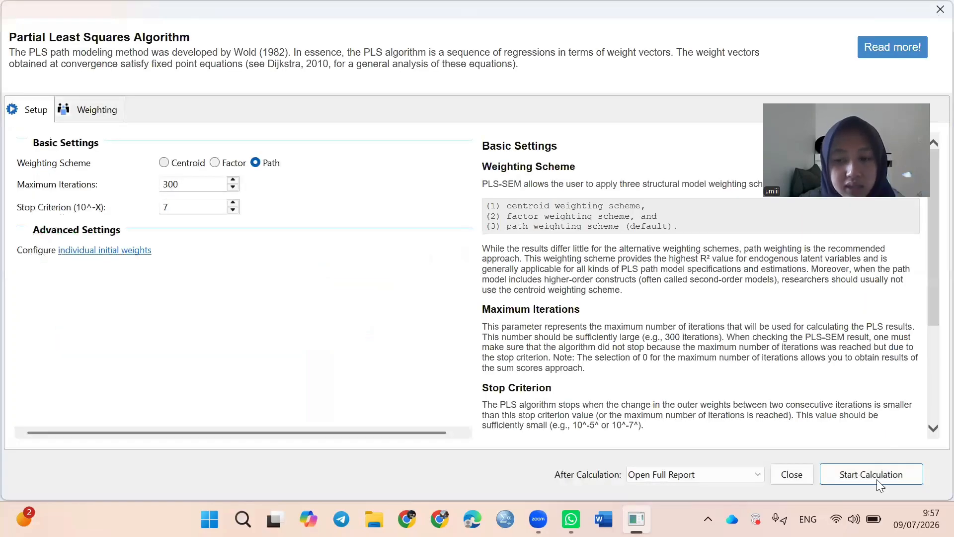
pyautogui.click(878, 481)
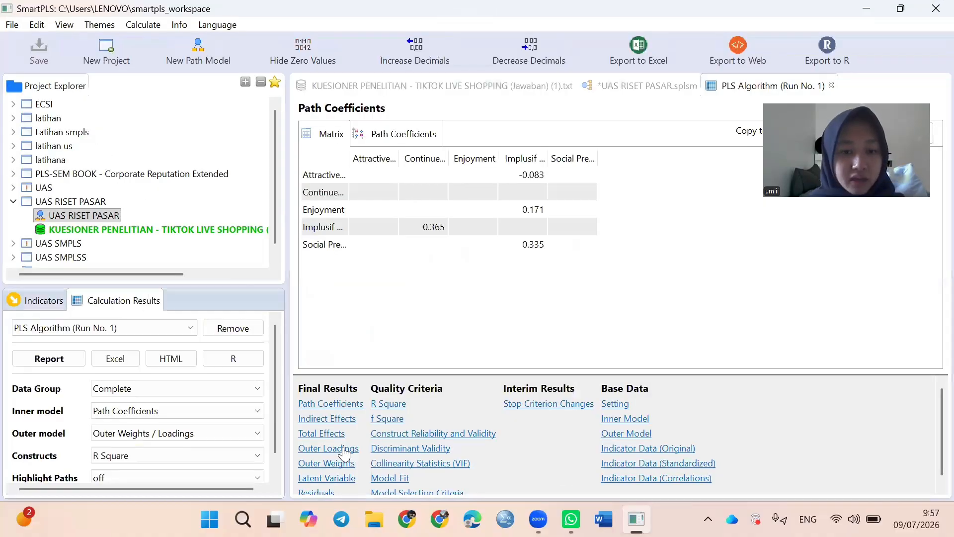
# Examine the outer loadings of all indicators in the PLS Algorithm report, from A1 through SP6
pyautogui.click(327, 448)
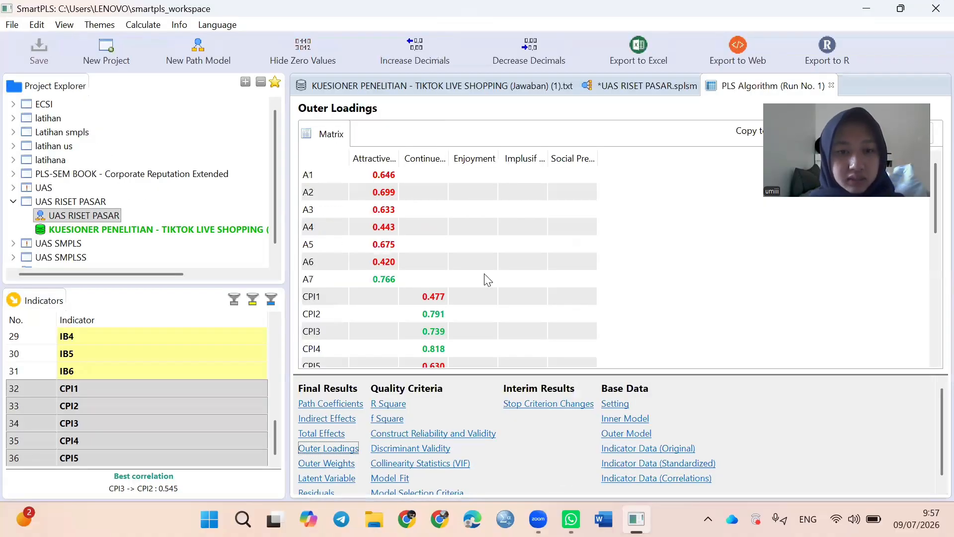
pyautogui.scroll(-5, 486, 280)
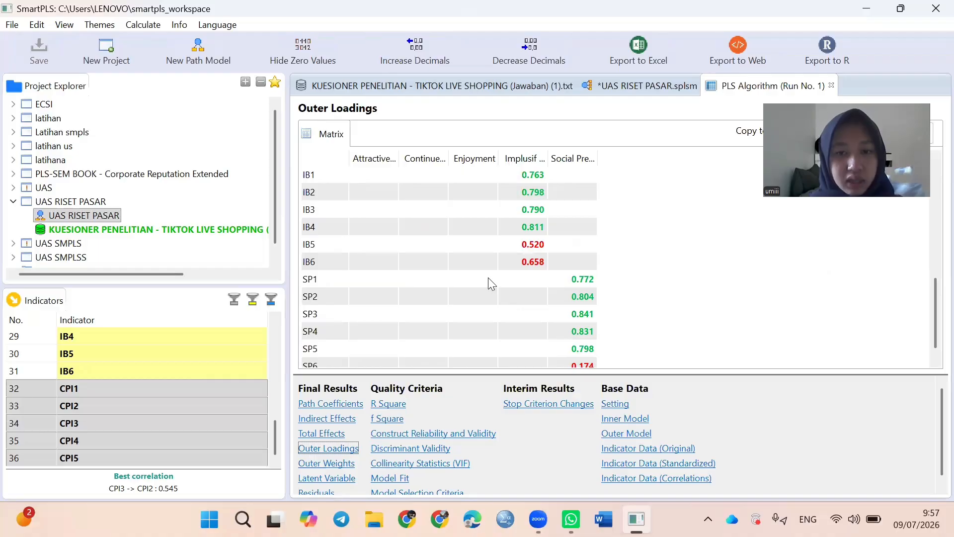
pyautogui.scroll(4, 487, 277)
pyautogui.scroll(2, 404, 212)
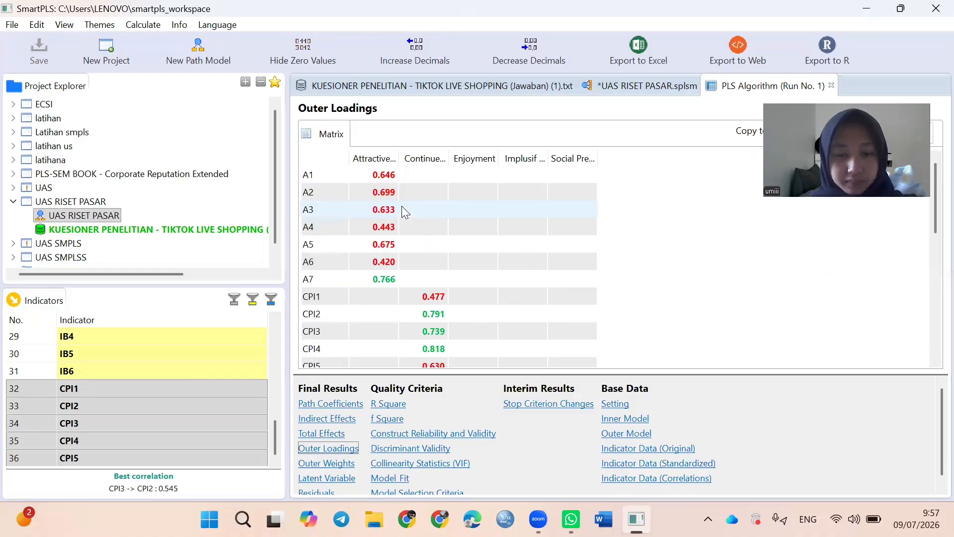
pyautogui.scroll(-6, 402, 207)
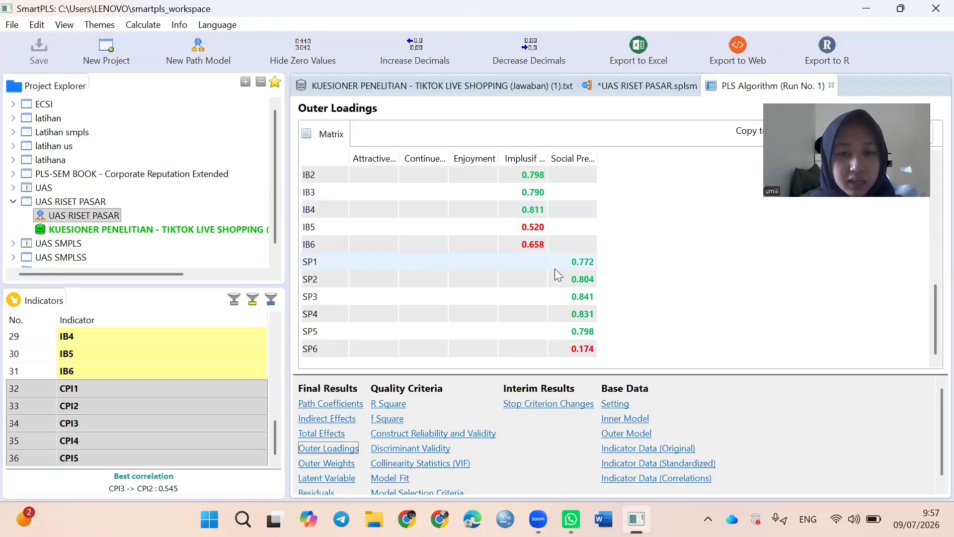
pyautogui.scroll(5, 380, 271)
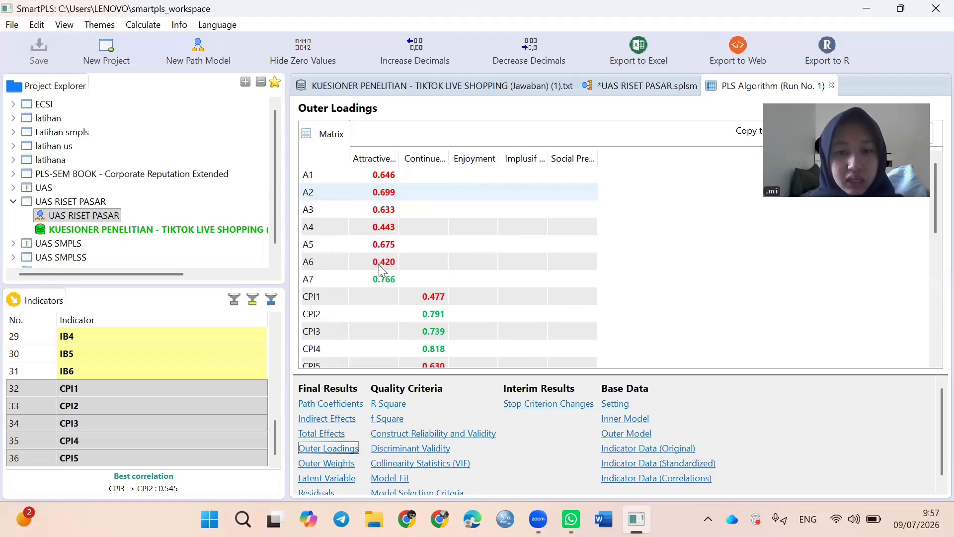
pyautogui.scroll(-4, 531, 247)
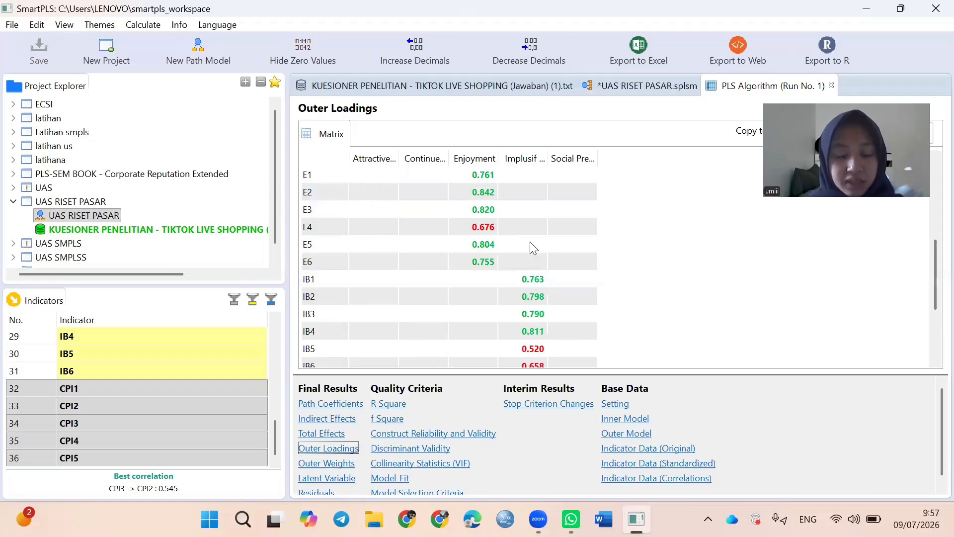
pyautogui.scroll(-3, 532, 247)
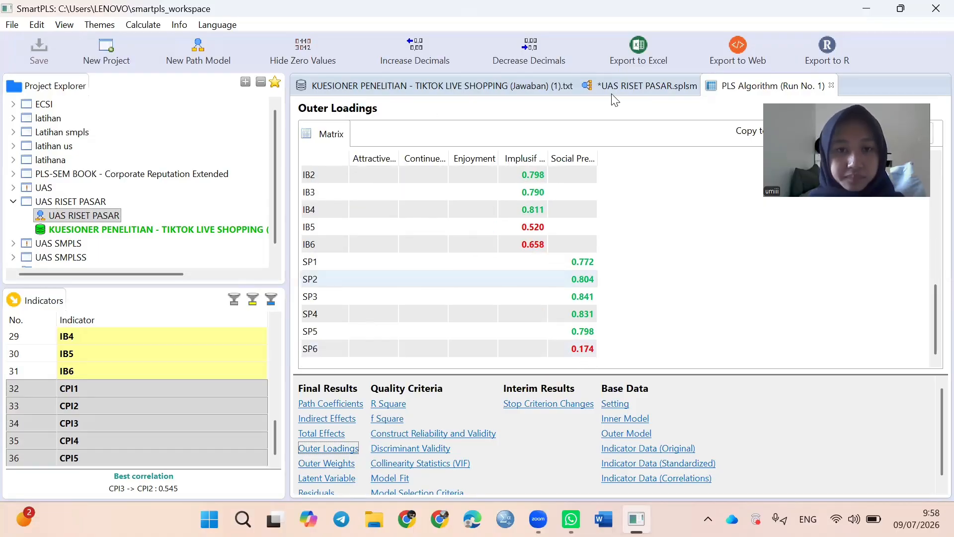
# Return to the UAS RISET PASAR model and delete indicator SP6 from the Social Present latent variable
pyautogui.click(642, 88)
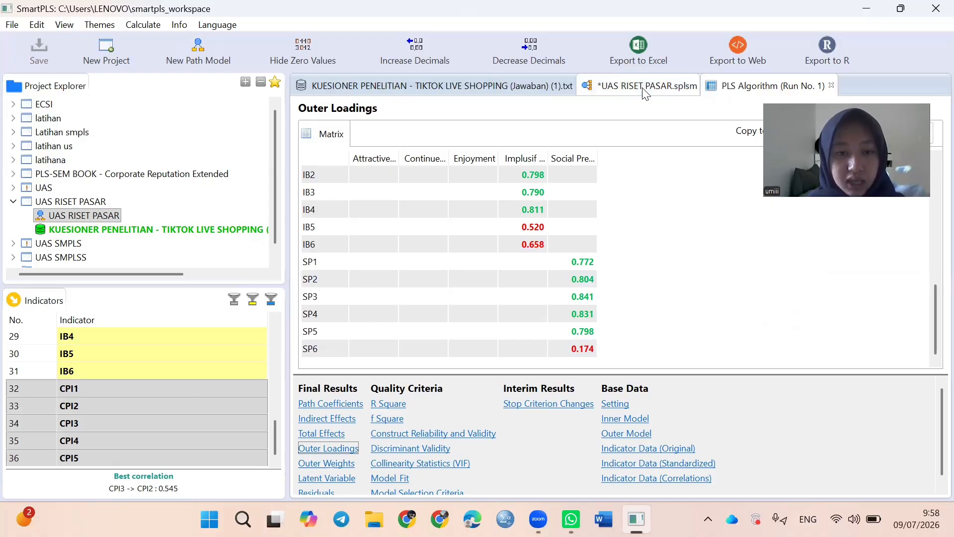
pyautogui.click(194, 58)
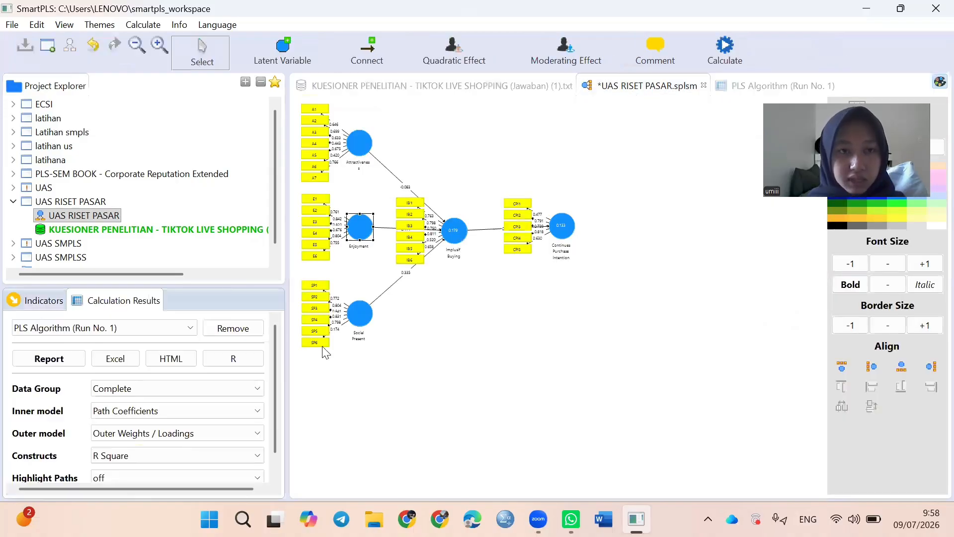
pyautogui.rightClick(322, 344)
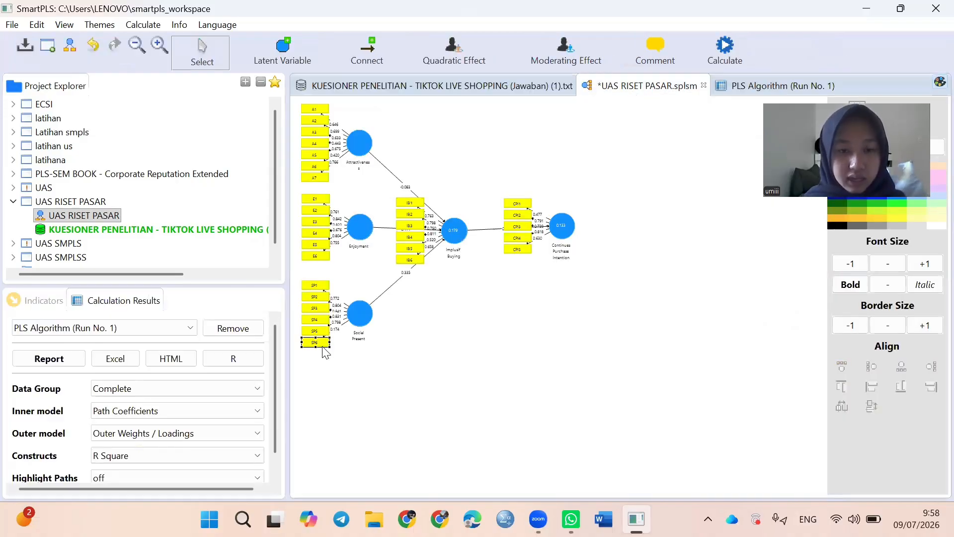
pyautogui.click(406, 63)
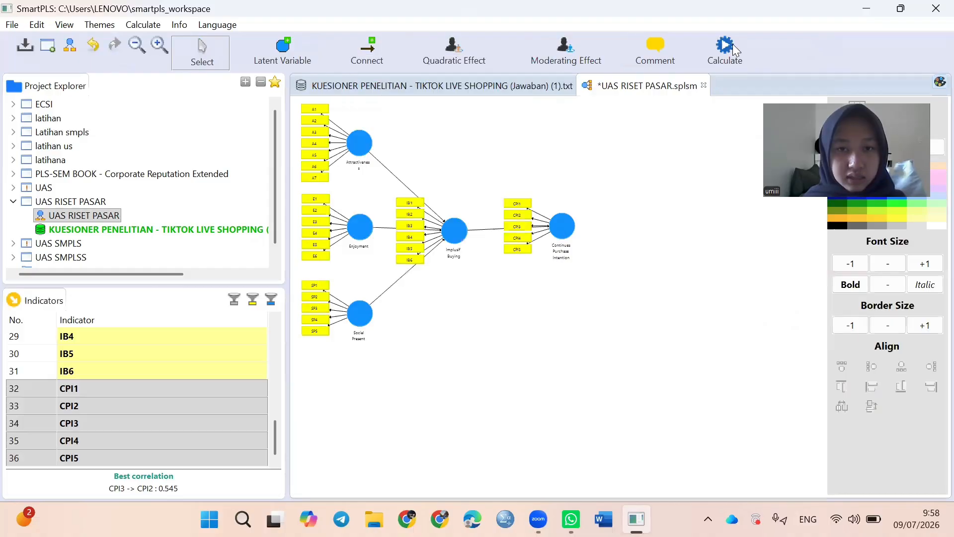
# Rerun the PLS Algorithm on the model without SP6 and review the outer loadings in the new report
pyautogui.click(741, 56)
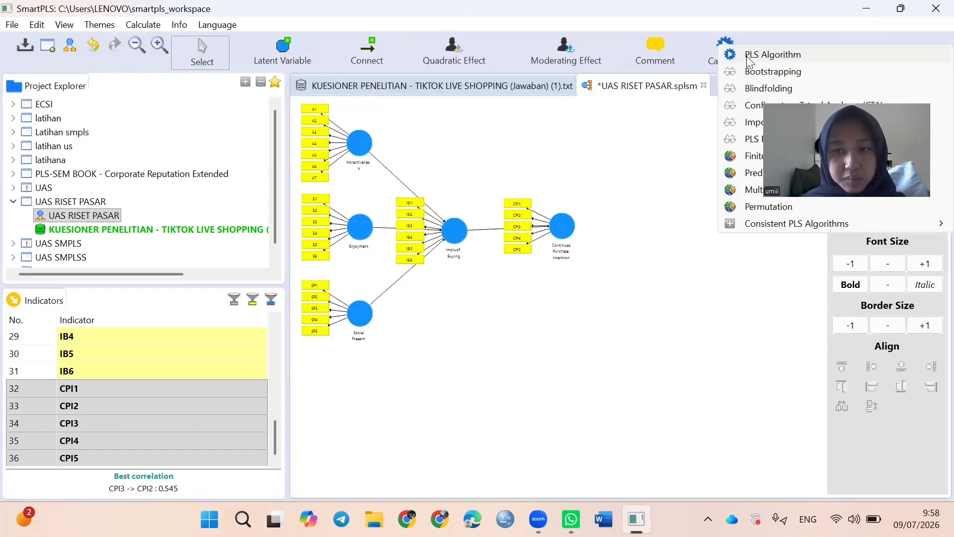
pyautogui.click(750, 56)
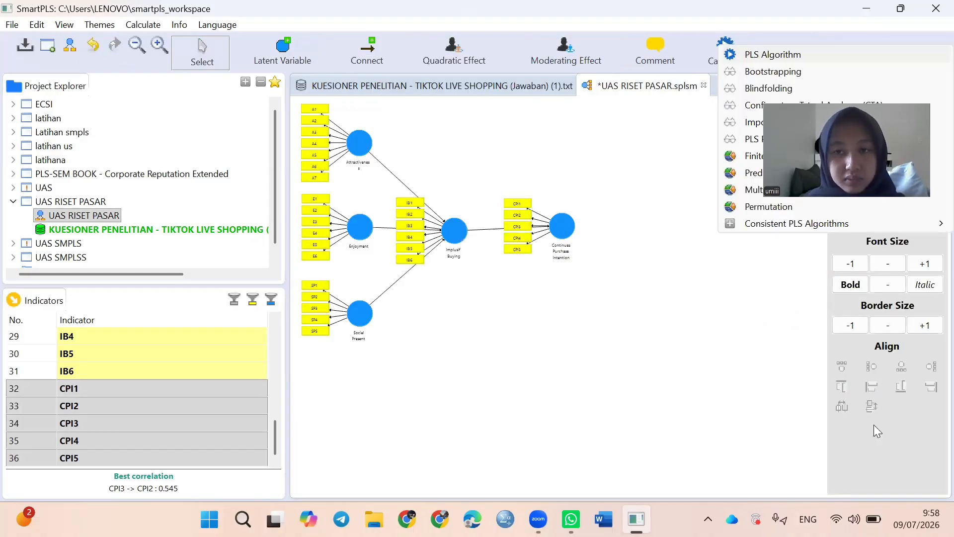
pyautogui.click(865, 476)
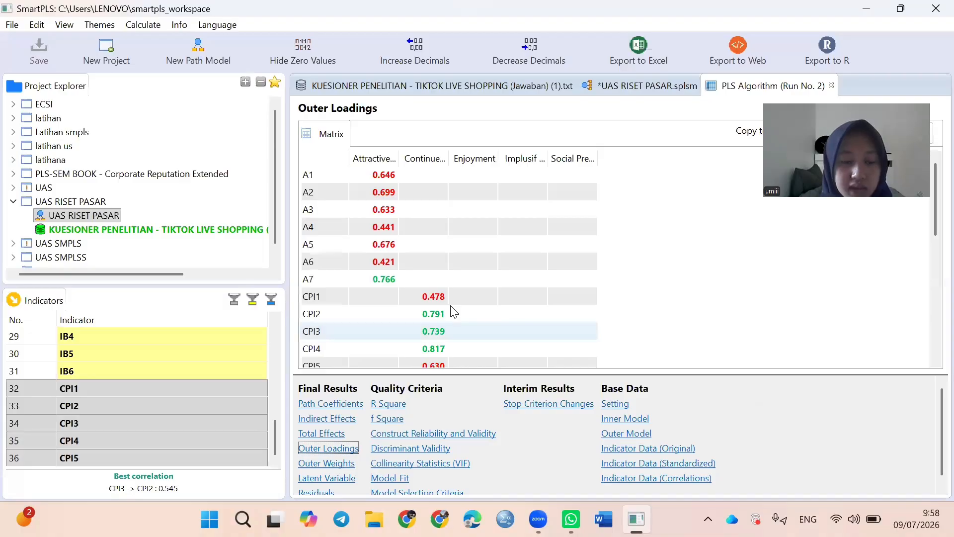
pyautogui.scroll(-4, 454, 311)
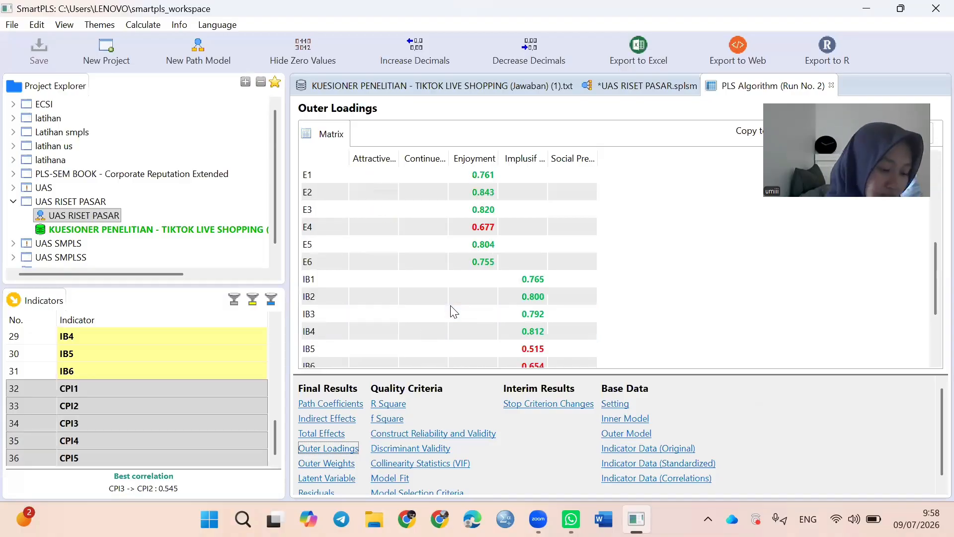
pyautogui.scroll(1, 453, 311)
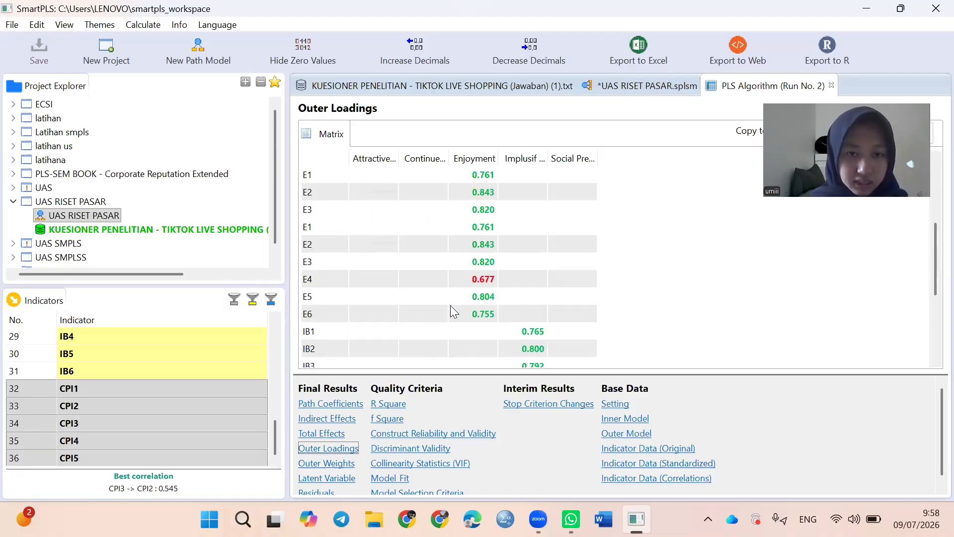
pyautogui.scroll(3, 454, 312)
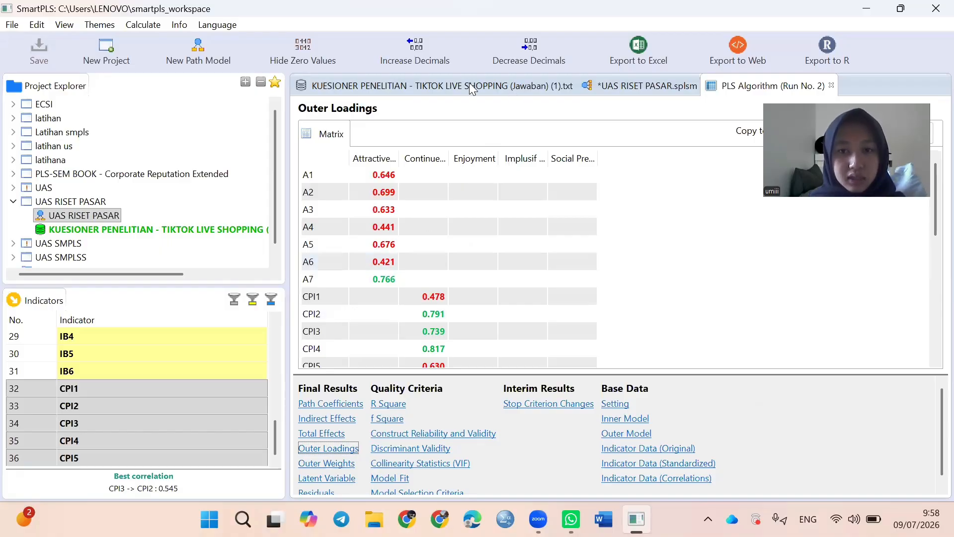
# Delete indicator A6 from the Attractiveness latent variable and recalculate the model with the PLS Algorithm
pyautogui.click(619, 89)
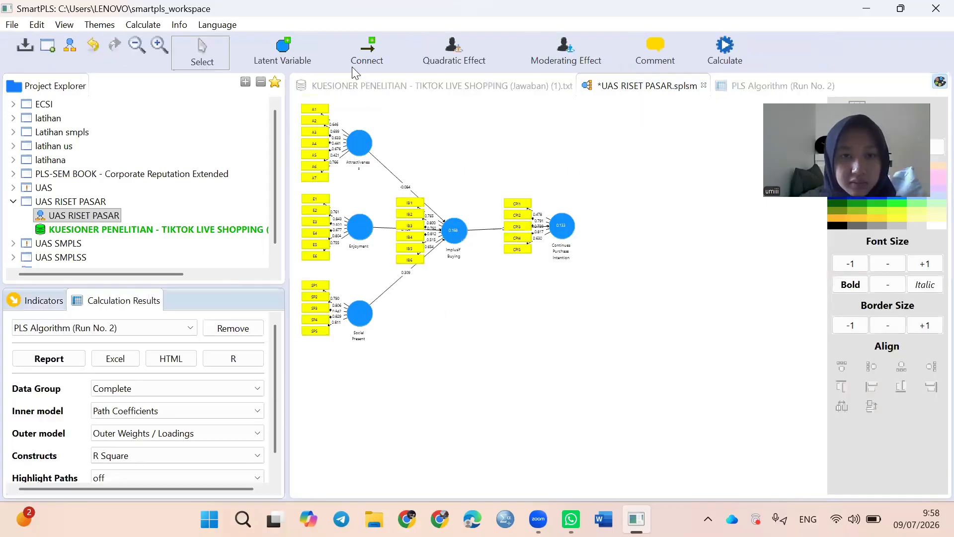
pyautogui.press('Delete')
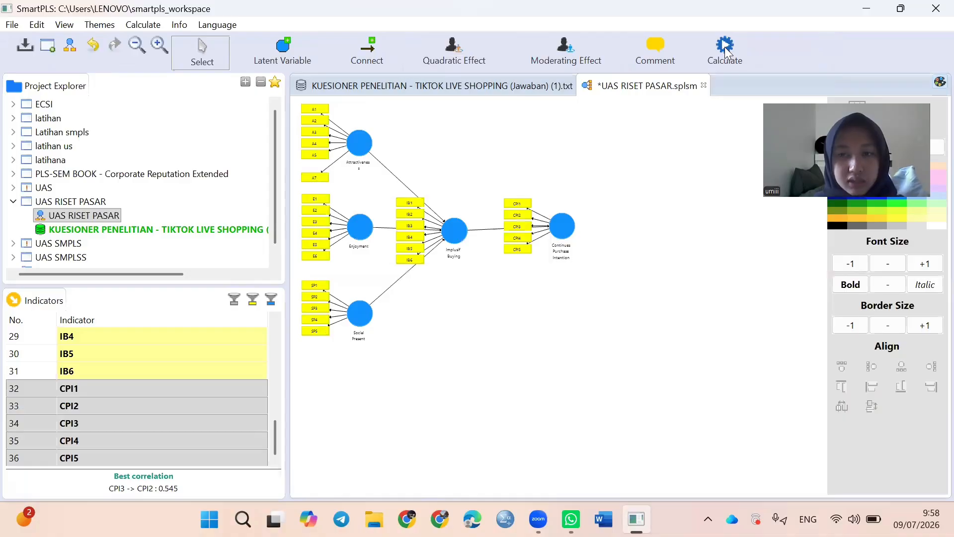
pyautogui.click(726, 52)
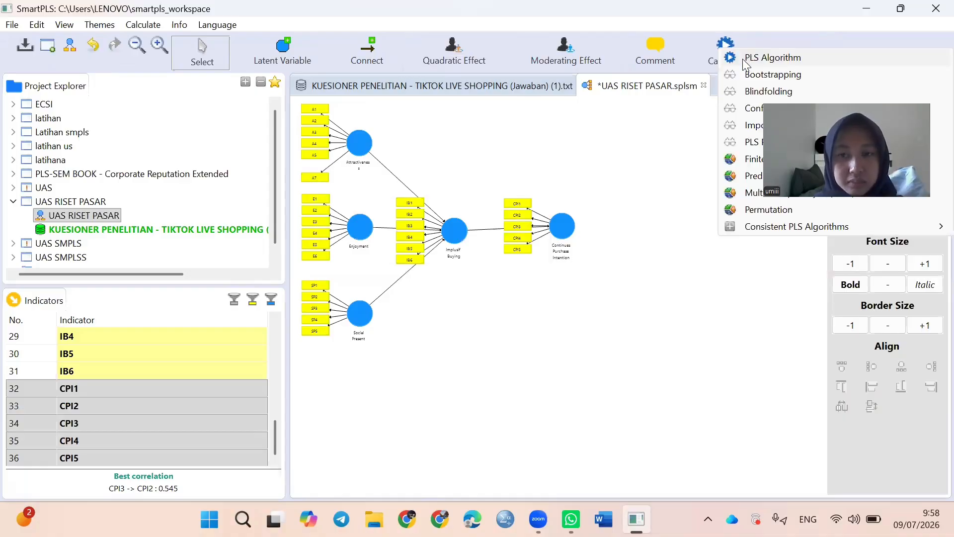
pyautogui.click(747, 59)
pyautogui.click(858, 476)
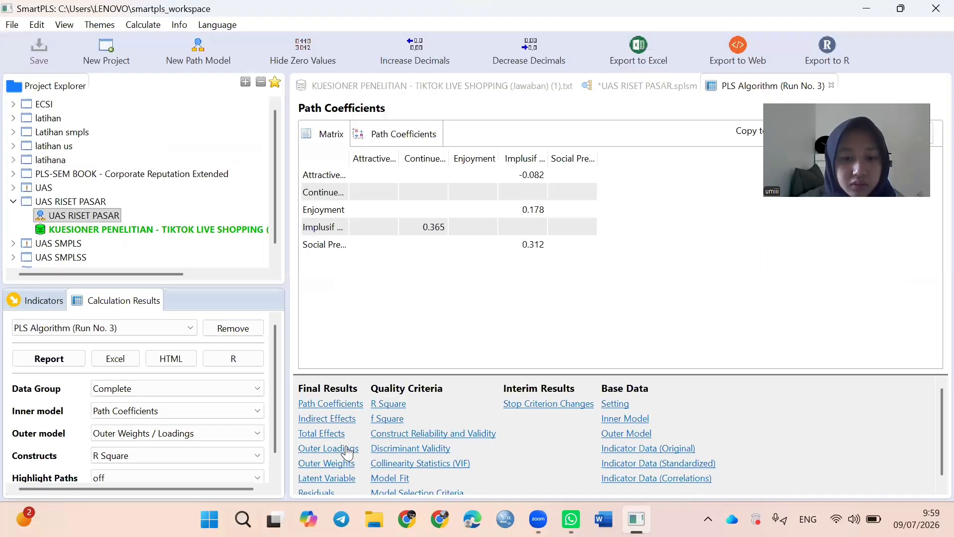
# Show the outer loadings of the run without A6 and check them for all indicators
pyautogui.click(329, 449)
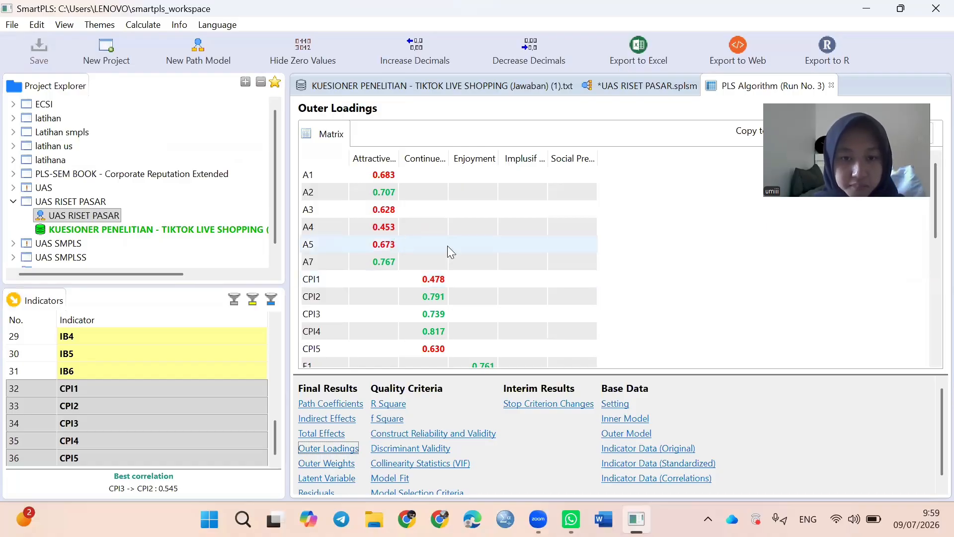
pyautogui.scroll(-5, 450, 251)
pyautogui.scroll(5, 450, 251)
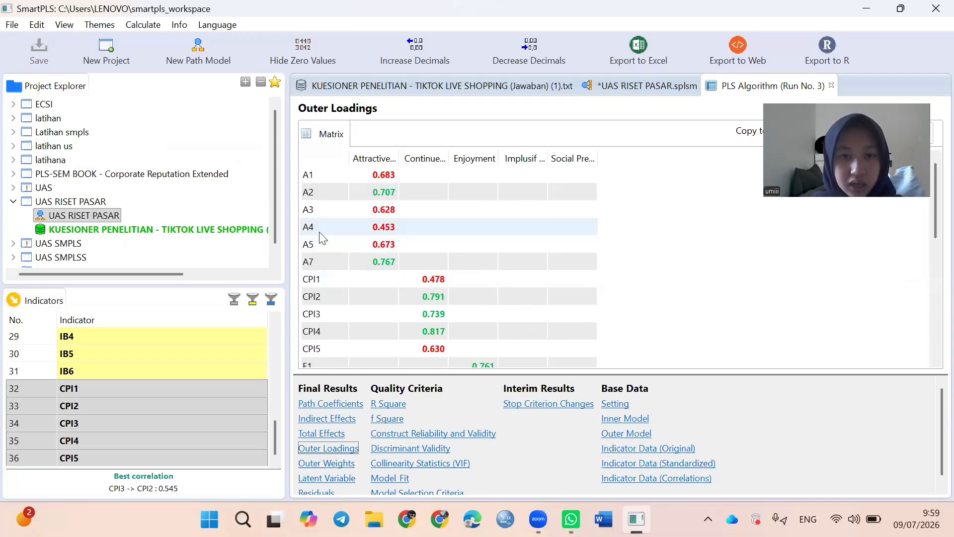
# Return to the path model and delete indicator A4 from the Attractiveness latent variable
pyautogui.click(648, 86)
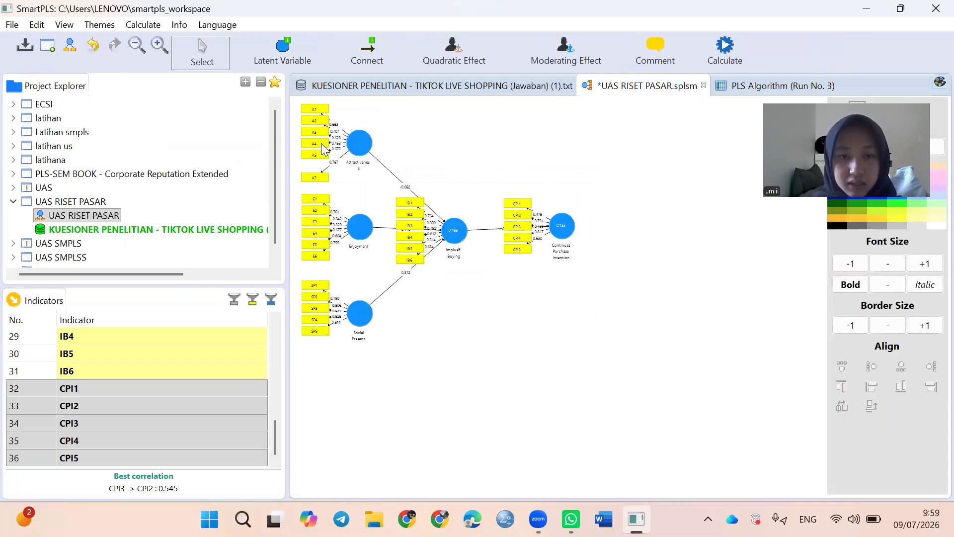
pyautogui.rightClick(321, 143)
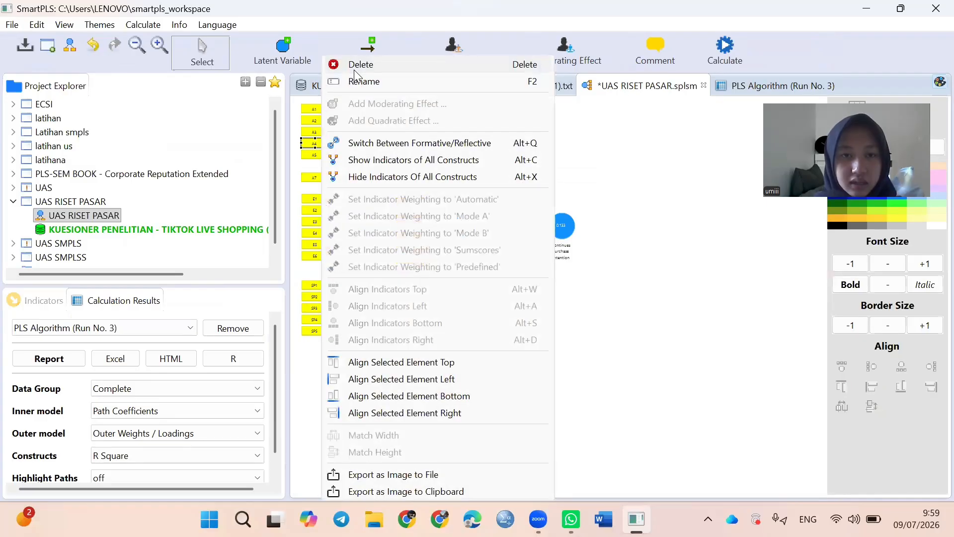
pyautogui.click(354, 66)
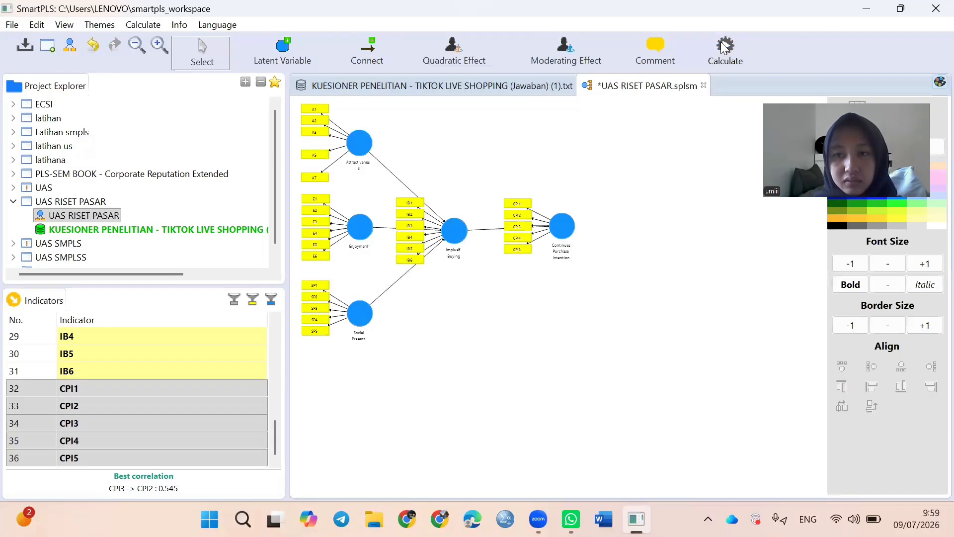
# Rerun the PLS Algorithm on the model without A4, with the full report, and review its outer loadings
pyautogui.click(725, 46)
pyautogui.click(732, 56)
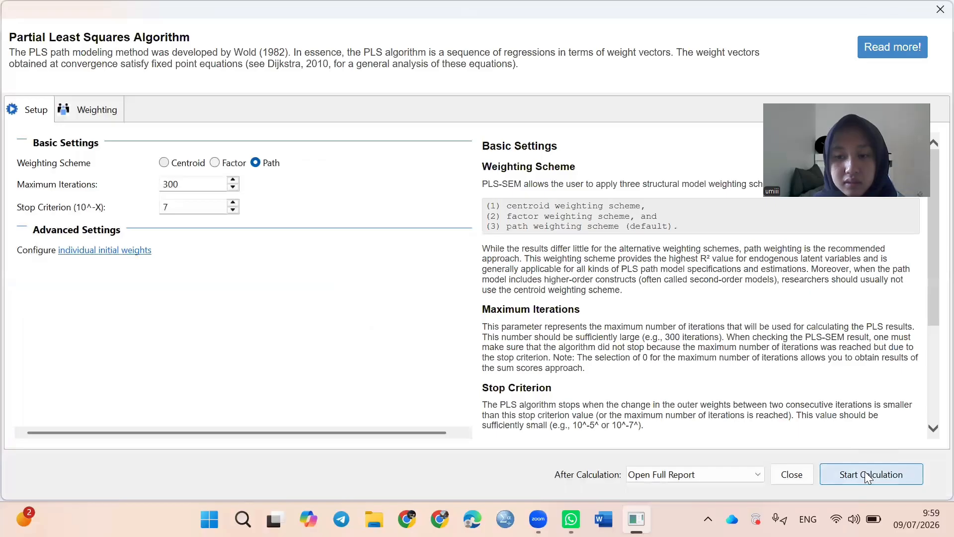
pyautogui.click(867, 478)
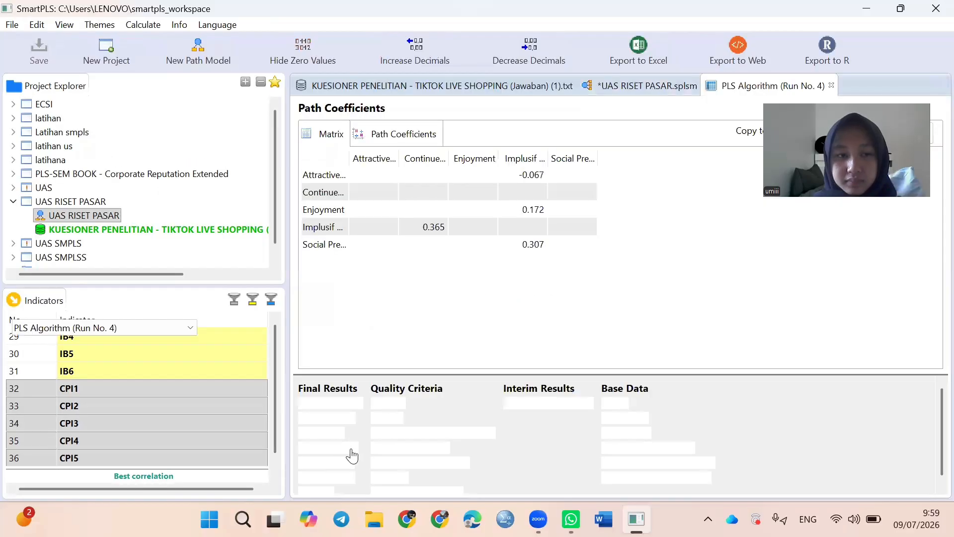
pyautogui.click(351, 450)
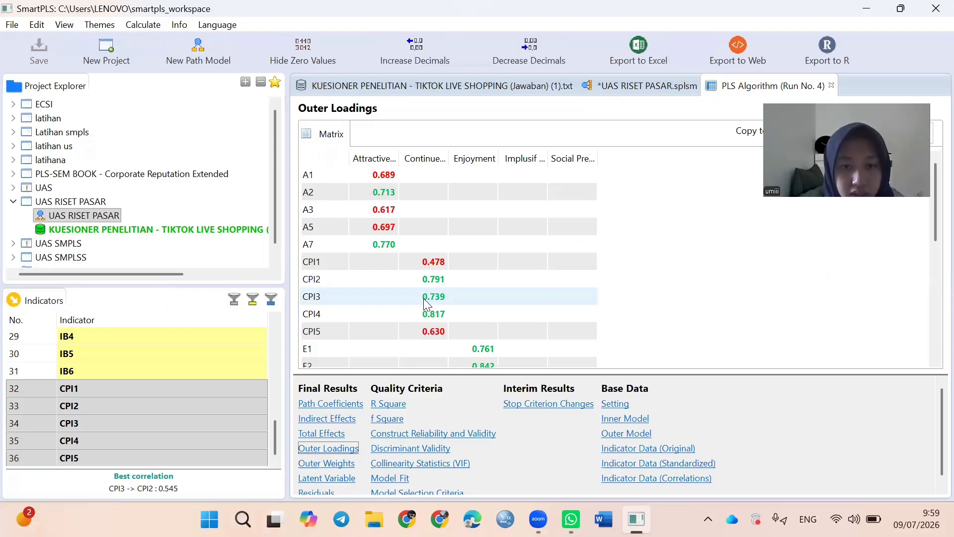
pyautogui.scroll(-4, 426, 304)
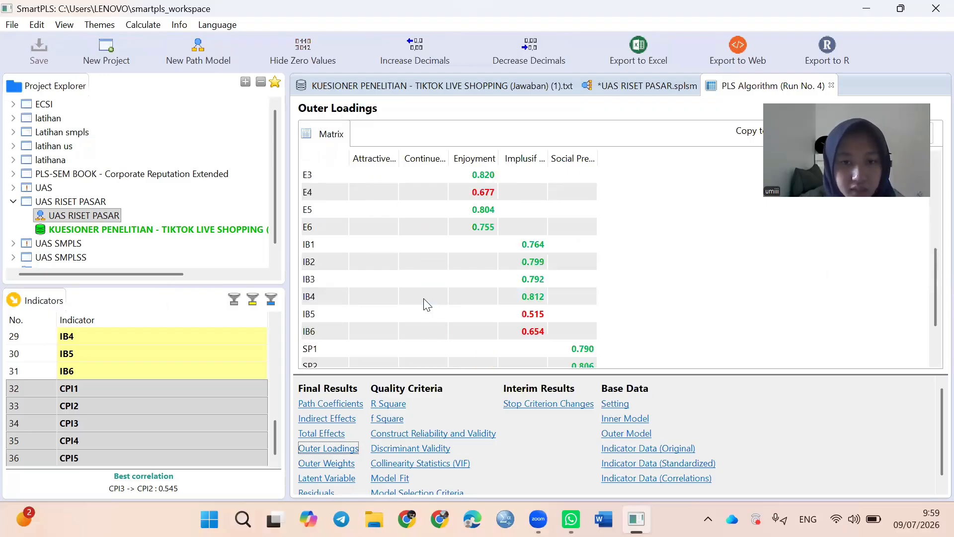
pyautogui.scroll(4, 427, 304)
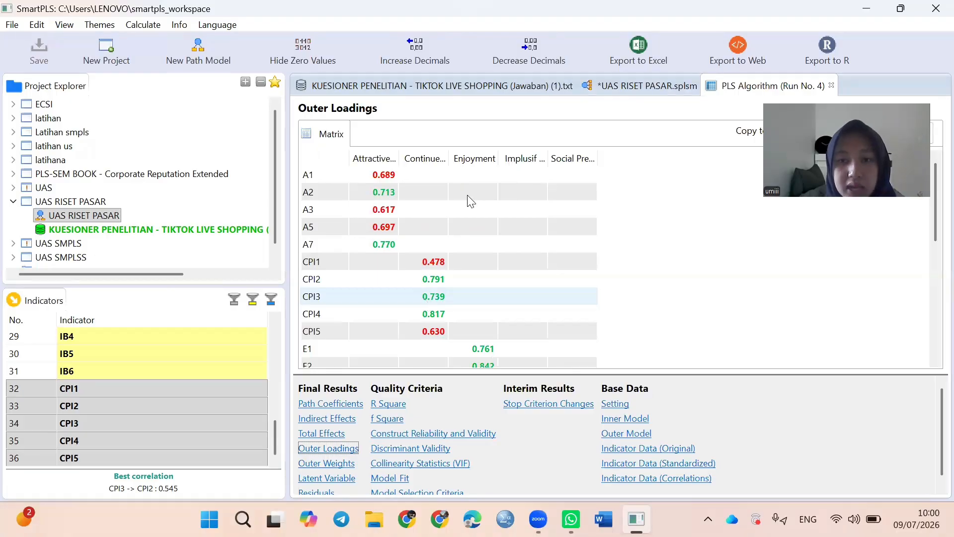
# Return to the path model and delete indicator CPI1 from the Continues Purchase Intention latent variable
pyautogui.click(623, 88)
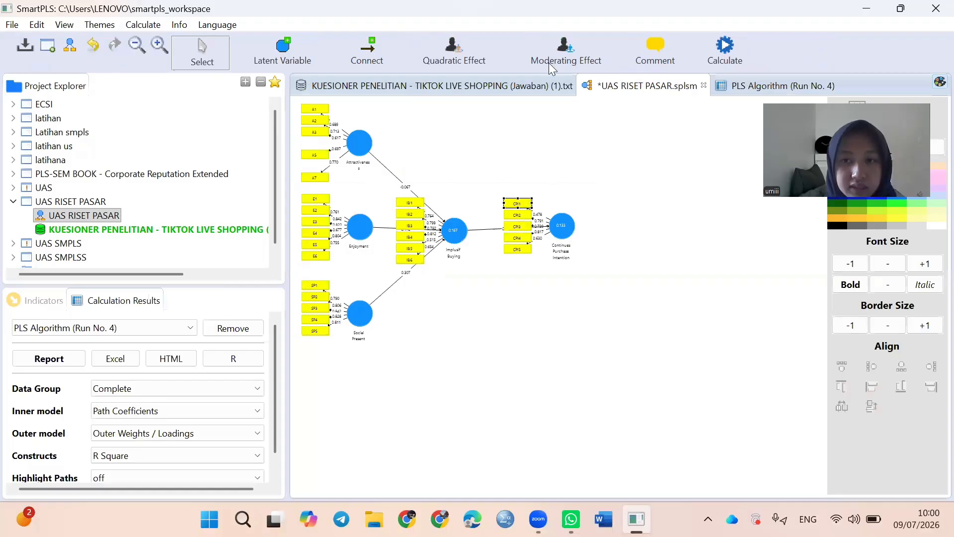
pyautogui.rightClick(527, 205)
pyautogui.click(571, 67)
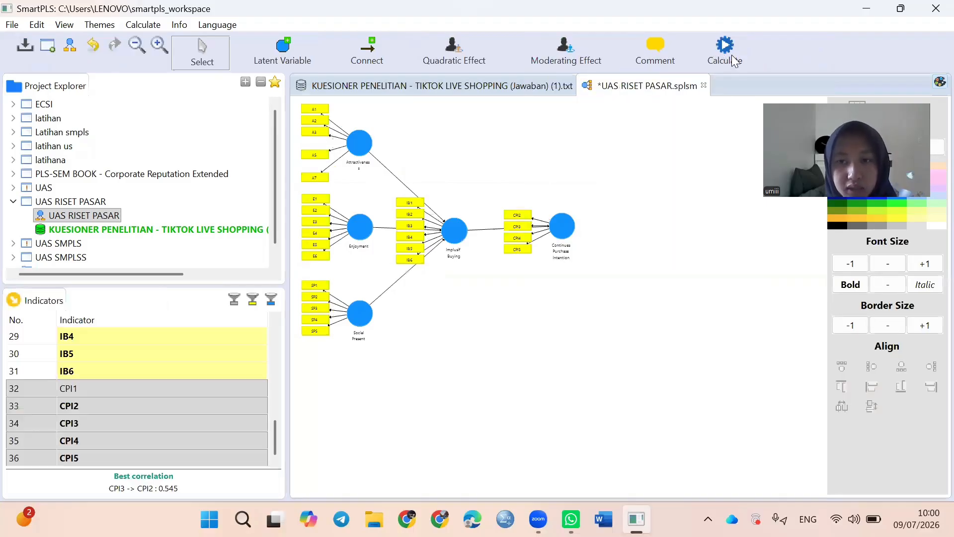
# Rerun the PLS Algorithm on the model without CPI1, with the full report, and review the outer loadings through SP5
pyautogui.click(736, 59)
pyautogui.click(737, 63)
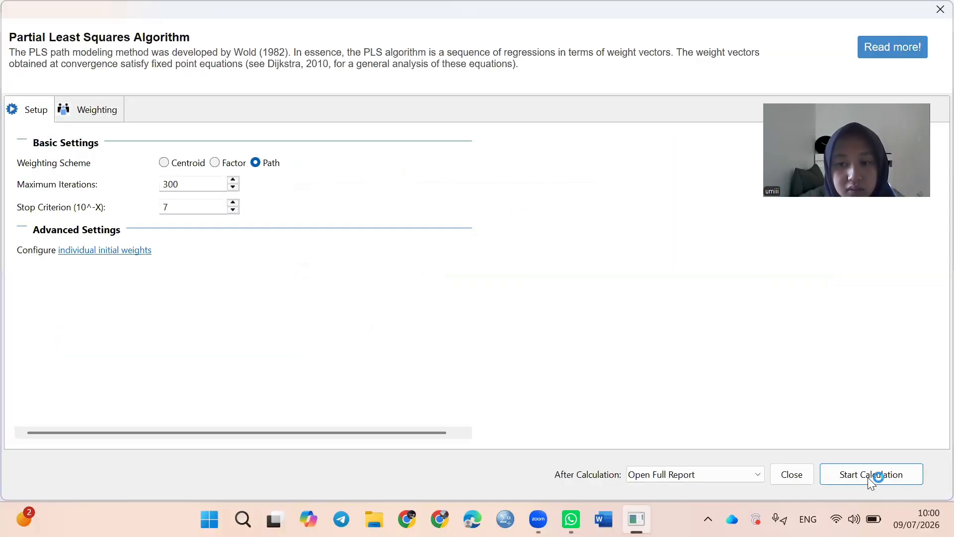
pyautogui.click(868, 477)
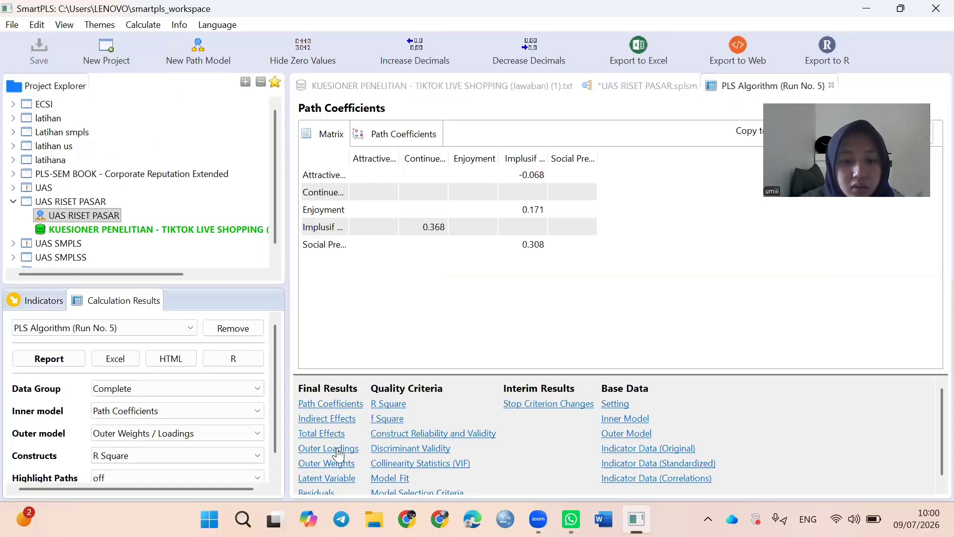
pyautogui.click(337, 453)
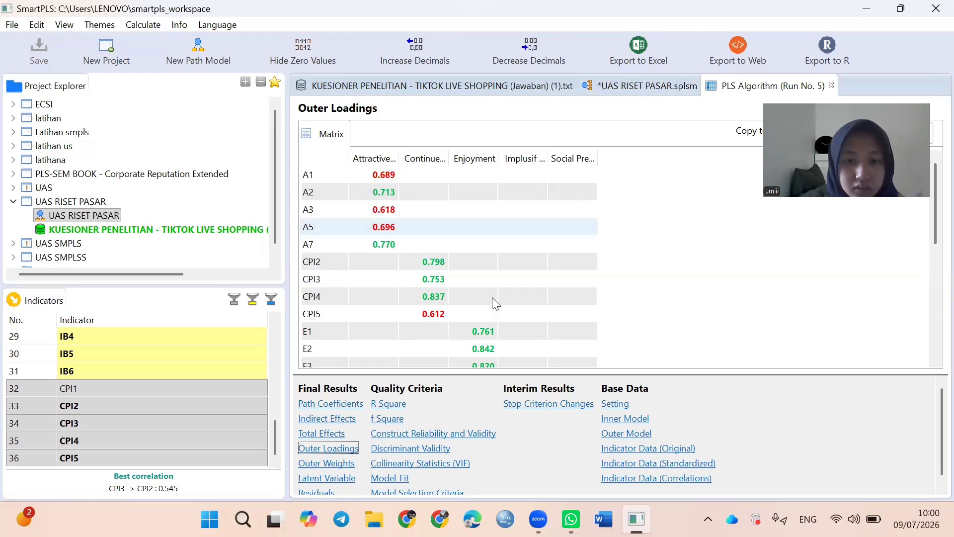
pyautogui.scroll(-5, 492, 297)
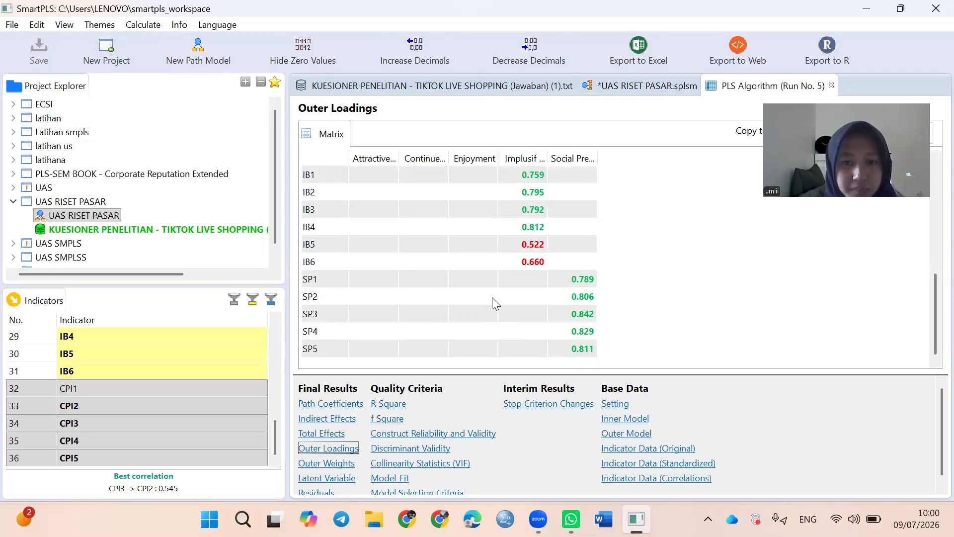
pyautogui.scroll(5, 492, 297)
pyautogui.scroll(-5, 383, 245)
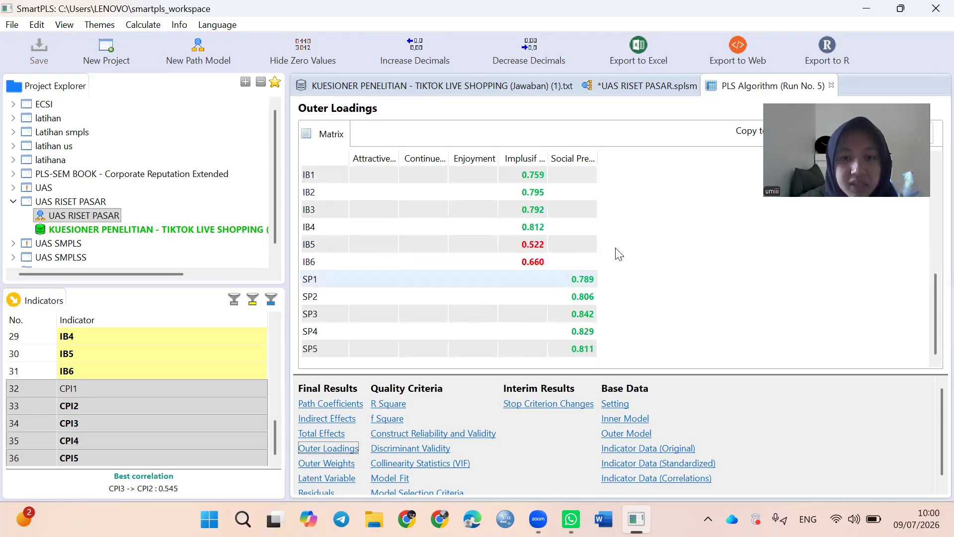
# Delete indicator IB5 from the Implusif Buying latent variable and rerun the PLS Algorithm with the full report
pyautogui.click(642, 86)
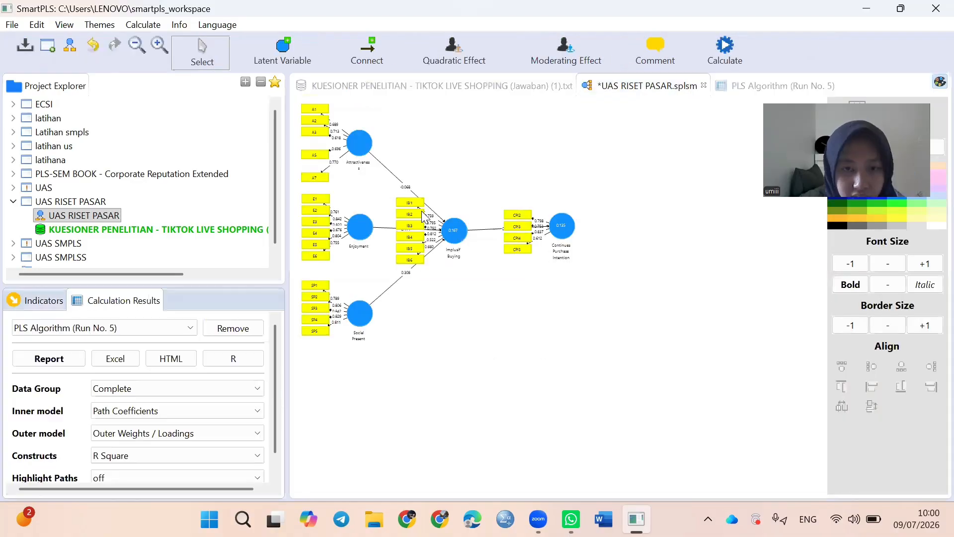
pyautogui.click(418, 245)
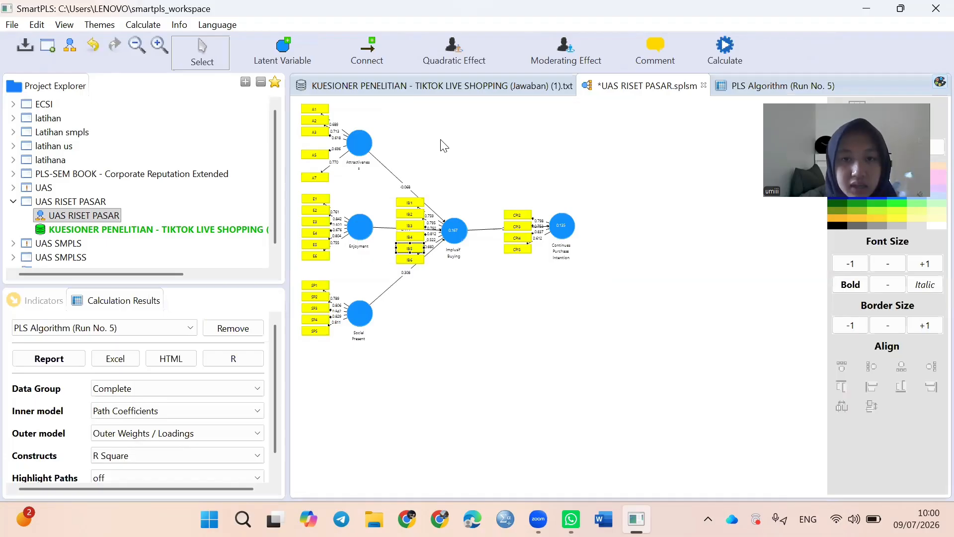
pyautogui.click(743, 49)
pyautogui.click(746, 18)
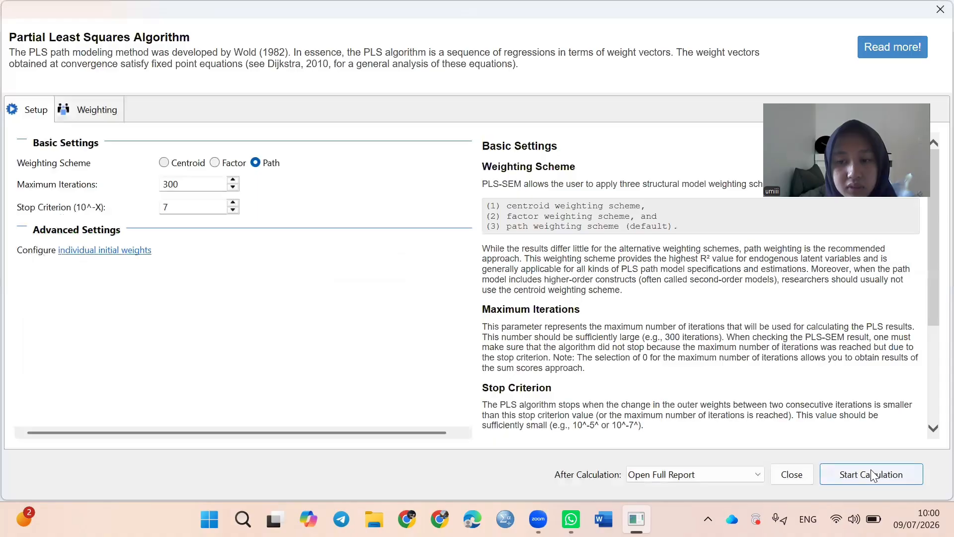
pyautogui.click(873, 475)
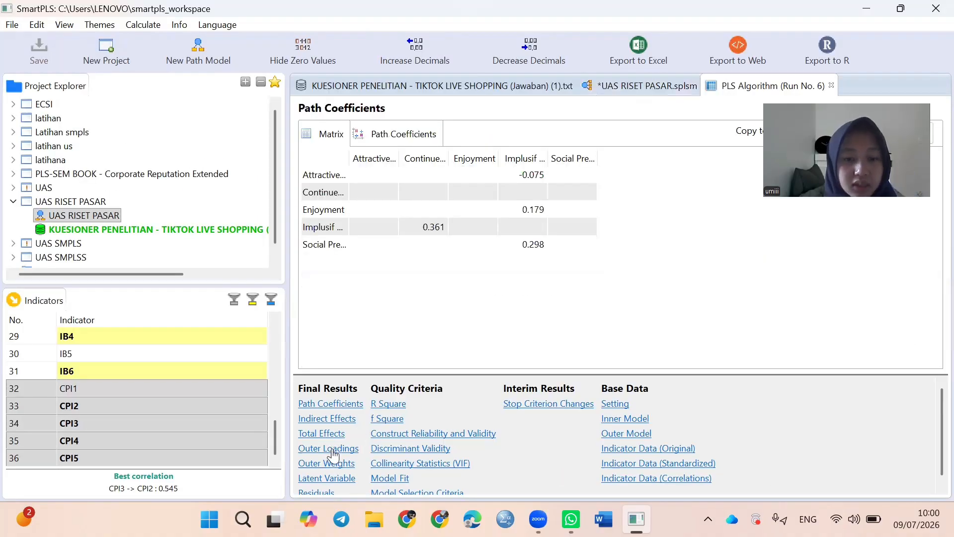
# Review the current run's outer loadings and delete indicator IB6 from the Implusif Buying latent variable
pyautogui.click(333, 455)
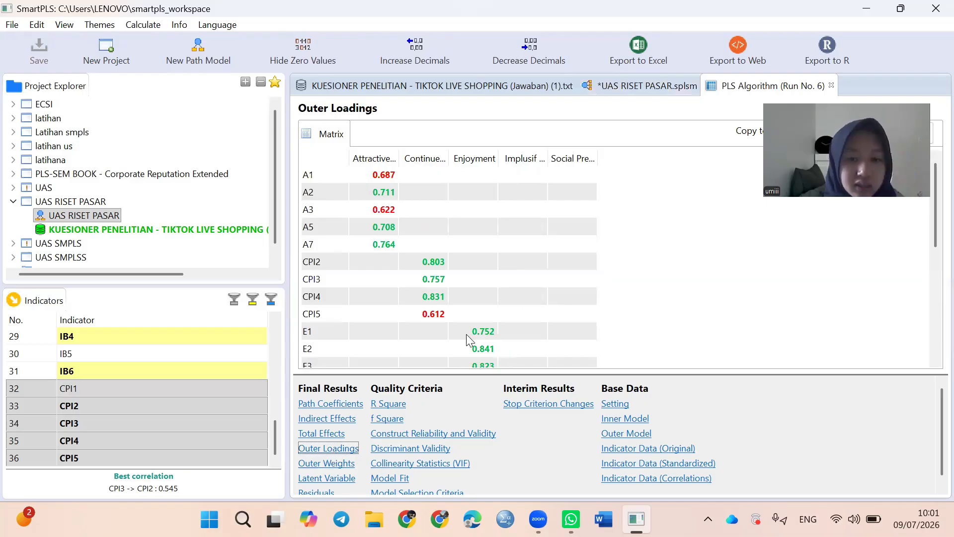
pyautogui.scroll(-5, 466, 334)
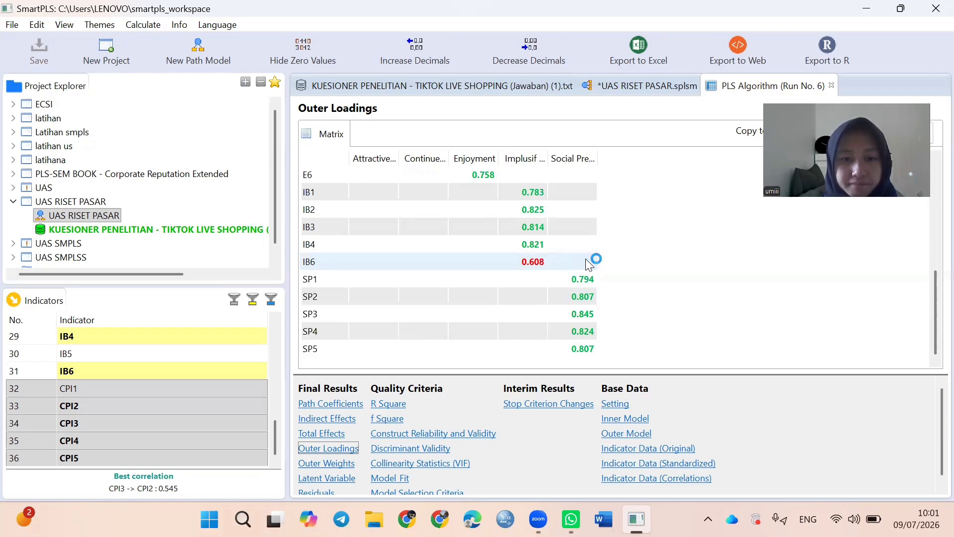
pyautogui.click(655, 85)
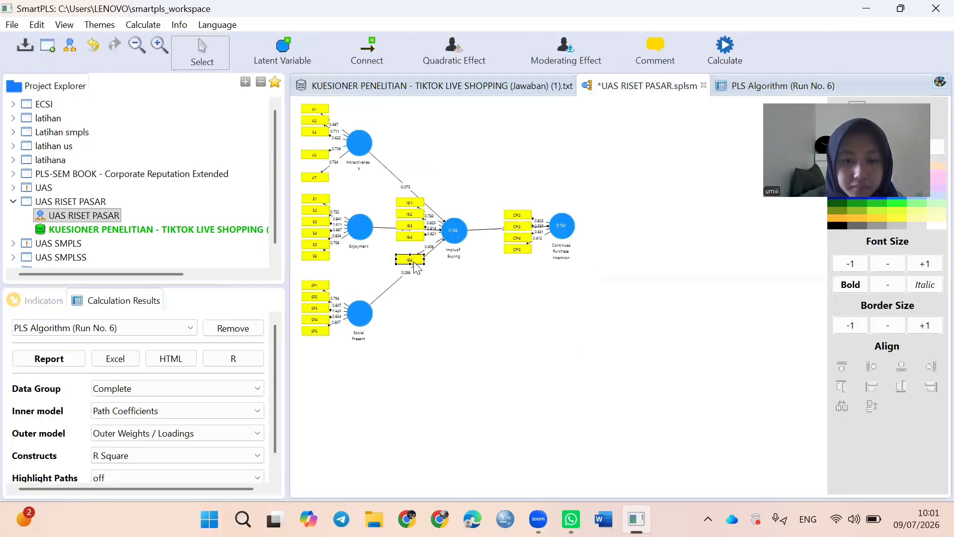
pyautogui.rightClick(414, 262)
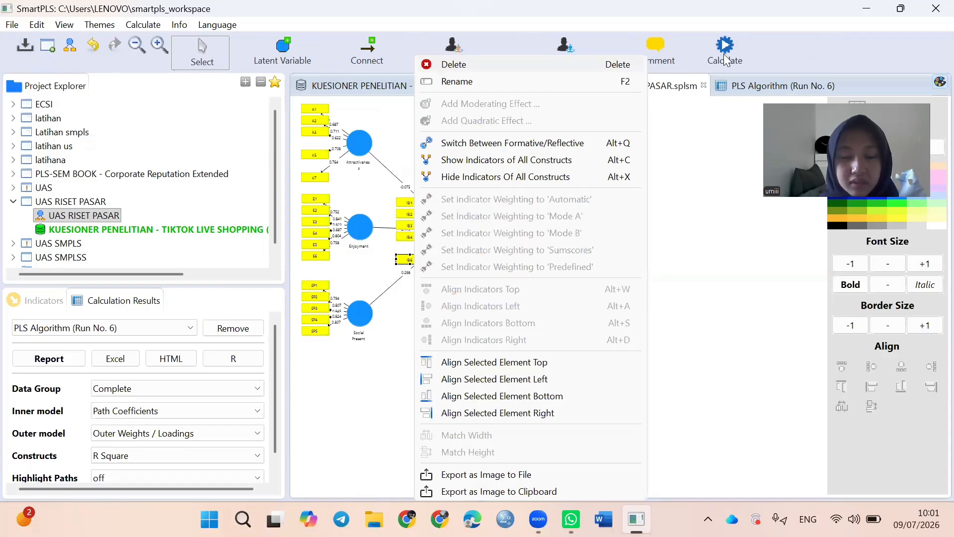
pyautogui.press('Delete')
# Rerun the PLS Algorithm on the model without IB6, with the full report, and review the outer loadings from A1 through SP5
pyautogui.click(740, 67)
pyautogui.click(741, 68)
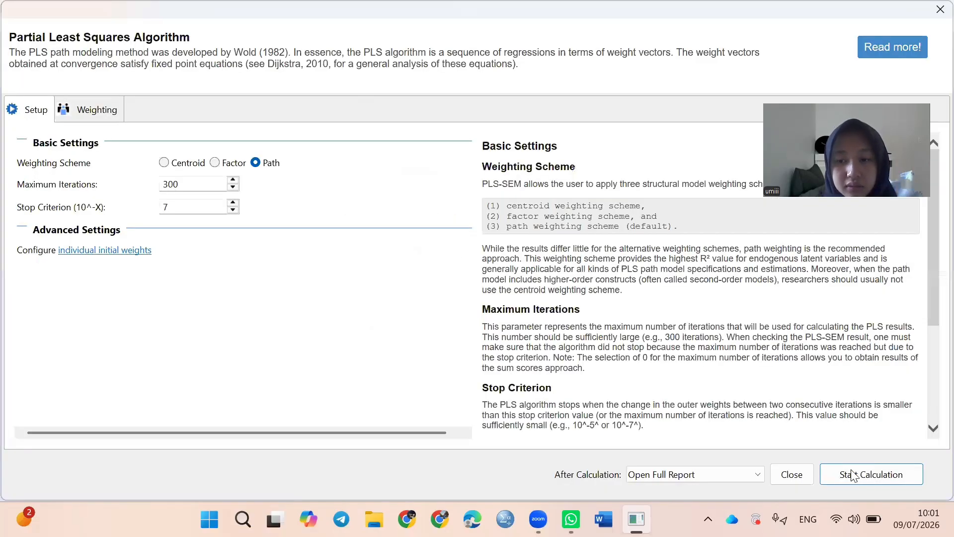
pyautogui.click(851, 475)
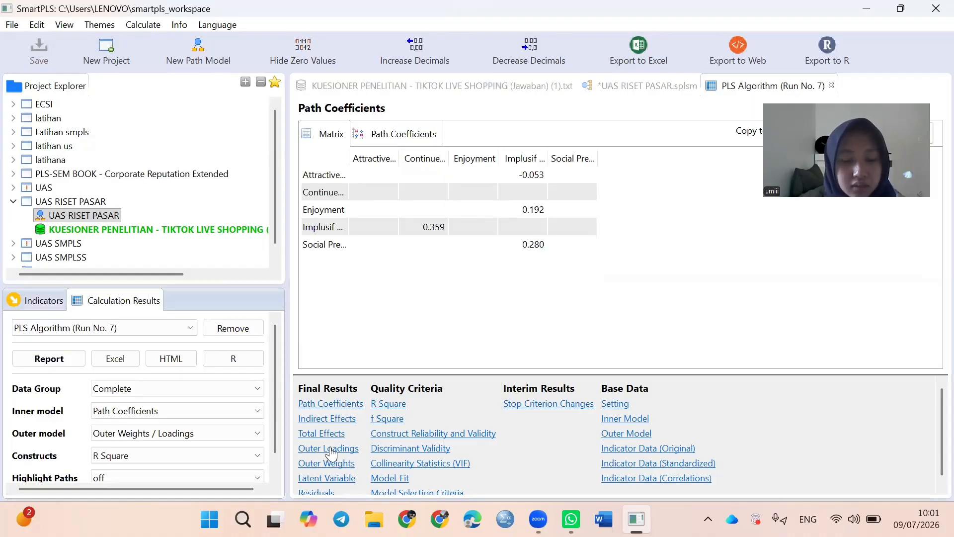
pyautogui.click(330, 449)
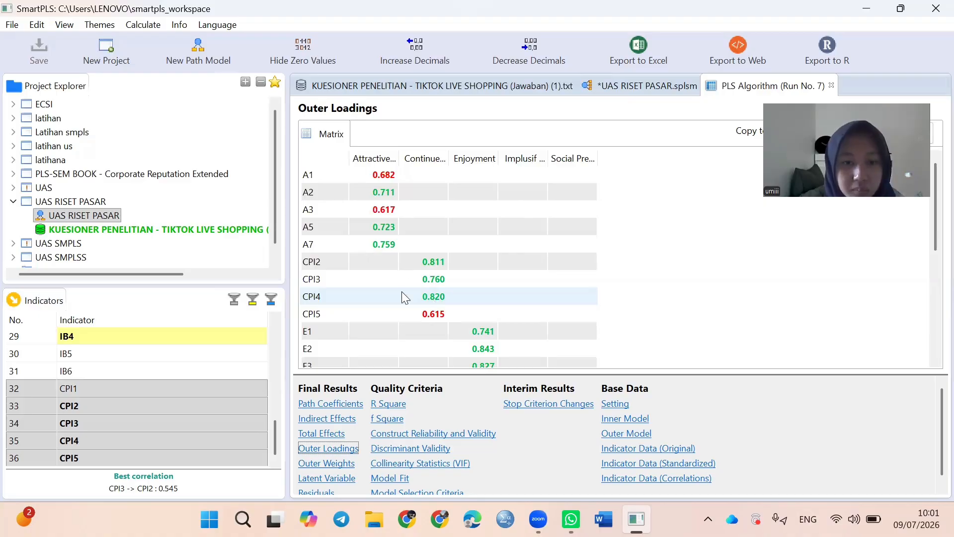
pyautogui.scroll(-2, 401, 292)
pyautogui.scroll(-3, 444, 279)
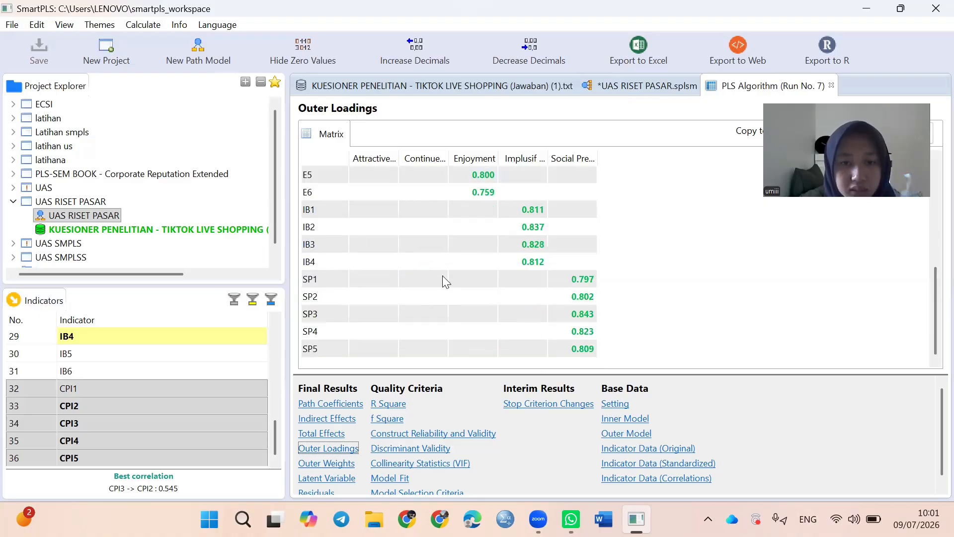
pyautogui.scroll(5, 445, 281)
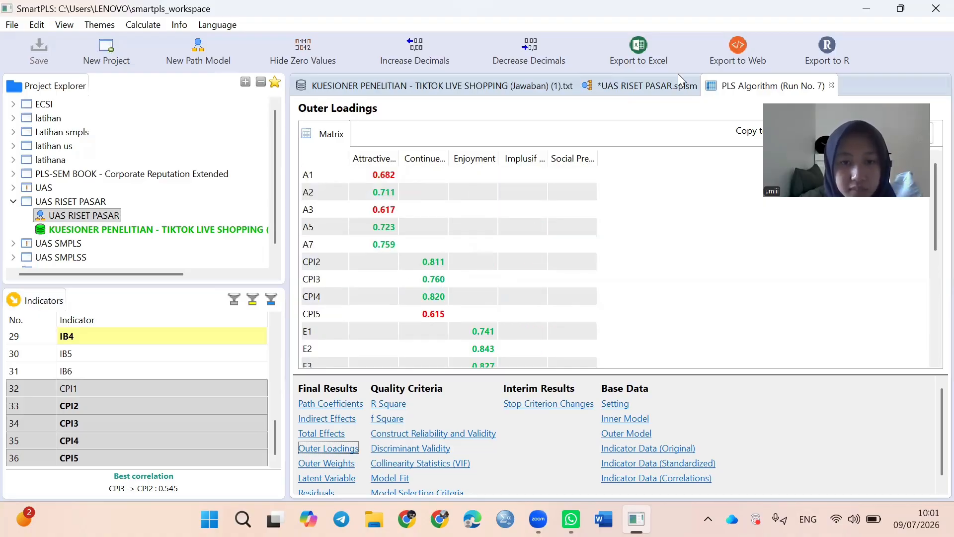
# Return to the path model and delete indicator CPI5 from the Continues Purchase Intention latent variable
pyautogui.click(670, 88)
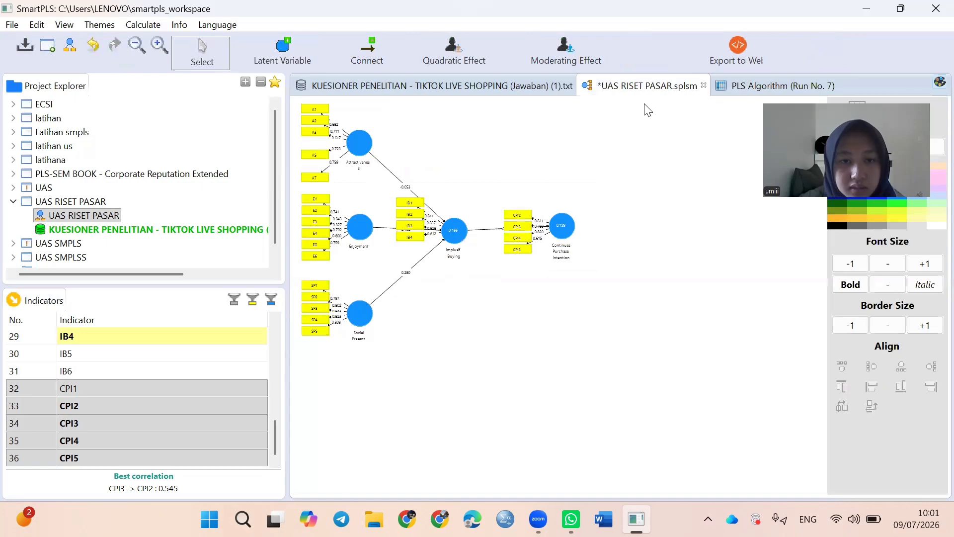
pyautogui.click(527, 252)
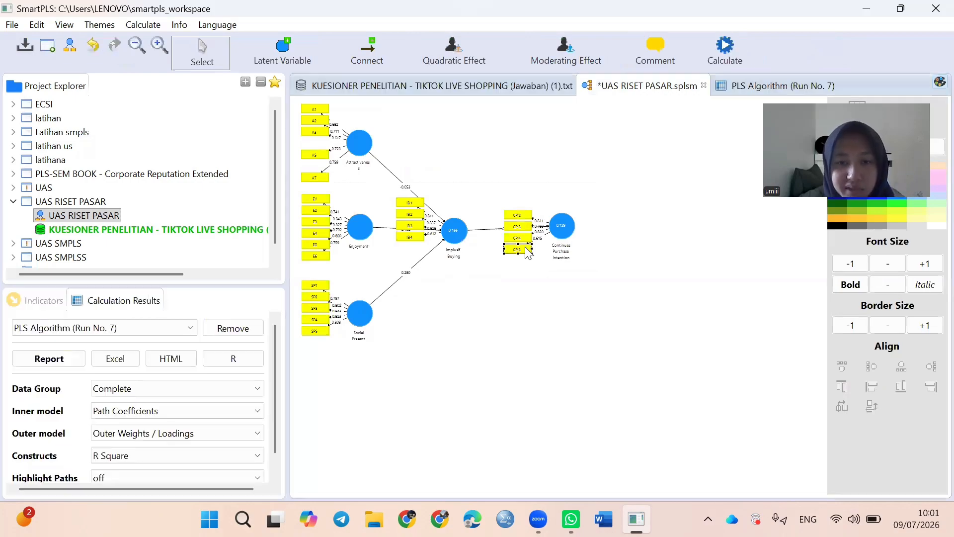
pyautogui.rightClick(528, 252)
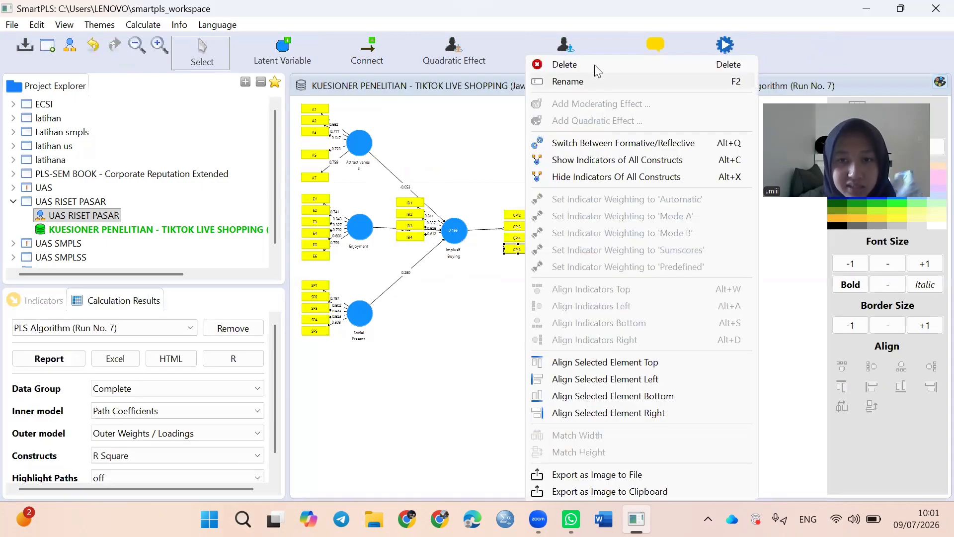
pyautogui.click(734, 58)
# Rerun the PLS Algorithm on the model without CPI5, with the full report, and review all outer loadings
pyautogui.click(733, 57)
pyautogui.click(733, 57)
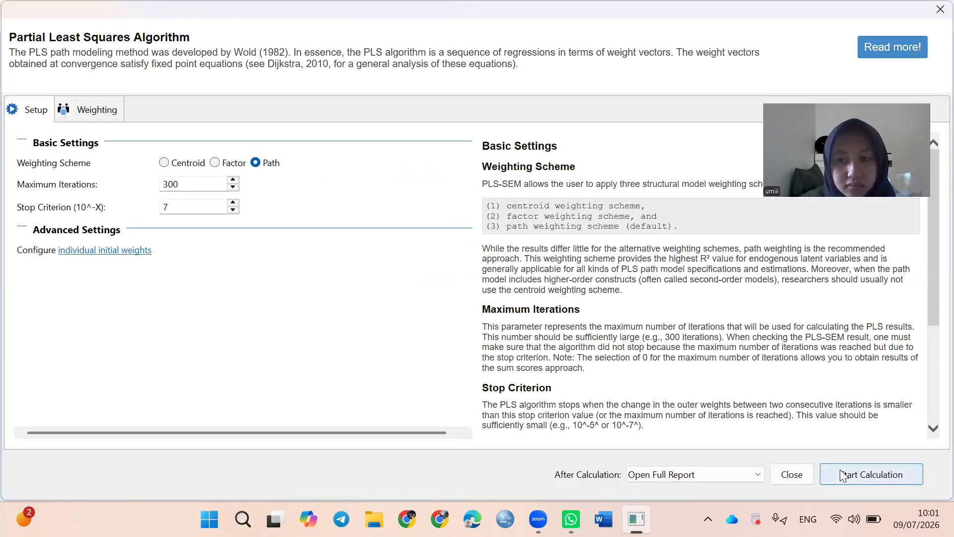
pyautogui.click(843, 475)
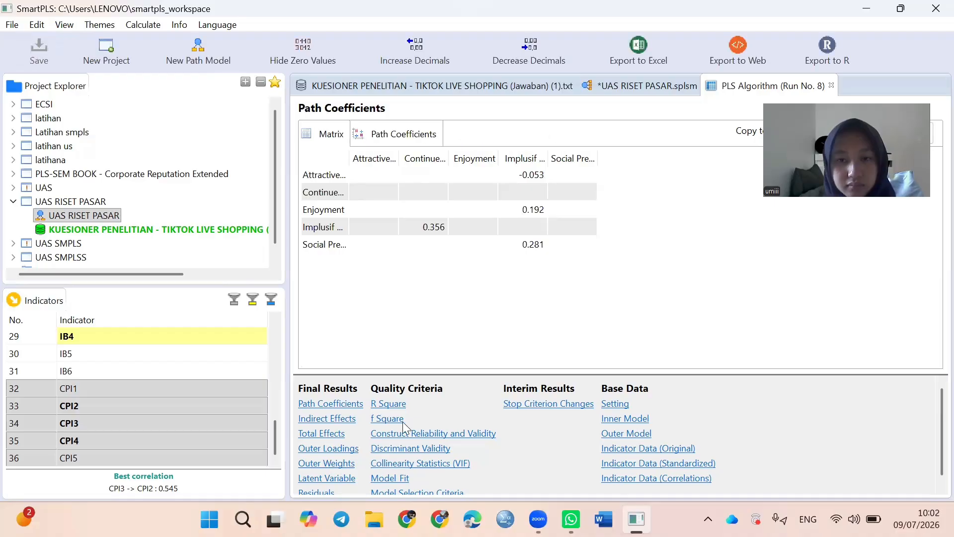
pyautogui.click(339, 449)
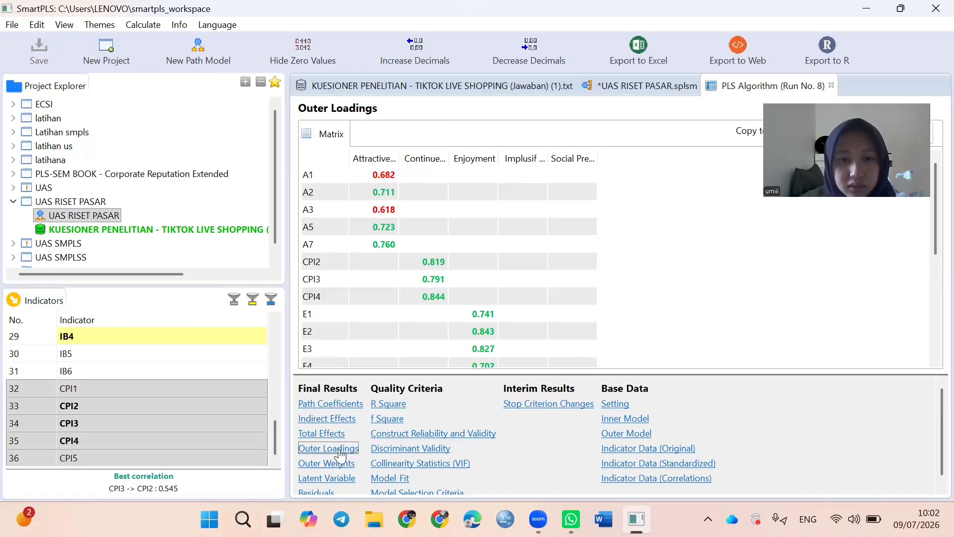
pyautogui.scroll(-5, 394, 216)
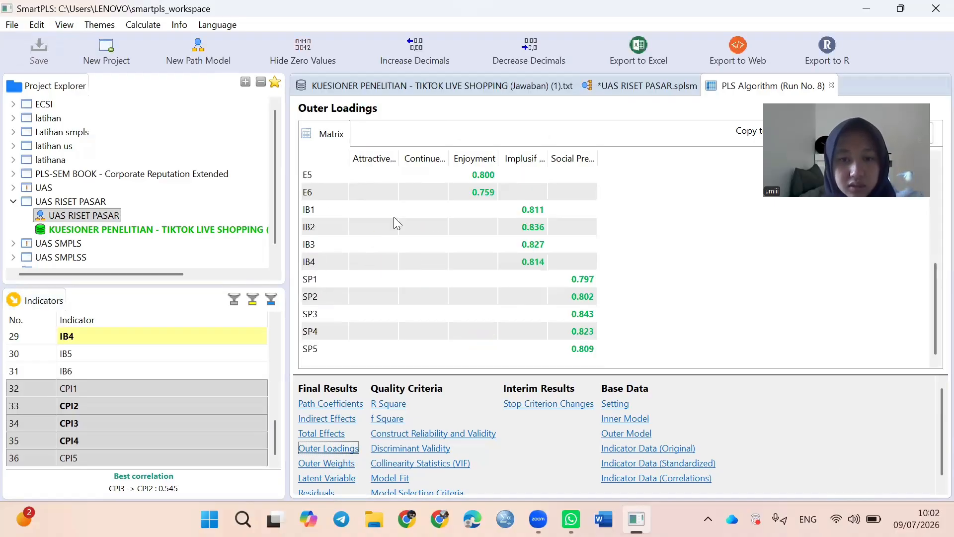
pyautogui.scroll(5, 307, 217)
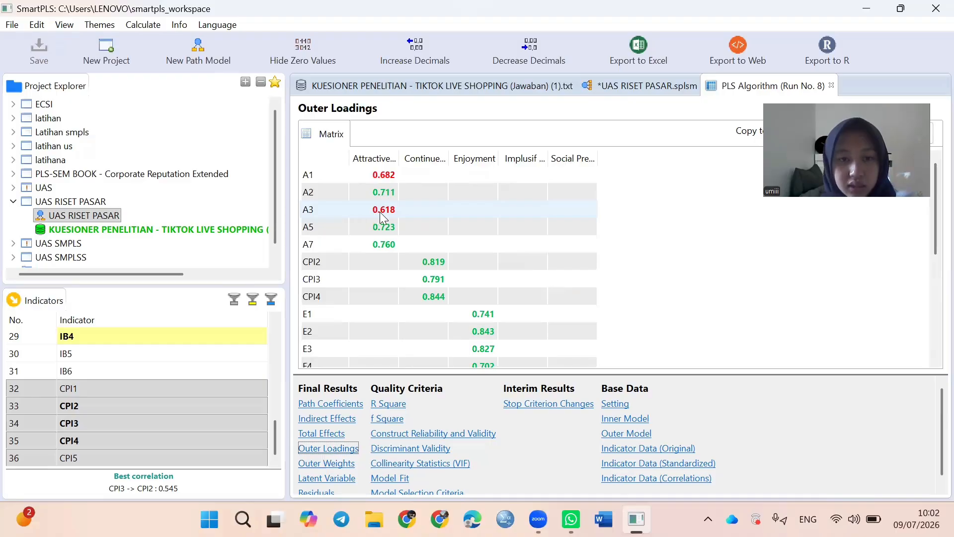
# Delete indicator A3 from the Attractiveness latent variable and rerun the PLS Algorithm to view the updated outer loadings
pyautogui.click(655, 90)
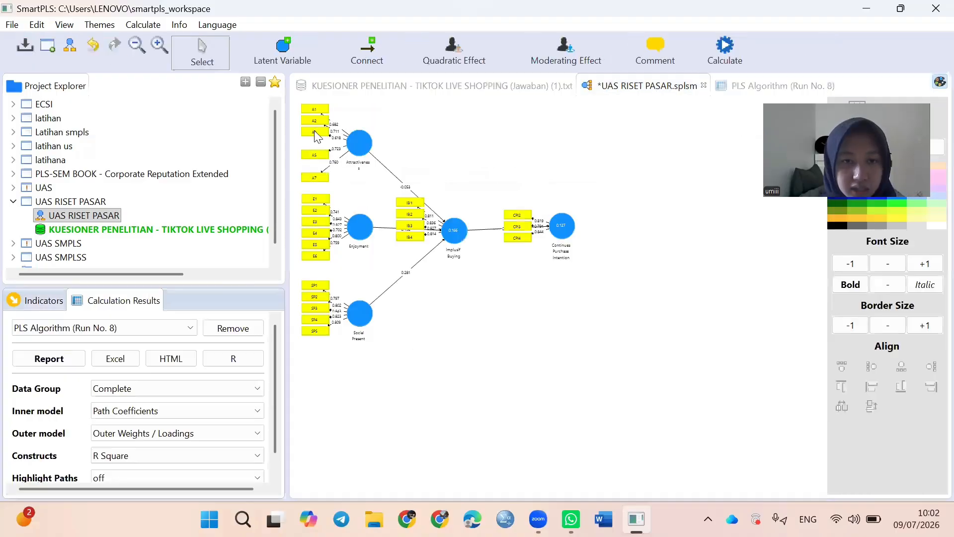
pyautogui.rightClick(316, 135)
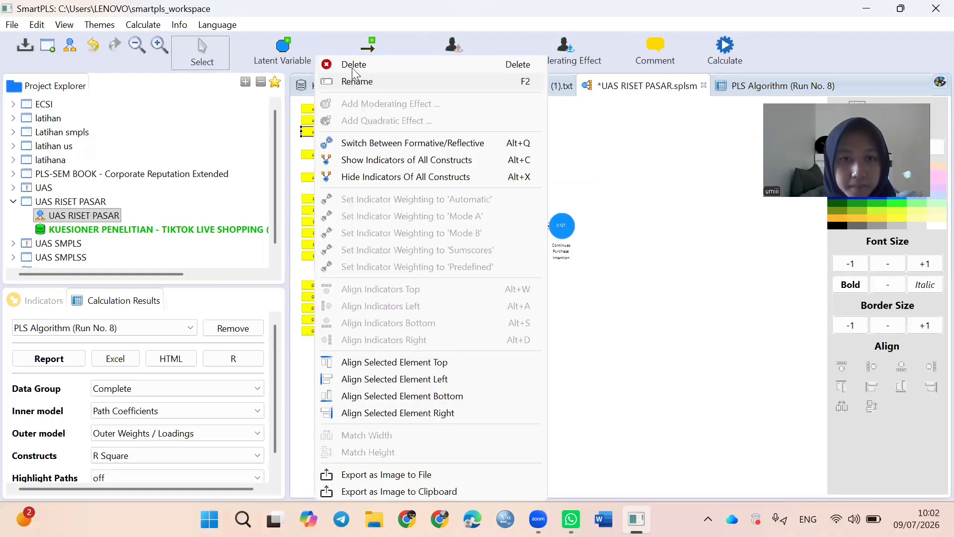
pyautogui.click(352, 65)
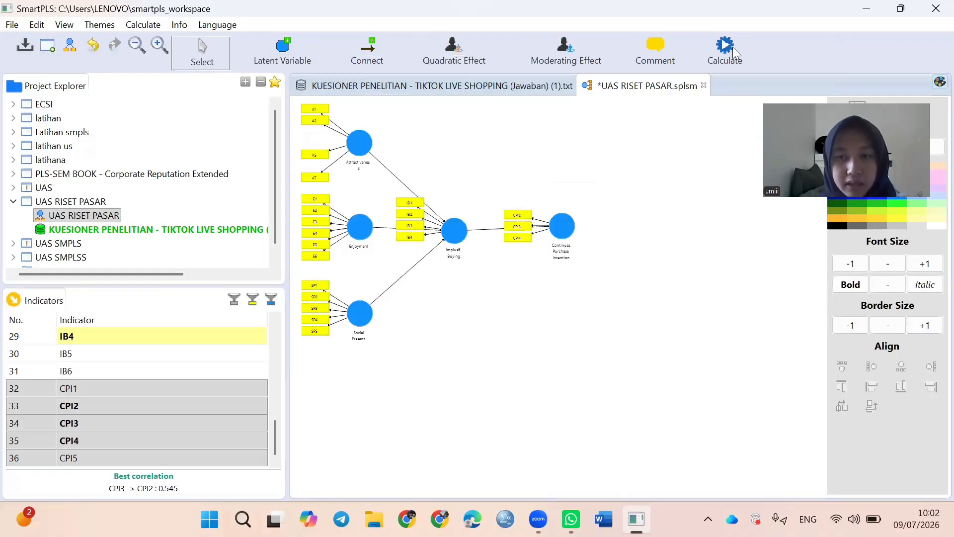
pyautogui.click(745, 58)
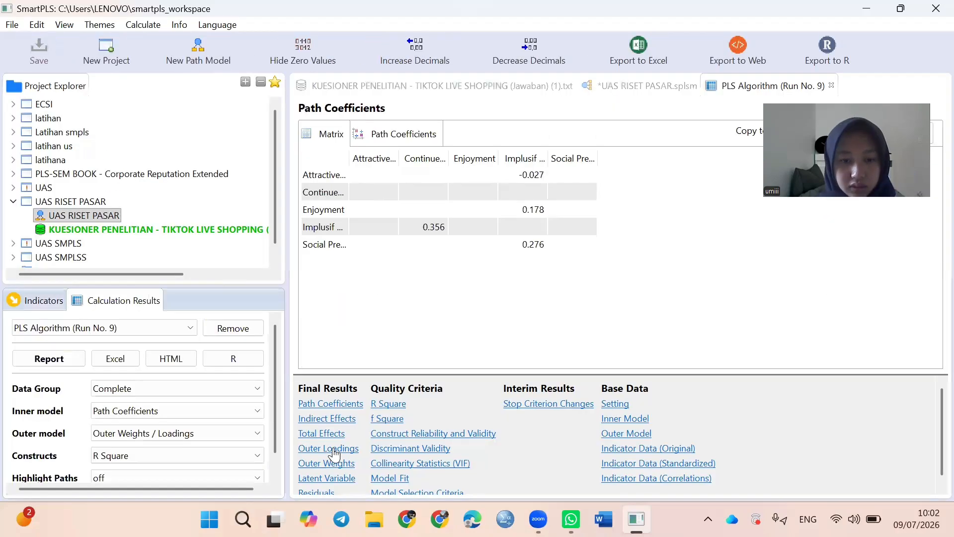
pyautogui.click(329, 448)
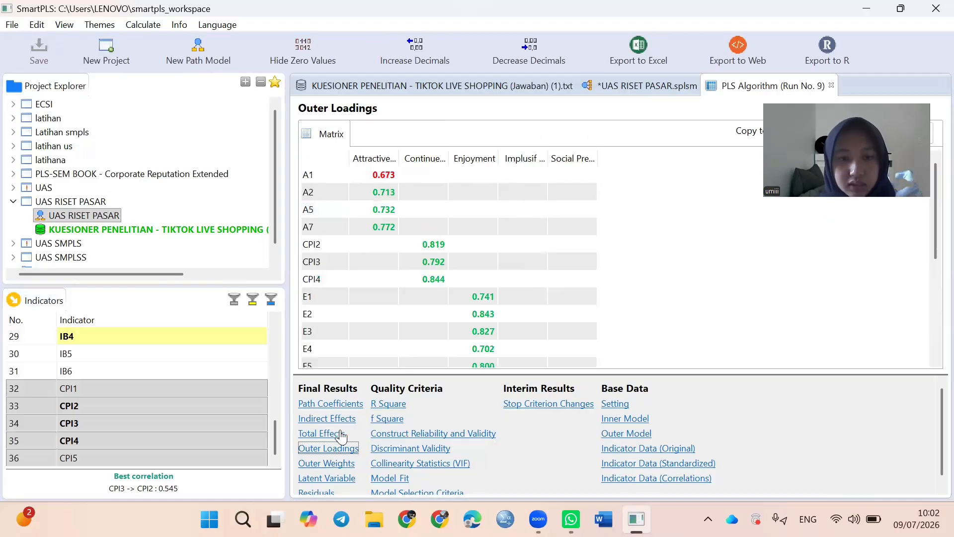
# Return to the path model and delete indicator A1 from the Attractiveness latent variable
pyautogui.click(657, 83)
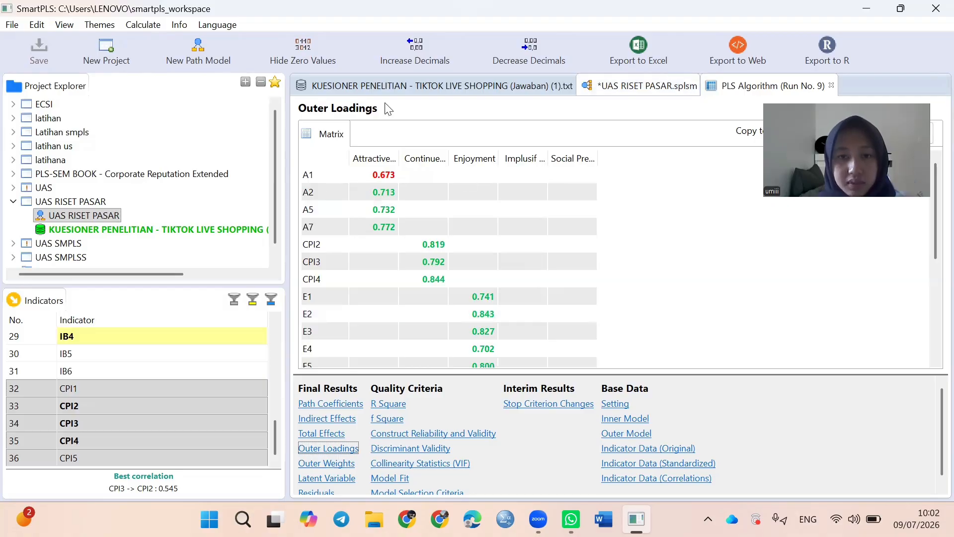
pyautogui.click(314, 113)
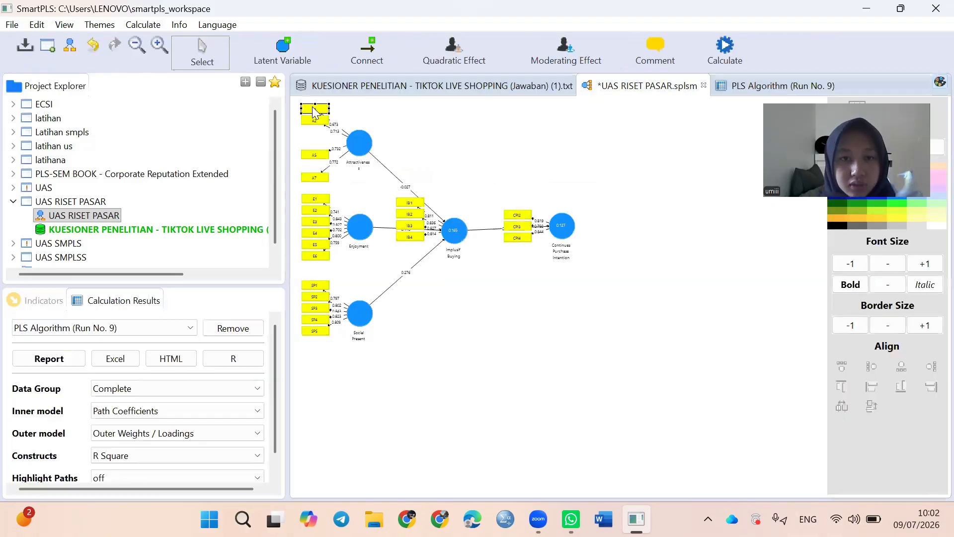
pyautogui.press('Delete')
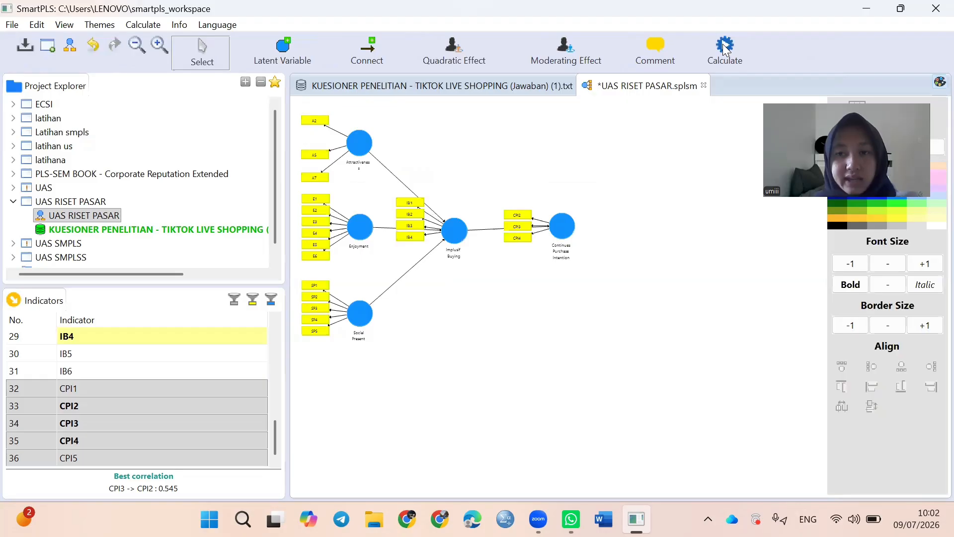
# Rerun the PLS Algorithm on the model without A1, with the full report, and review the outer loadings from A2 through SP5
pyautogui.click(725, 48)
pyautogui.click(748, 56)
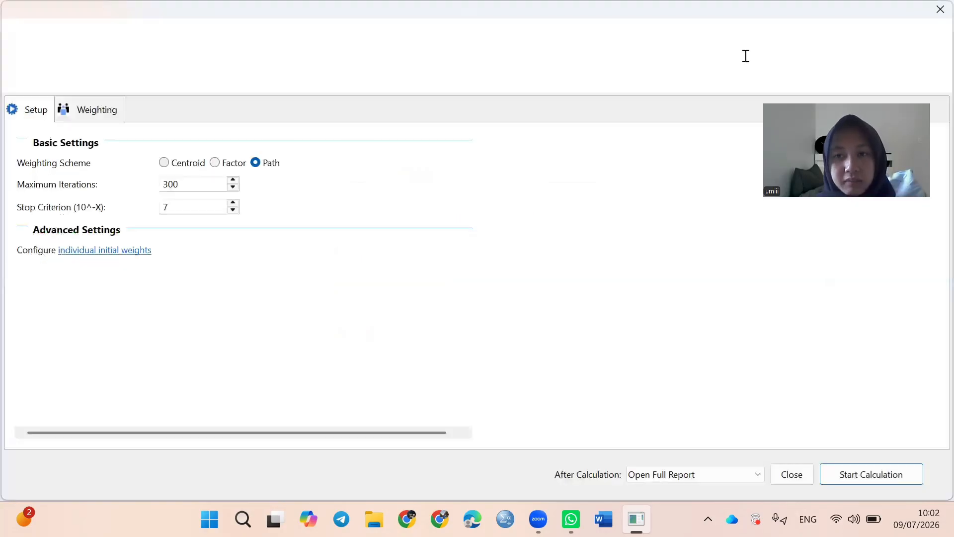
pyautogui.click(878, 474)
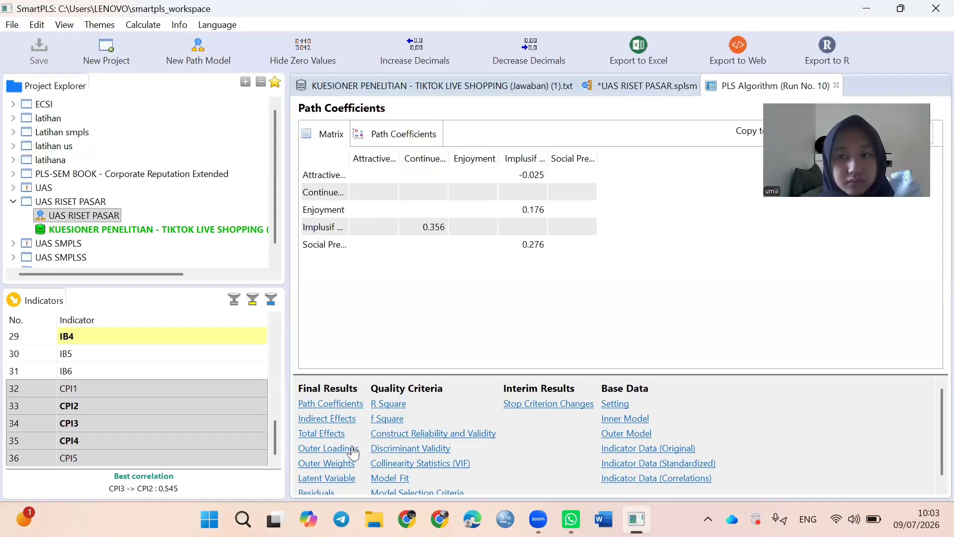
pyautogui.click(351, 448)
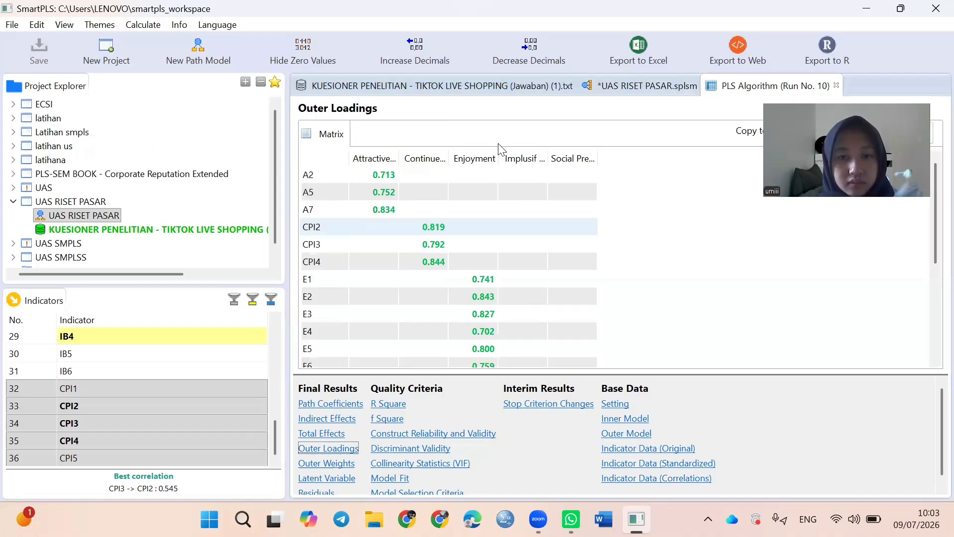
pyautogui.scroll(-3, 594, 252)
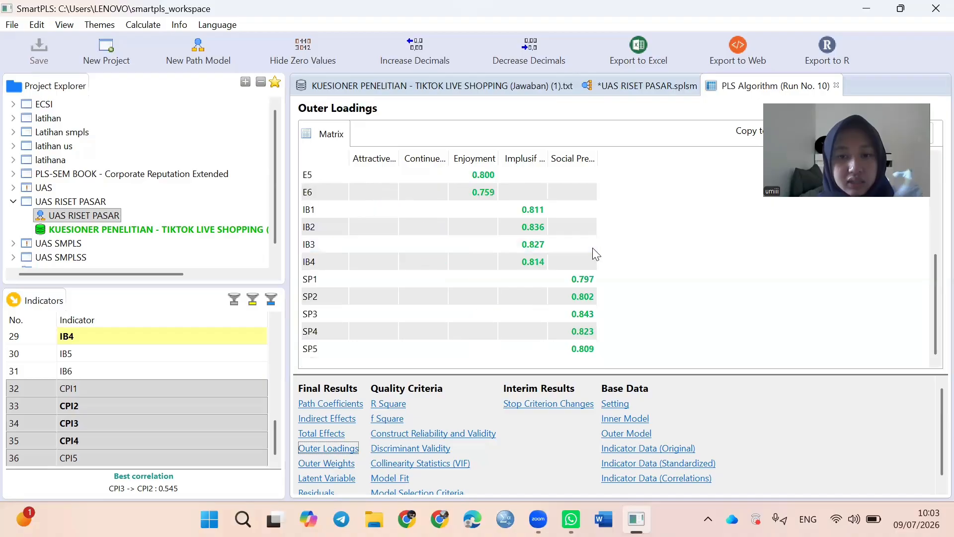
pyautogui.scroll(3, 594, 249)
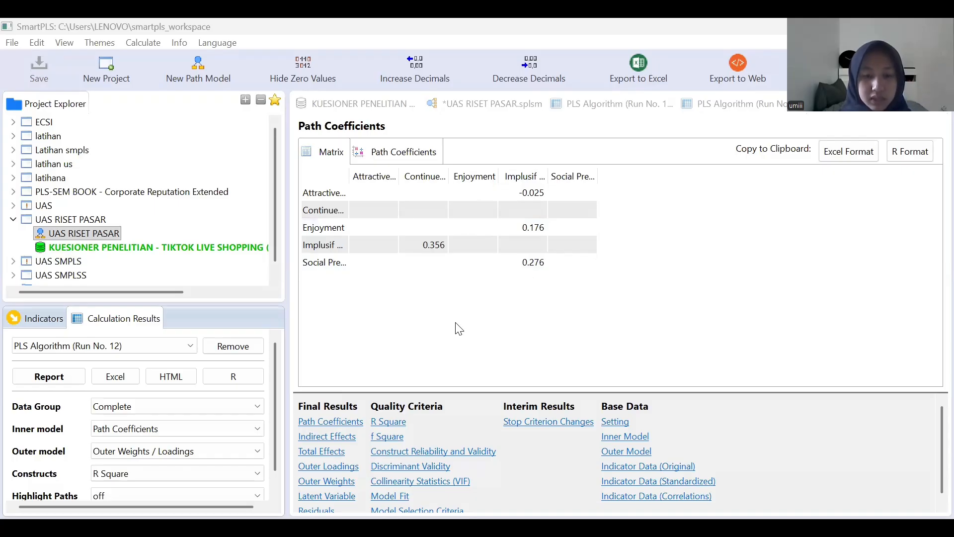
# Open the discriminant validity results, widen the construct-name column and examine the Fornell-Larcker criterion matrix for each construct
pyautogui.click(413, 467)
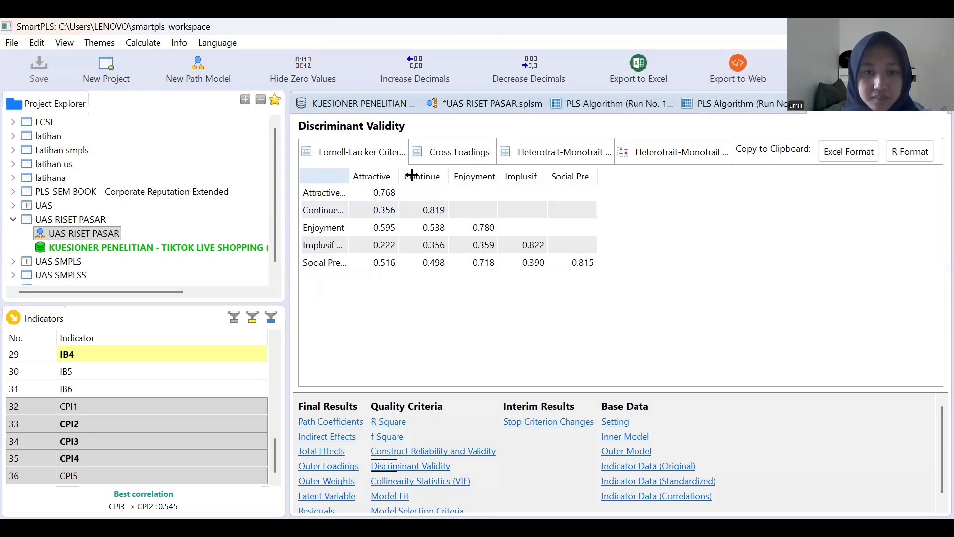
pyautogui.click(546, 228)
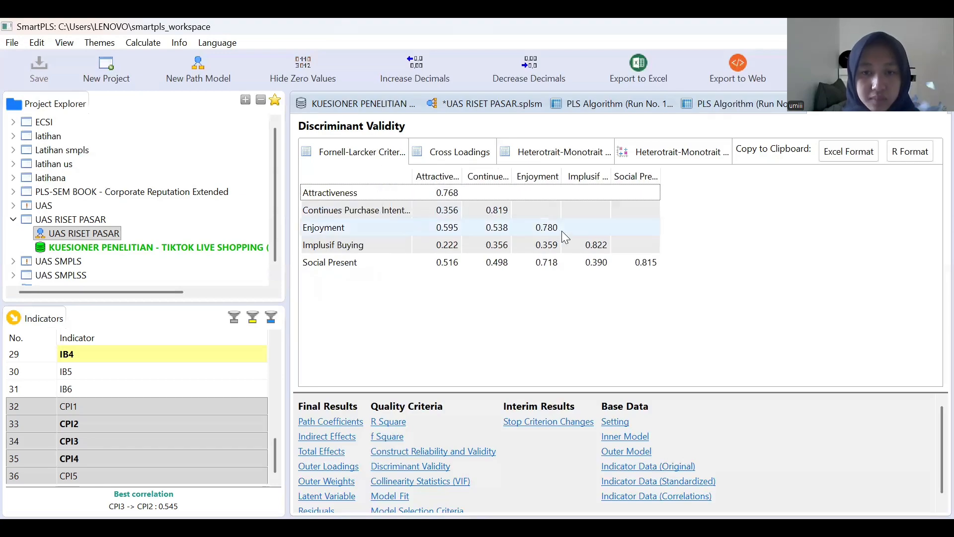
pyautogui.click(596, 250)
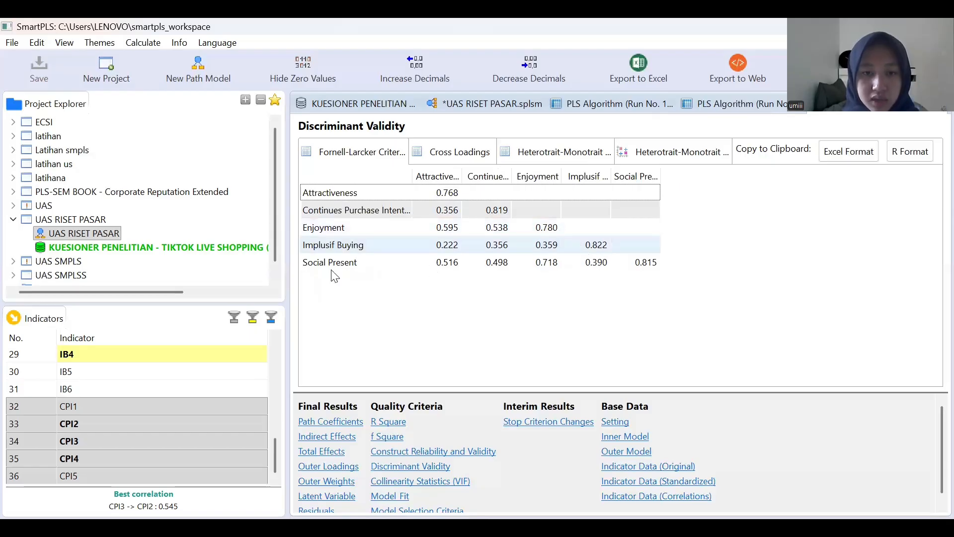
pyautogui.click(520, 255)
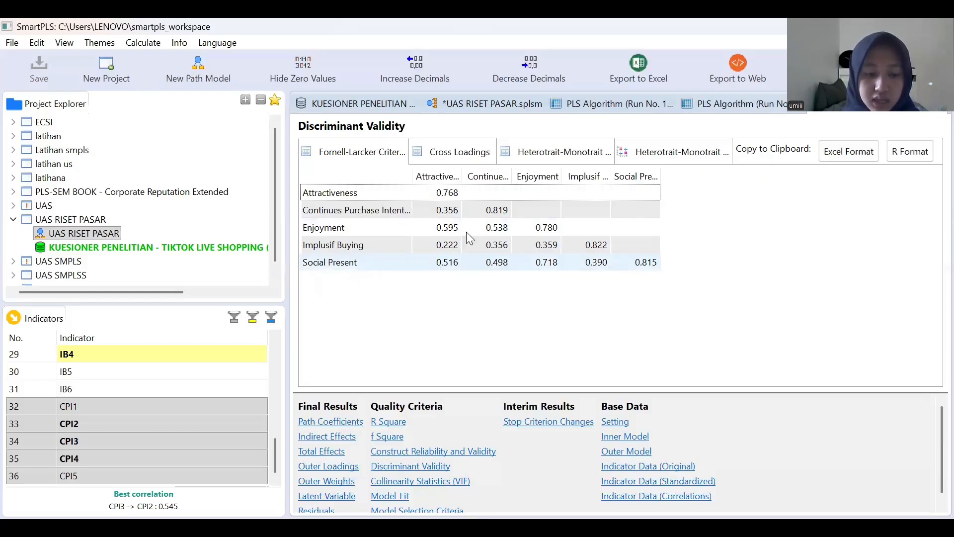
pyautogui.click(615, 222)
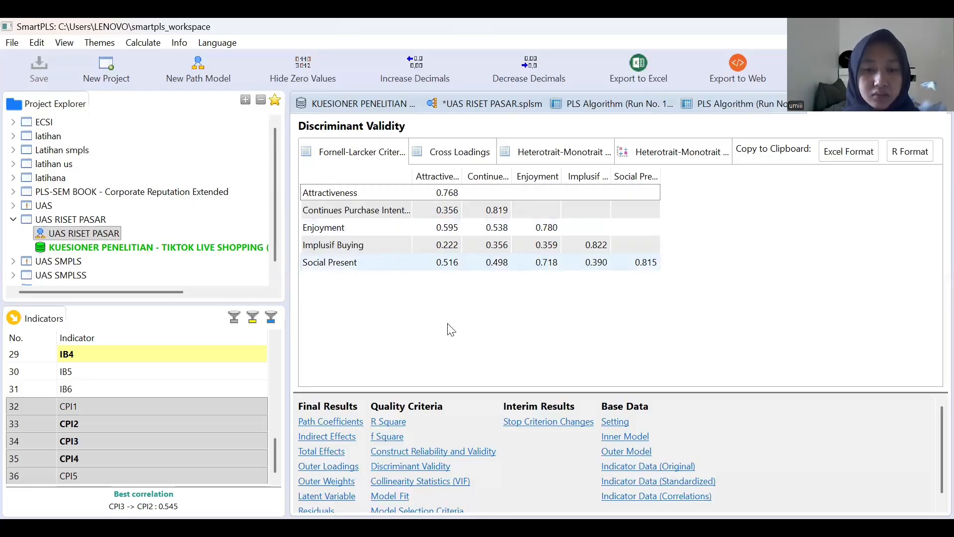
# Open the R Square results, widen the construct-name column and examine the values for Continues Purchase Intention and Implusif Buying
pyautogui.click(396, 424)
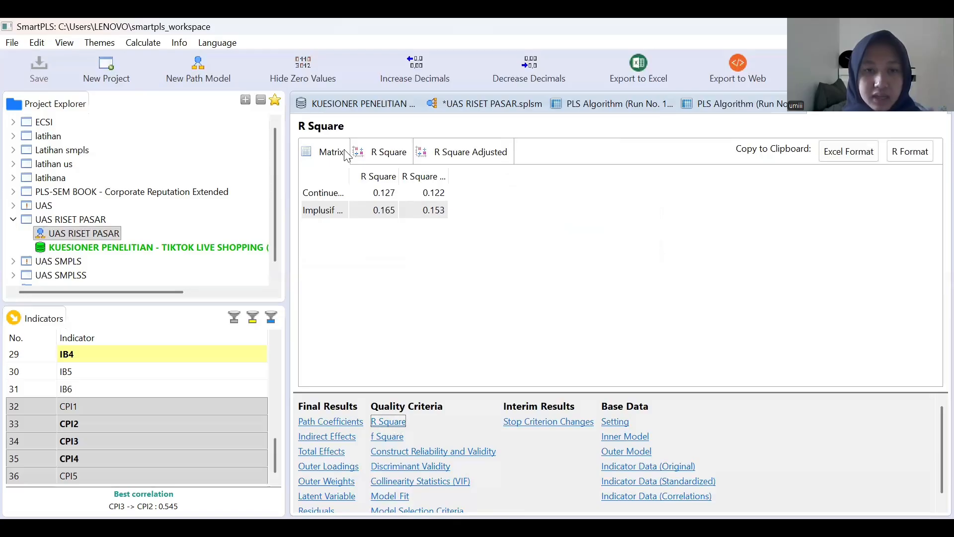
pyautogui.moveTo(348, 171); pyautogui.dragTo(393, 170)
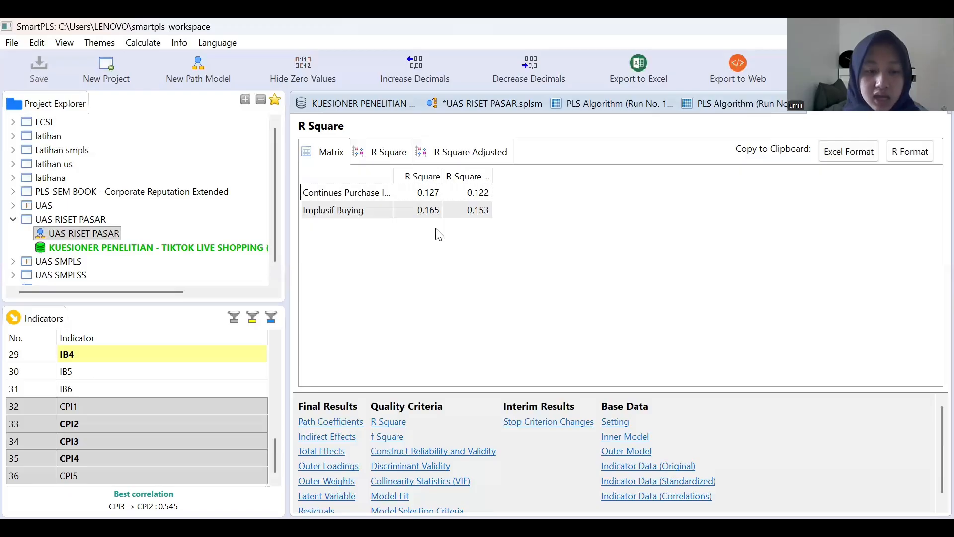
# Open the f Square matrix and examine the effect sizes on Implusif Buying and Continues Purchase Intention, widening the latter's column
pyautogui.click(387, 437)
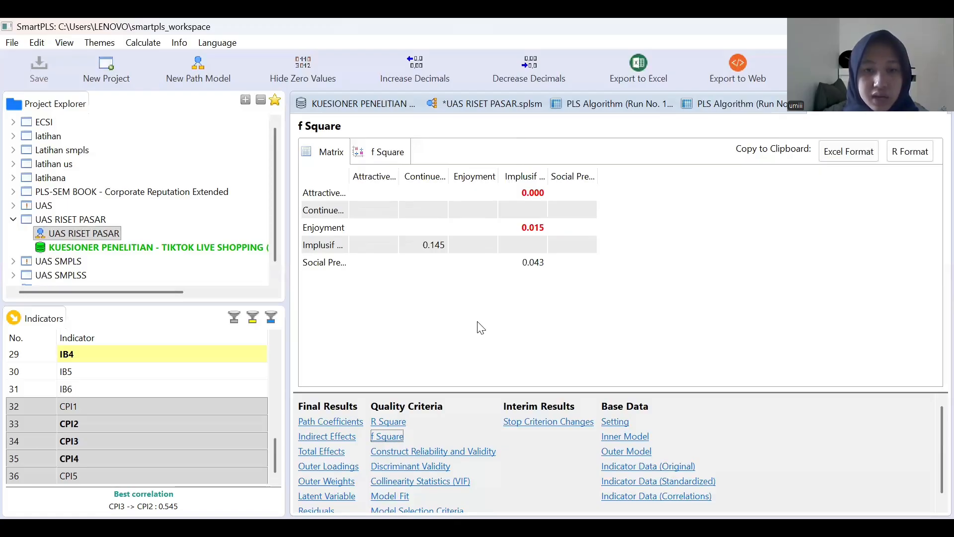
pyautogui.click(540, 195)
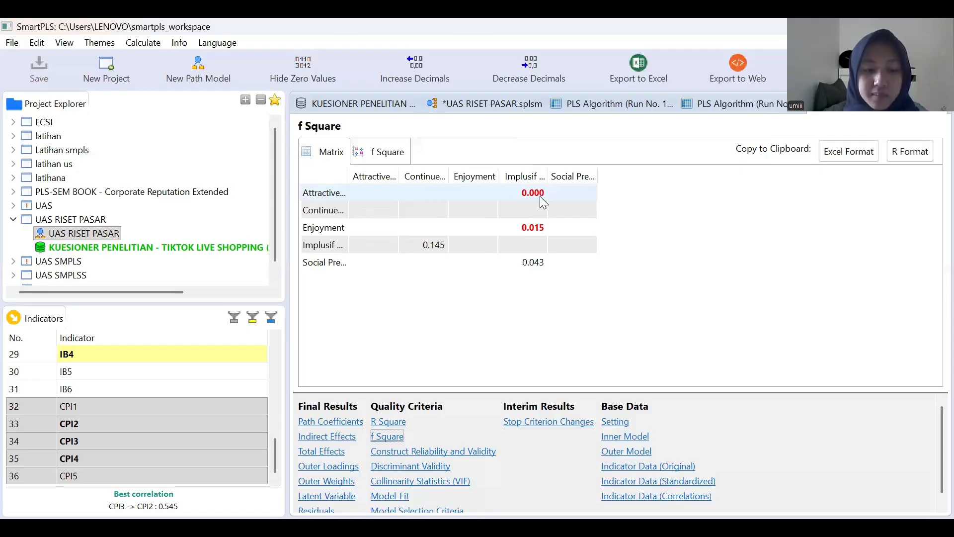
pyautogui.click(573, 232)
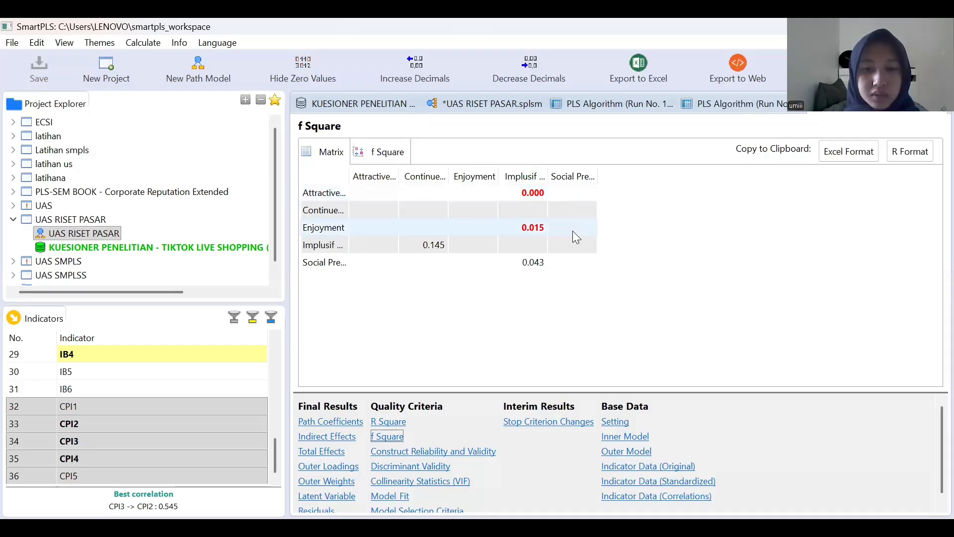
pyautogui.click(423, 176)
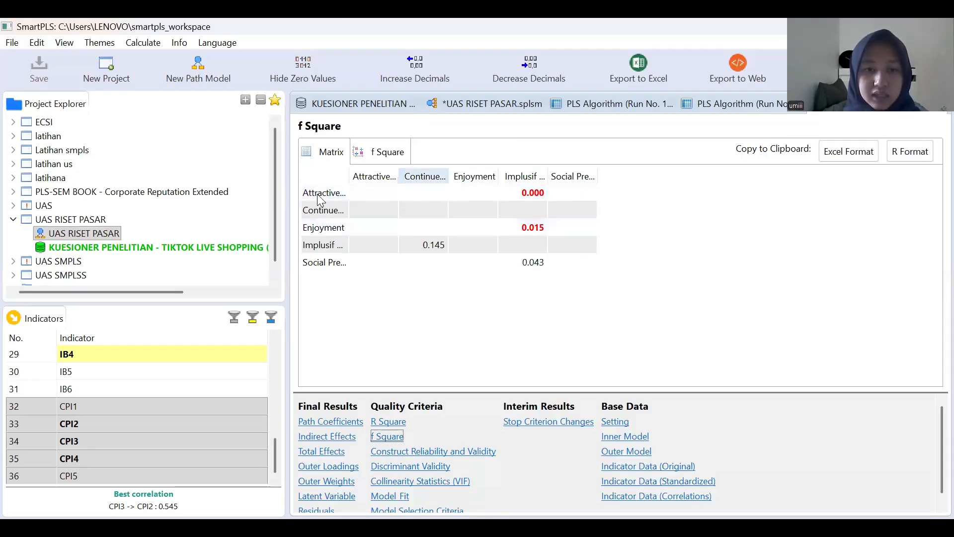
pyautogui.click(321, 196)
pyautogui.click(522, 178)
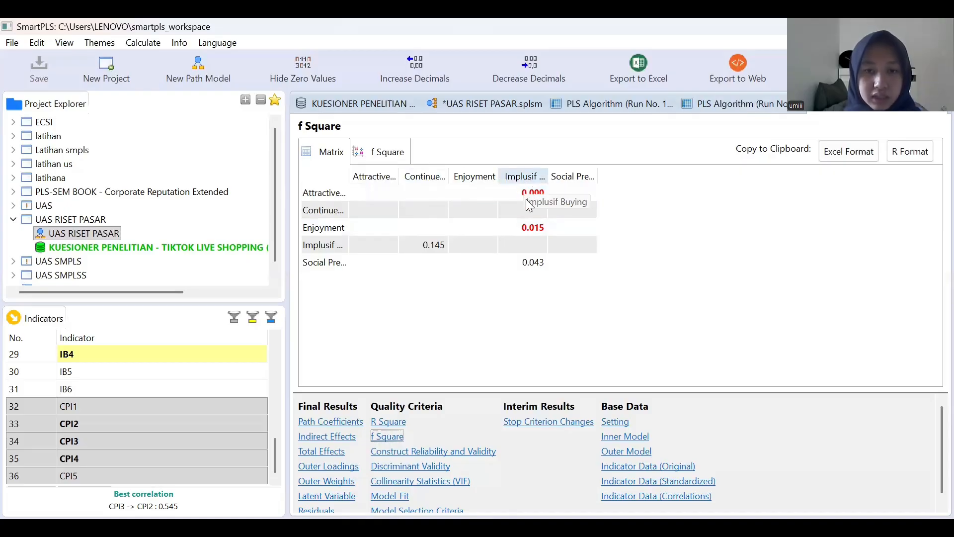
pyautogui.click(526, 199)
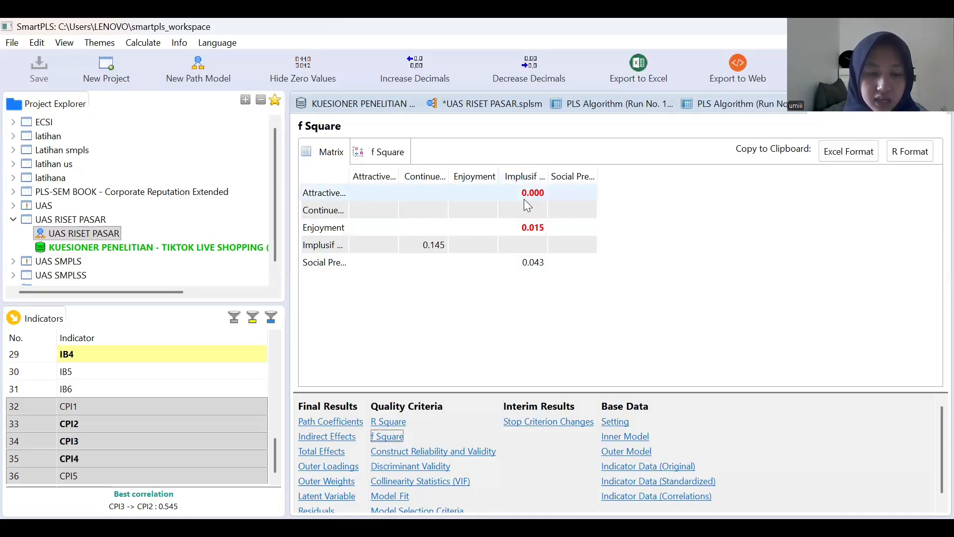
pyautogui.click(306, 233)
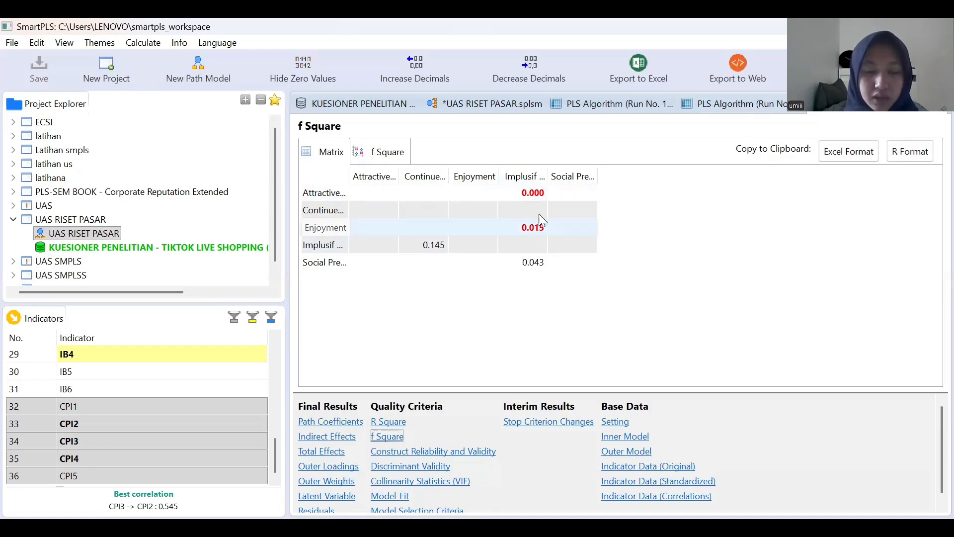
pyautogui.click(531, 177)
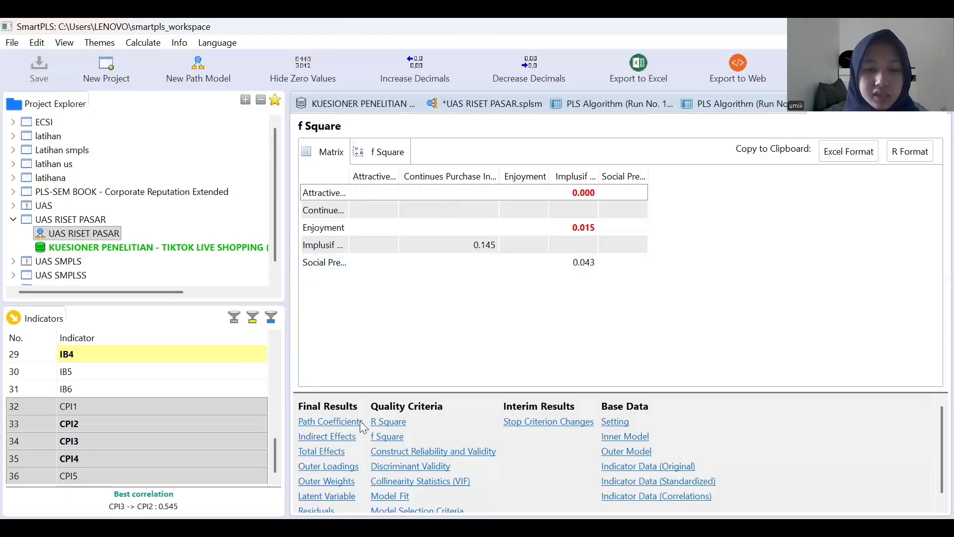
# Open the path coefficients matrix, widen the construct-name, Implusif Buying and Continues Purchase Intention columns, and examine each path's coefficient
pyautogui.click(306, 423)
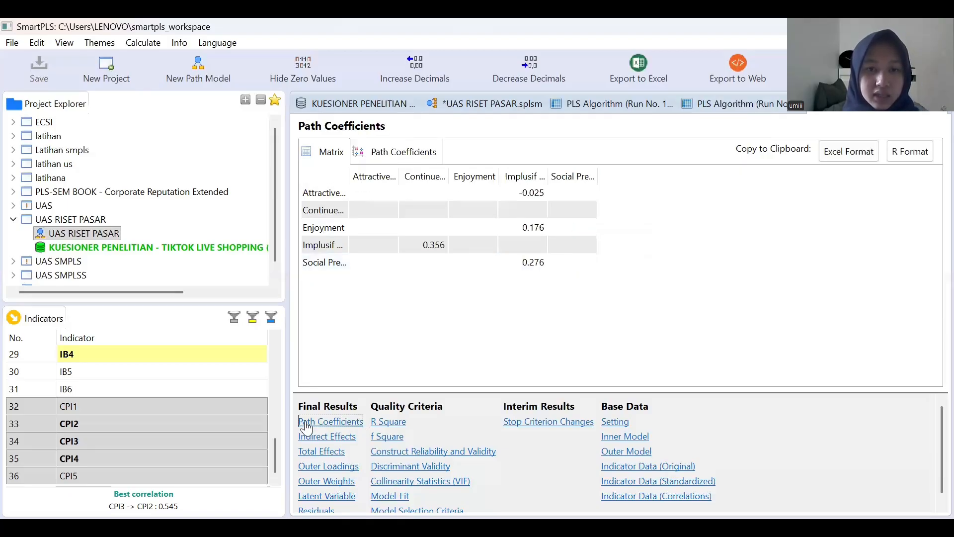
pyautogui.click(360, 215)
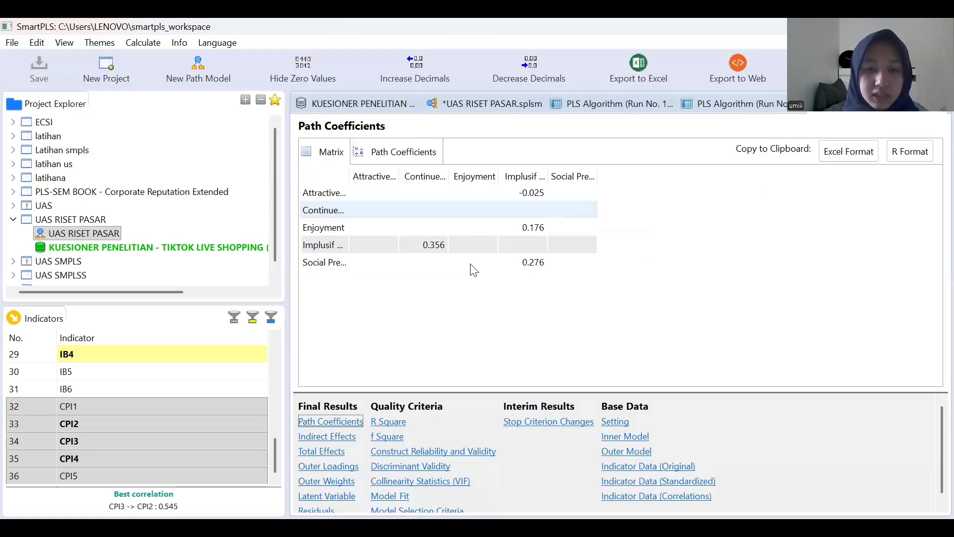
pyautogui.moveTo(349, 179); pyautogui.dragTo(400, 177)
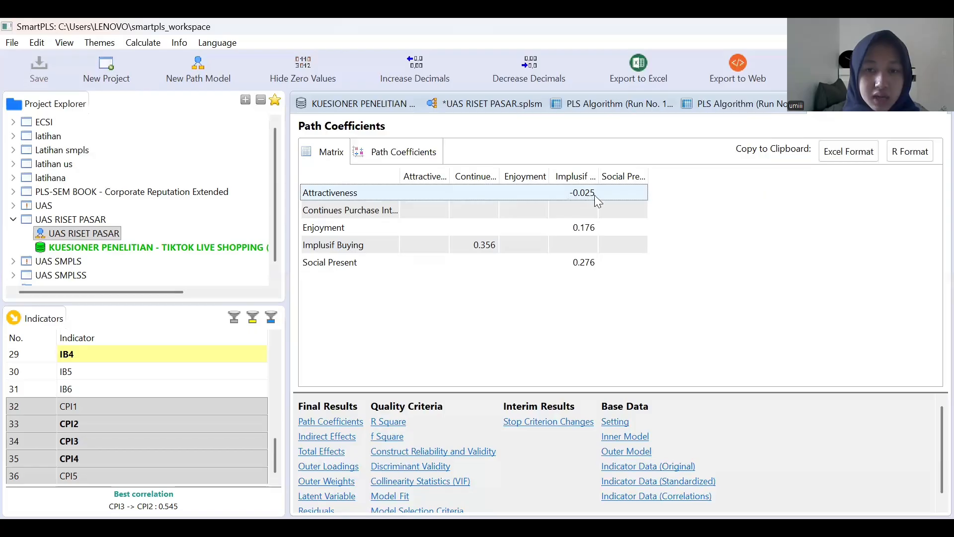
pyautogui.moveTo(597, 176); pyautogui.dragTo(657, 173)
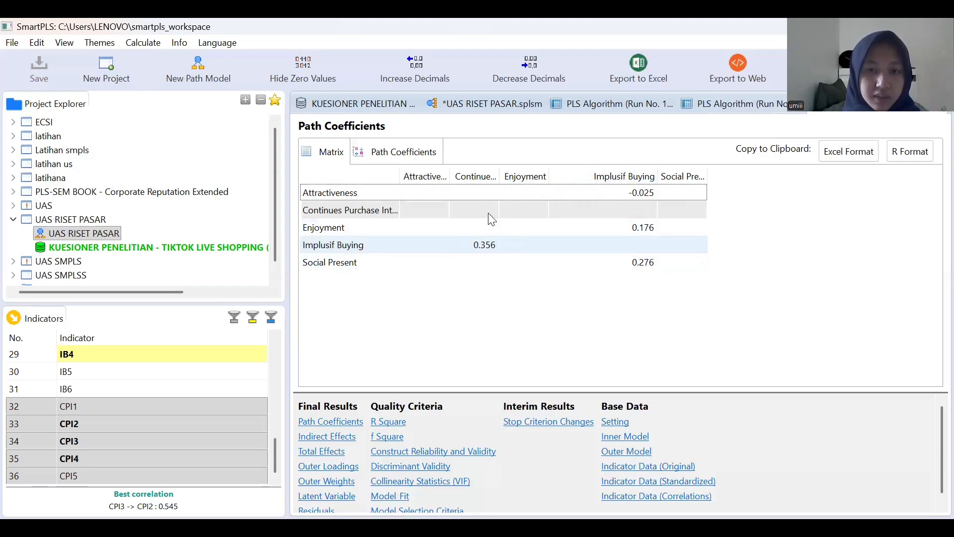
pyautogui.moveTo(559, 175); pyautogui.dragTo(560, 174)
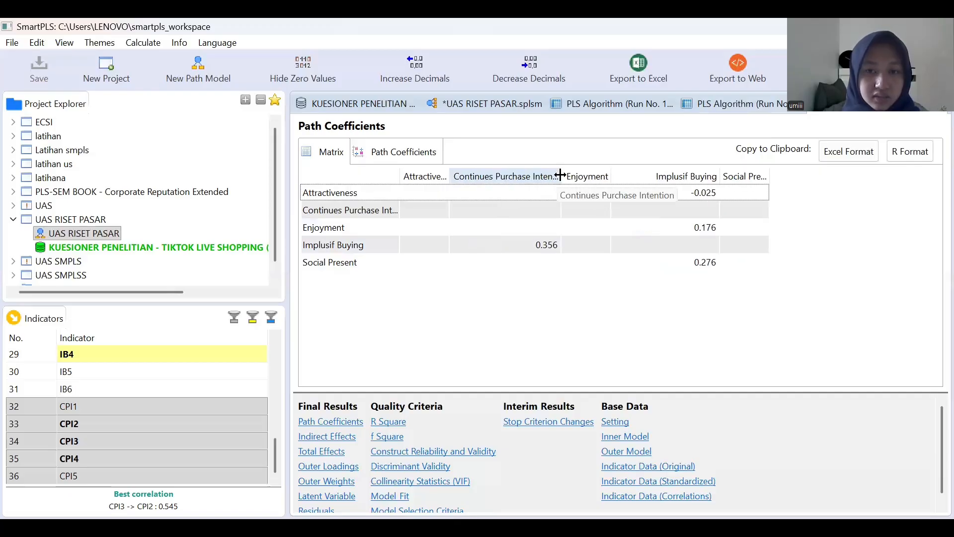
pyautogui.moveTo(561, 175); pyautogui.dragTo(587, 175)
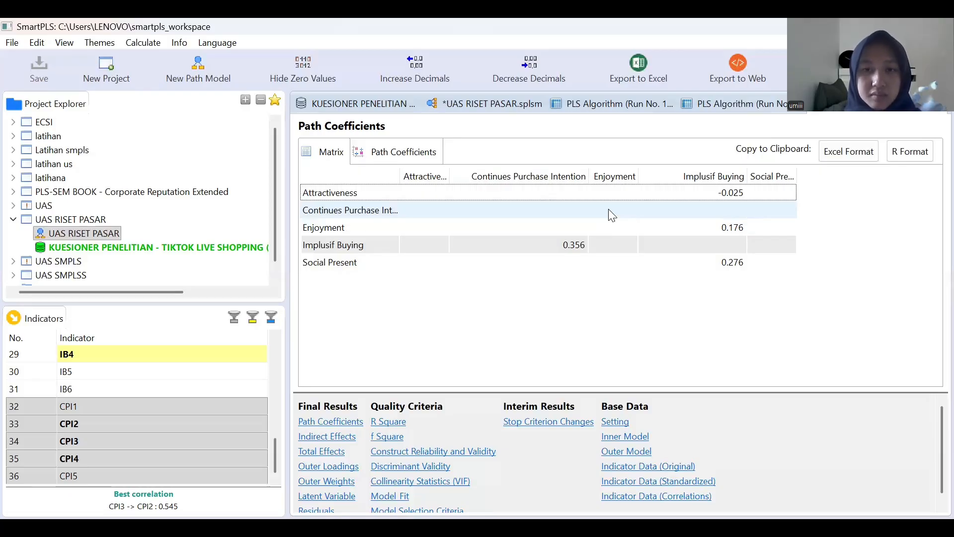
# Return to the UAS RISET PASAR path model and run Bootstrapping with a one-tailed test, 500 subsamples and the full report
pyautogui.click(484, 106)
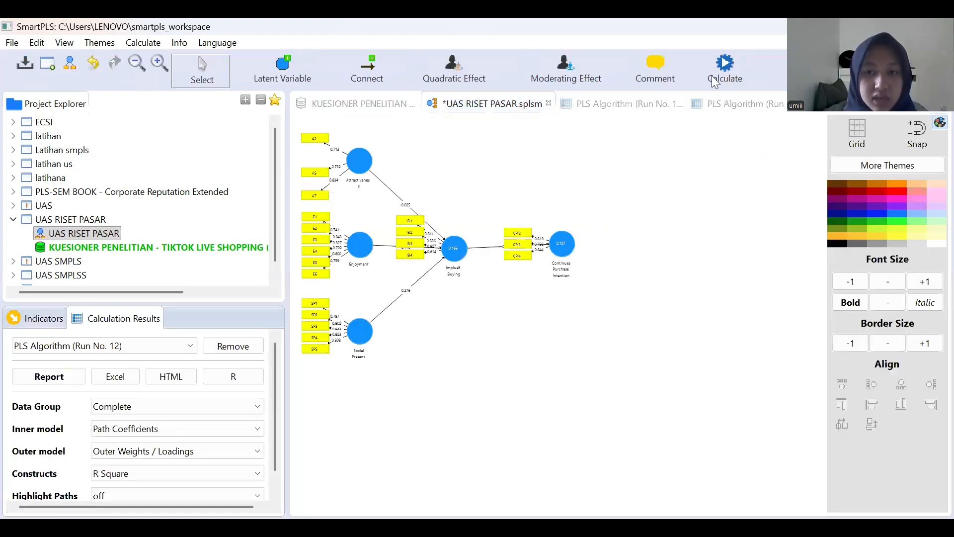
pyautogui.click(725, 66)
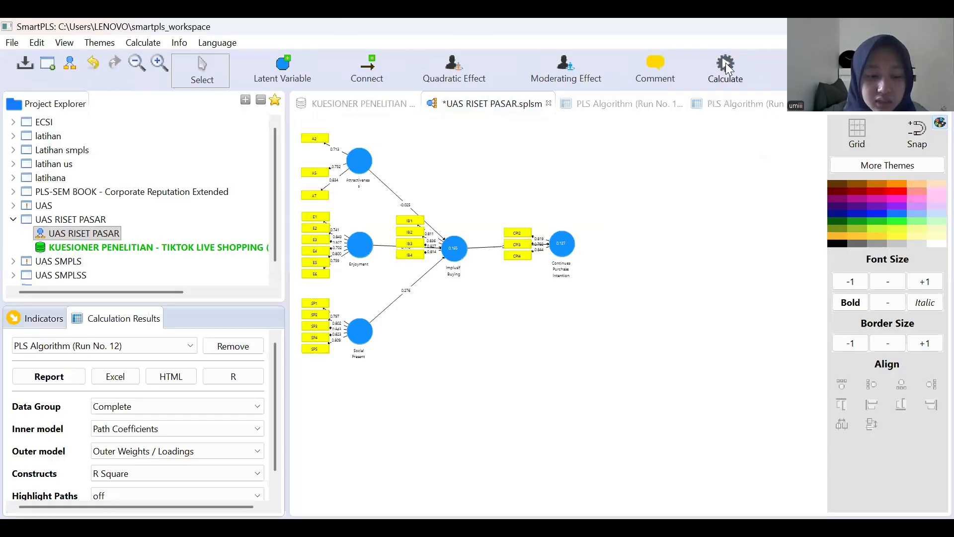
pyautogui.click(750, 90)
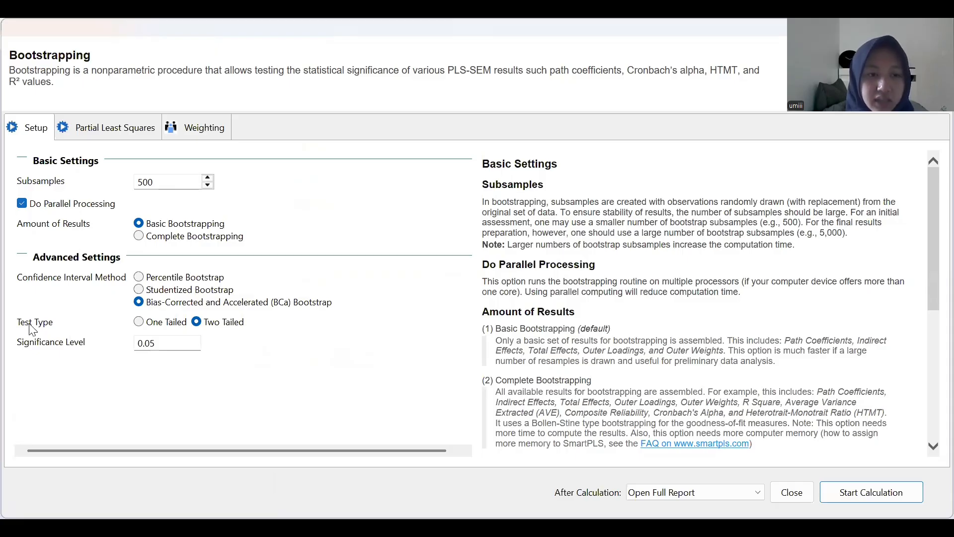
pyautogui.click(144, 327)
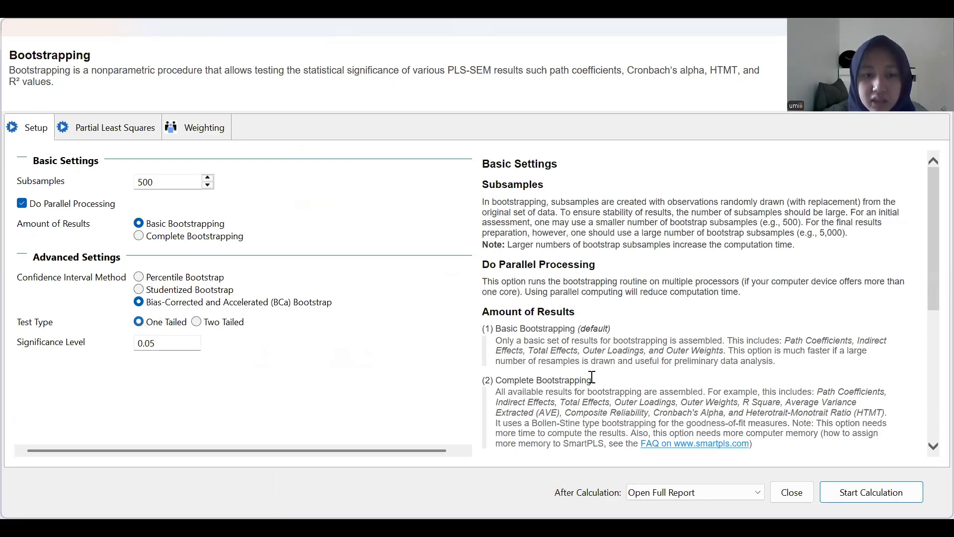
pyautogui.click(881, 495)
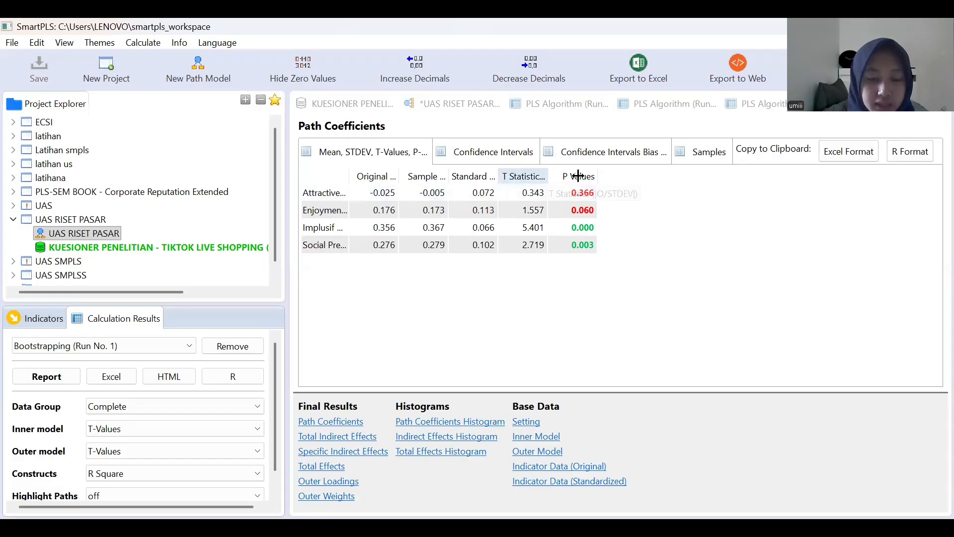
# Widen the T Statistics and path-name columns in the bootstrapped path coefficients and examine each path's T statistic and P value
pyautogui.moveTo(545, 176); pyautogui.dragTo(578, 176)
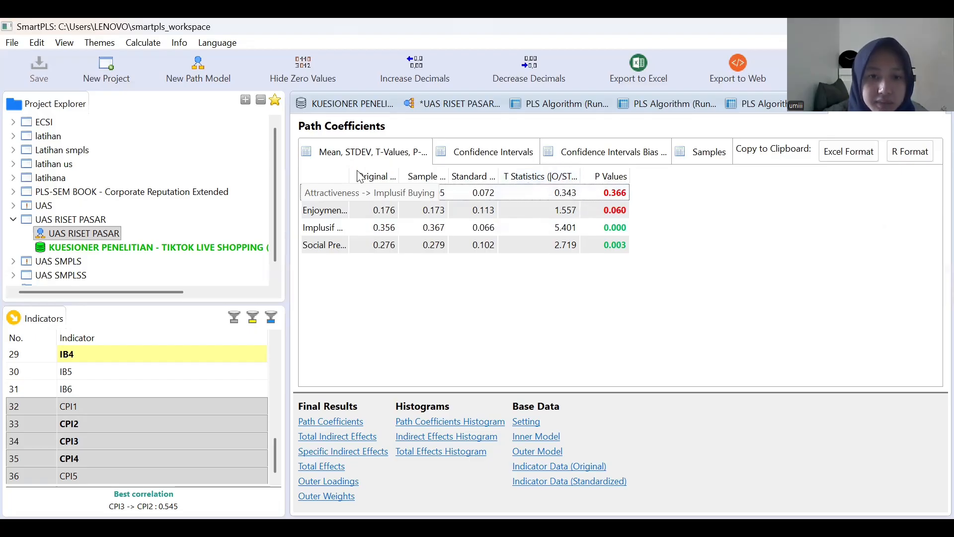
pyautogui.moveTo(350, 172); pyautogui.dragTo(417, 174)
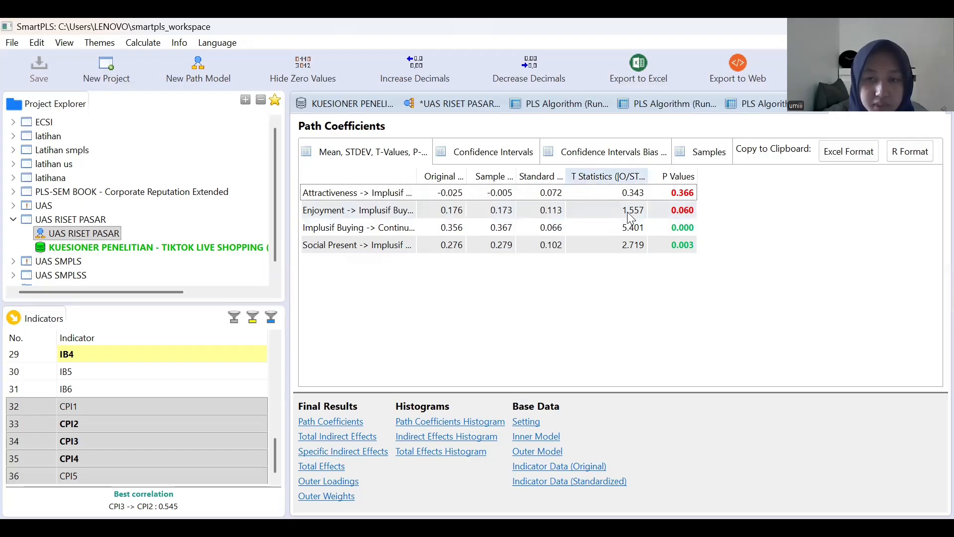
pyautogui.click(681, 193)
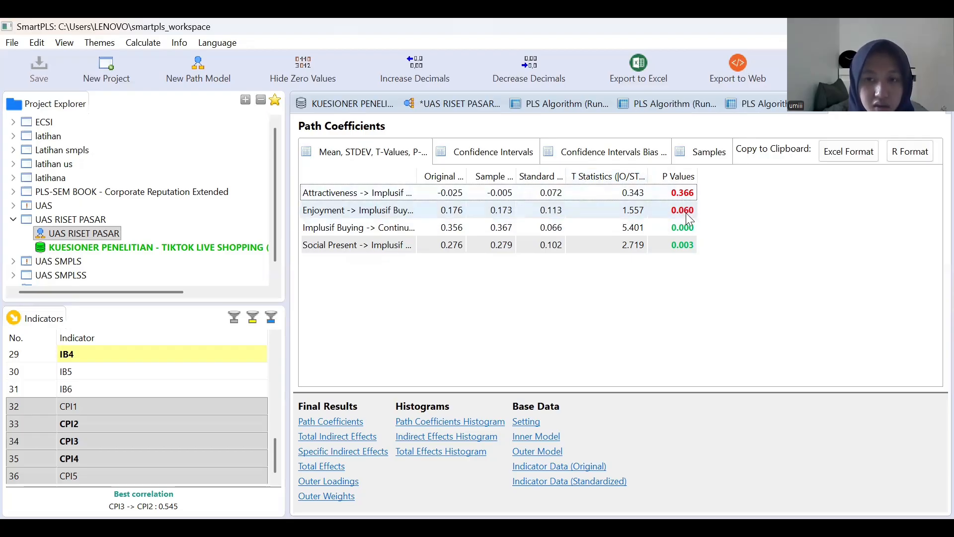